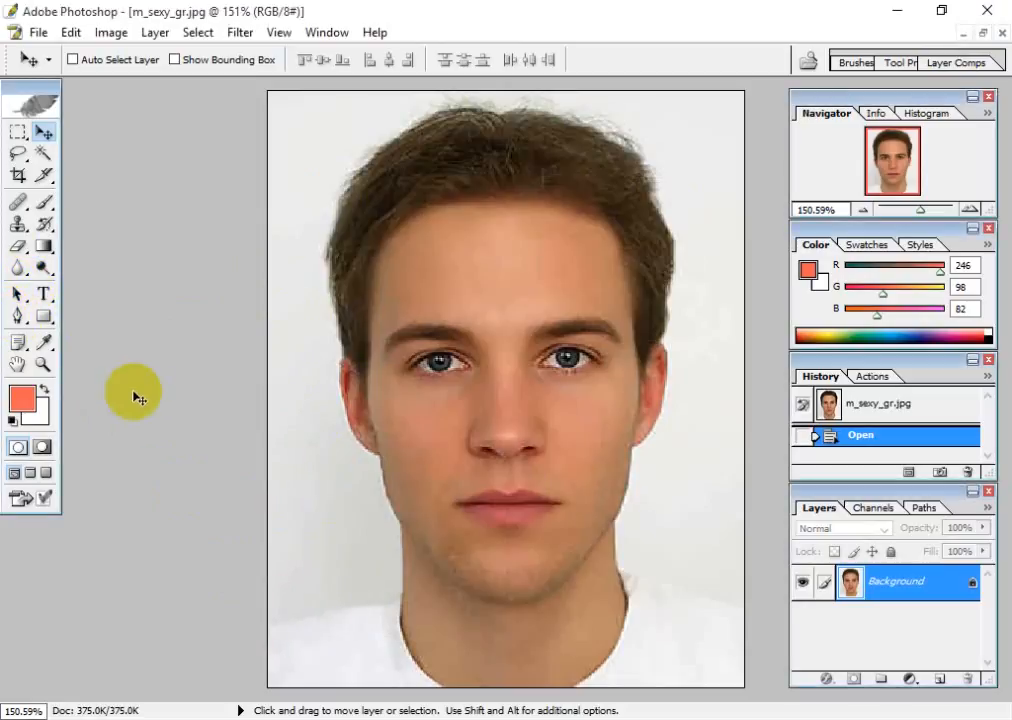
Step: Start a Pen tool path just outside the photo's left edge and trace the shoulder with a curve up to the neck
{"action": "left_click", "coordinate": [17, 316]}
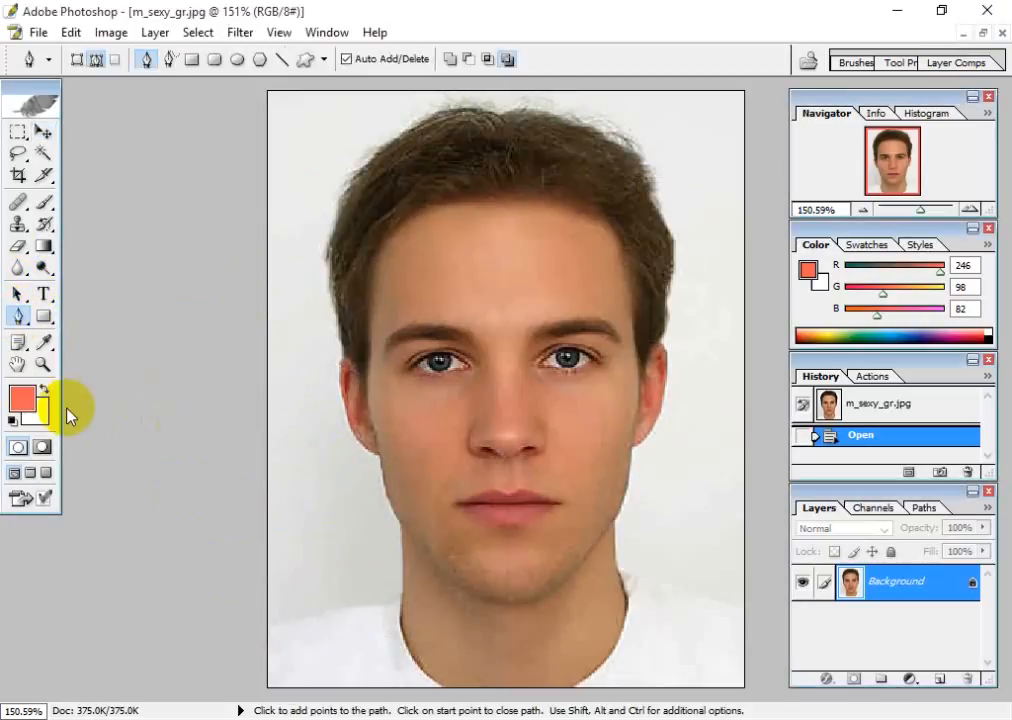
{"action": "left_click", "coordinate": [254, 637]}
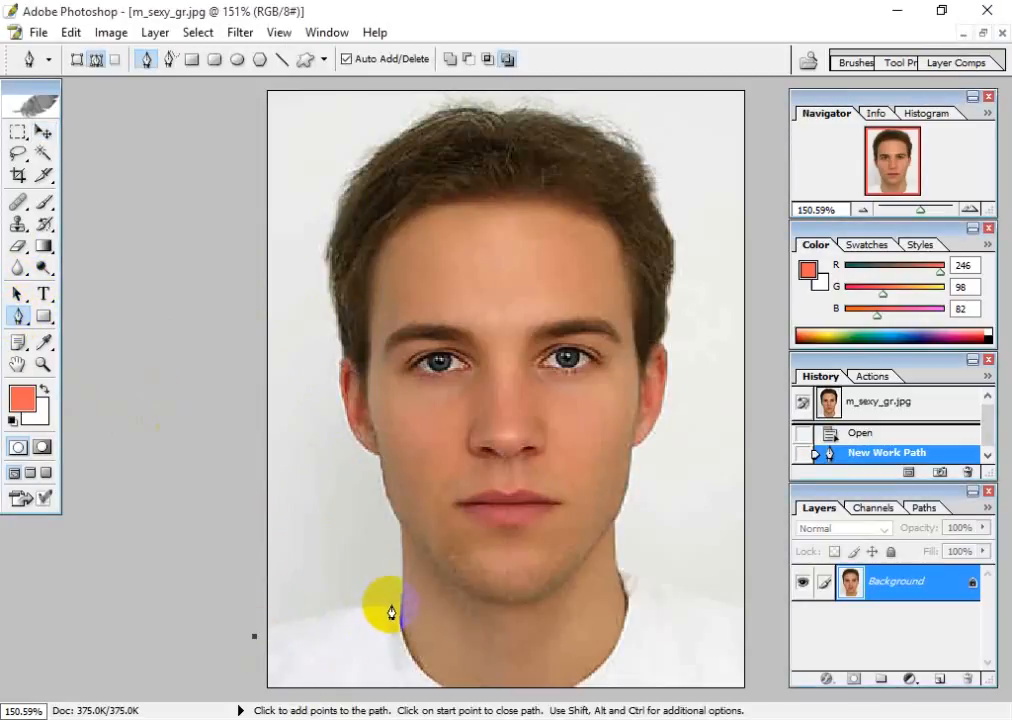
{"action": "left_click_drag", "start_coordinate": [457, 609], "coordinate": [456, 606]}
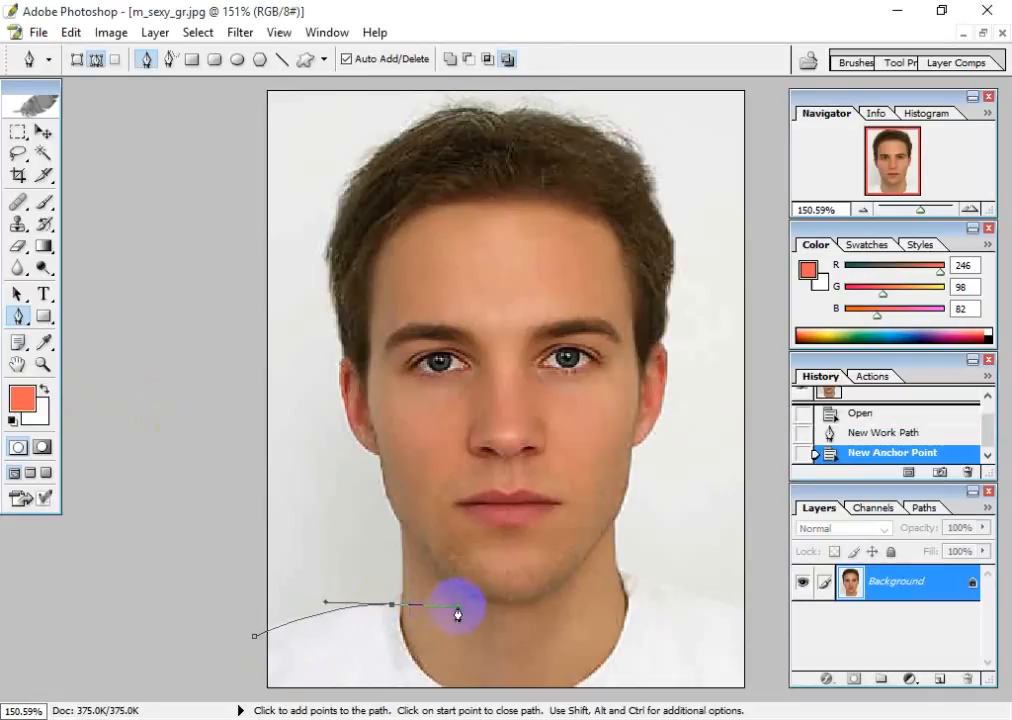
{"action": "left_click", "coordinate": [391, 605], "text": "alt"}
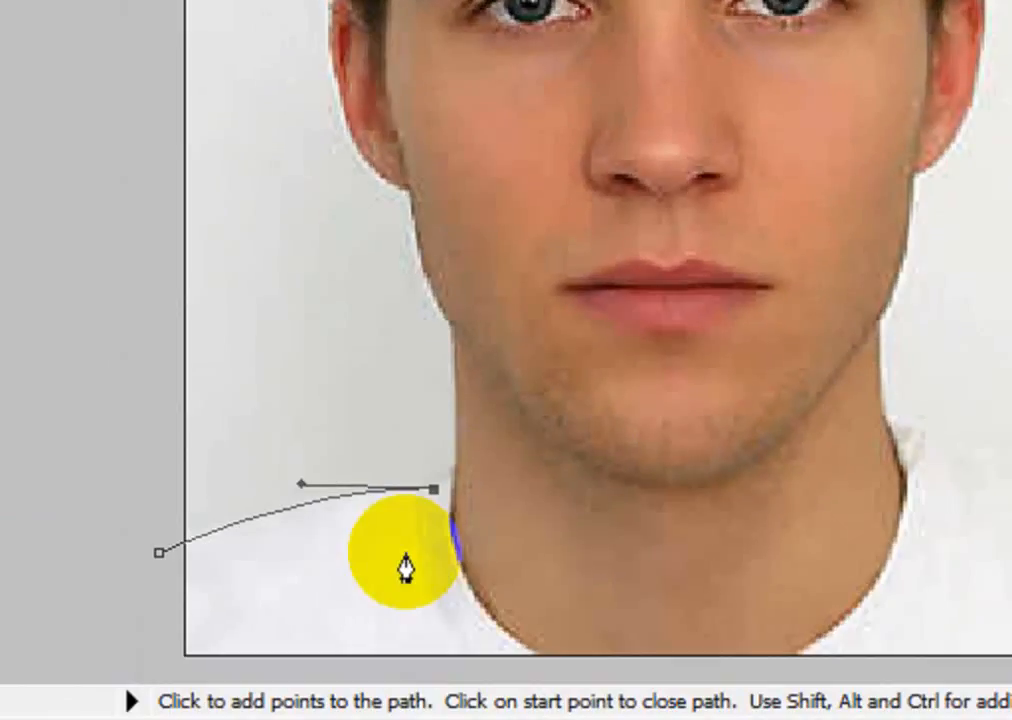
{"action": "left_click", "coordinate": [450, 476]}
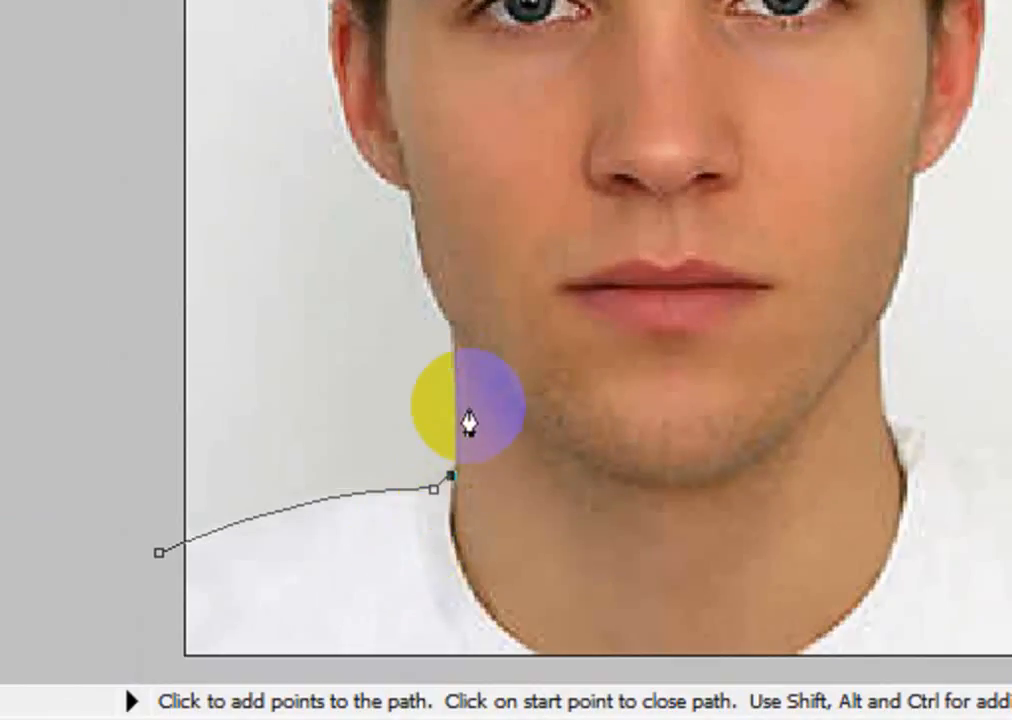
Step: Trace the left side of the neck and jaw up to the earlobe with curved segments, making each joint a corner point
{"action": "left_click", "coordinate": [450, 324]}
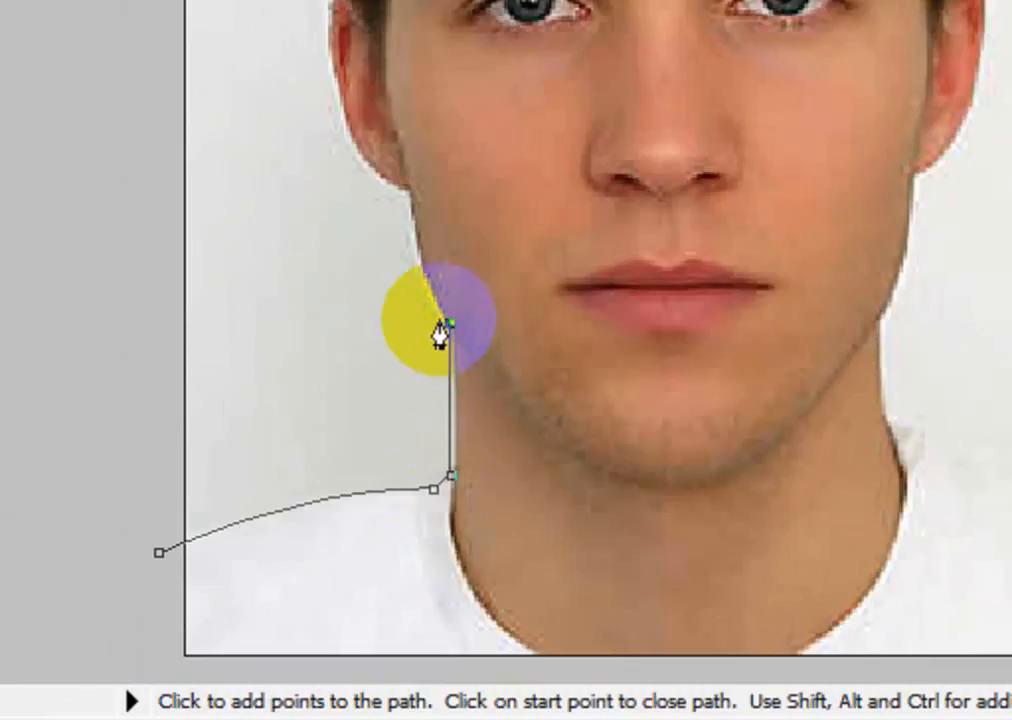
{"action": "key", "text": "ctrl+z"}
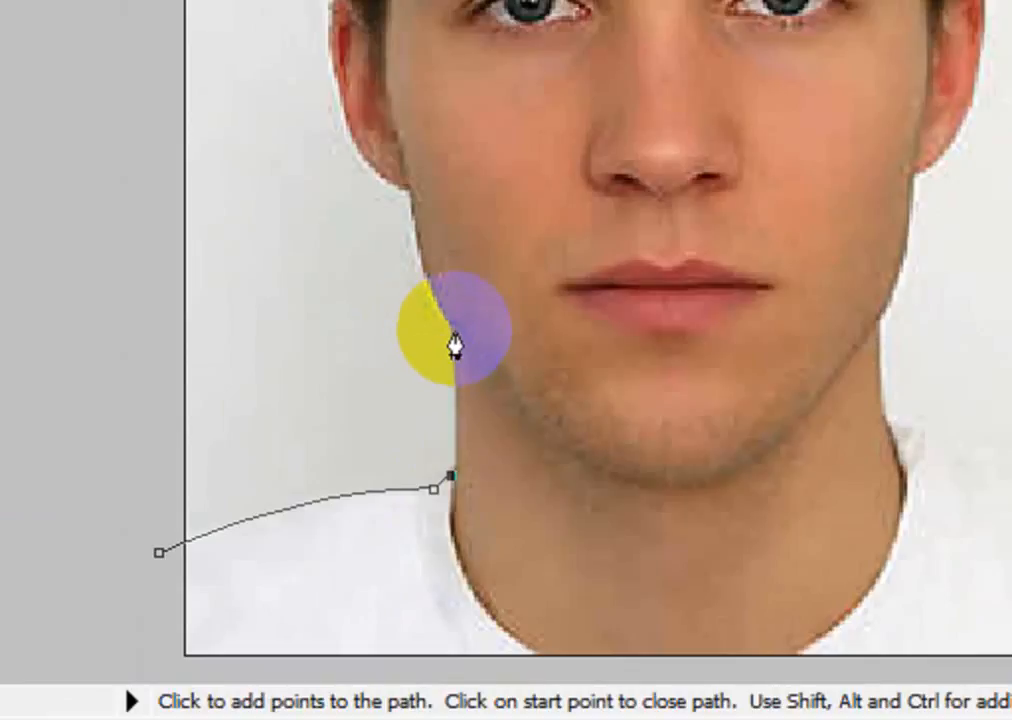
{"action": "left_click_drag", "start_coordinate": [447, 325], "coordinate": [430, 270]}
{"action": "left_click_drag", "start_coordinate": [459, 373], "coordinate": [451, 350]}
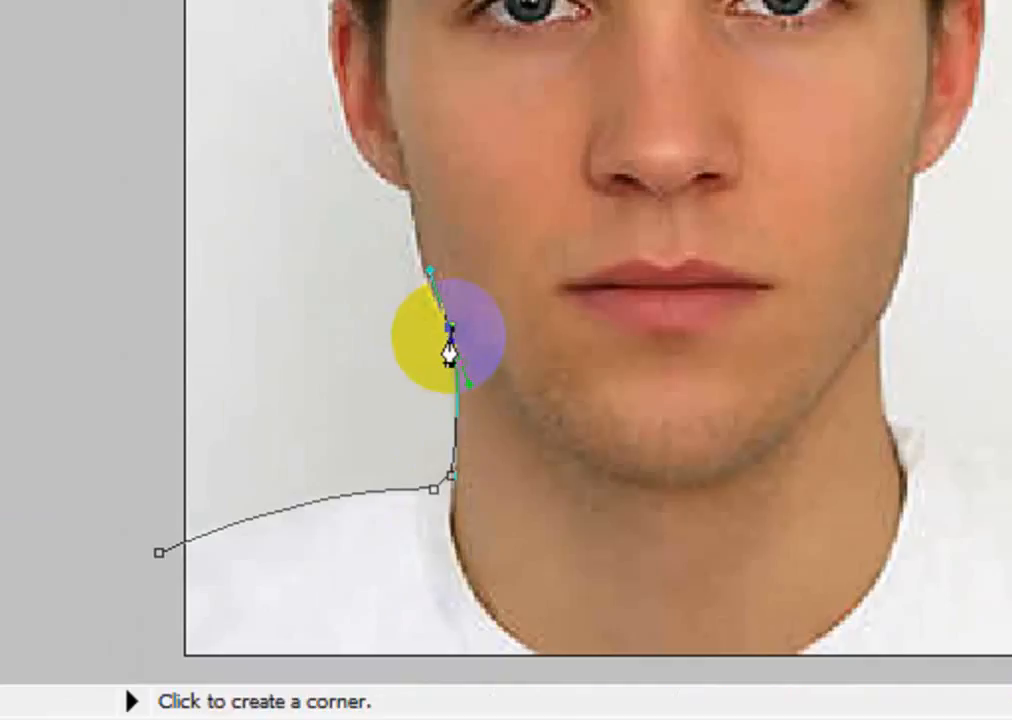
{"action": "left_click", "coordinate": [449, 330]}
{"action": "left_click_drag", "start_coordinate": [410, 195], "coordinate": [404, 115]}
{"action": "left_click_drag", "start_coordinate": [412, 252], "coordinate": [407, 280]}
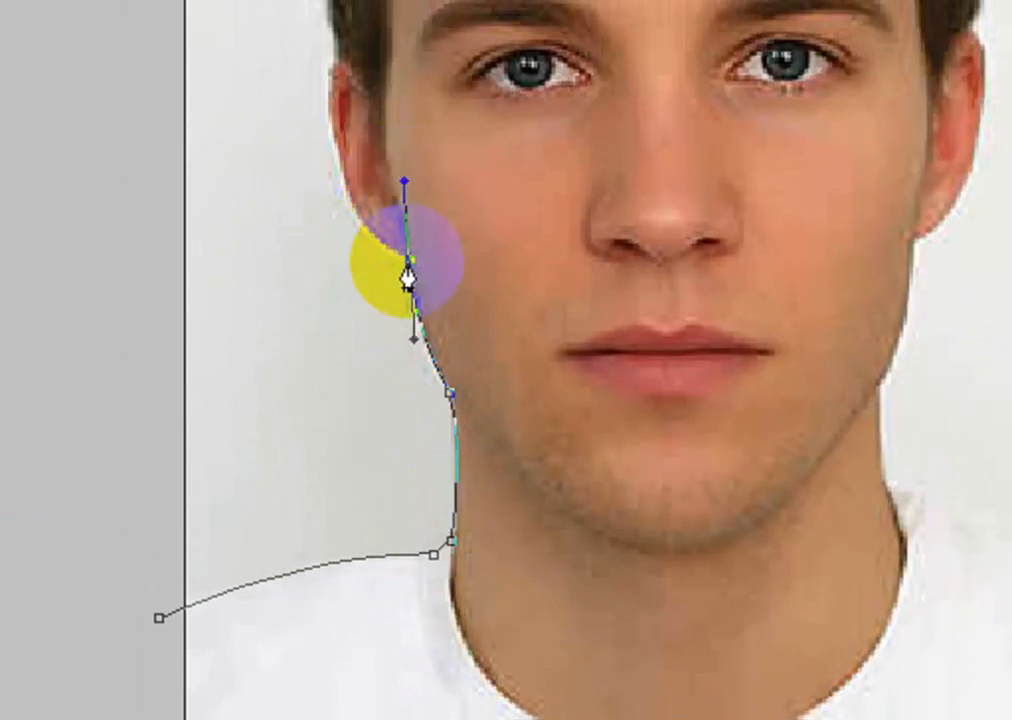
Step: Trace the outer edge of the left ear with curved segments up to the hairline, ending in a corner point
{"action": "left_click_drag", "start_coordinate": [328, 115], "coordinate": [322, 0]}
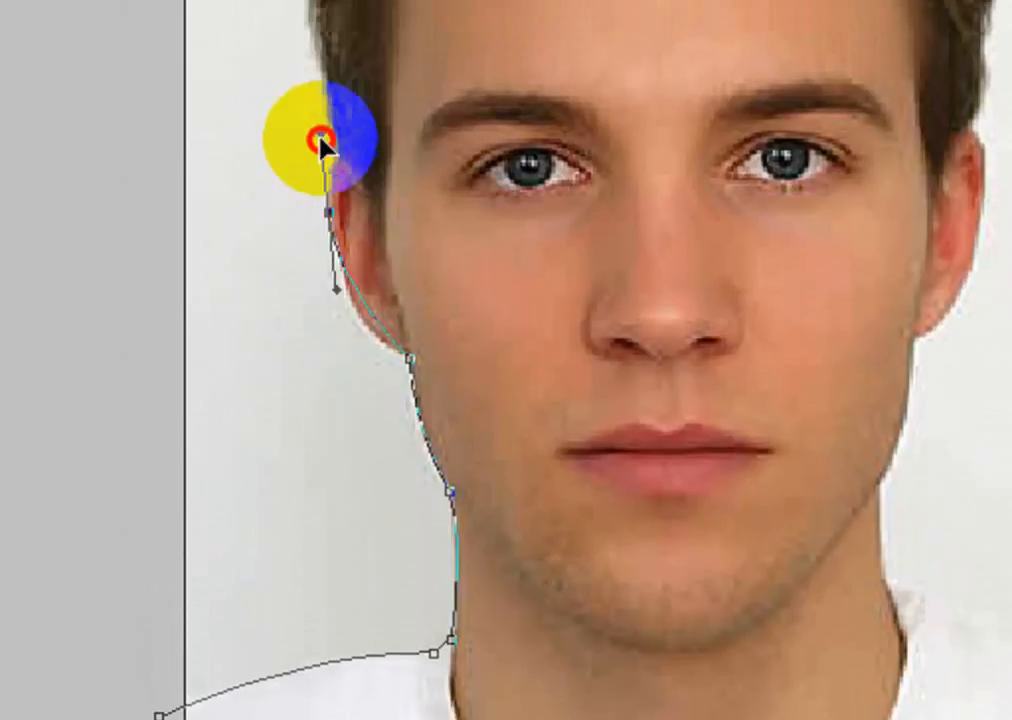
{"action": "left_click_drag", "start_coordinate": [320, 155], "coordinate": [317, 181]}
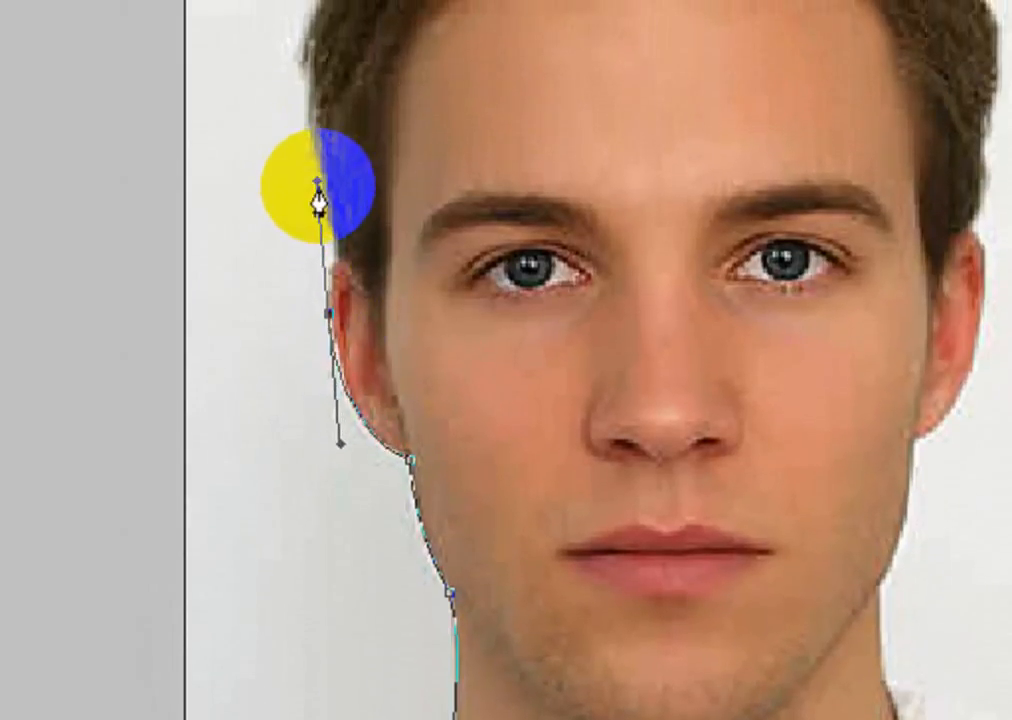
{"action": "left_click", "coordinate": [331, 315]}
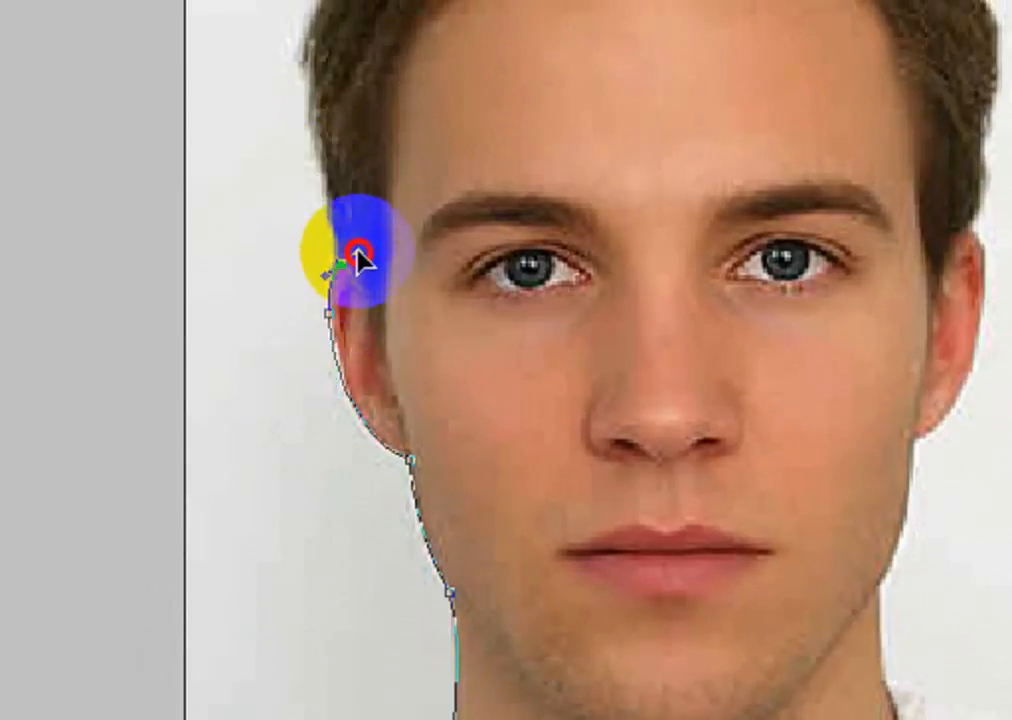
{"action": "left_click", "coordinate": [341, 267], "text": "alt"}
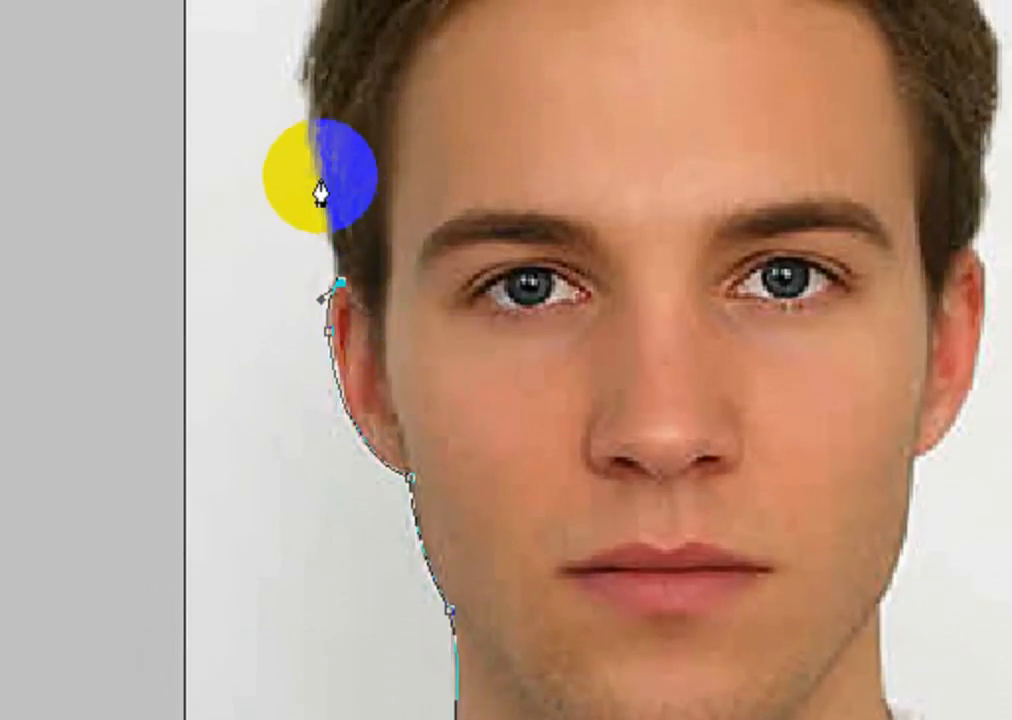
Step: Continue the path from the left ear up the side of the hair with short straight segments
{"action": "left_click", "coordinate": [320, 171]}
{"action": "left_click", "coordinate": [303, 83]}
{"action": "left_click", "coordinate": [302, 112]}
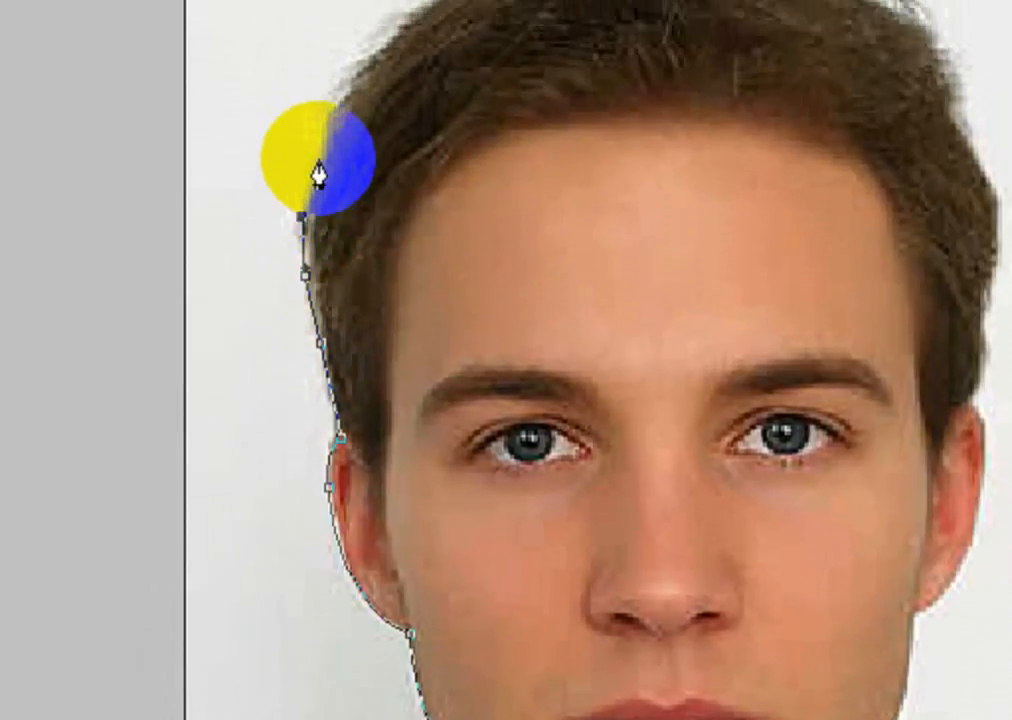
{"action": "left_click", "coordinate": [321, 51]}
{"action": "left_click", "coordinate": [332, 136]}
{"action": "left_click", "coordinate": [358, 101]}
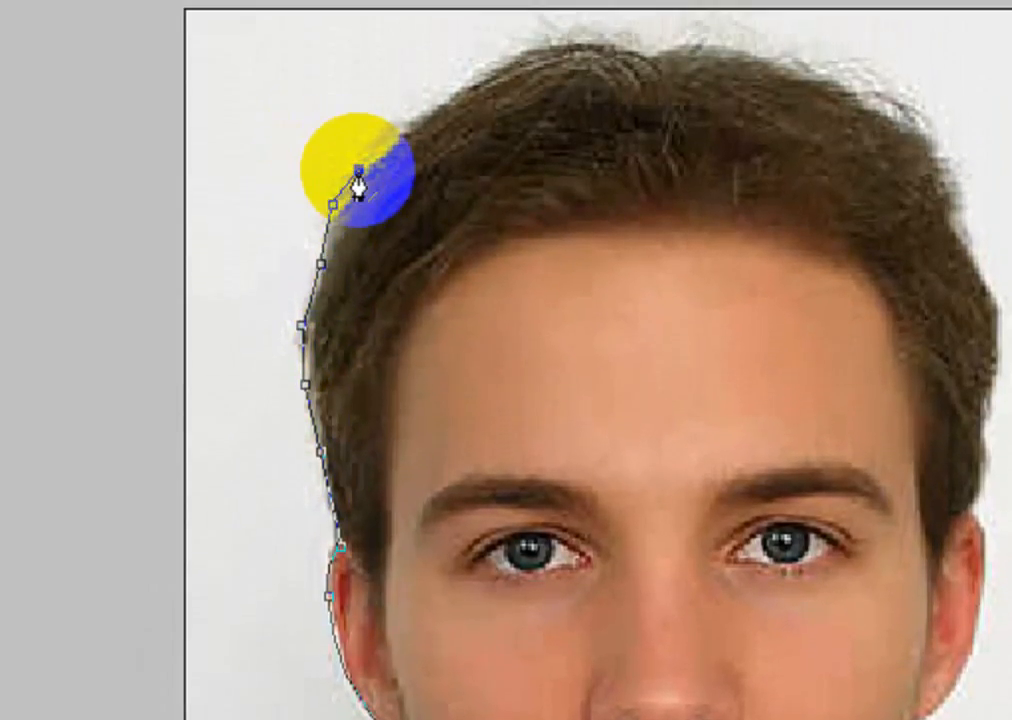
Step: Extend the path along the upper-left curve of the hair to the crown with straight segments
{"action": "left_click", "coordinate": [388, 70]}
{"action": "left_click", "coordinate": [430, 157]}
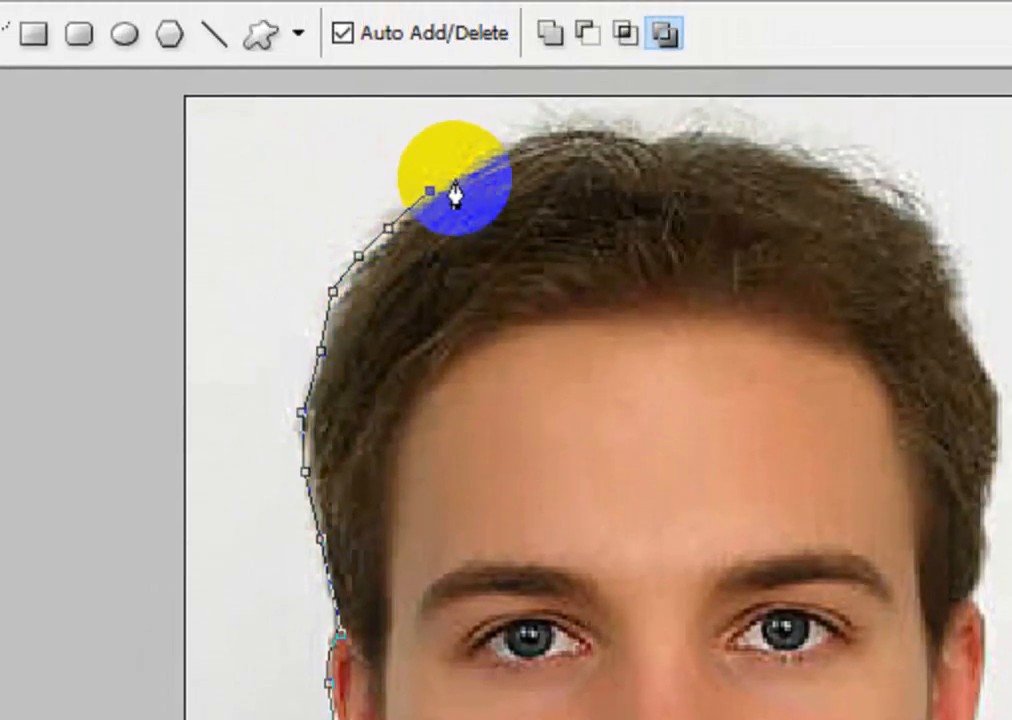
{"action": "left_click", "coordinate": [467, 130]}
{"action": "left_click", "coordinate": [525, 171]}
{"action": "left_click", "coordinate": [583, 164]}
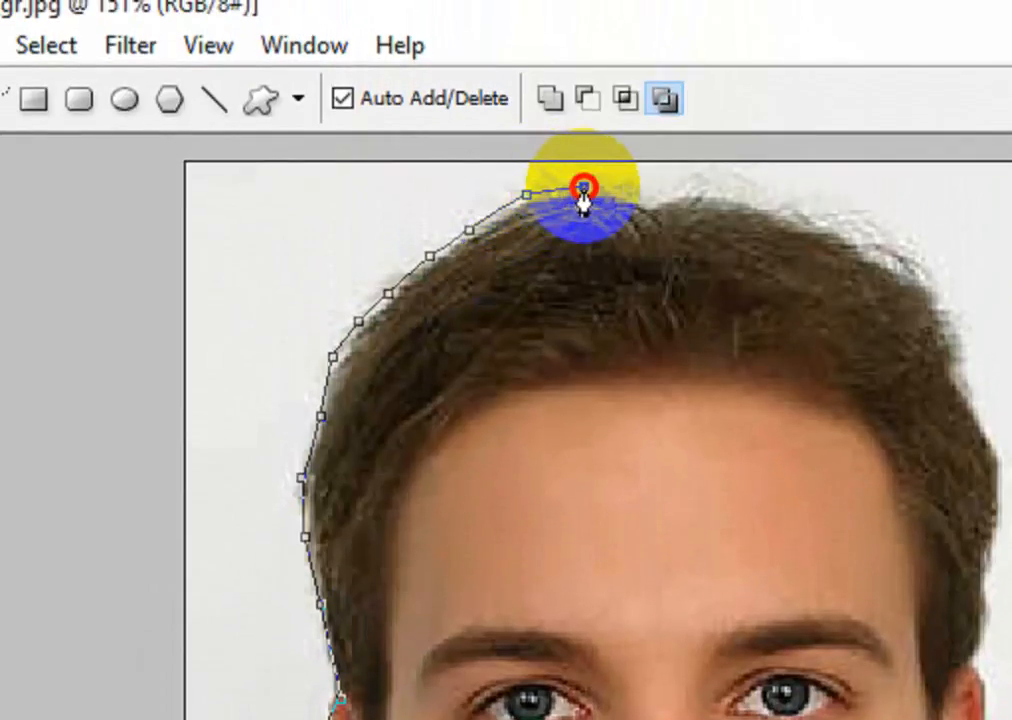
Step: Trace the top of the hair from the crown to the upper-right curve with closely spaced anchor points
{"action": "left_click", "coordinate": [734, 197]}
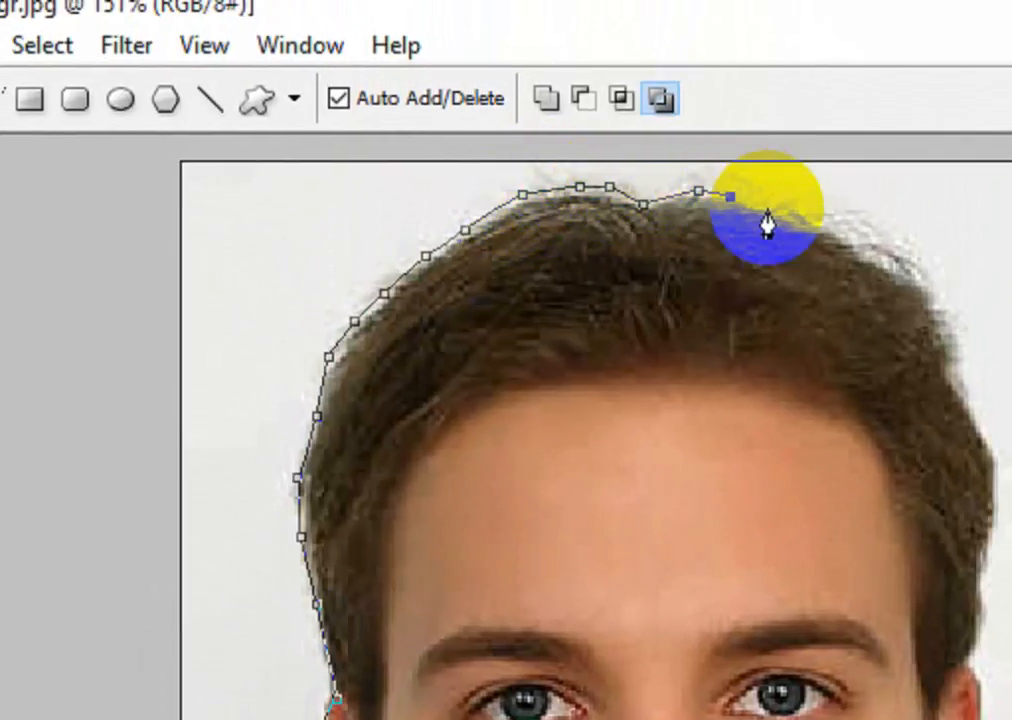
{"action": "left_click", "coordinate": [777, 212]}
{"action": "left_click", "coordinate": [817, 216]}
{"action": "left_click", "coordinate": [857, 238]}
{"action": "left_click", "coordinate": [891, 260]}
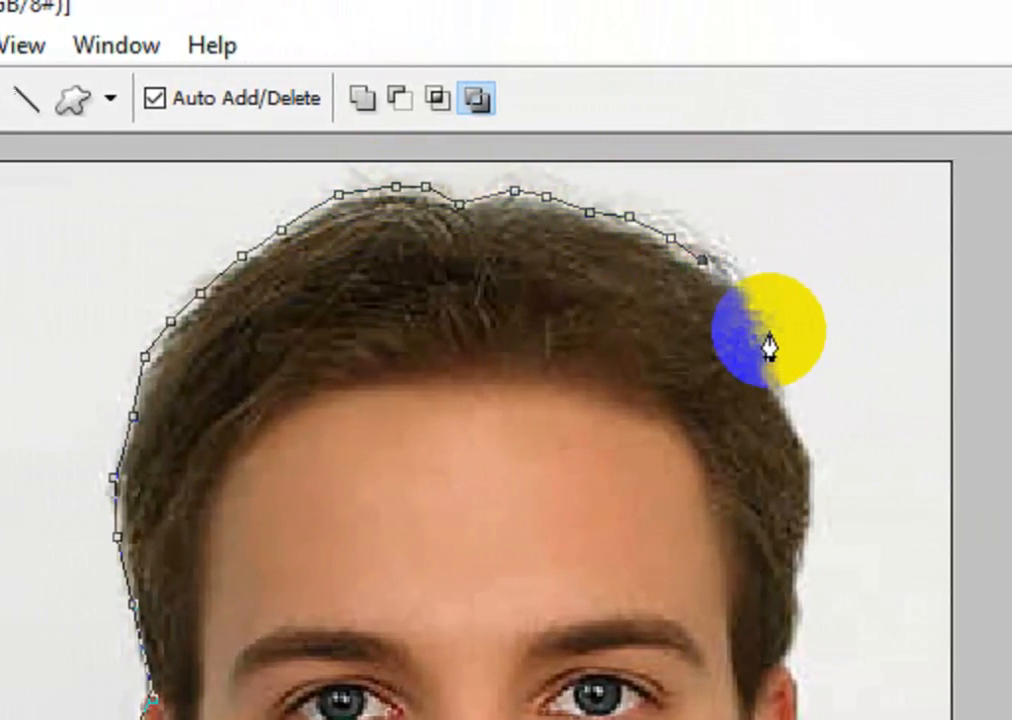
Step: Carry the path down the right side of the hair to the top of the right ear
{"action": "left_click", "coordinate": [804, 331]}
{"action": "left_click", "coordinate": [825, 390]}
{"action": "left_click", "coordinate": [765, 447]}
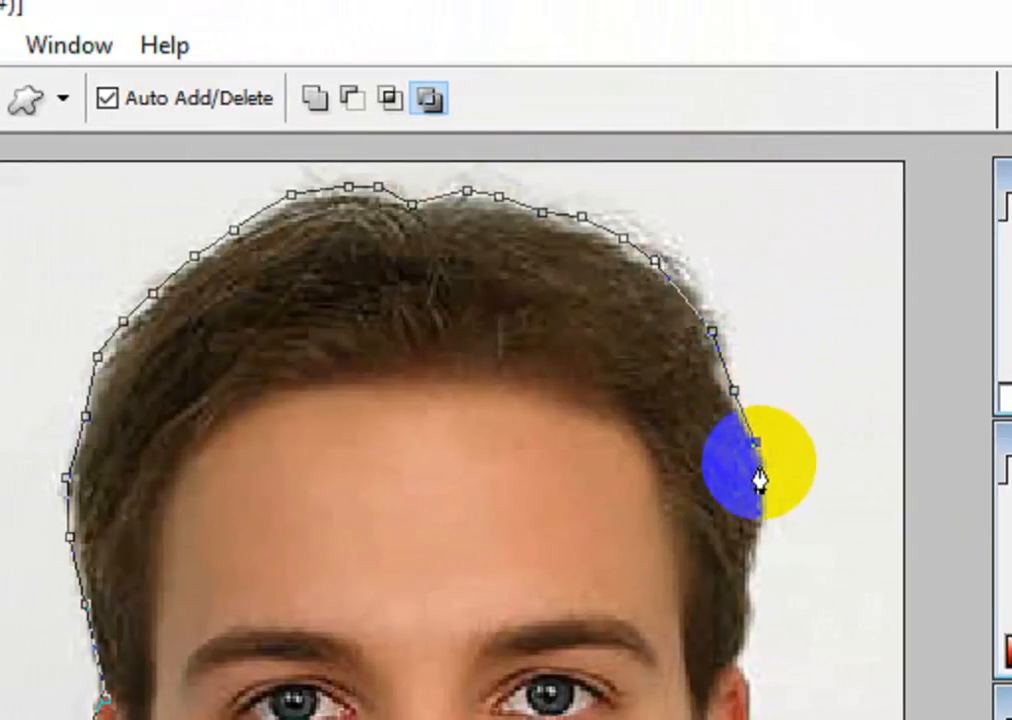
{"action": "left_click", "coordinate": [760, 580]}
{"action": "left_click", "coordinate": [751, 588]}
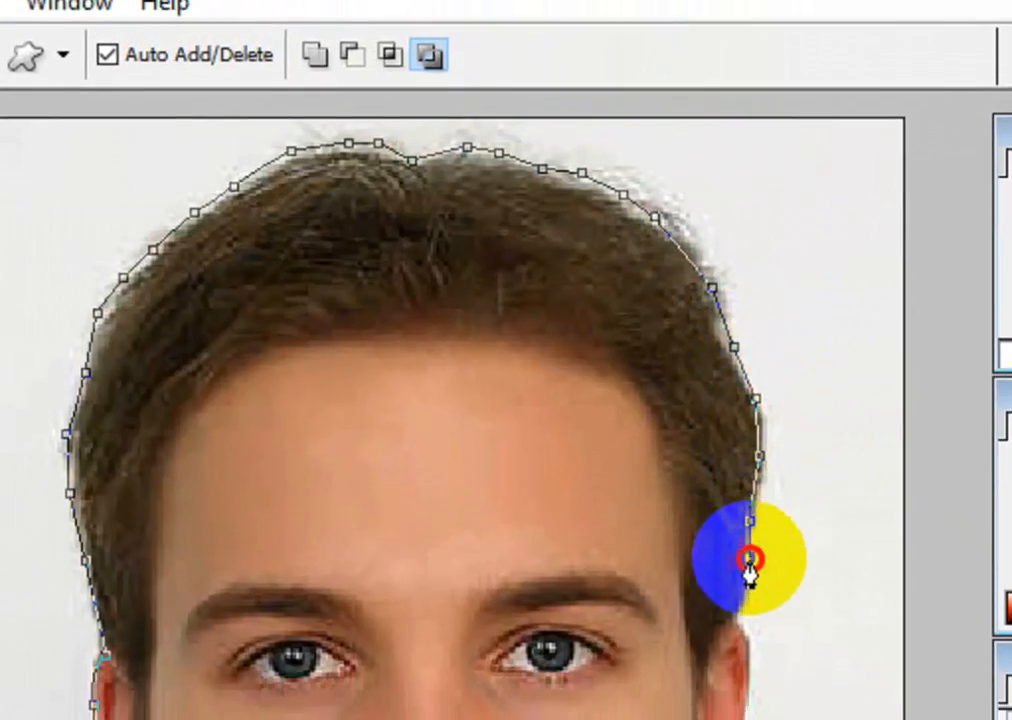
{"action": "left_click", "coordinate": [748, 618]}
{"action": "left_click", "coordinate": [736, 638]}
{"action": "left_click", "coordinate": [735, 655]}
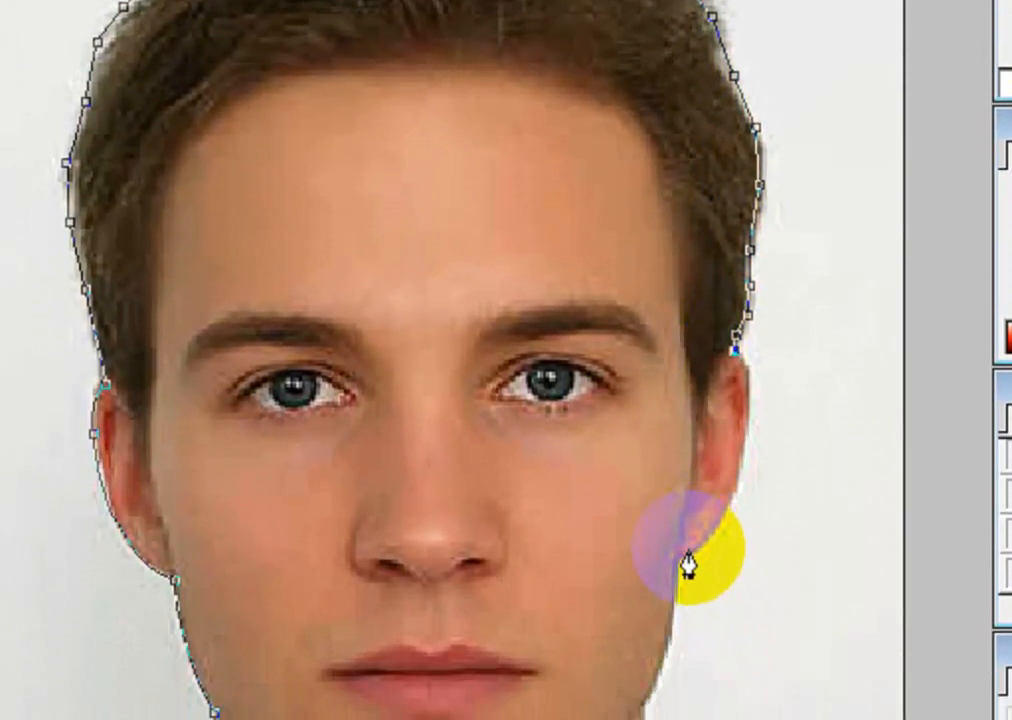
{"action": "left_click_drag", "start_coordinate": [691, 537], "coordinate": [587, 541]}
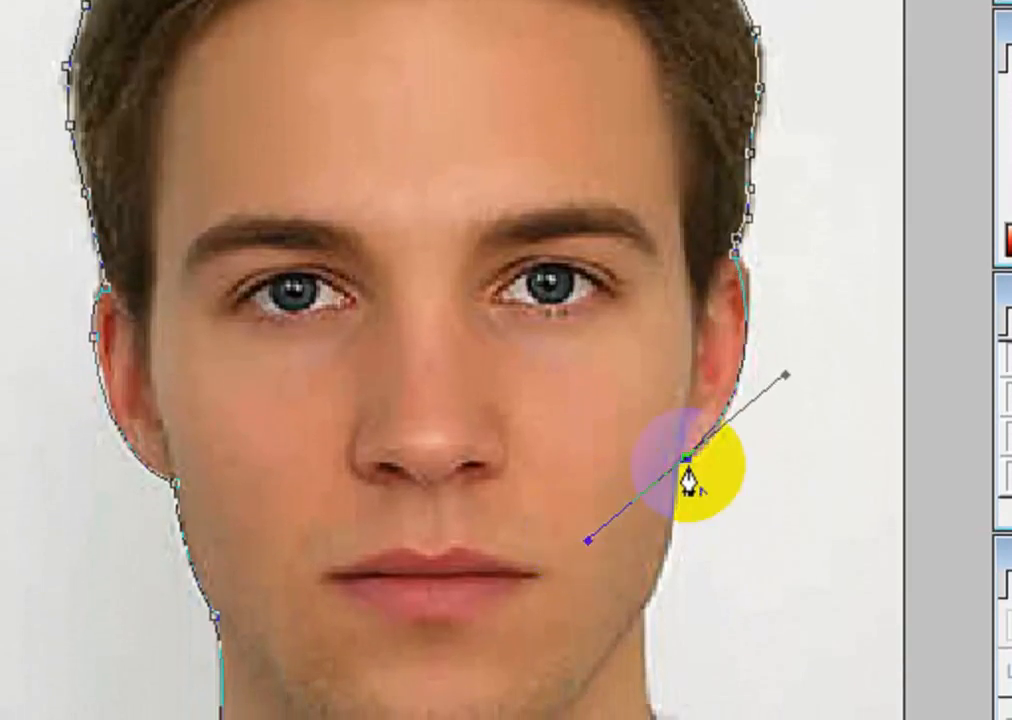
{"action": "left_click_drag", "start_coordinate": [645, 600], "coordinate": [613, 635]}
{"action": "mouse_move", "coordinate": [613, 545]}
{"action": "left_mouse_down"}
{"action": "mouse_move", "coordinate": [626, 542]}
{"action": "mouse_move", "coordinate": [610, 541]}
{"action": "left_mouse_up"}
{"action": "key", "text": "ctrl+z"}
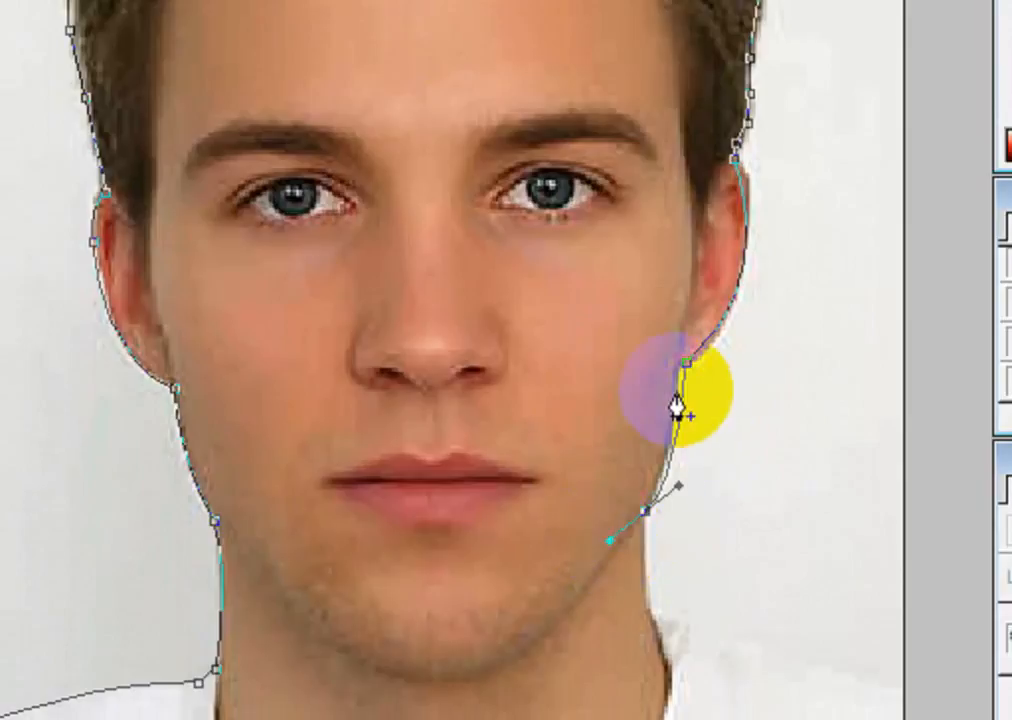
{"action": "key", "text": "ctrl+alt+z"}
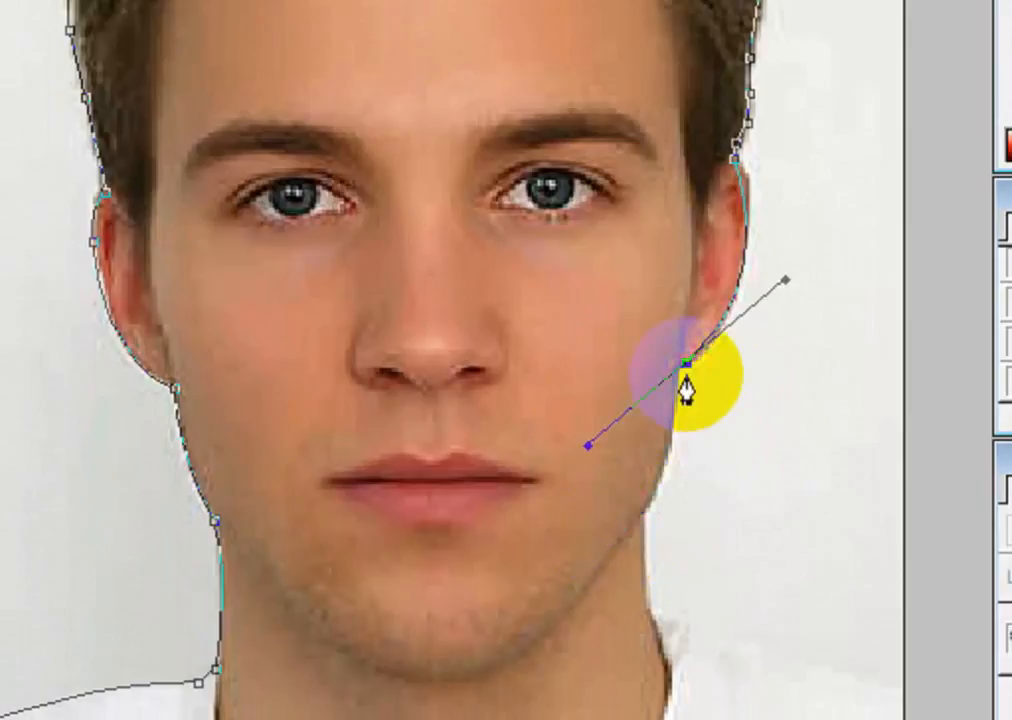
Step: Trace the right ear down to the earlobe with two curved segments, converting their end anchors to corner points
{"action": "left_click_drag", "start_coordinate": [736, 287], "coordinate": [624, 397]}
{"action": "left_click", "coordinate": [736, 287], "text": "alt"}
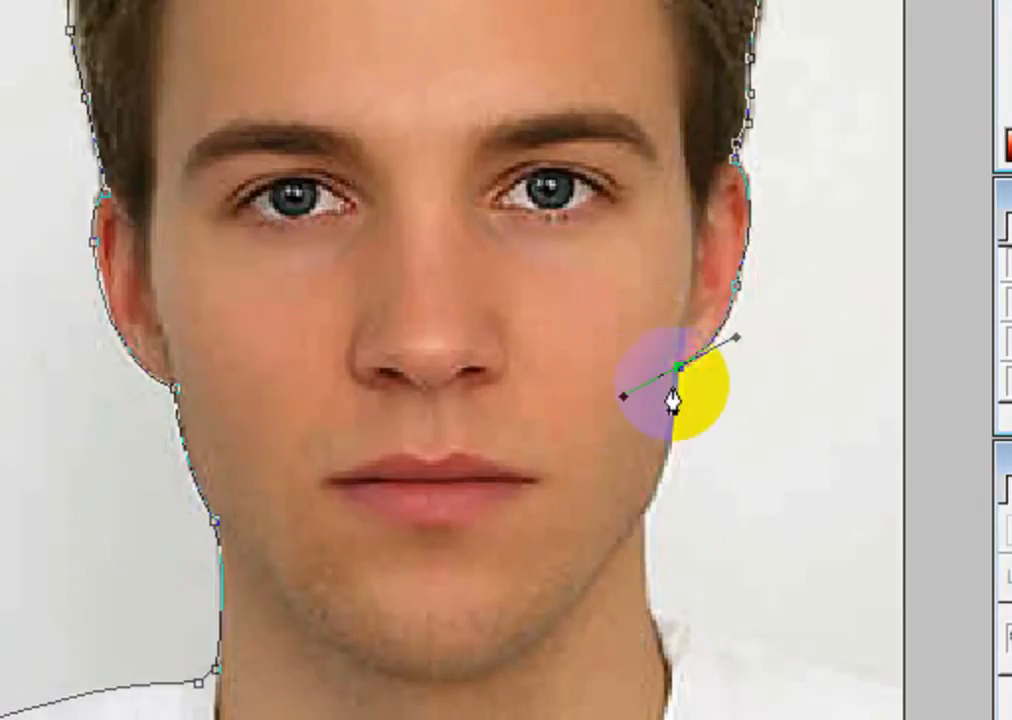
{"action": "left_click", "coordinate": [681, 365], "text": "alt"}
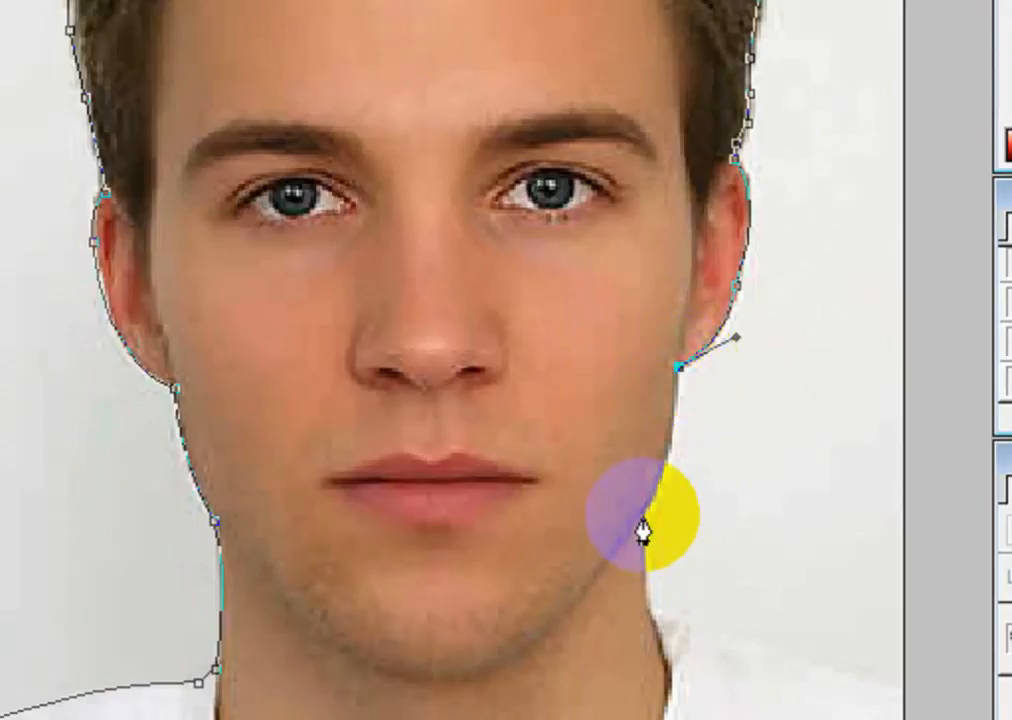
Step: Trace the right jaw and neck down to the collar, and curve the path over the shoulder to the photo's right edge
{"action": "mouse_move", "coordinate": [642, 516]}
{"action": "left_mouse_down"}
{"action": "mouse_move", "coordinate": [601, 553]}
{"action": "mouse_move", "coordinate": [642, 518]}
{"action": "mouse_move", "coordinate": [645, 541]}
{"action": "left_mouse_up"}
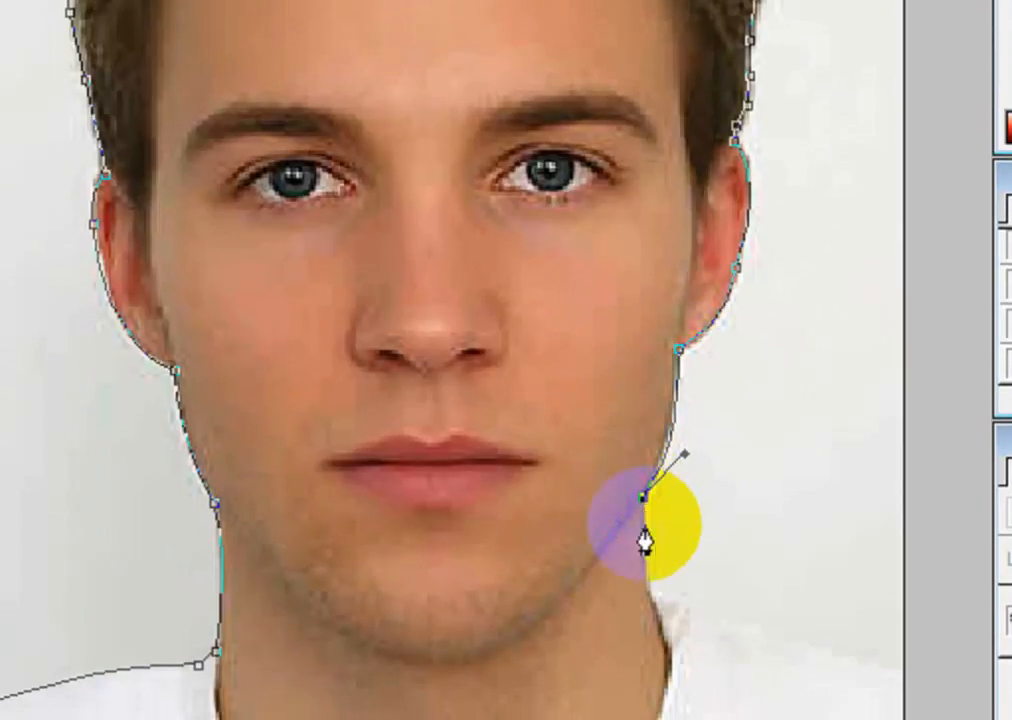
{"action": "left_click", "coordinate": [647, 581]}
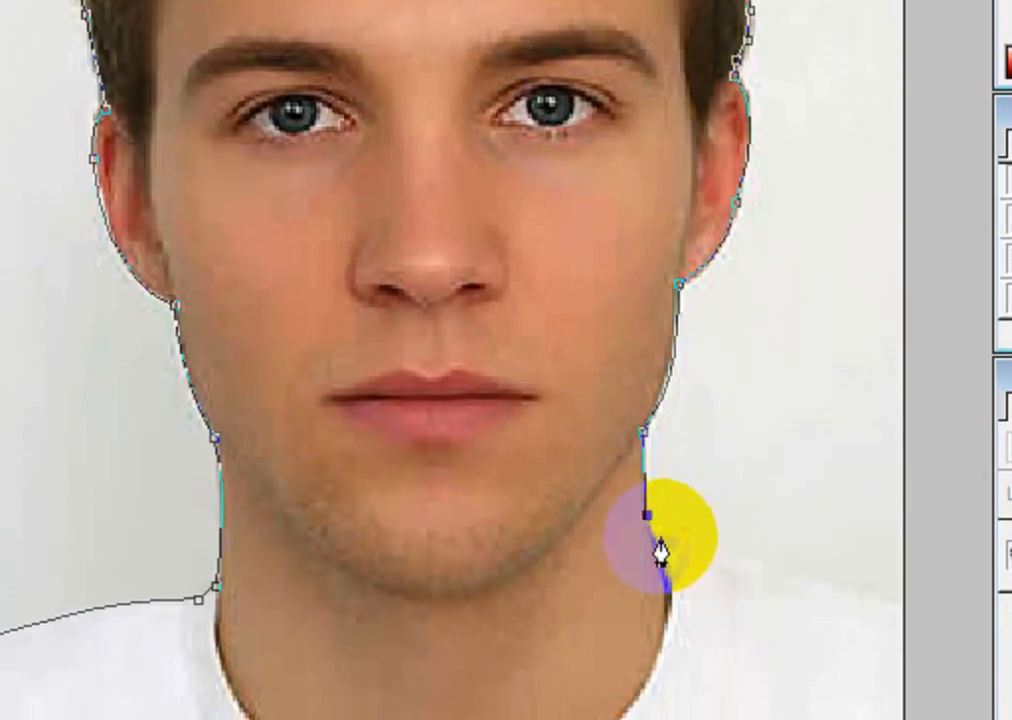
{"action": "left_click_drag", "start_coordinate": [655, 548], "coordinate": [679, 548]}
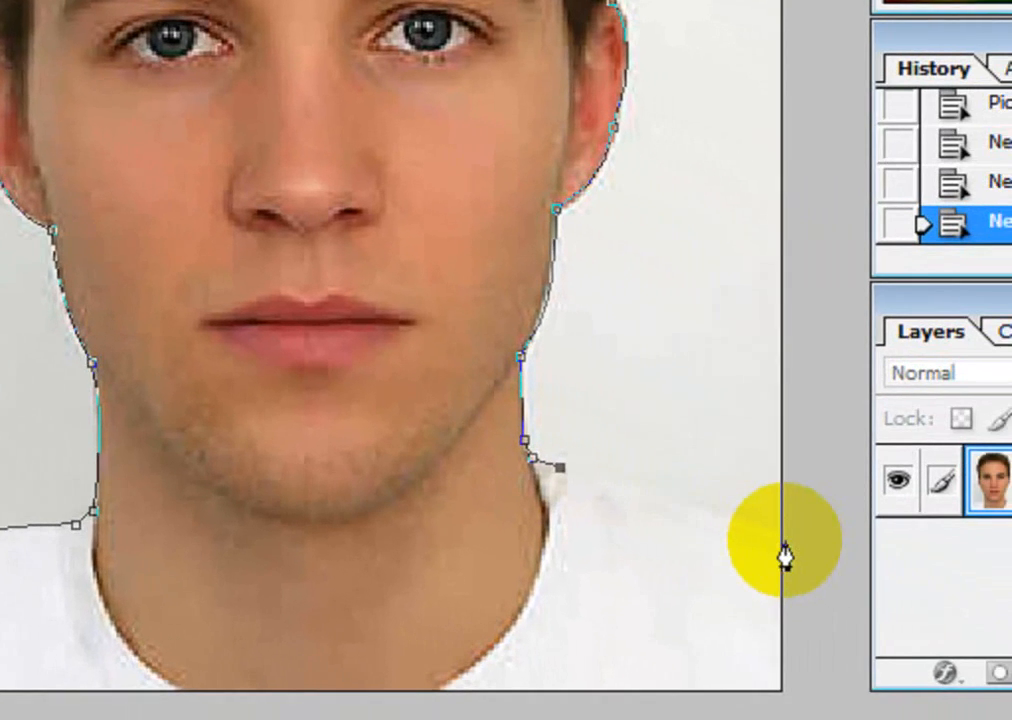
{"action": "left_click_drag", "start_coordinate": [785, 541], "coordinate": [820, 571]}
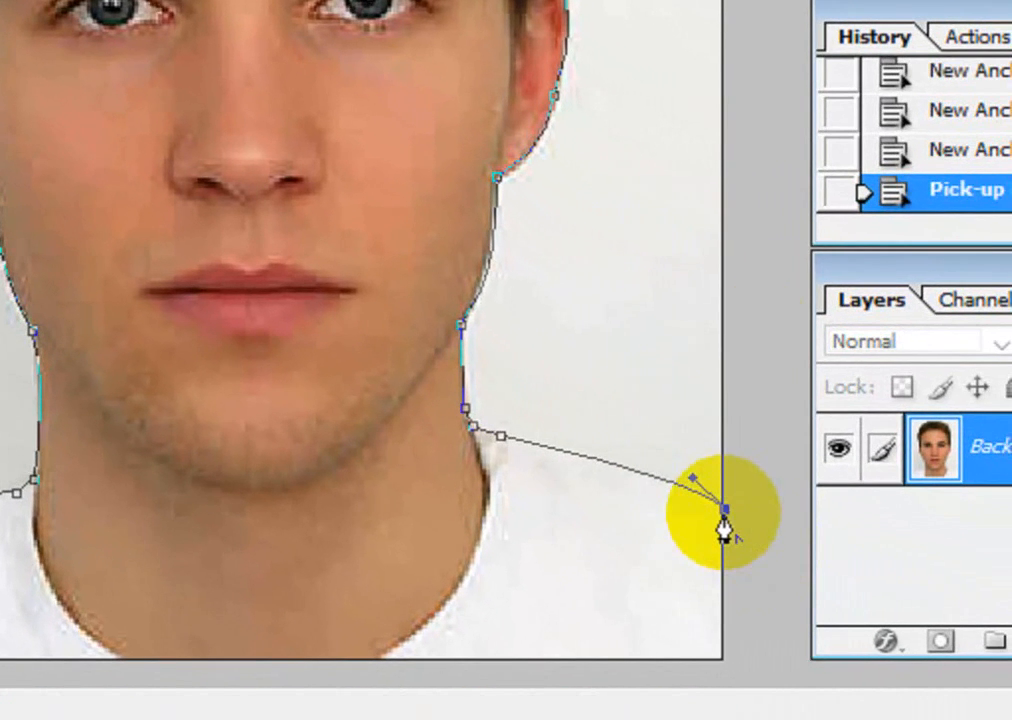
Step: Carry the path outside the photo's right, top and left edges with straight segments and close it at the starting anchor point
{"action": "left_click", "coordinate": [737, 272]}
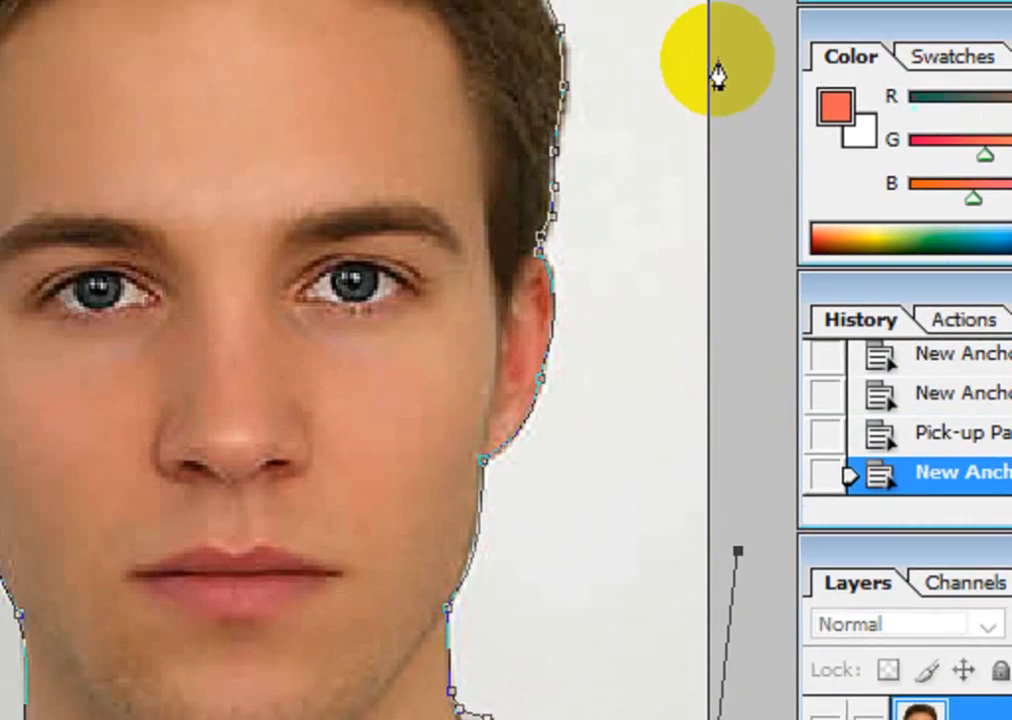
{"action": "left_click", "coordinate": [739, 131]}
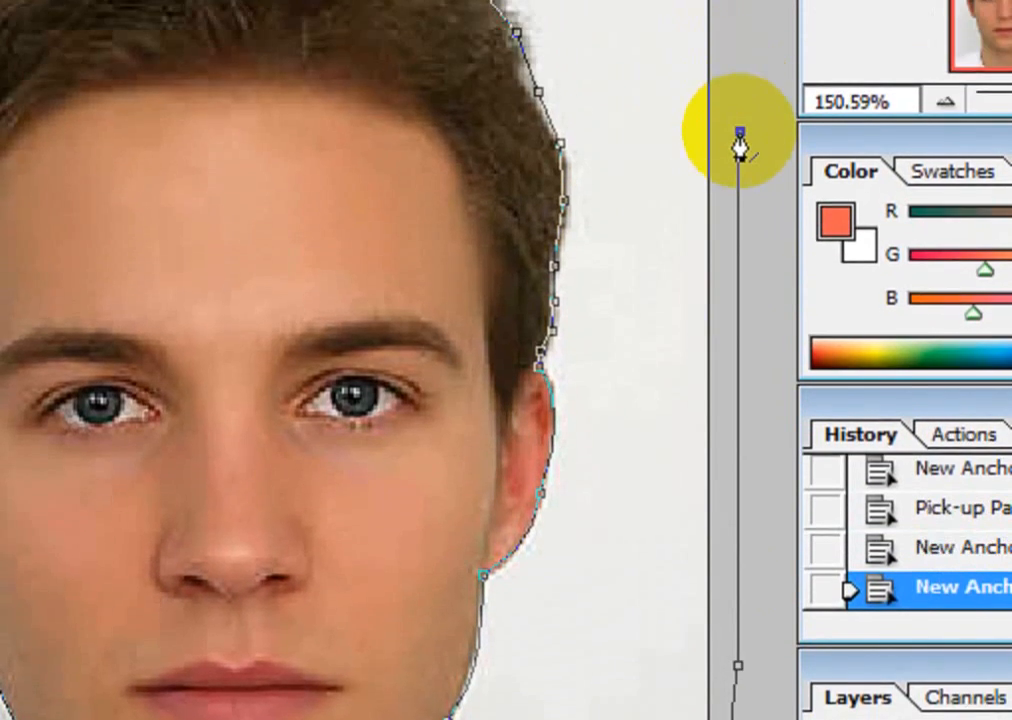
{"action": "left_click", "coordinate": [750, 40]}
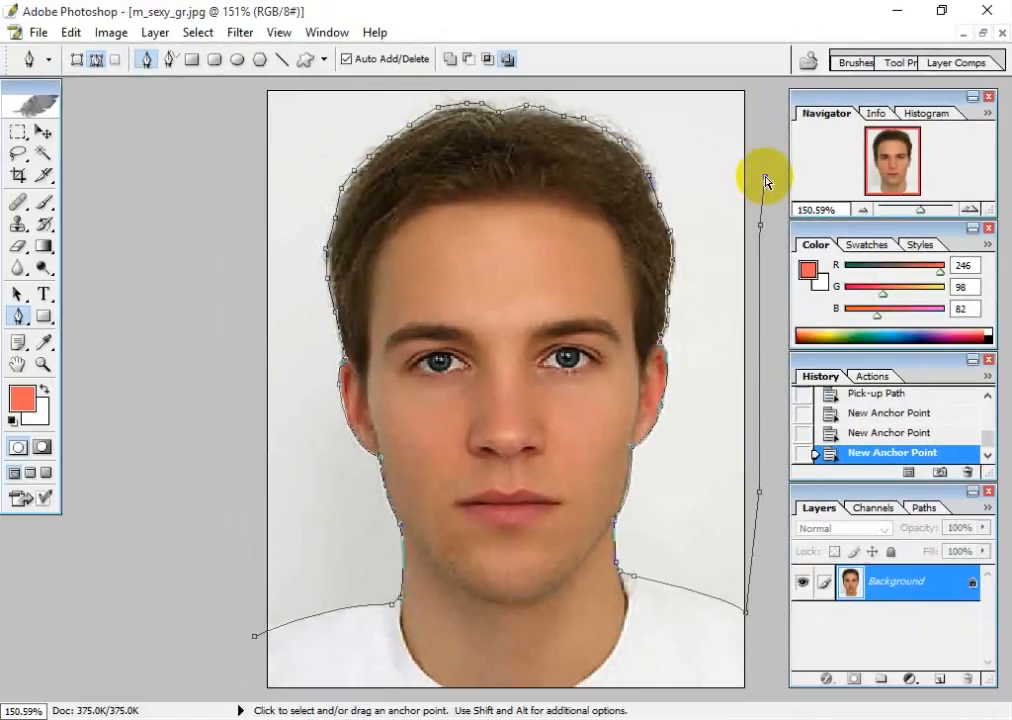
{"action": "key", "text": "ctrl+minus"}
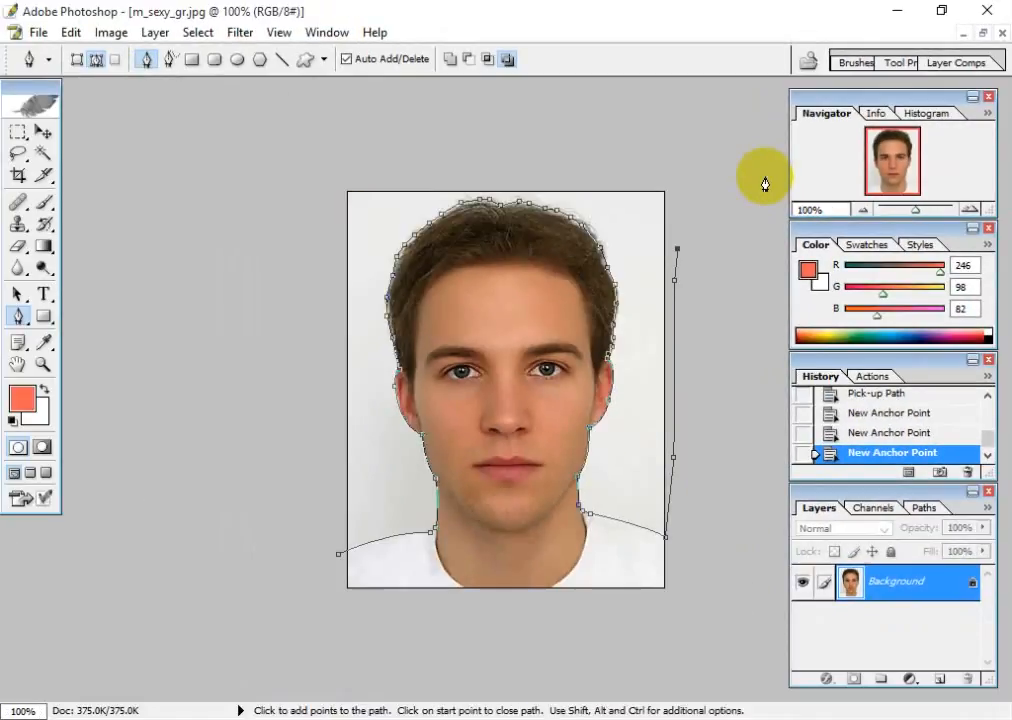
{"action": "left_click", "coordinate": [682, 160]}
{"action": "left_click", "coordinate": [301, 166]}
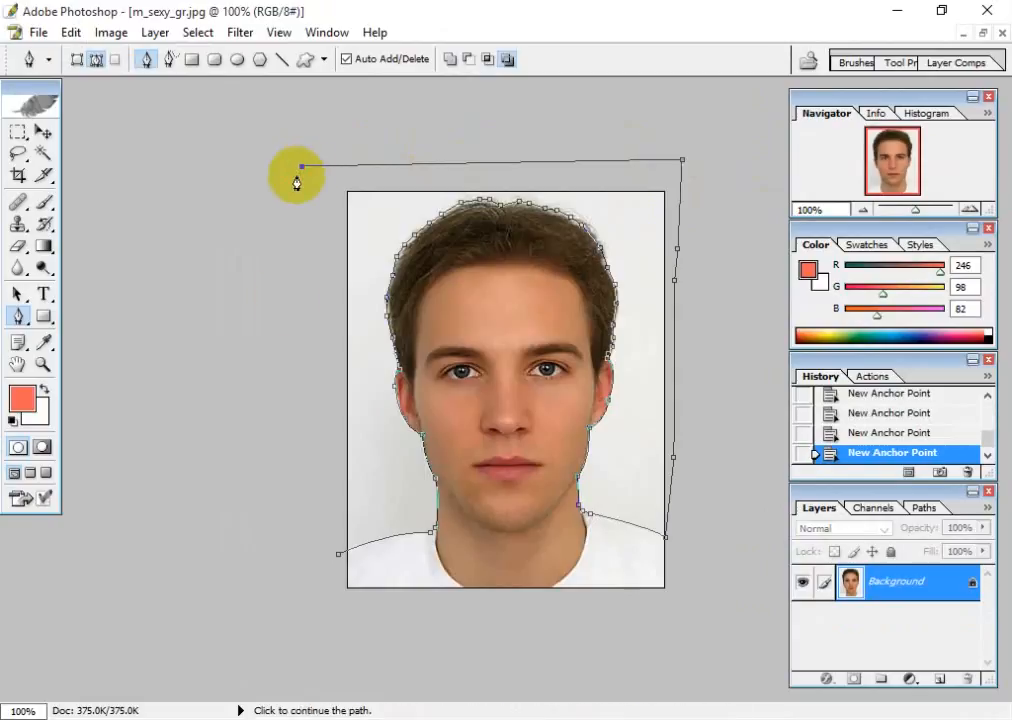
{"action": "left_click", "coordinate": [301, 540]}
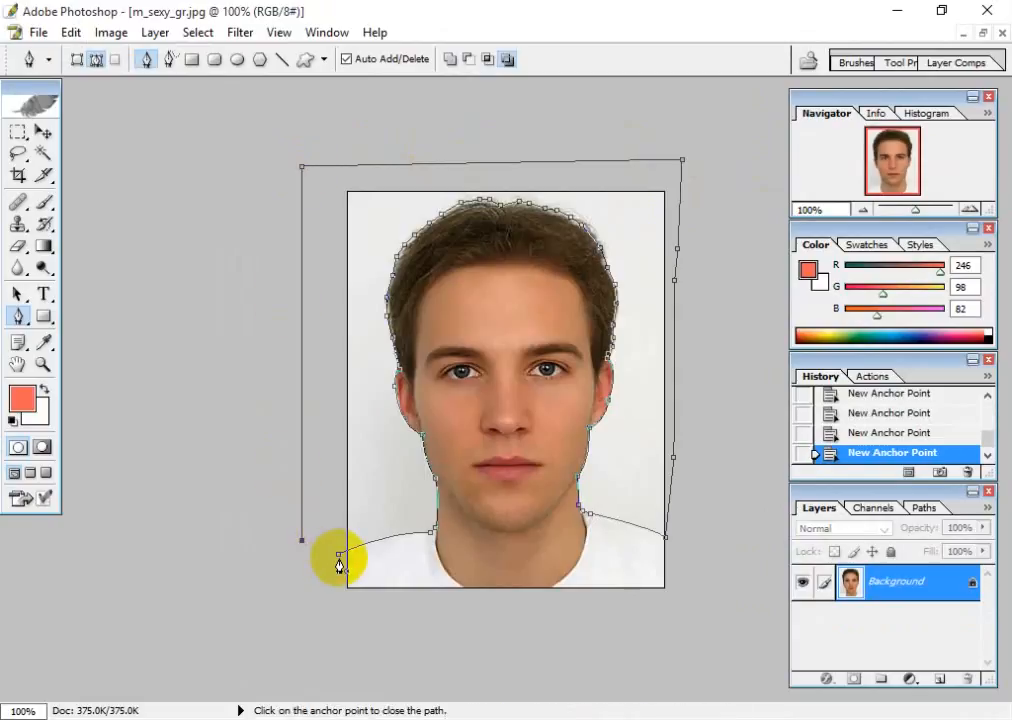
Step: Turn the closed path into a new anti-aliased selection with a feather radius of 1 pixel
{"action": "right_click", "coordinate": [362, 396]}
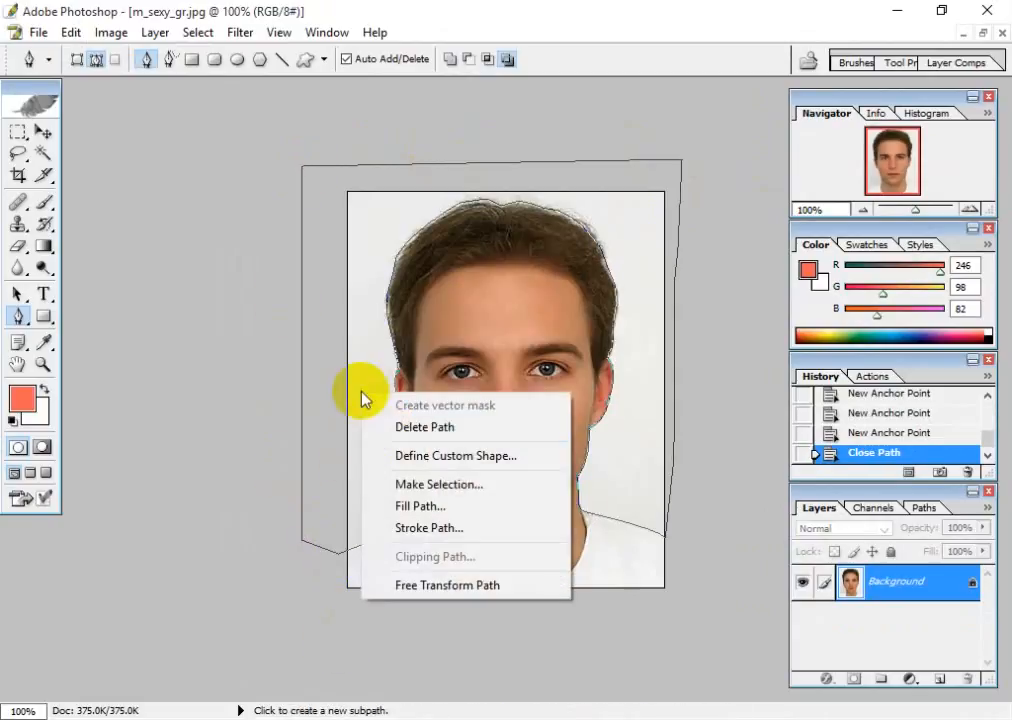
{"action": "left_click", "coordinate": [416, 490]}
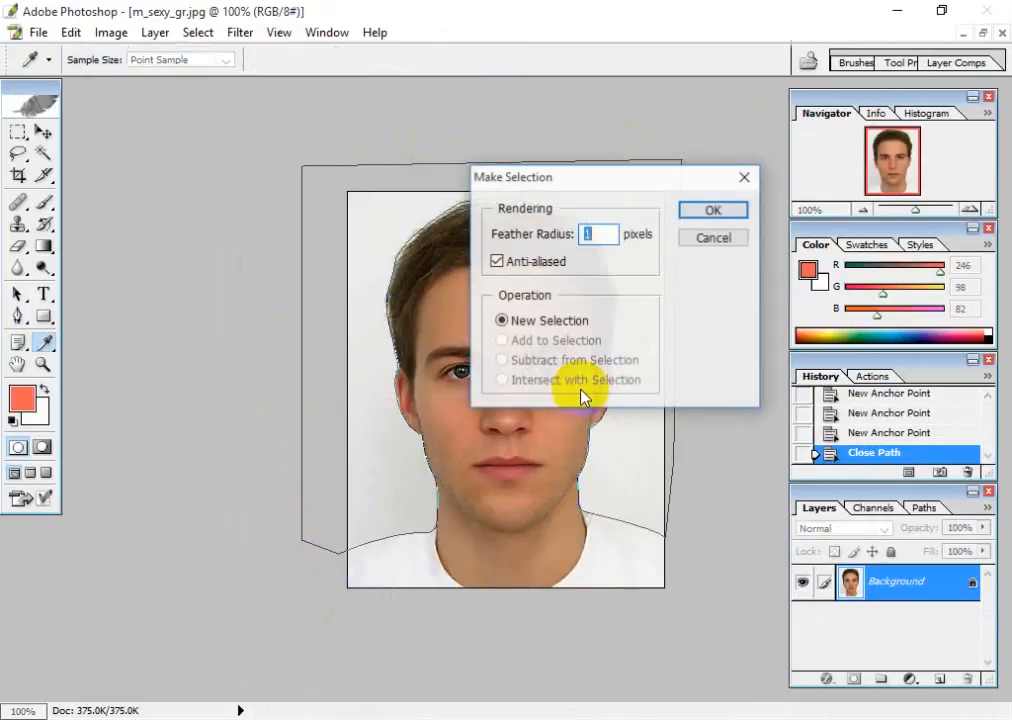
{"action": "left_click", "coordinate": [709, 212]}
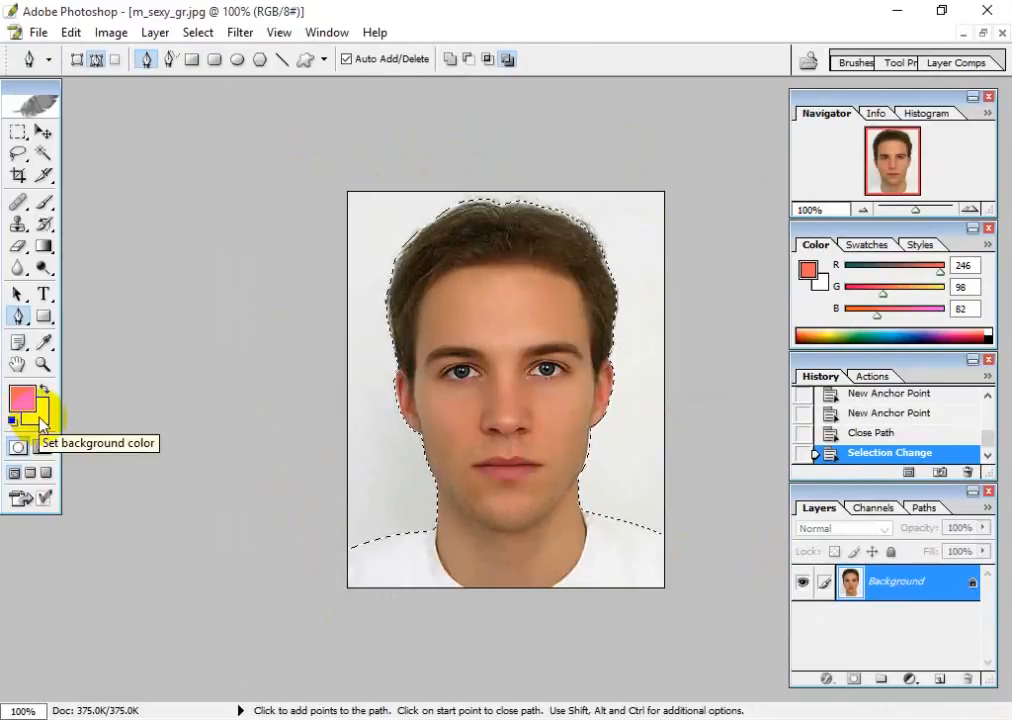
{"action": "left_click", "coordinate": [40, 420]}
{"action": "left_click_drag", "start_coordinate": [746, 100], "coordinate": [409, 130]}
{"action": "left_click", "coordinate": [658, 186]}
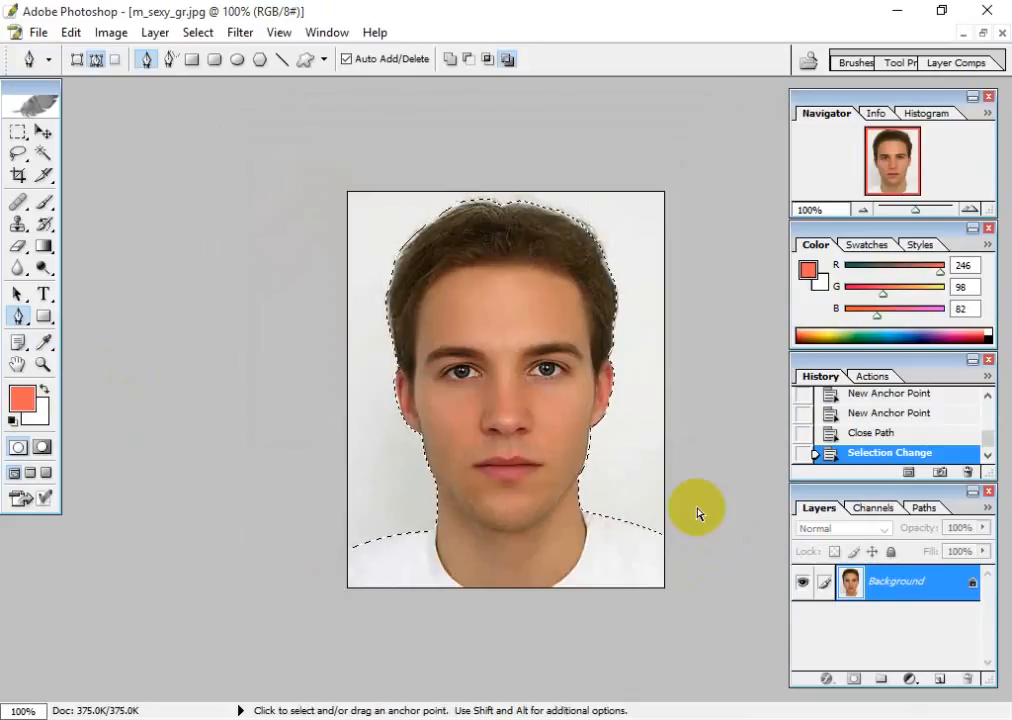
Step: Set the background color to a bright cyan-blue and fill the selected area around the man with it
{"action": "left_click", "coordinate": [42, 414]}
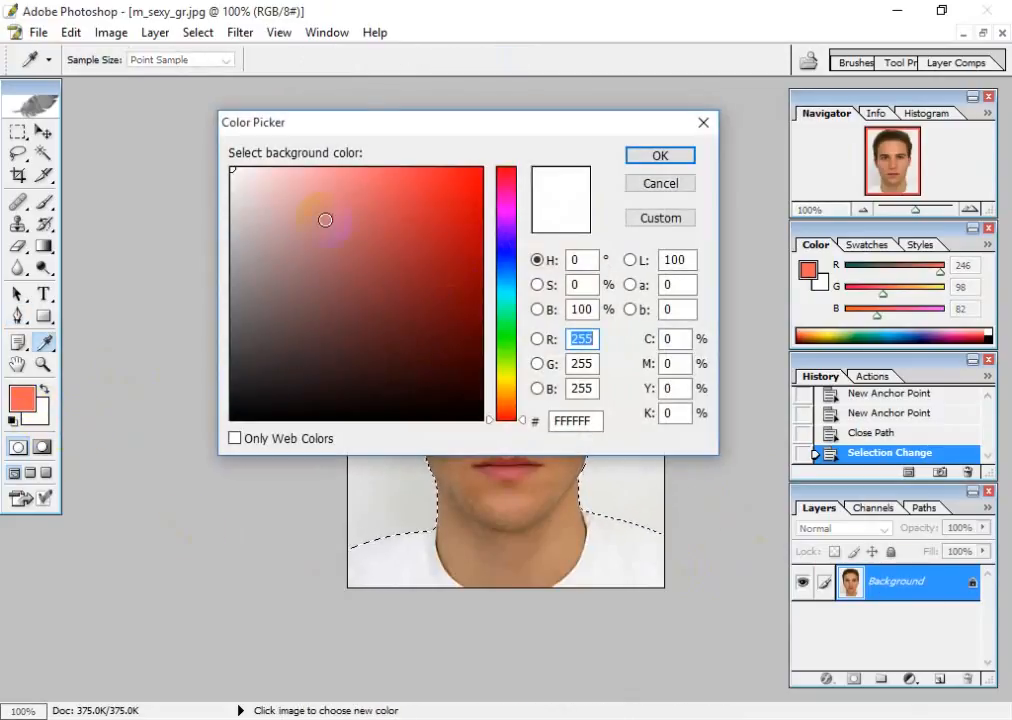
{"action": "left_click", "coordinate": [504, 304]}
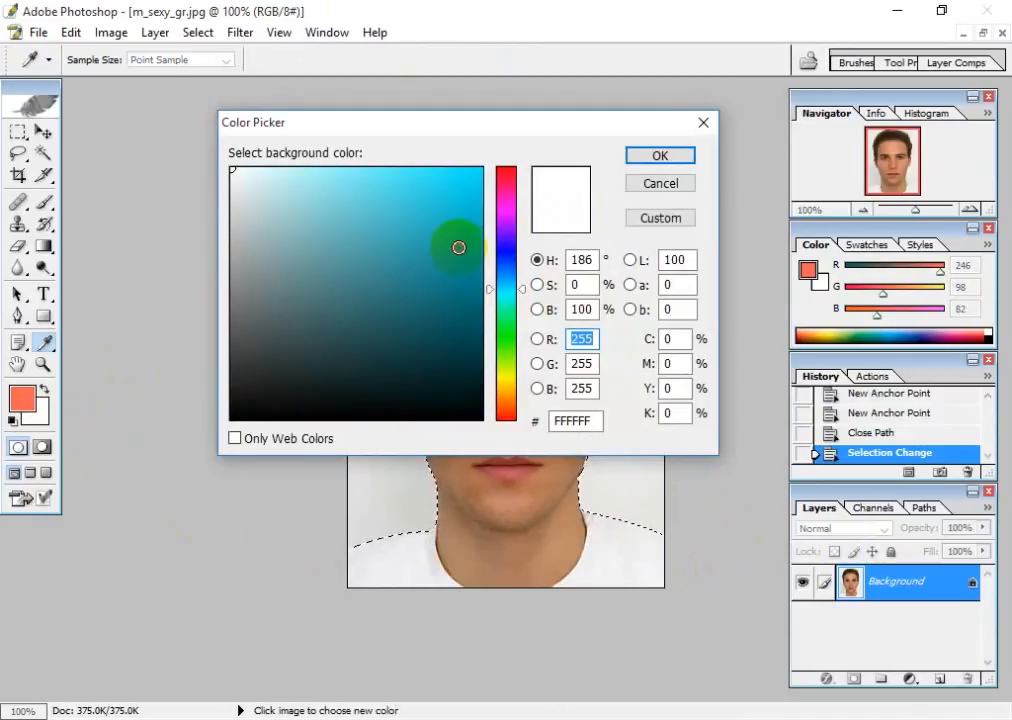
{"action": "mouse_move", "coordinate": [459, 246]}
{"action": "left_mouse_down"}
{"action": "mouse_move", "coordinate": [483, 184]}
{"action": "mouse_move", "coordinate": [484, 211]}
{"action": "left_mouse_up"}
{"action": "left_click", "coordinate": [653, 158]}
{"action": "key", "text": "p"}
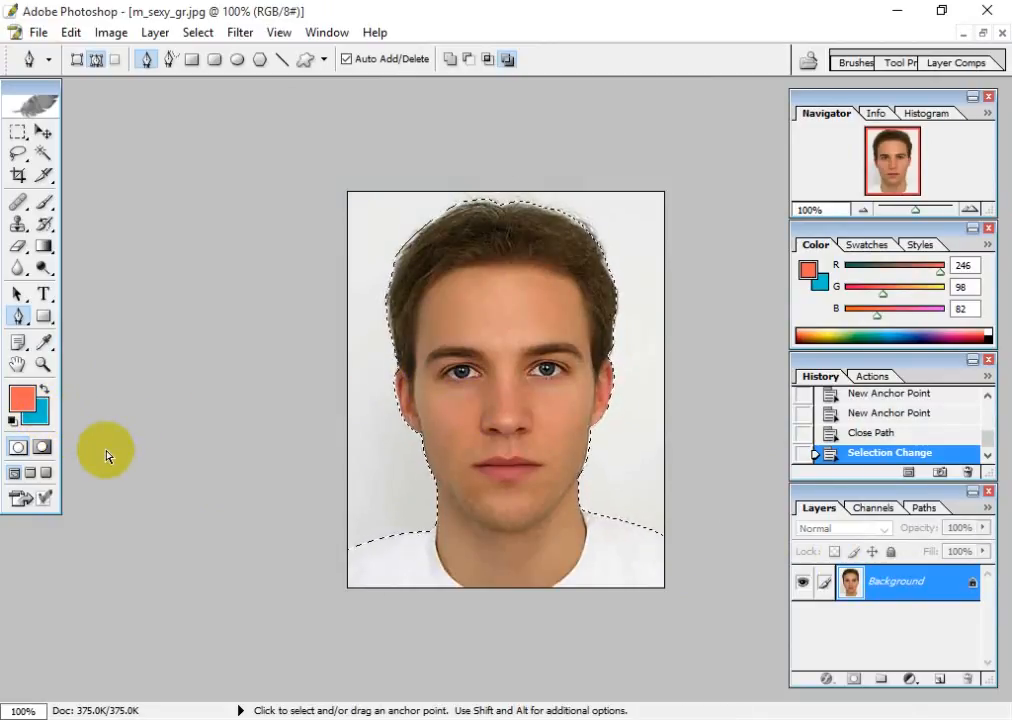
{"action": "key", "text": "ctrl+BackSpace"}
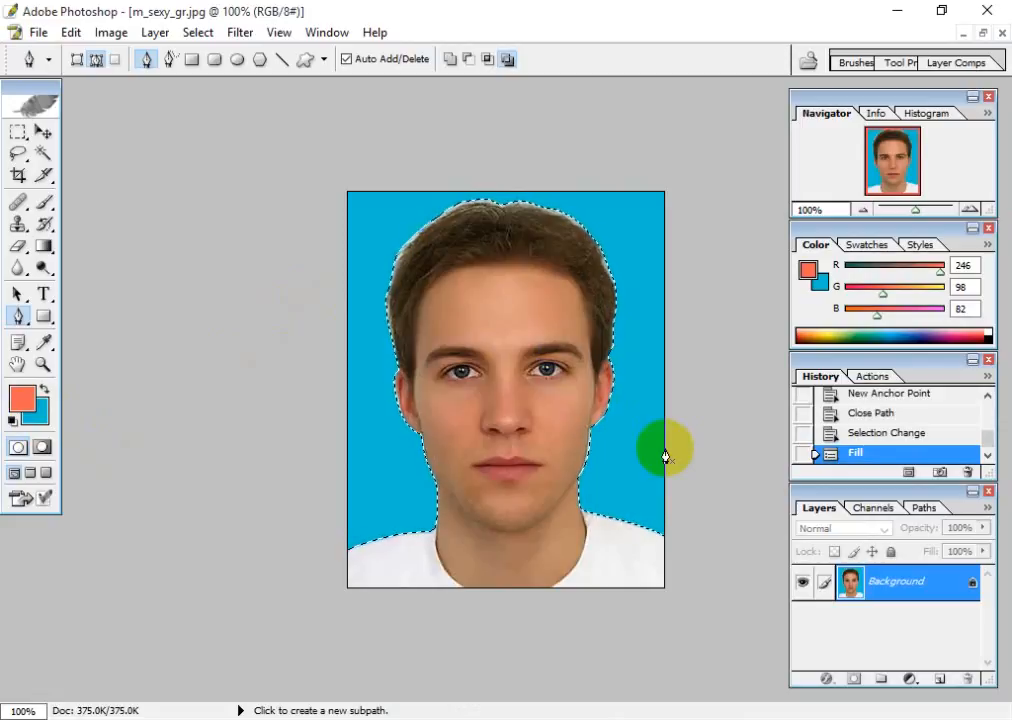
Step: Examine the edges of the hair, ears and jaw against the blue fill at 300% magnification
{"action": "key", "text": "ctrl+plus"}
{"action": "key", "text": "ctrl+plus"}
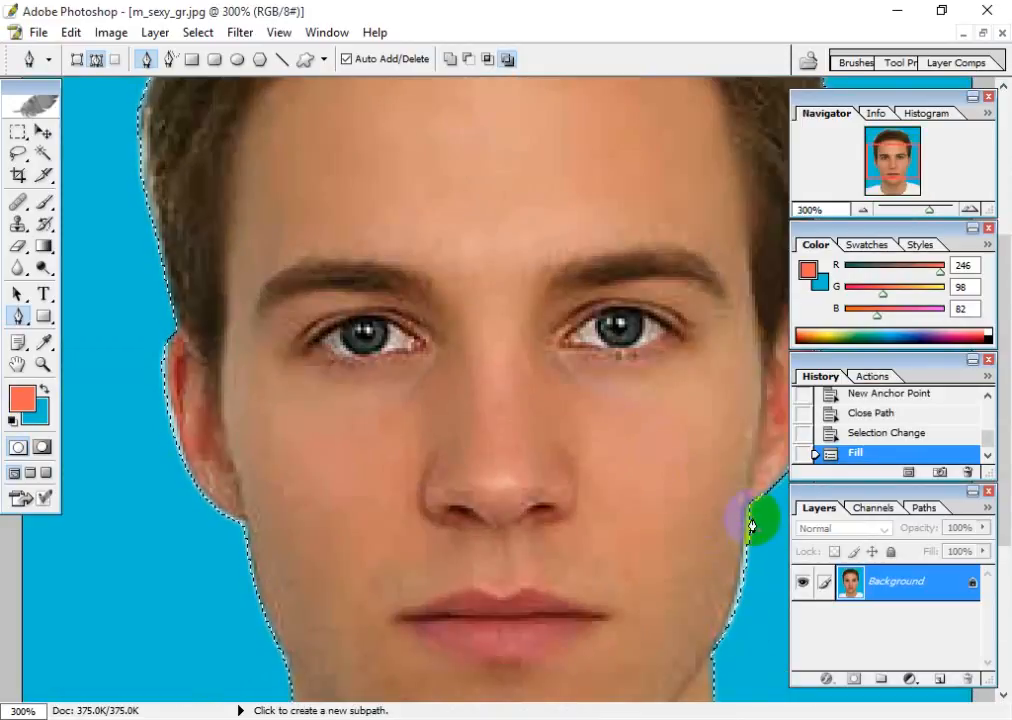
{"action": "scroll", "coordinate": [137, 368], "scroll_direction": "up", "scroll_amount": 5}
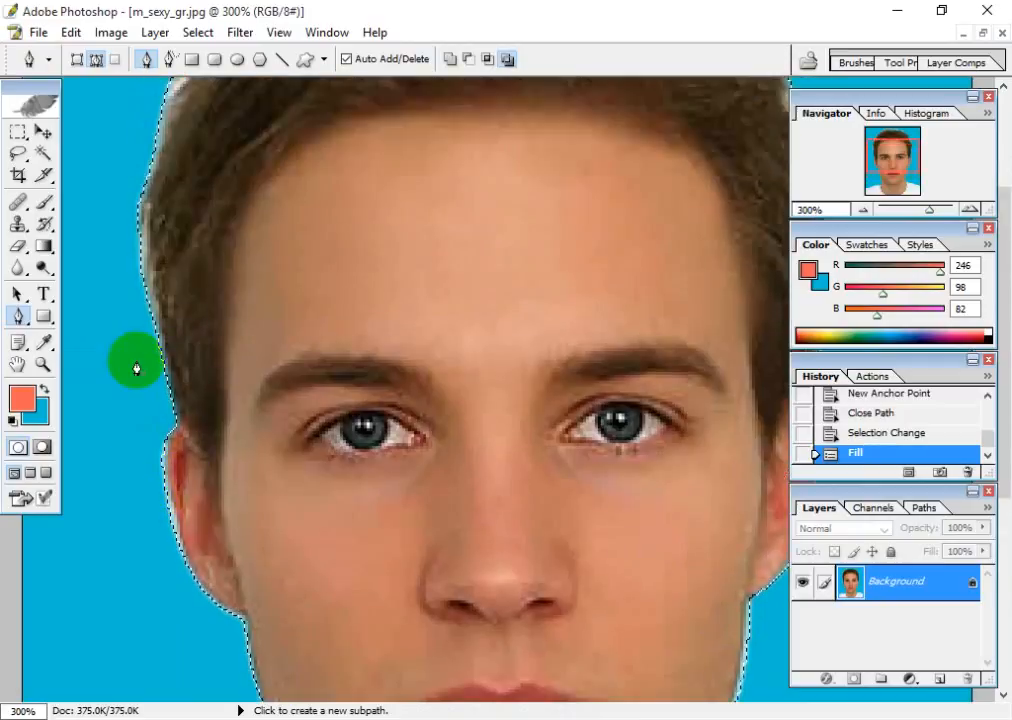
{"action": "scroll", "coordinate": [137, 368], "scroll_direction": "up", "scroll_amount": 2}
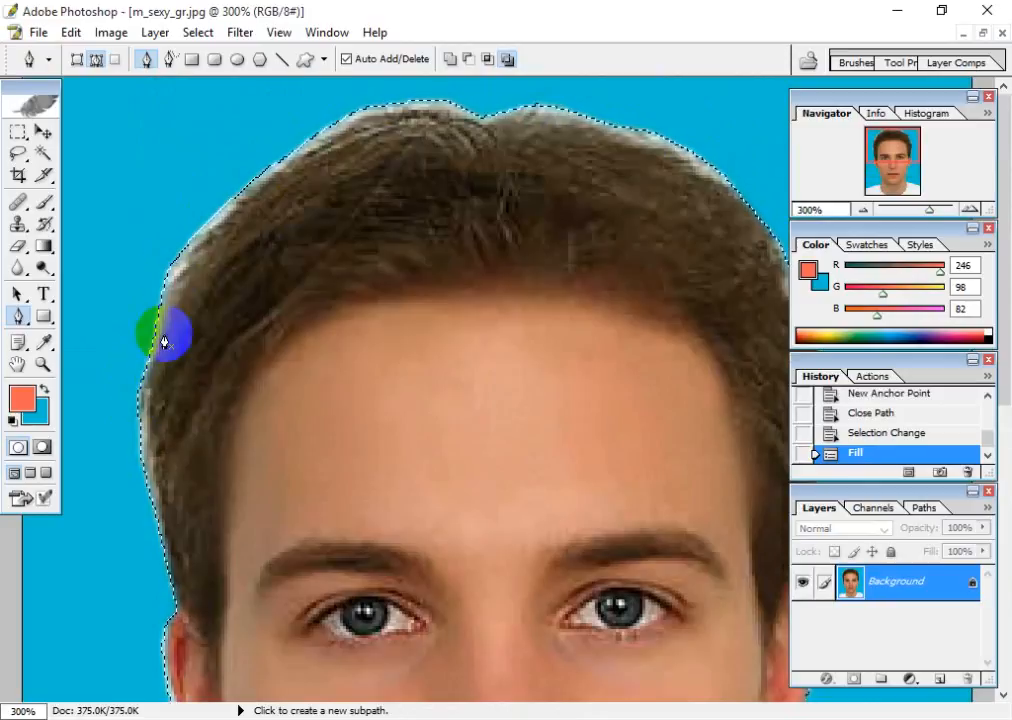
{"action": "scroll", "coordinate": [542, 244], "scroll_direction": "down", "scroll_amount": 3}
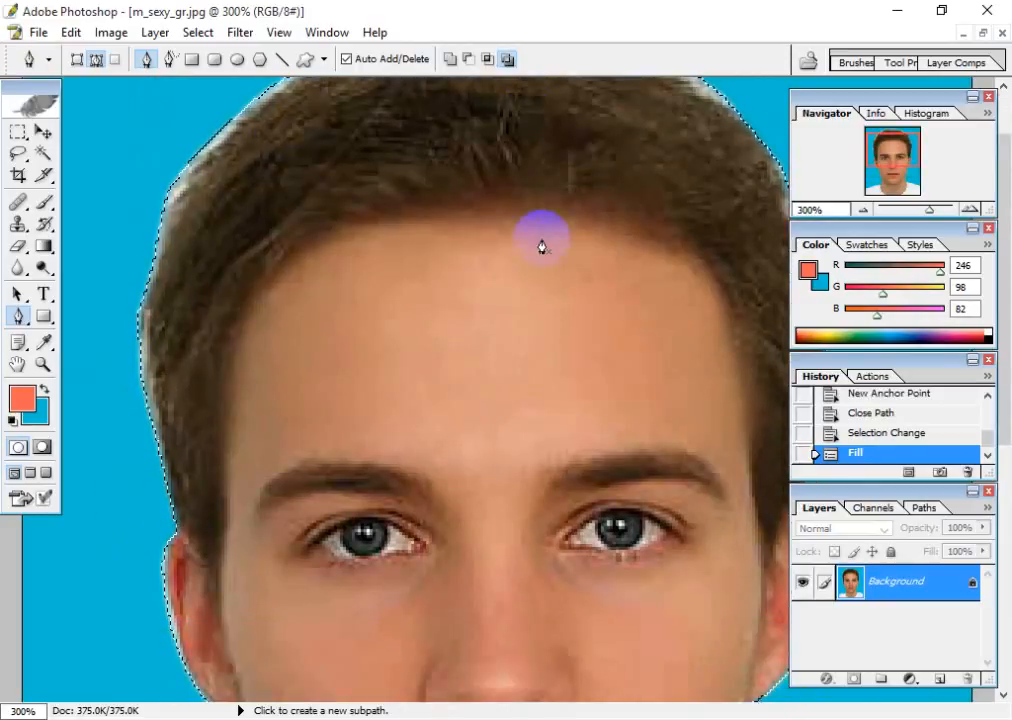
{"action": "scroll", "coordinate": [542, 244], "scroll_direction": "down", "scroll_amount": 2}
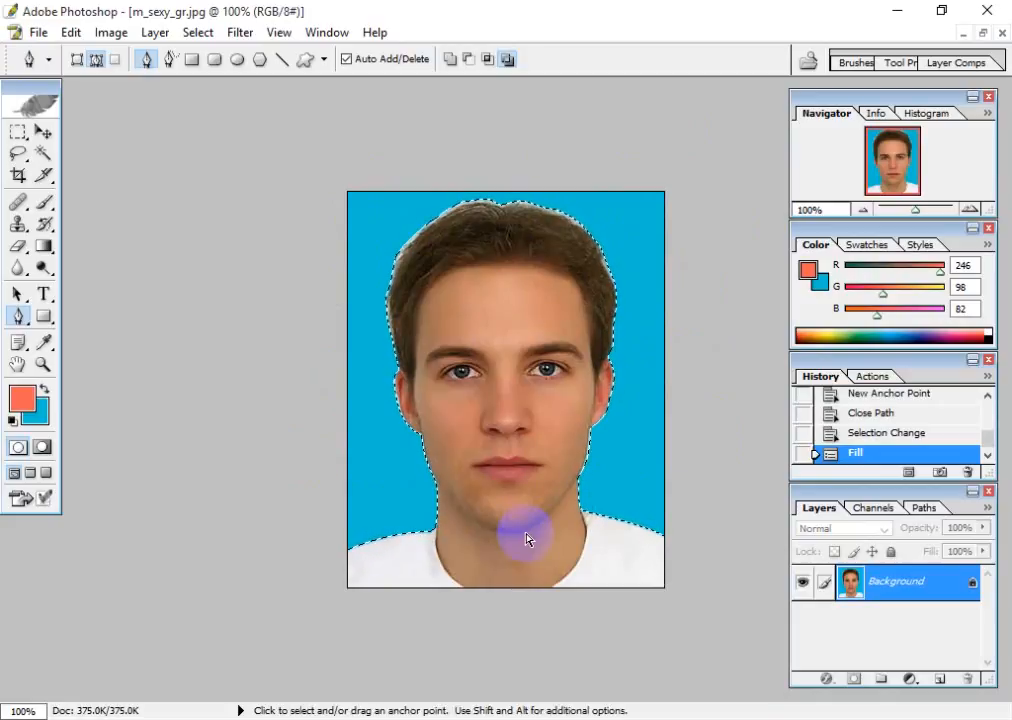
Step: Invert the selection to the man and copy him to a new layer
{"action": "key", "text": "shift"}
{"action": "key", "text": "ctrl+shift+i"}
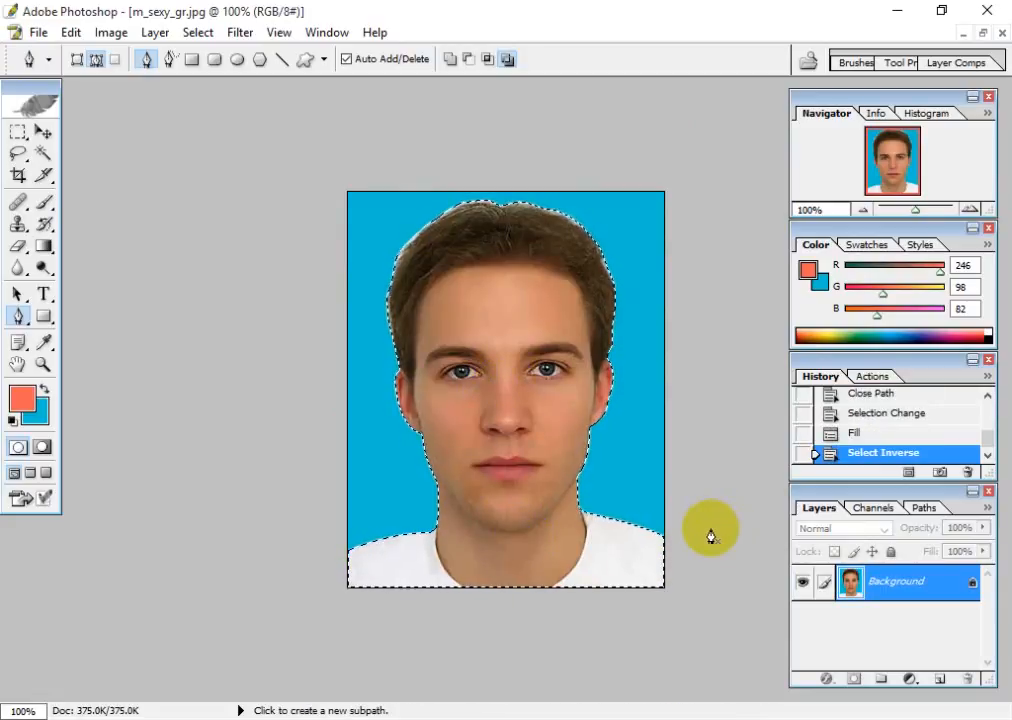
{"action": "key", "text": "ctrl+j"}
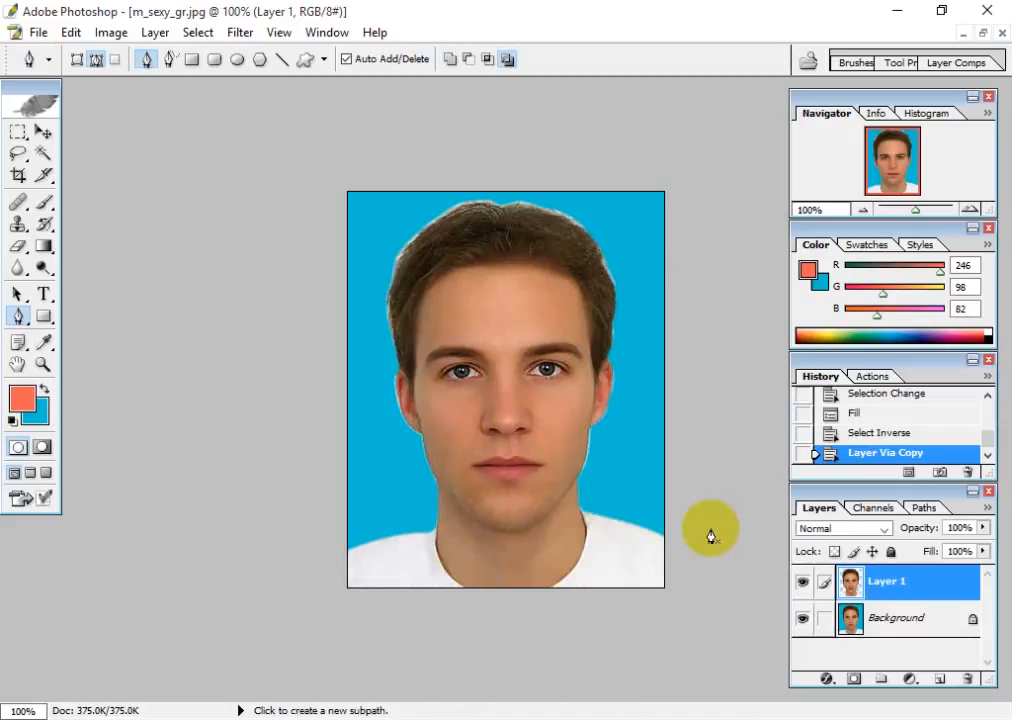
Step: Hide the Background layer to check the man's cutout on transparency, and show it again
{"action": "left_click", "coordinate": [802, 620]}
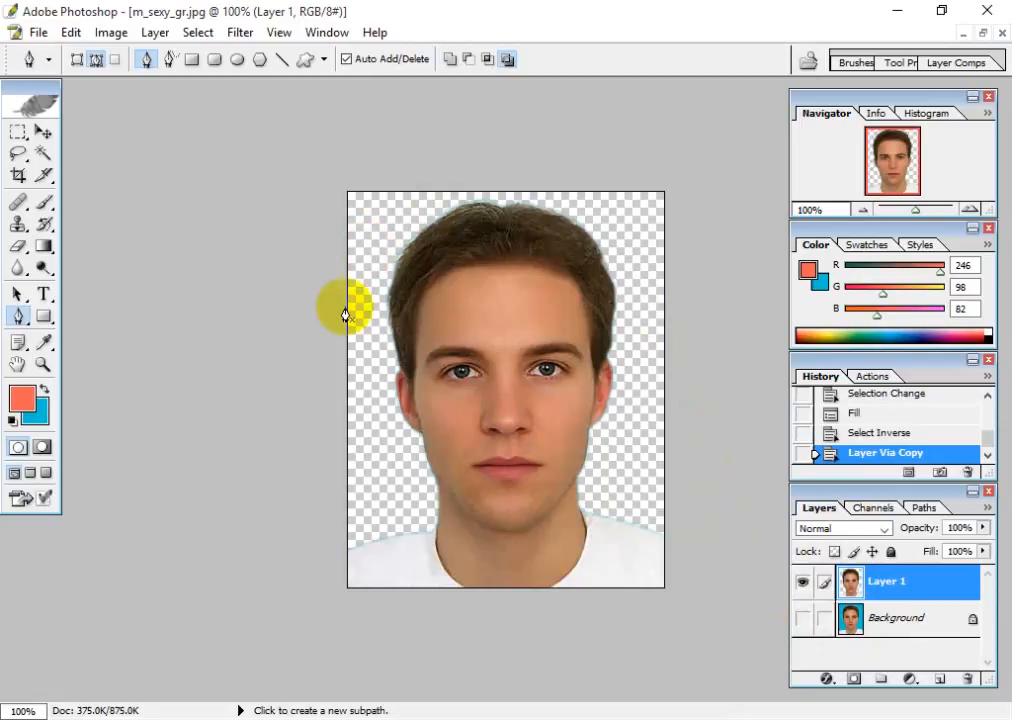
{"action": "left_click", "coordinate": [617, 280]}
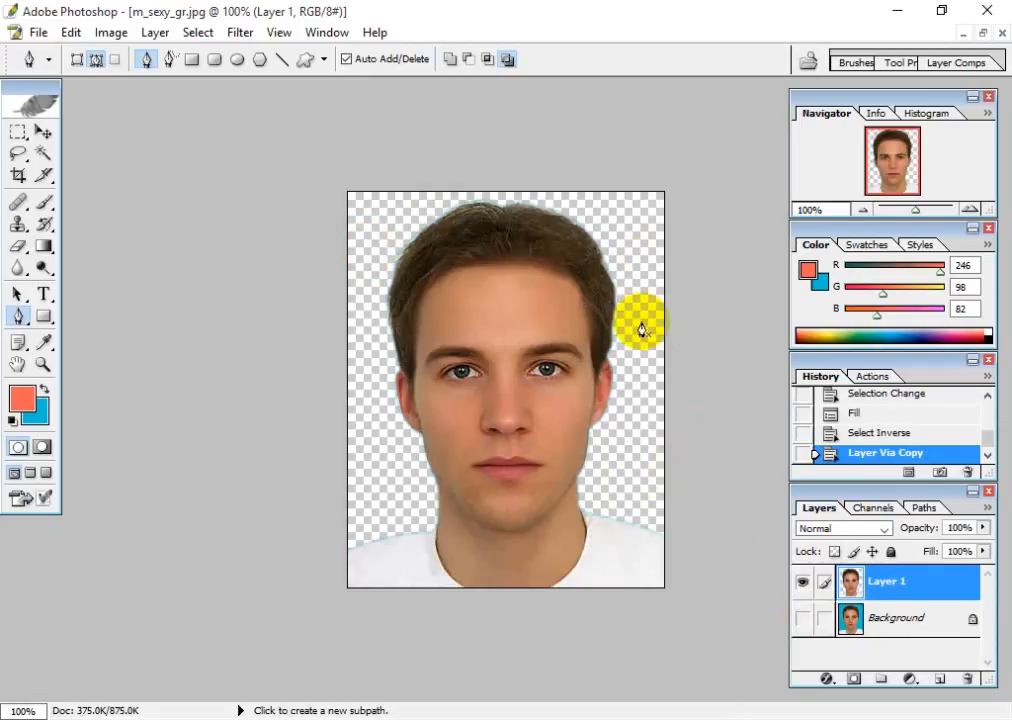
{"action": "left_click", "coordinate": [631, 282]}
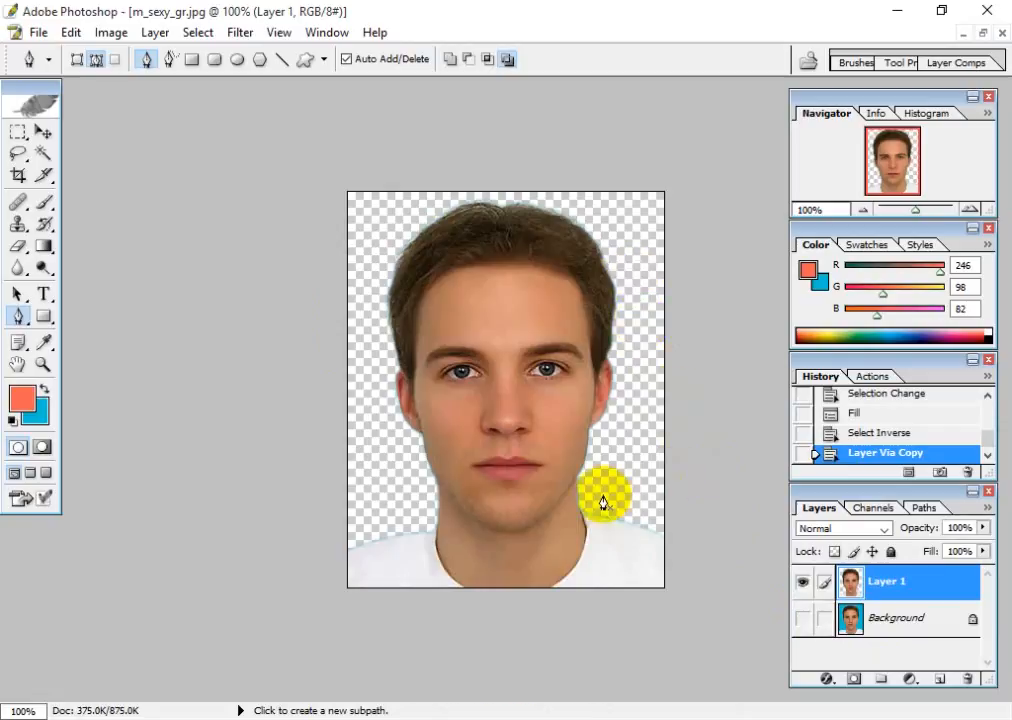
{"action": "left_click", "coordinate": [805, 620]}
Step: Add a layer mask to Layer 1
{"action": "key", "text": "ctrl+plus"}
{"action": "key", "text": "ctrl+plus"}
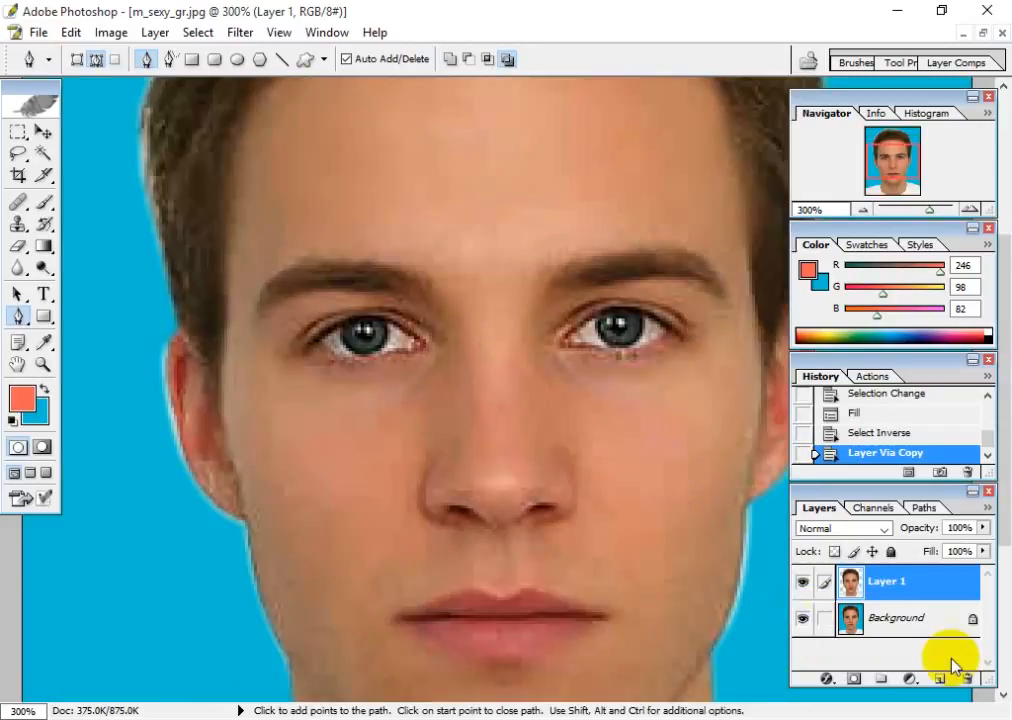
{"action": "left_click_drag", "start_coordinate": [892, 594], "coordinate": [852, 679]}
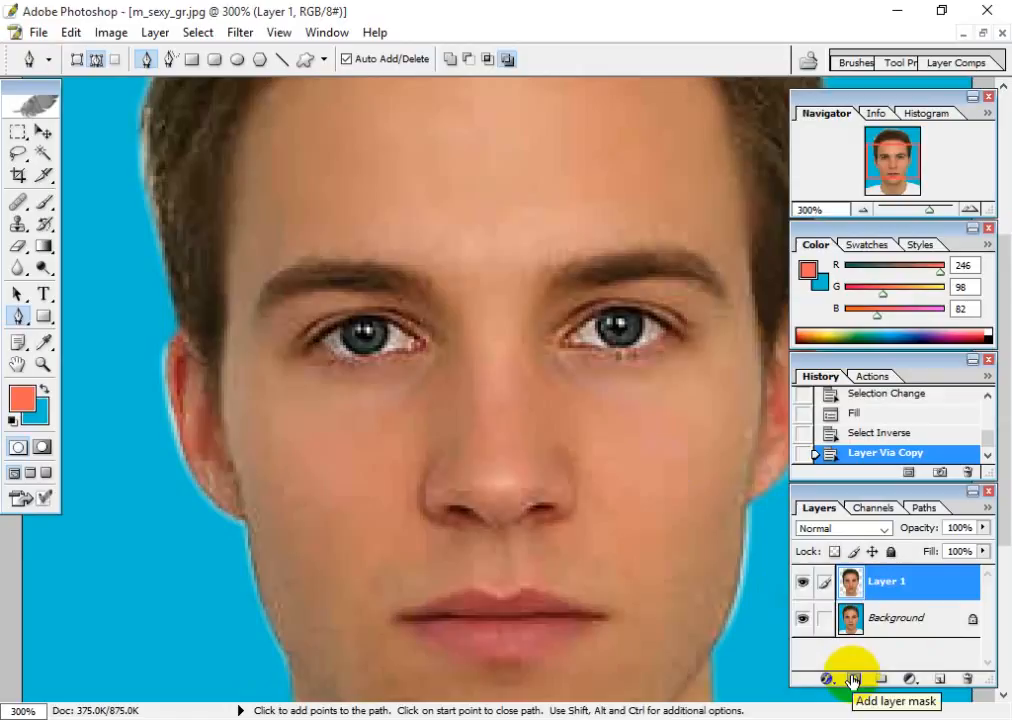
{"action": "left_click", "coordinate": [851, 680]}
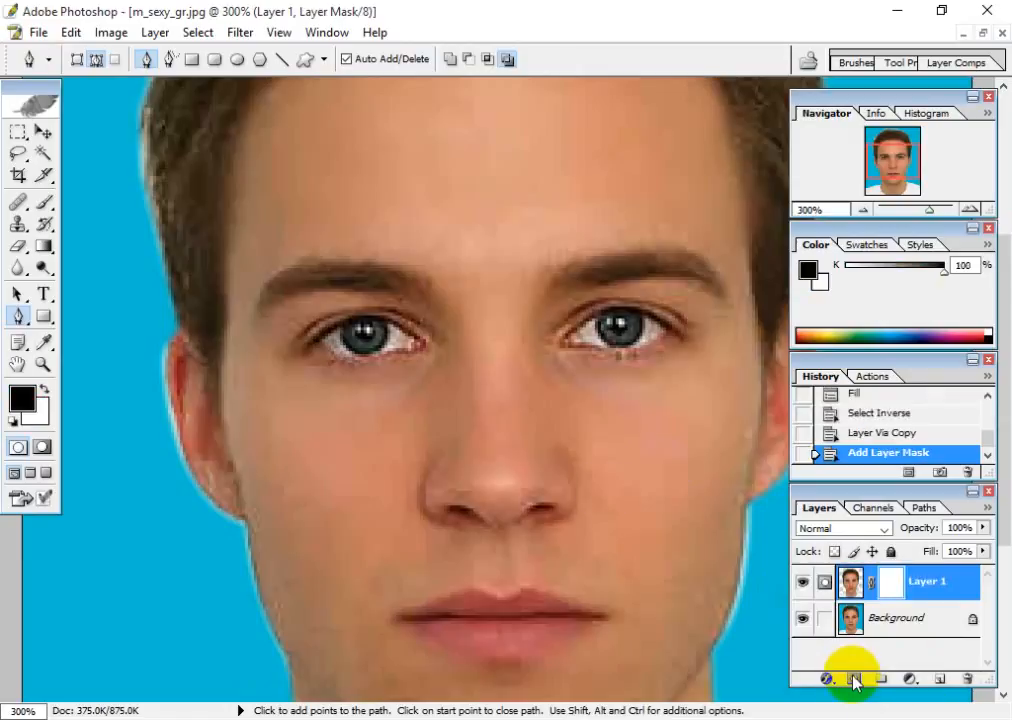
Step: Paint black on the mask along the upper-left hair edge with a size 10 brush at 50% opacity
{"action": "left_click", "coordinate": [44, 201]}
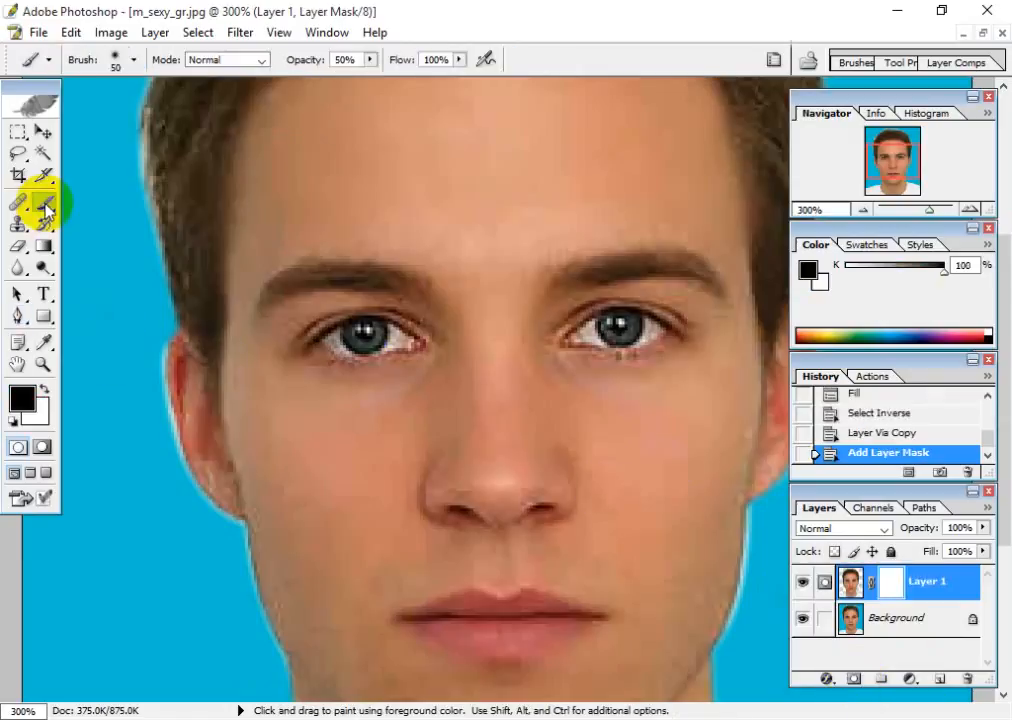
{"action": "scroll", "coordinate": [357, 158], "scroll_direction": "up", "scroll_amount": 5}
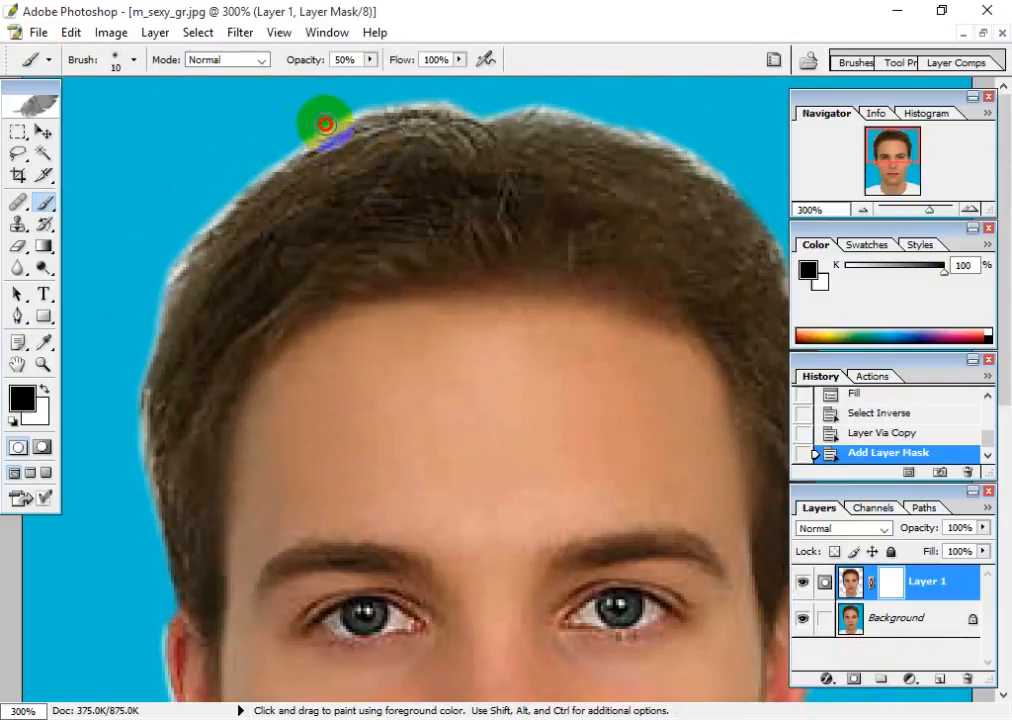
{"action": "left_click_drag", "start_coordinate": [325, 124], "coordinate": [293, 152]}
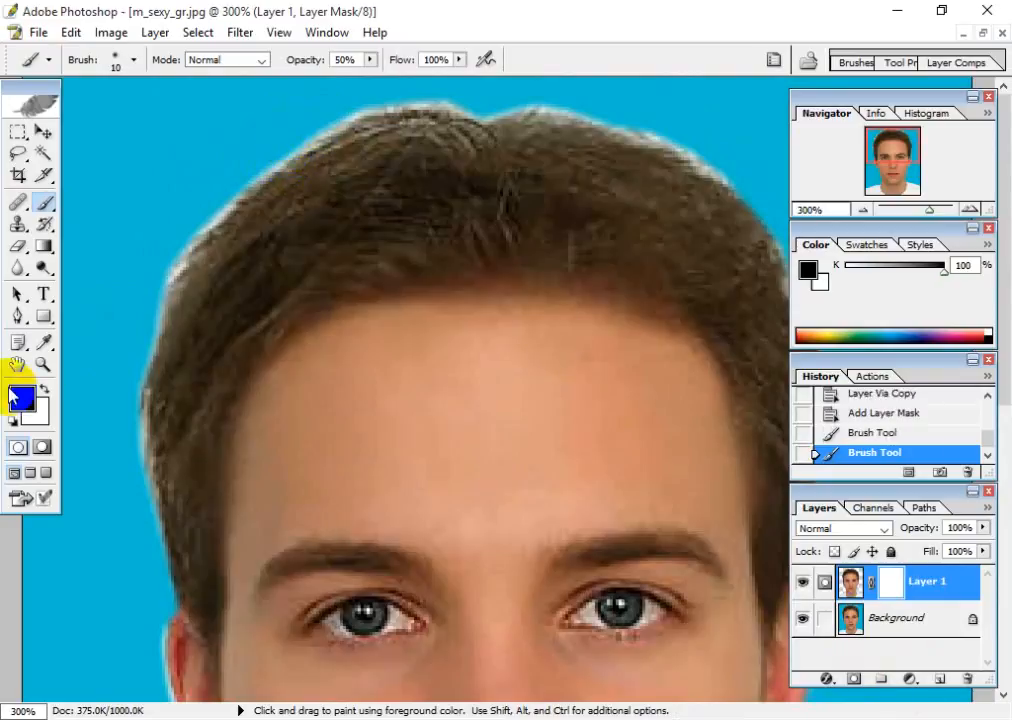
Step: Set the brush opacity to 100% and paint black on the mask over the light fringe at the upper-left hair edge
{"action": "left_click", "coordinate": [17, 398]}
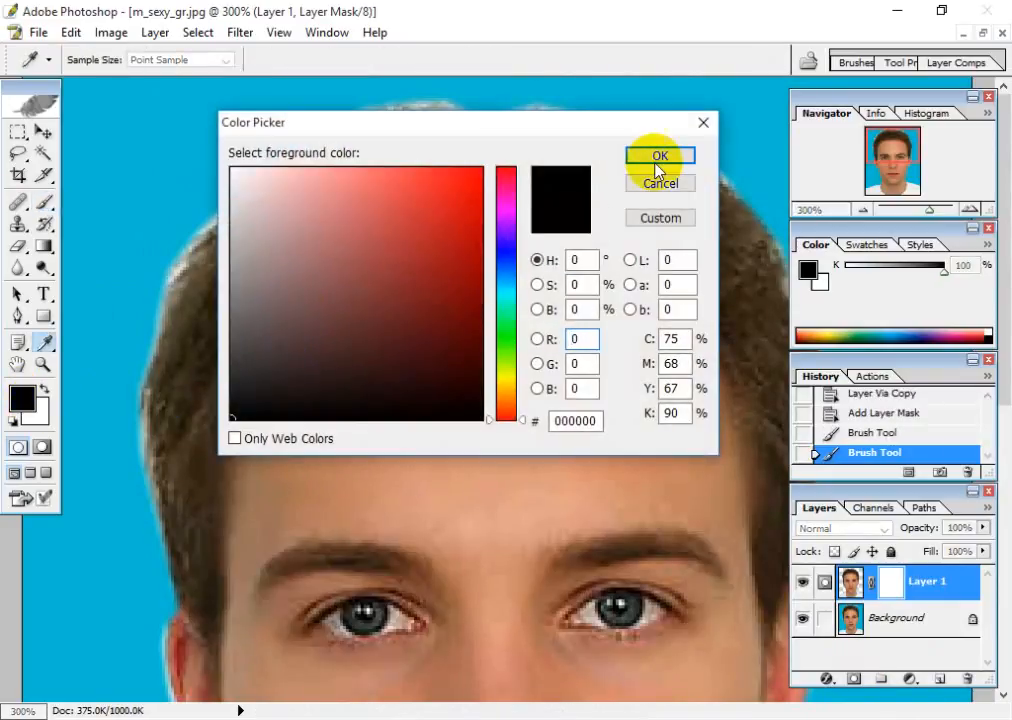
{"action": "left_click", "coordinate": [658, 157]}
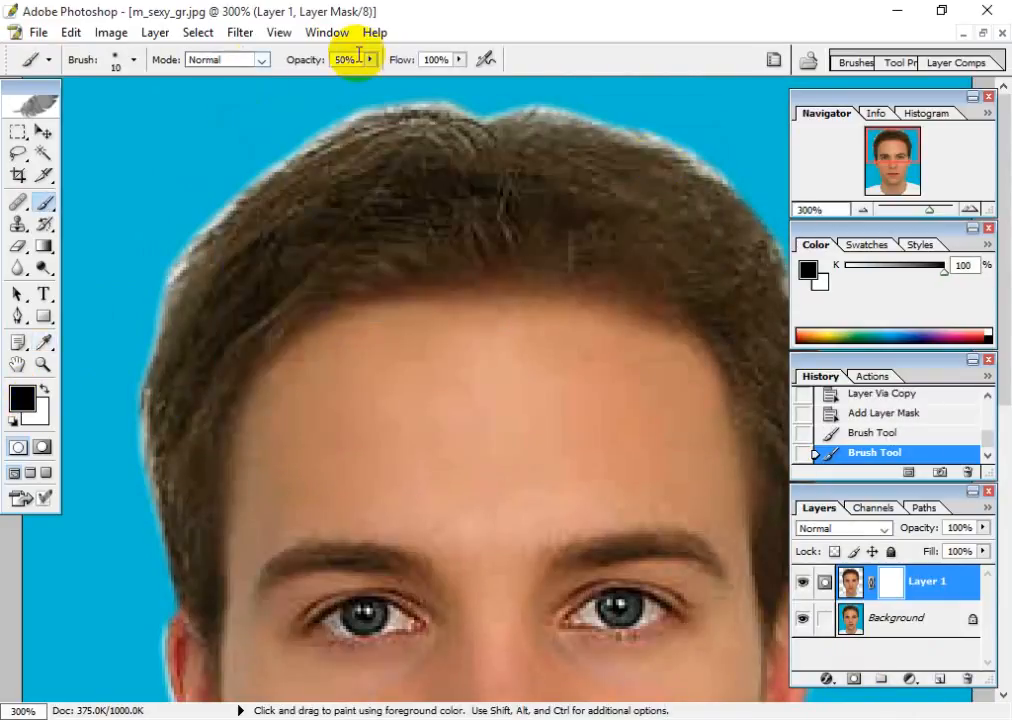
{"action": "left_click", "coordinate": [370, 60]}
{"action": "left_click_drag", "start_coordinate": [371, 78], "coordinate": [424, 80]}
{"action": "left_click", "coordinate": [344, 112]}
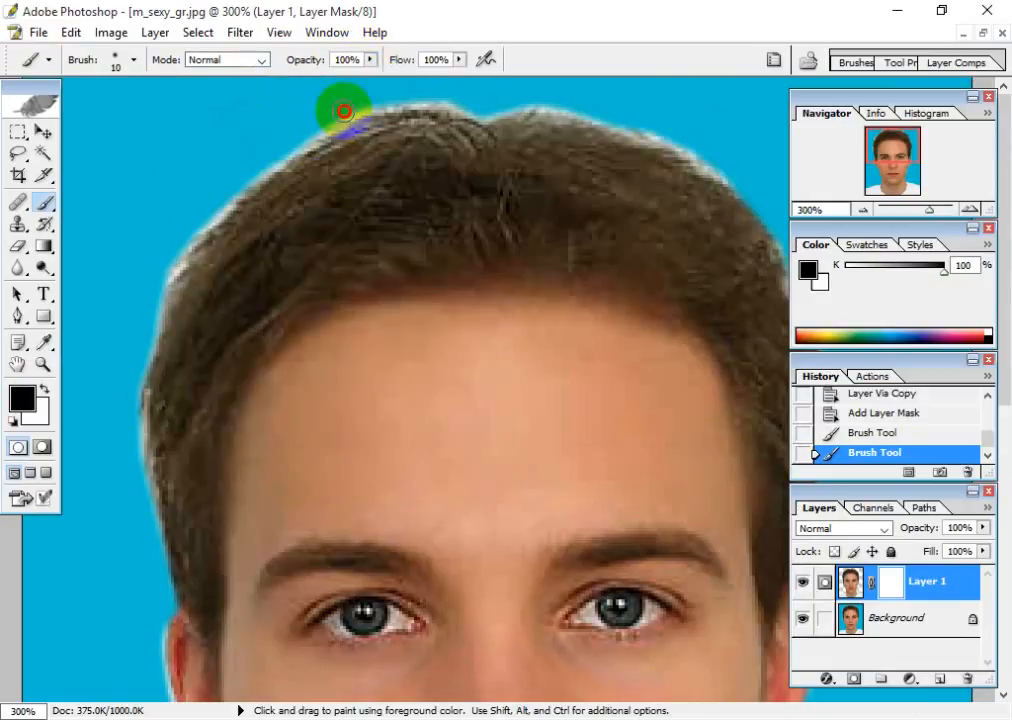
{"action": "left_click", "coordinate": [38, 410]}
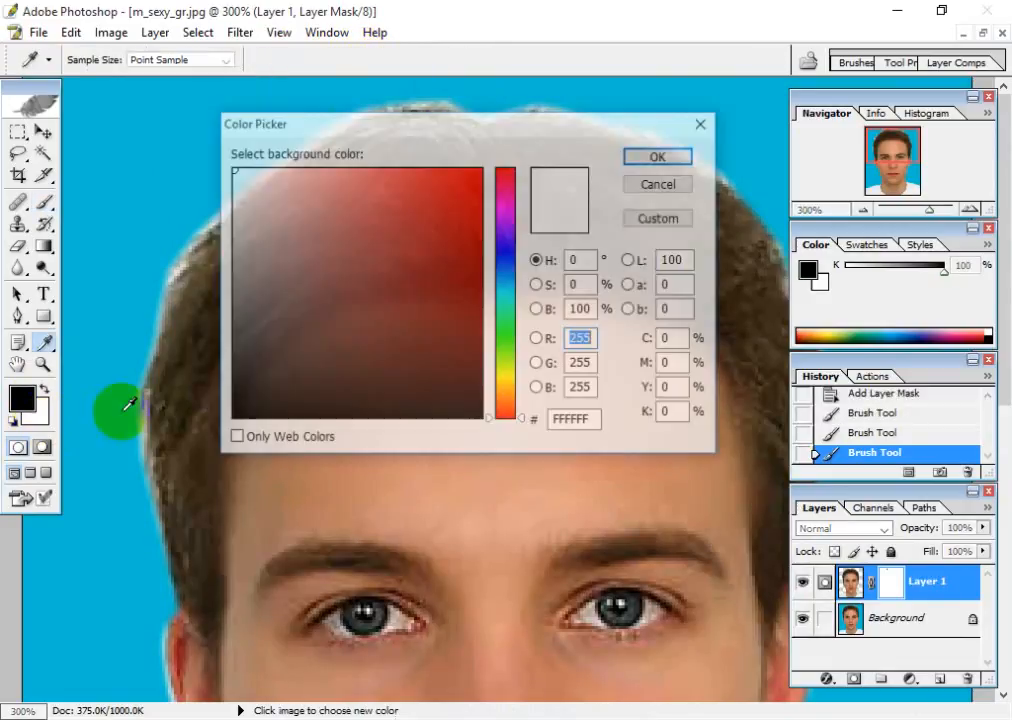
{"action": "mouse_move", "coordinate": [248, 355]}
{"action": "left_mouse_down"}
{"action": "mouse_move", "coordinate": [226, 413]}
{"action": "mouse_move", "coordinate": [199, 429]}
{"action": "mouse_move", "coordinate": [237, 306]}
{"action": "mouse_move", "coordinate": [190, 108]}
{"action": "left_mouse_up"}
{"action": "left_click", "coordinate": [660, 158]}
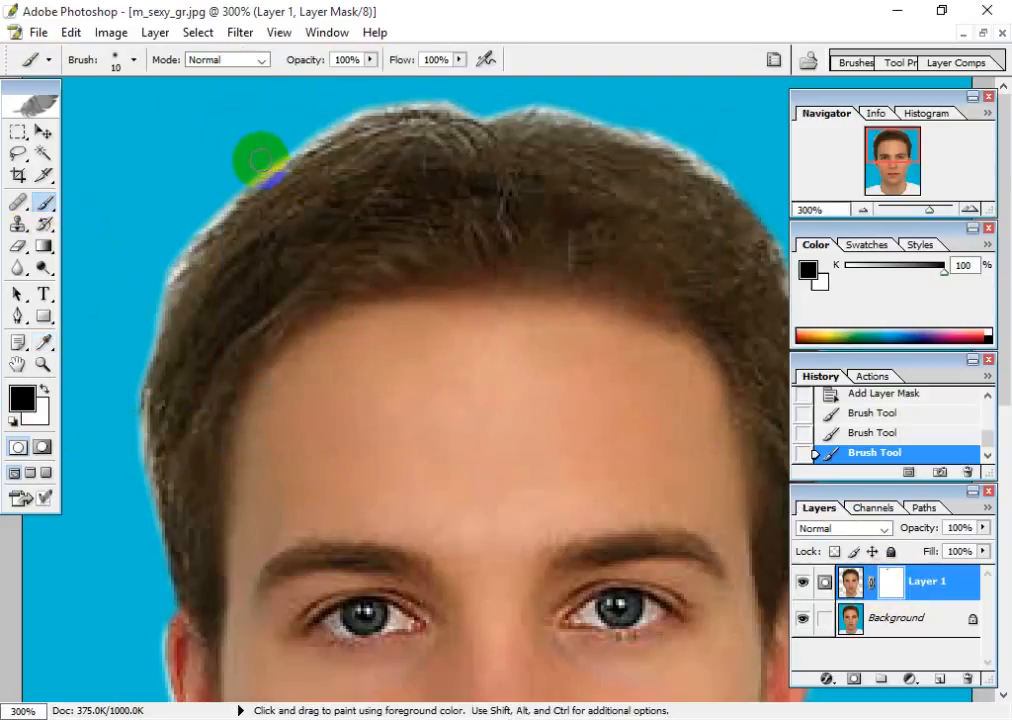
Step: Paint black on Layer 1's mask along the upper-left hair edge, then check the cutout with the Background layer briefly hidden
{"action": "mouse_move", "coordinate": [260, 158]}
{"action": "left_mouse_down"}
{"action": "mouse_move", "coordinate": [235, 176]}
{"action": "mouse_move", "coordinate": [218, 232]}
{"action": "left_mouse_up"}
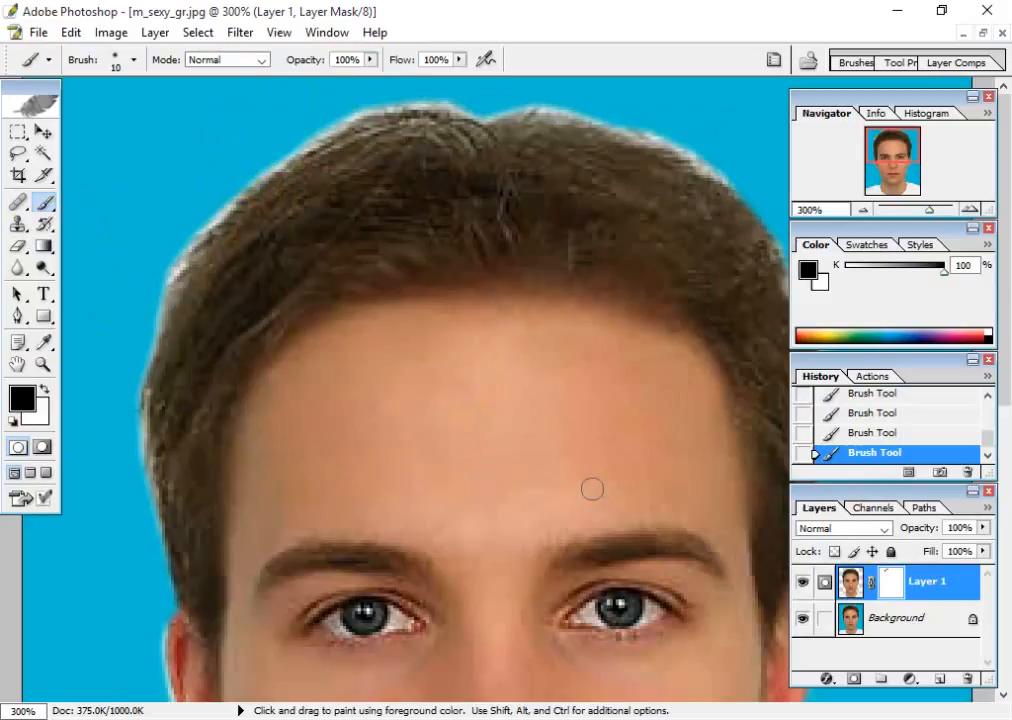
{"action": "left_click", "coordinate": [803, 620]}
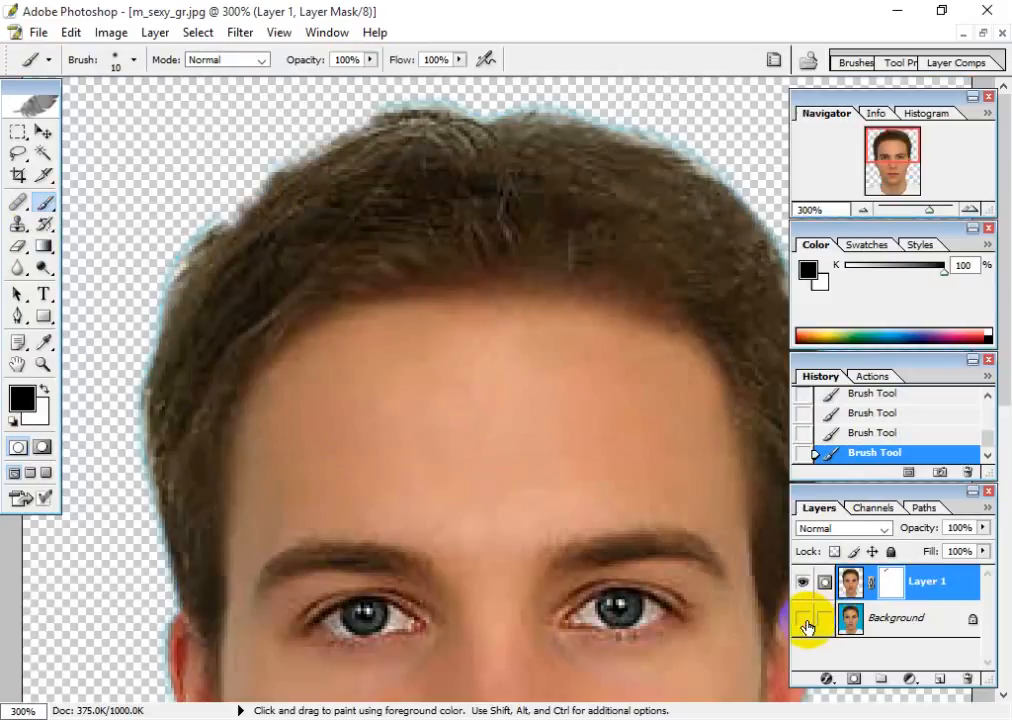
{"action": "left_click", "coordinate": [803, 620]}
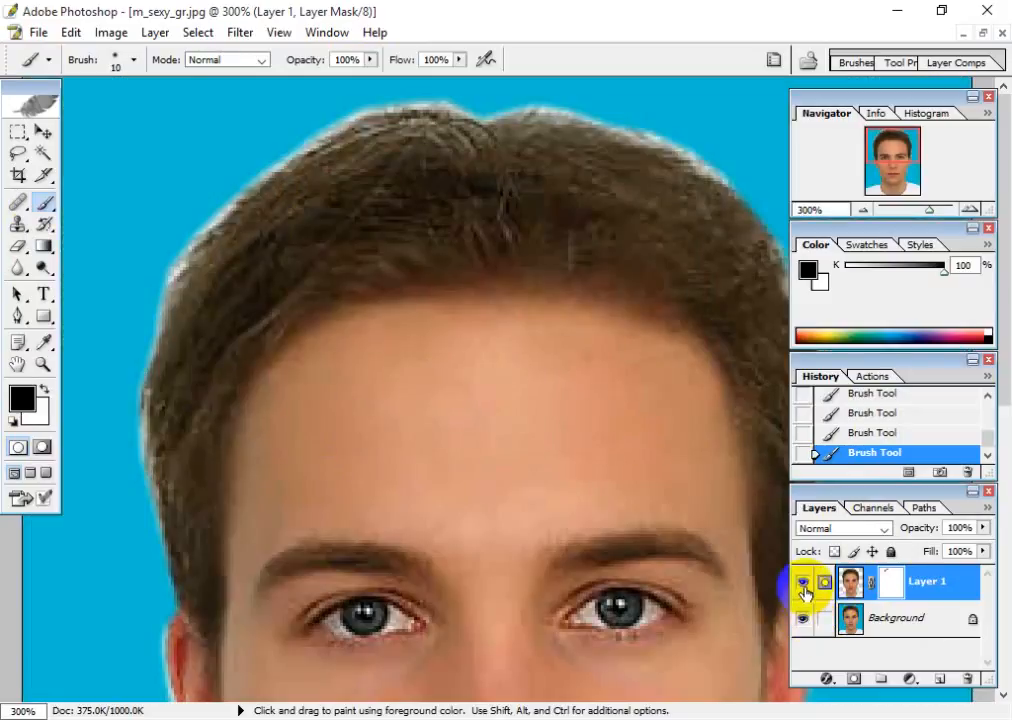
Step: Add a new layer directly above the Background, fill it with the blue background color, and hide the Background layer
{"action": "left_click", "coordinate": [923, 622]}
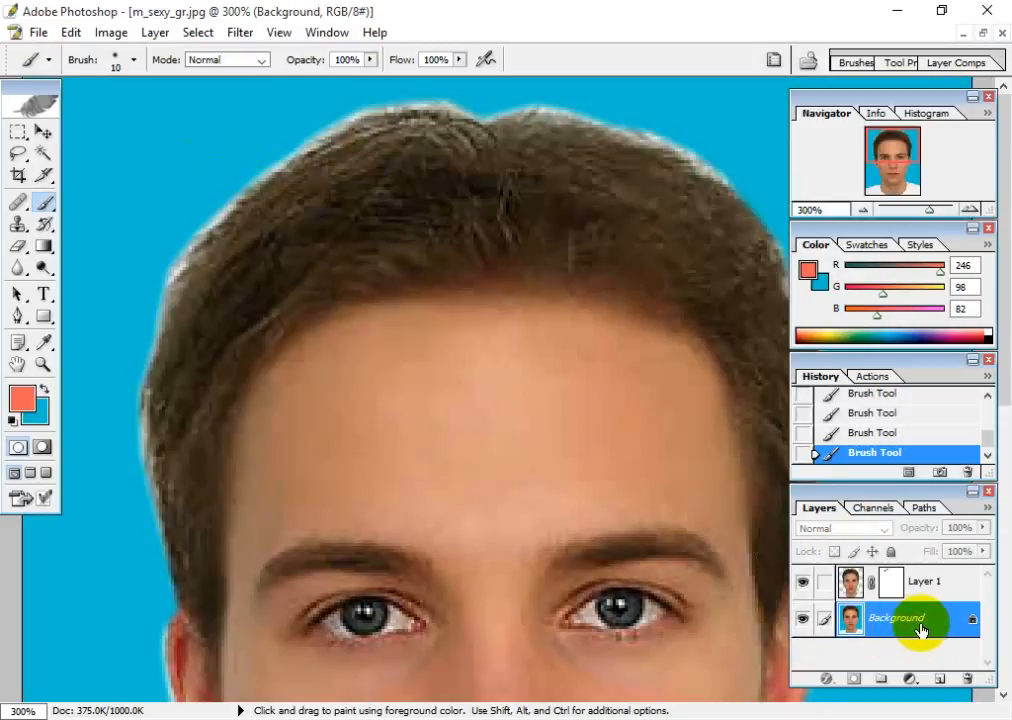
{"action": "left_click", "coordinate": [940, 682]}
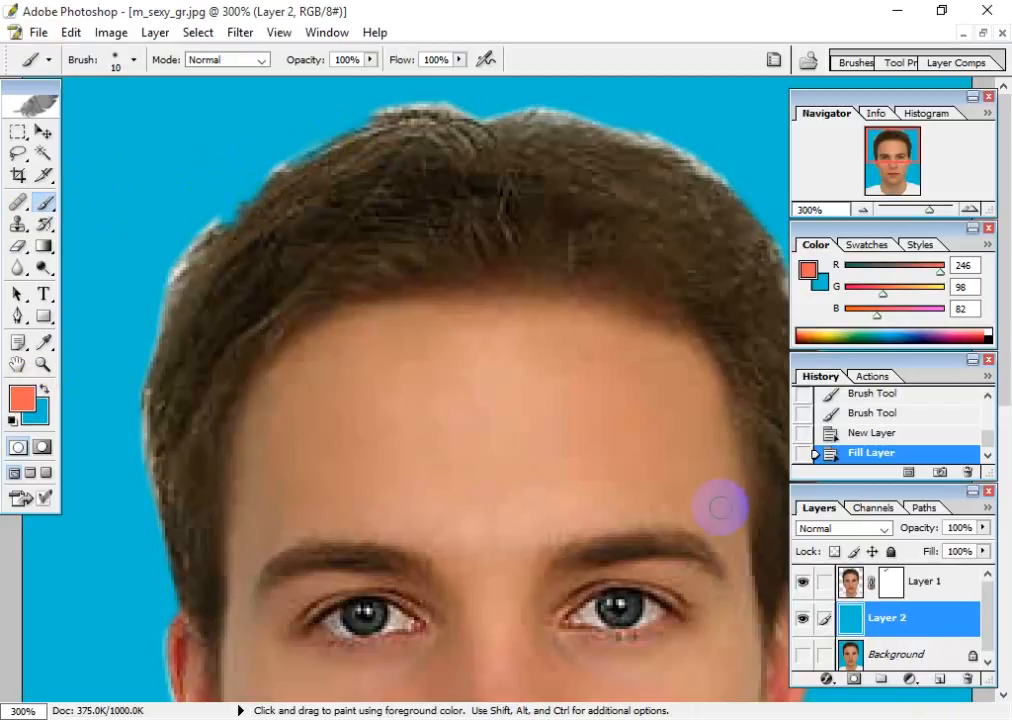
Step: Paint white on Layer 1's mask with a size 20 brush to restore the hair along the upper-left edge
{"action": "left_click", "coordinate": [888, 582]}
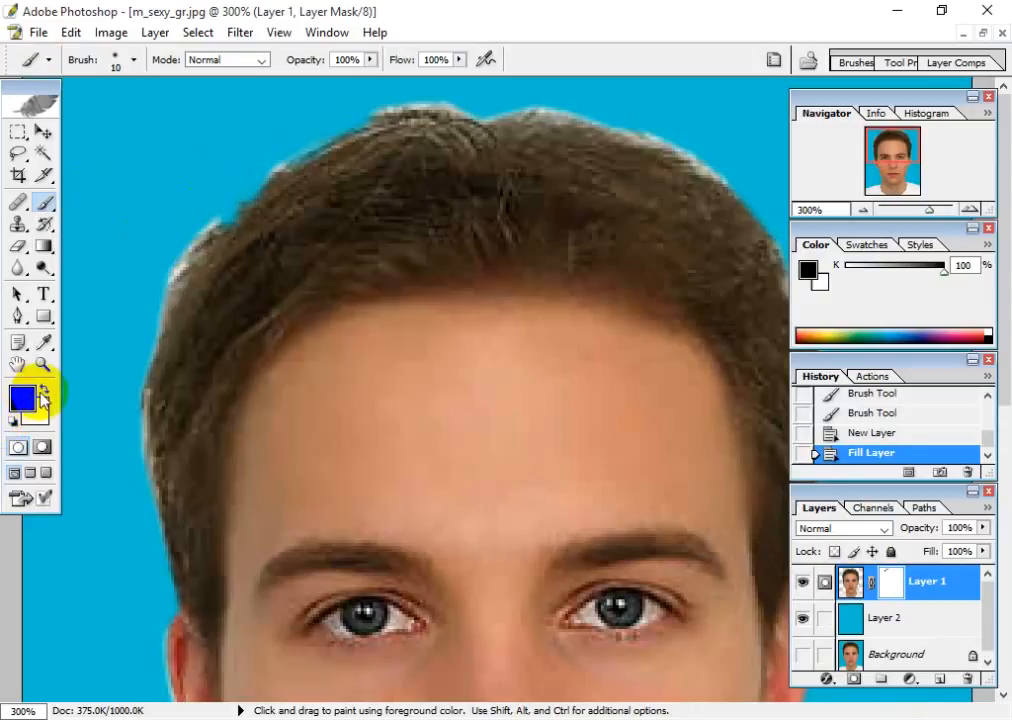
{"action": "left_click", "coordinate": [46, 392]}
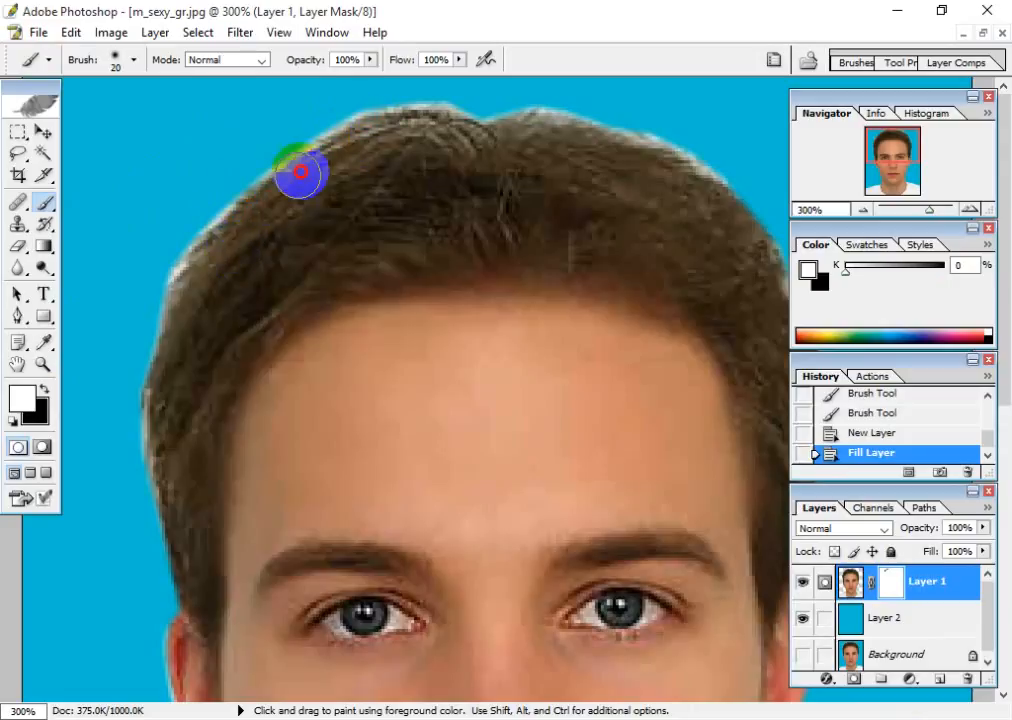
{"action": "mouse_move", "coordinate": [300, 172]}
{"action": "left_mouse_down"}
{"action": "mouse_move", "coordinate": [182, 237]}
{"action": "mouse_move", "coordinate": [280, 316]}
{"action": "mouse_move", "coordinate": [524, 165]}
{"action": "mouse_move", "coordinate": [530, 172]}
{"action": "left_mouse_up"}
Step: Paint black on Layer 1's mask along the hair's left edge with a size 10 brush at 50% opacity
{"action": "key", "text": "ctrl+equal"}
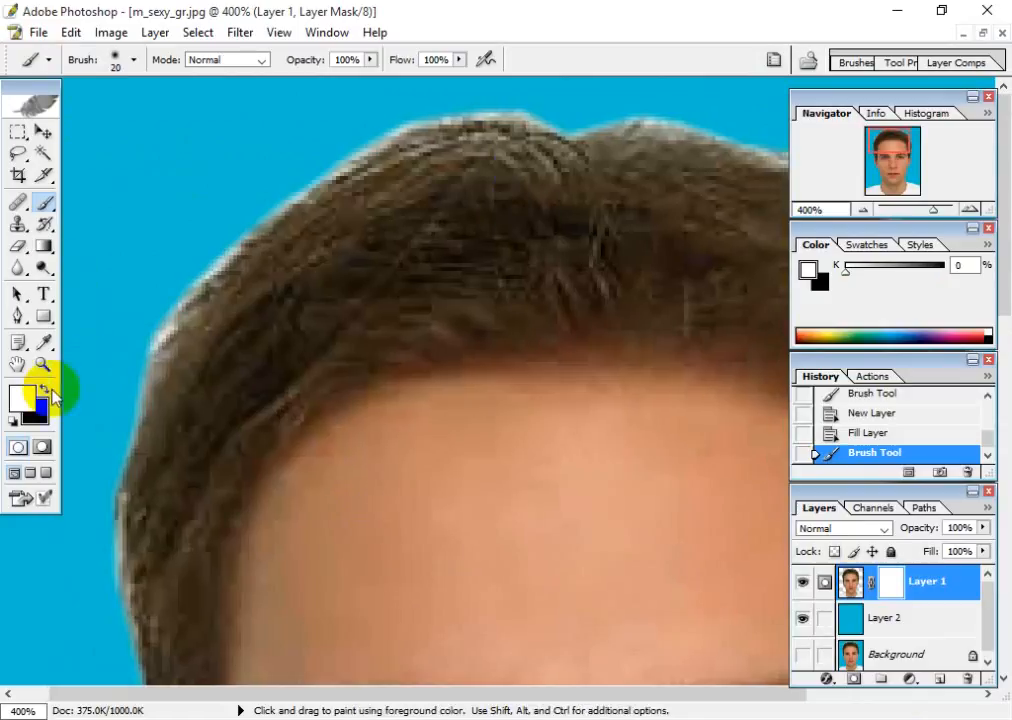
{"action": "left_click", "coordinate": [45, 392]}
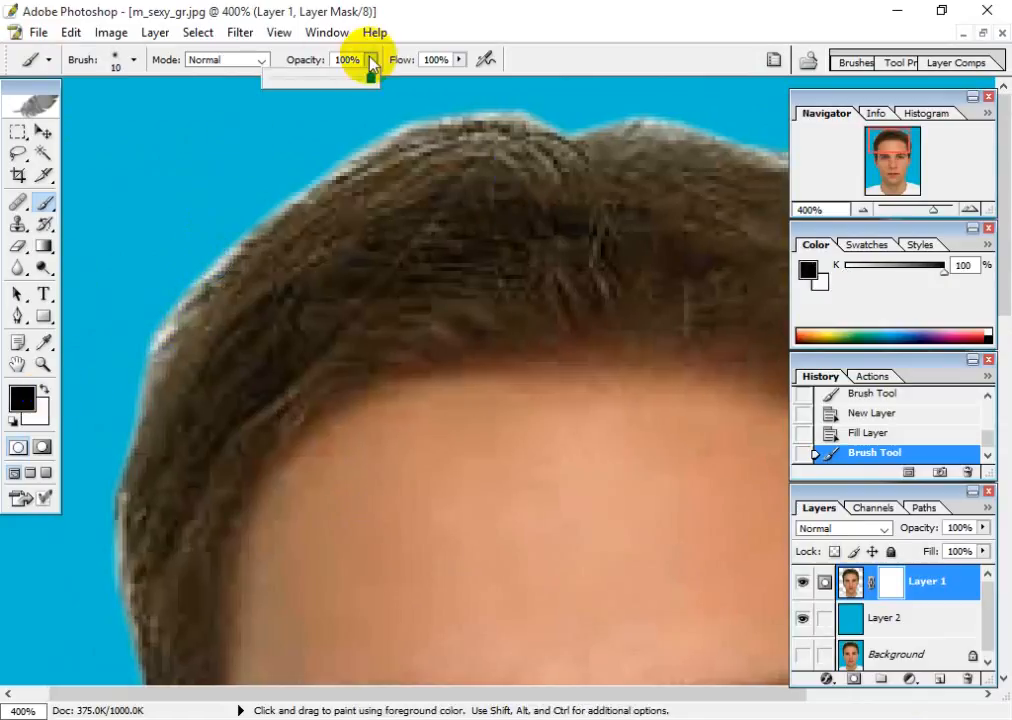
{"action": "left_click", "coordinate": [343, 60]}
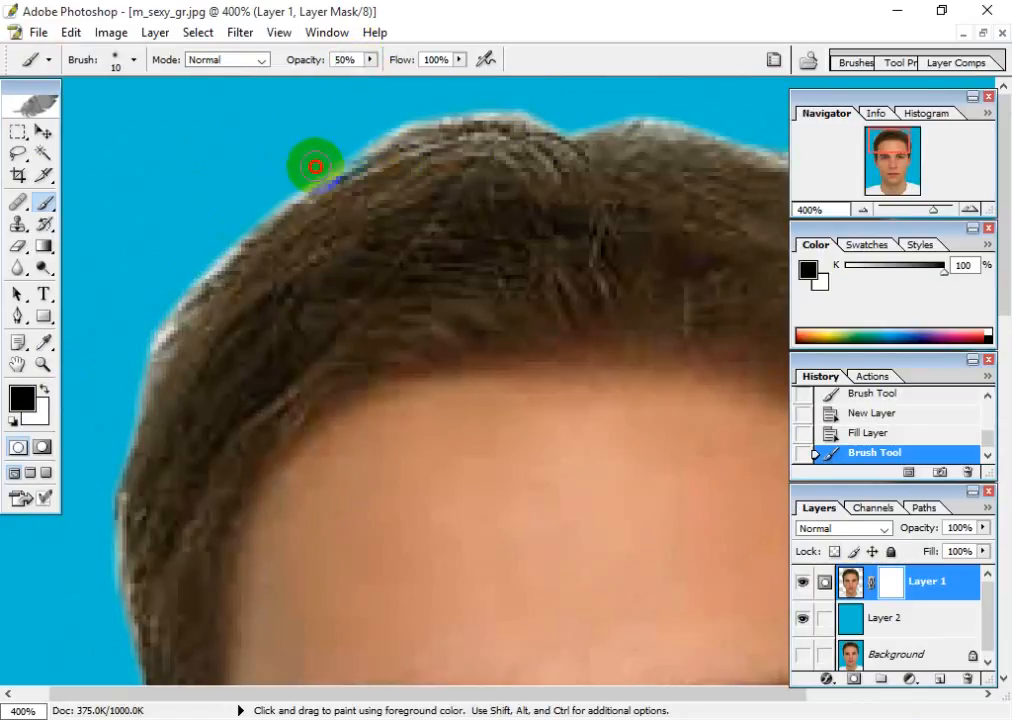
{"action": "mouse_move", "coordinate": [303, 164]}
{"action": "left_mouse_down"}
{"action": "mouse_move", "coordinate": [207, 256]}
{"action": "mouse_move", "coordinate": [217, 241]}
{"action": "mouse_move", "coordinate": [220, 251]}
{"action": "mouse_move", "coordinate": [182, 292]}
{"action": "mouse_move", "coordinate": [178, 277]}
{"action": "mouse_move", "coordinate": [138, 361]}
{"action": "mouse_move", "coordinate": [135, 343]}
{"action": "mouse_move", "coordinate": [203, 241]}
{"action": "mouse_move", "coordinate": [158, 313]}
{"action": "mouse_move", "coordinate": [279, 178]}
{"action": "mouse_move", "coordinate": [413, 112]}
{"action": "mouse_move", "coordinate": [390, 117]}
{"action": "mouse_move", "coordinate": [487, 104]}
{"action": "mouse_move", "coordinate": [556, 113]}
{"action": "mouse_move", "coordinate": [482, 93]}
{"action": "mouse_move", "coordinate": [405, 104]}
{"action": "mouse_move", "coordinate": [312, 162]}
{"action": "mouse_move", "coordinate": [150, 570]}
{"action": "mouse_move", "coordinate": [179, 307]}
{"action": "mouse_move", "coordinate": [147, 359]}
{"action": "left_mouse_up"}
{"action": "key", "text": "space"}
{"action": "mouse_move", "coordinate": [156, 310]}
{"action": "left_mouse_down"}
{"action": "mouse_move", "coordinate": [141, 347]}
{"action": "mouse_move", "coordinate": [148, 364]}
{"action": "mouse_move", "coordinate": [142, 299]}
{"action": "mouse_move", "coordinate": [181, 462]}
{"action": "mouse_move", "coordinate": [169, 513]}
{"action": "mouse_move", "coordinate": [176, 534]}
{"action": "mouse_move", "coordinate": [168, 231]}
{"action": "mouse_move", "coordinate": [137, 251]}
{"action": "mouse_move", "coordinate": [207, 458]}
{"action": "mouse_move", "coordinate": [223, 485]}
{"action": "mouse_move", "coordinate": [254, 497]}
{"action": "mouse_move", "coordinate": [296, 565]}
{"action": "mouse_move", "coordinate": [241, 386]}
{"action": "mouse_move", "coordinate": [229, 298]}
{"action": "mouse_move", "coordinate": [201, 386]}
{"action": "mouse_move", "coordinate": [210, 479]}
{"action": "left_mouse_up"}
{"action": "key", "text": "space"}
{"action": "key", "text": "space"}
{"action": "key", "text": "space"}
{"action": "left_click_drag", "start_coordinate": [316, 334], "coordinate": [132, 627]}
{"action": "mouse_move", "coordinate": [366, 409]}
{"action": "left_mouse_down"}
{"action": "mouse_move", "coordinate": [355, 316]}
{"action": "mouse_move", "coordinate": [368, 363]}
{"action": "left_mouse_up"}
Step: Paint black at 50% opacity on the mask over the light fringe along the hair's top and right edges
{"action": "left_click_drag", "start_coordinate": [711, 511], "coordinate": [684, 648]}
{"action": "key", "text": "space"}
{"action": "mouse_move", "coordinate": [662, 357]}
{"action": "left_mouse_down"}
{"action": "mouse_move", "coordinate": [561, 660]}
{"action": "mouse_move", "coordinate": [570, 566]}
{"action": "left_mouse_up"}
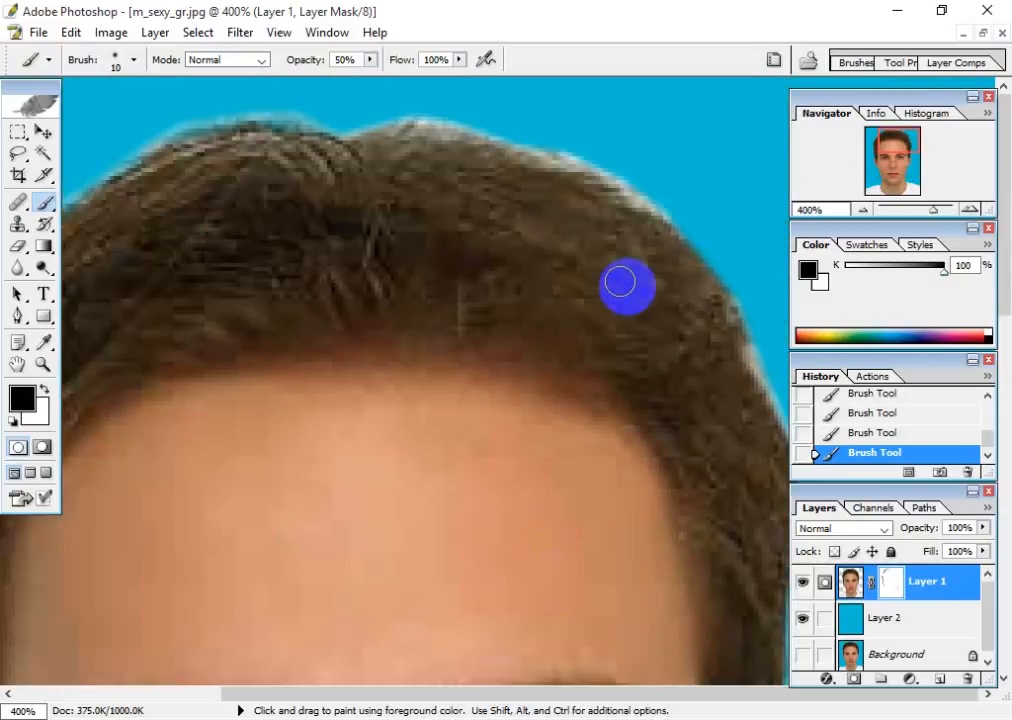
{"action": "mouse_move", "coordinate": [669, 206]}
{"action": "left_mouse_down"}
{"action": "mouse_move", "coordinate": [626, 185]}
{"action": "mouse_move", "coordinate": [647, 196]}
{"action": "mouse_move", "coordinate": [609, 161]}
{"action": "mouse_move", "coordinate": [446, 111]}
{"action": "mouse_move", "coordinate": [397, 107]}
{"action": "mouse_move", "coordinate": [346, 113]}
{"action": "left_mouse_up"}
{"action": "key", "text": "space"}
{"action": "left_click_drag", "start_coordinate": [592, 210], "coordinate": [592, 150]}
{"action": "mouse_move", "coordinate": [734, 258]}
{"action": "left_mouse_down"}
{"action": "mouse_move", "coordinate": [757, 266]}
{"action": "mouse_move", "coordinate": [774, 321]}
{"action": "left_mouse_up"}
Step: Touch up the mask in black around the hair outline, from the right side over the top and down the left side
{"action": "key", "text": "ctrl+minus"}
{"action": "key", "text": "ctrl+minus"}
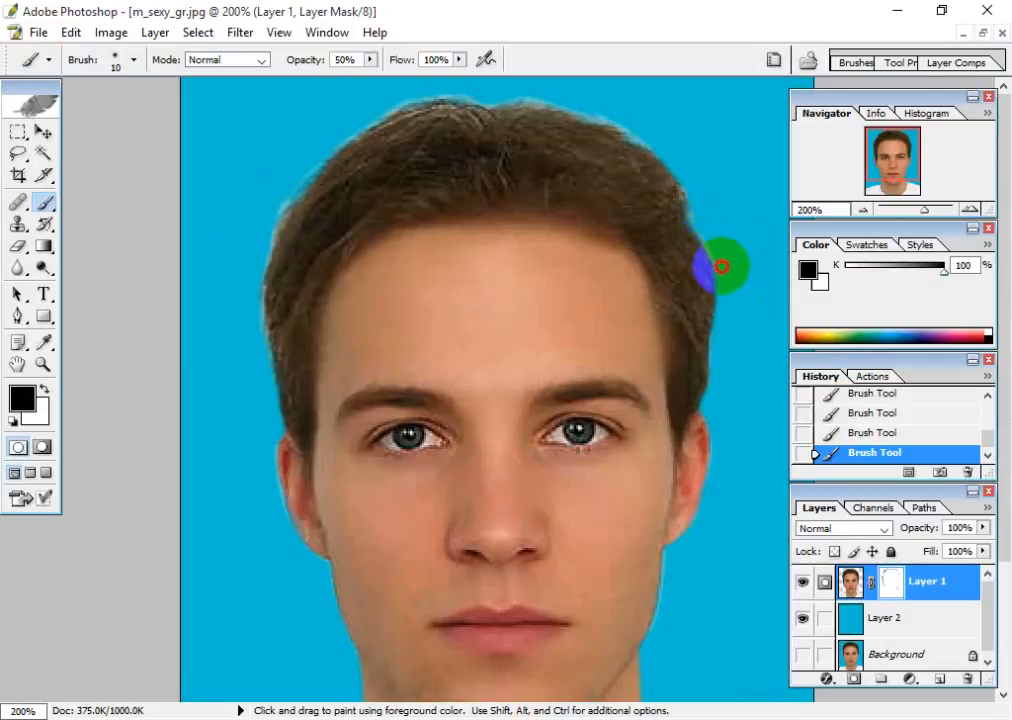
{"action": "mouse_move", "coordinate": [721, 266]}
{"action": "left_mouse_down"}
{"action": "mouse_move", "coordinate": [689, 176]}
{"action": "mouse_move", "coordinate": [632, 120]}
{"action": "mouse_move", "coordinate": [555, 98]}
{"action": "mouse_move", "coordinate": [415, 88]}
{"action": "left_mouse_up"}
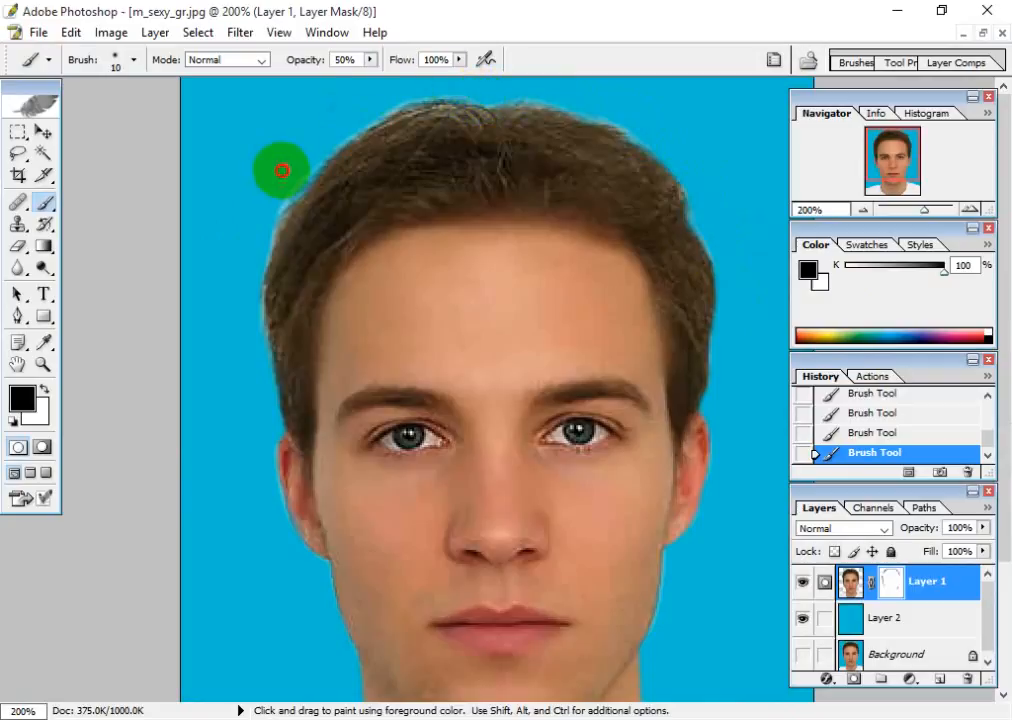
{"action": "mouse_move", "coordinate": [282, 170]}
{"action": "left_mouse_down"}
{"action": "mouse_move", "coordinate": [270, 215]}
{"action": "mouse_move", "coordinate": [283, 183]}
{"action": "mouse_move", "coordinate": [269, 210]}
{"action": "mouse_move", "coordinate": [255, 214]}
{"action": "mouse_move", "coordinate": [276, 184]}
{"action": "mouse_move", "coordinate": [233, 207]}
{"action": "mouse_move", "coordinate": [254, 186]}
{"action": "mouse_move", "coordinate": [256, 422]}
{"action": "left_mouse_up"}
{"action": "scroll", "coordinate": [531, 420], "scroll_direction": "down", "scroll_amount": 4}
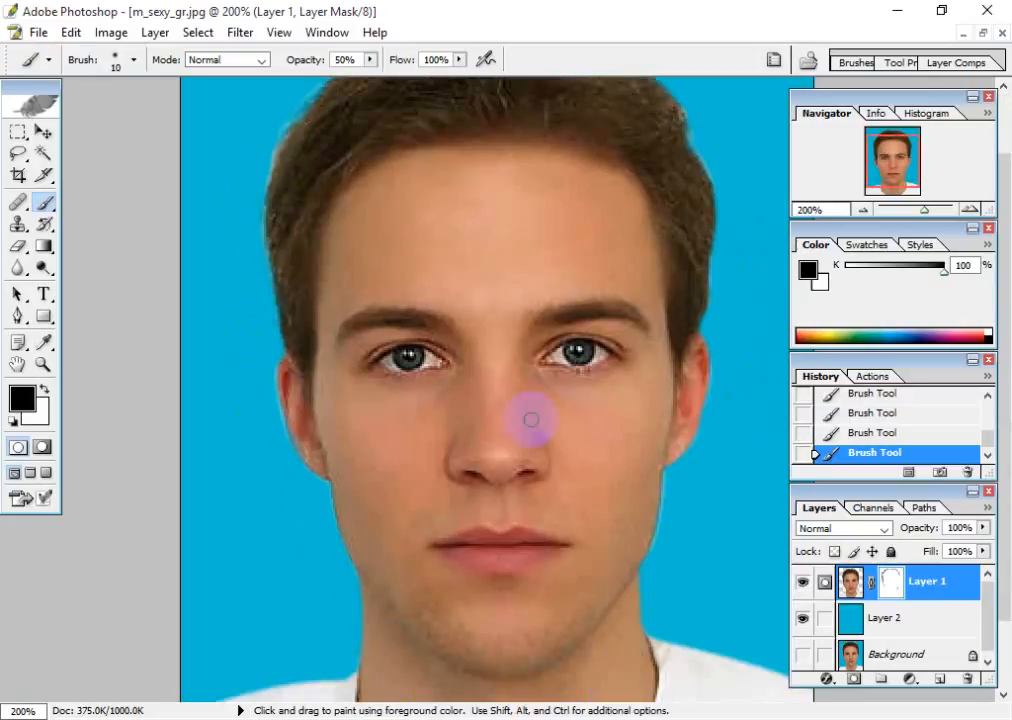
{"action": "scroll", "coordinate": [530, 474], "scroll_direction": "up", "scroll_amount": 1}
{"action": "scroll", "coordinate": [531, 470], "scroll_direction": "up", "scroll_amount": 3}
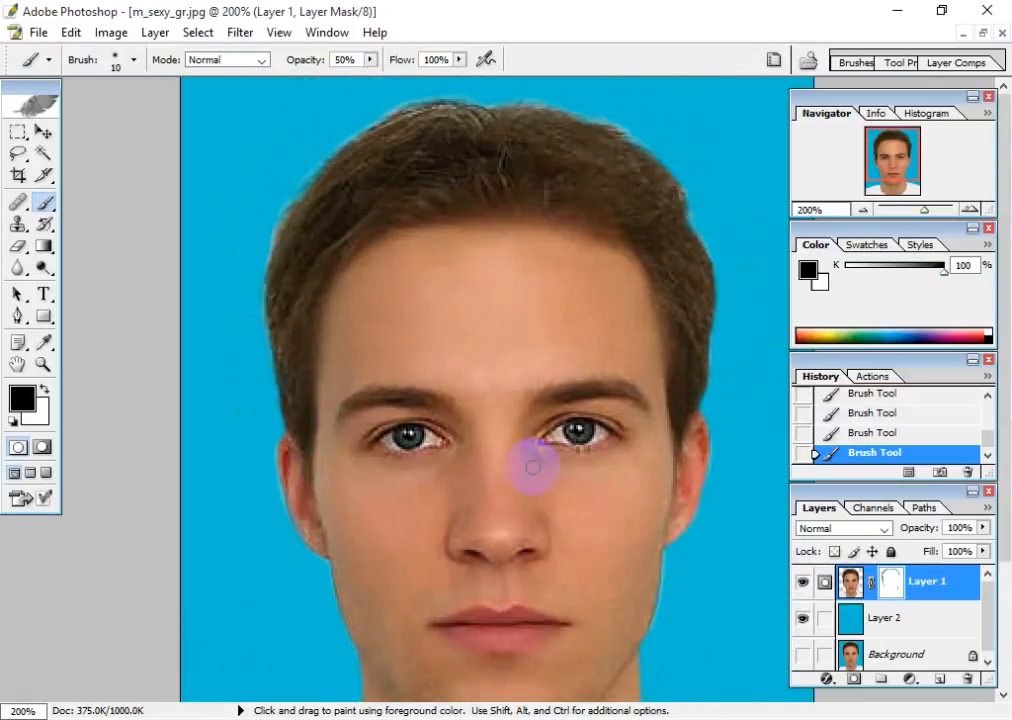
Step: Convert the Background layer into a regular layer and delete it
{"action": "left_click", "coordinate": [43, 131]}
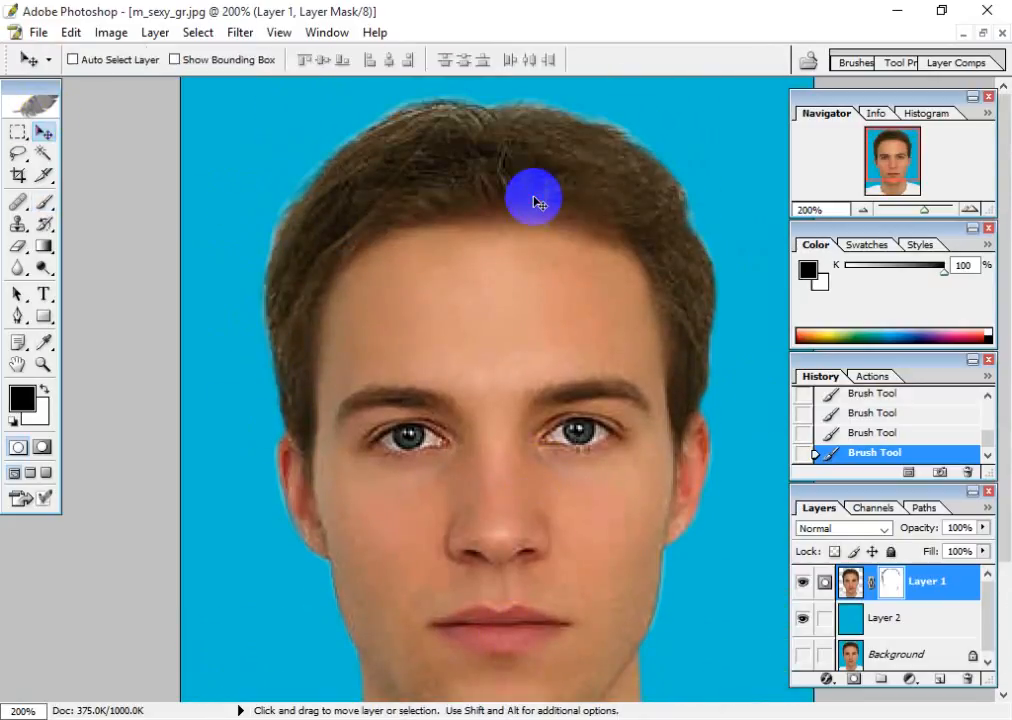
{"action": "scroll", "coordinate": [541, 211], "scroll_direction": "down", "scroll_amount": 2}
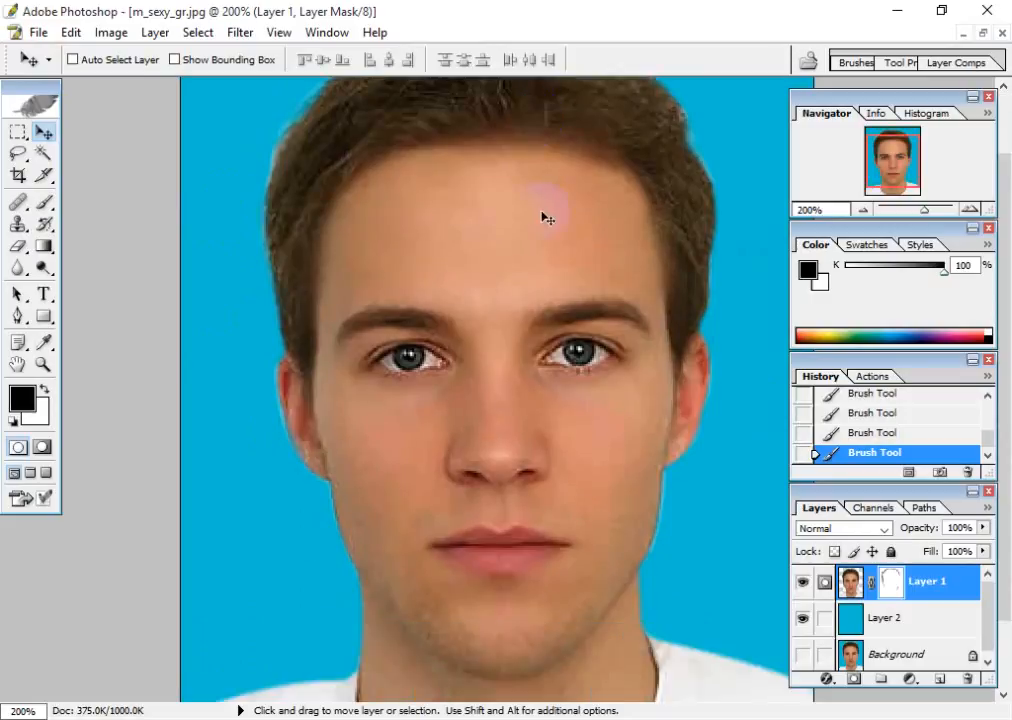
{"action": "scroll", "coordinate": [547, 218], "scroll_direction": "down", "scroll_amount": 2}
{"action": "scroll", "coordinate": [547, 218], "scroll_direction": "up", "scroll_amount": 1}
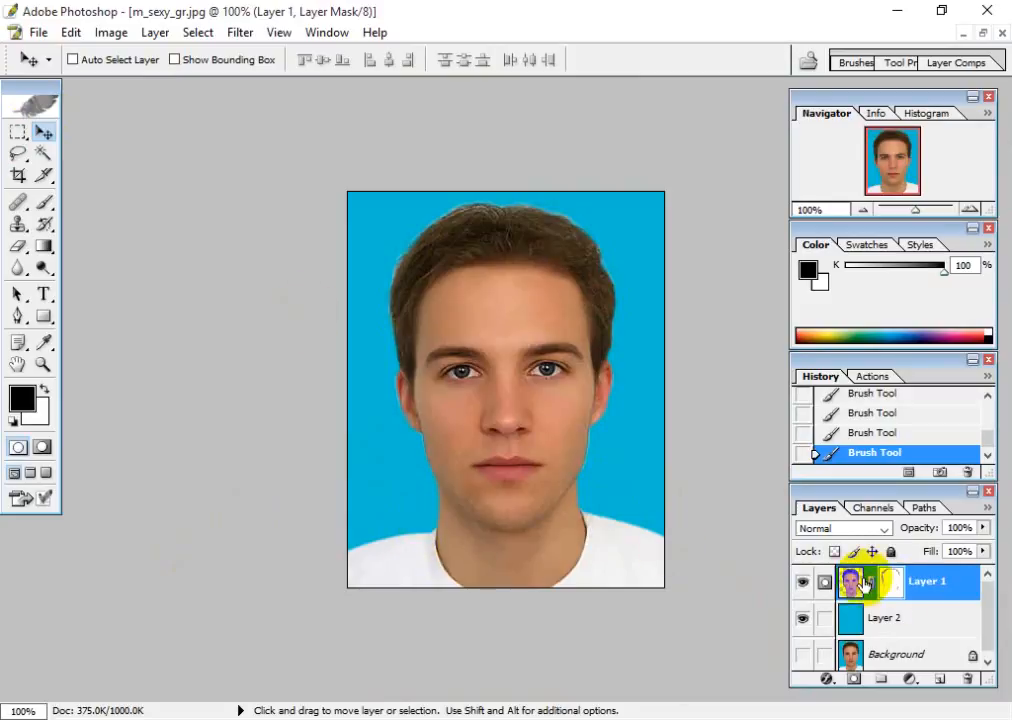
{"action": "left_click", "coordinate": [880, 660]}
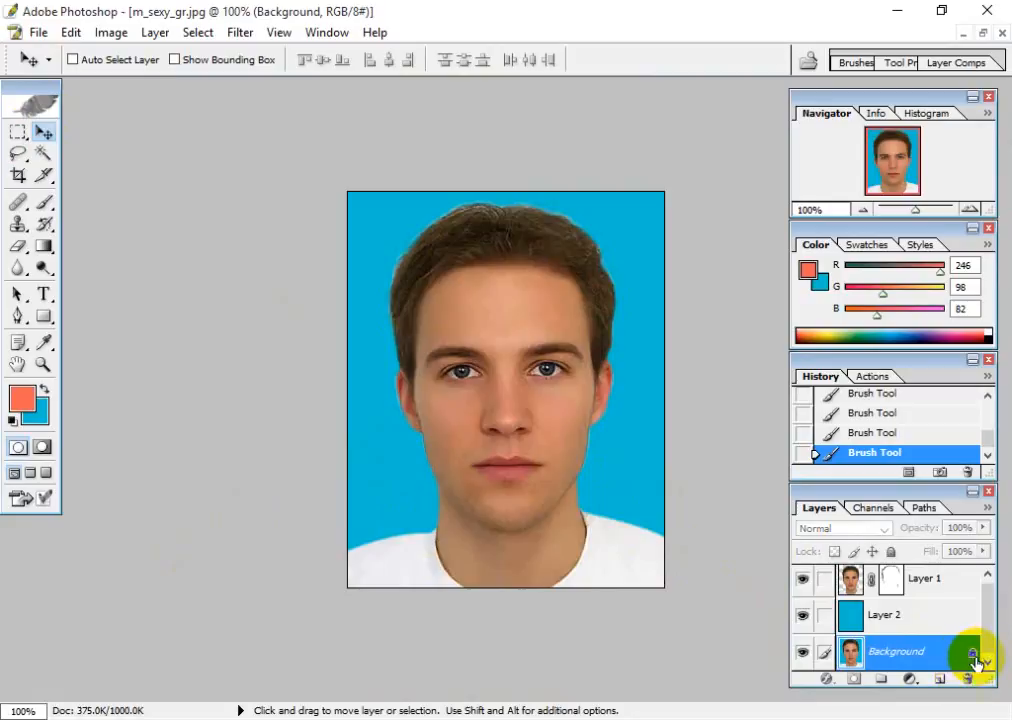
{"action": "double_click", "coordinate": [968, 660]}
{"action": "key", "text": "Return"}
{"action": "left_click", "coordinate": [967, 676]}
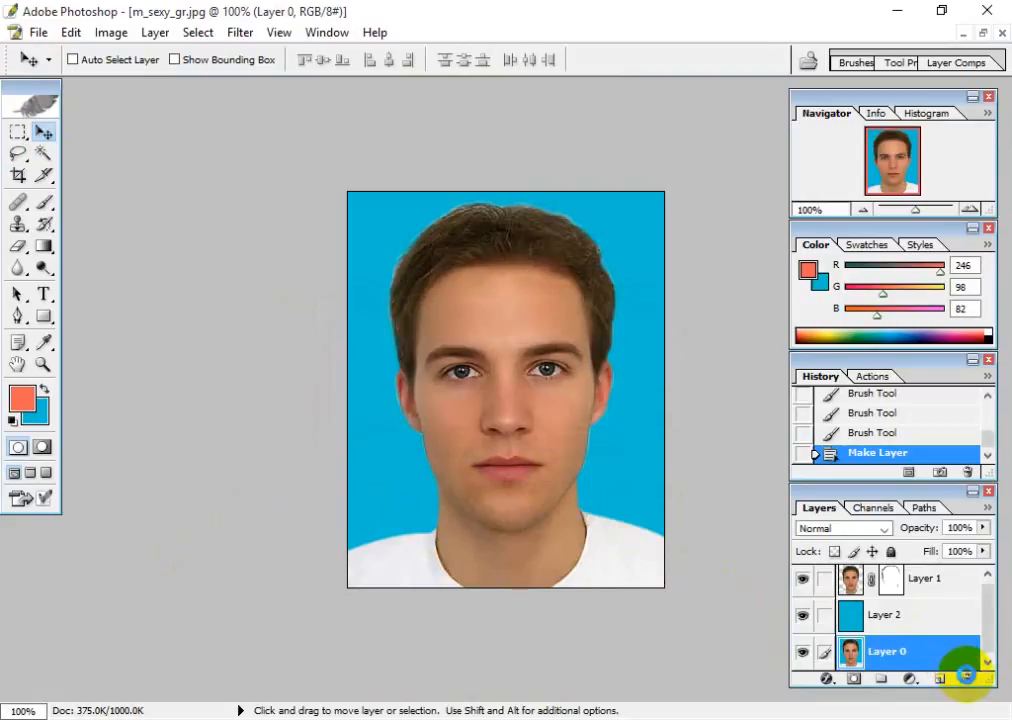
{"action": "left_click", "coordinate": [444, 293]}
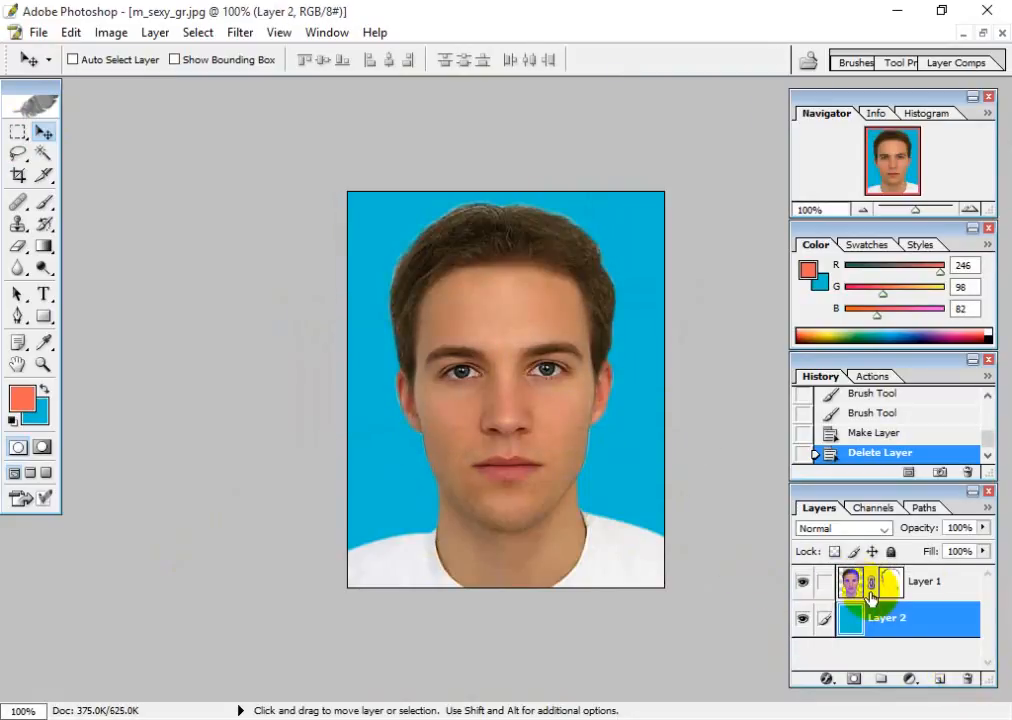
Step: Merge the masked Layer 1 down into the blue Layer 2
{"action": "left_click", "coordinate": [935, 586]}
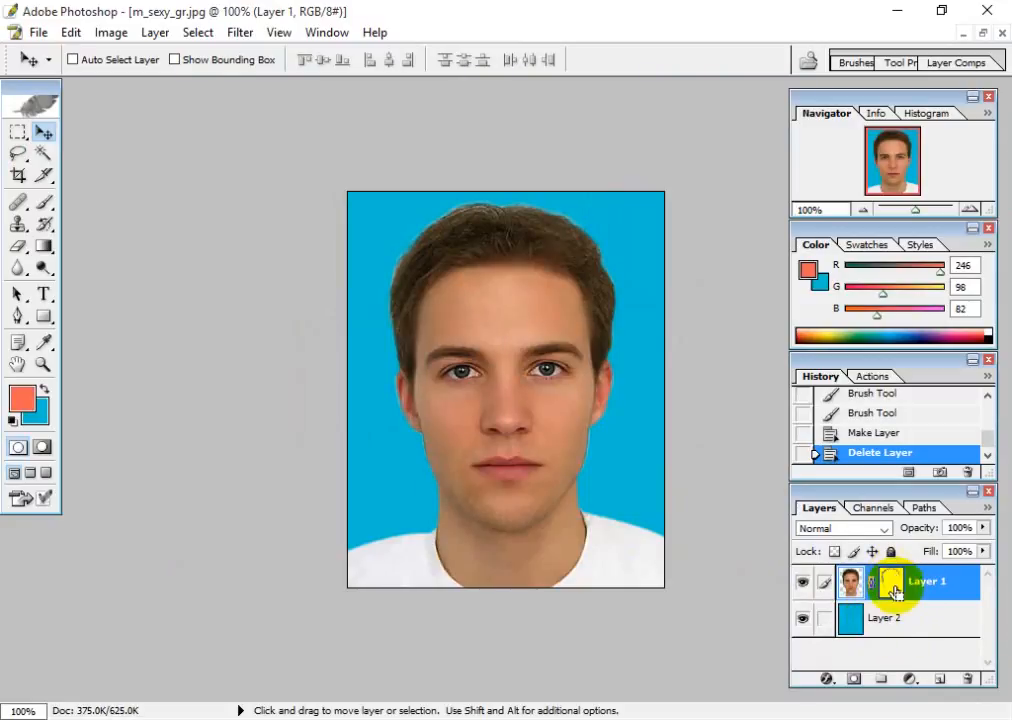
{"action": "key", "text": "ctrl+e"}
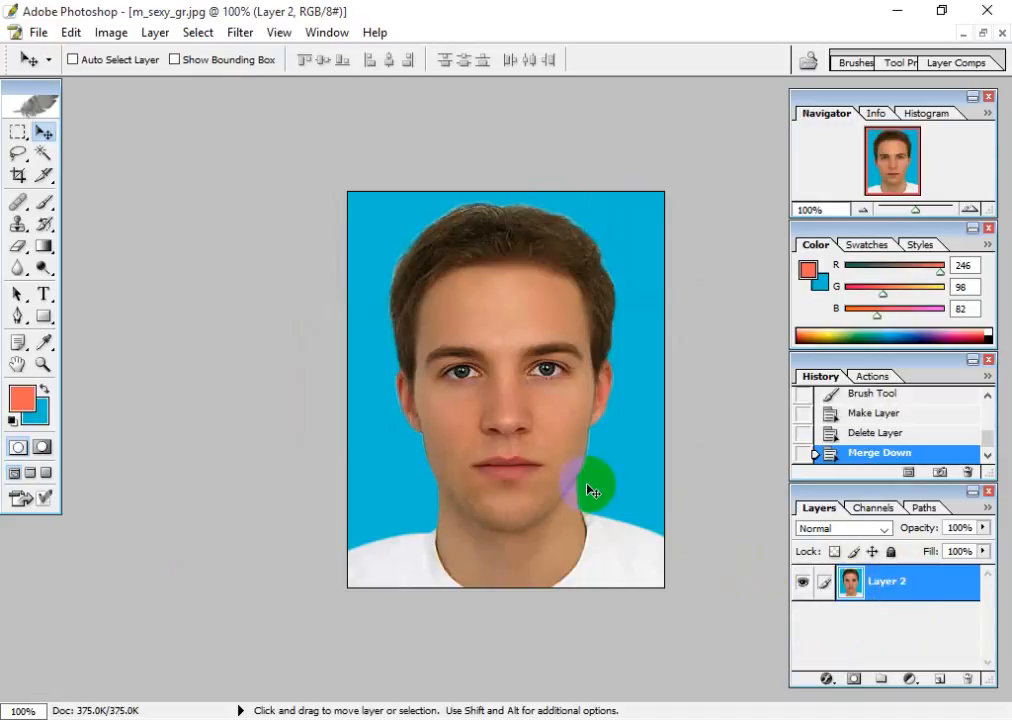
{"action": "left_click", "coordinate": [380, 332]}
{"action": "scroll", "coordinate": [440, 357], "scroll_direction": "up", "scroll_amount": 4}
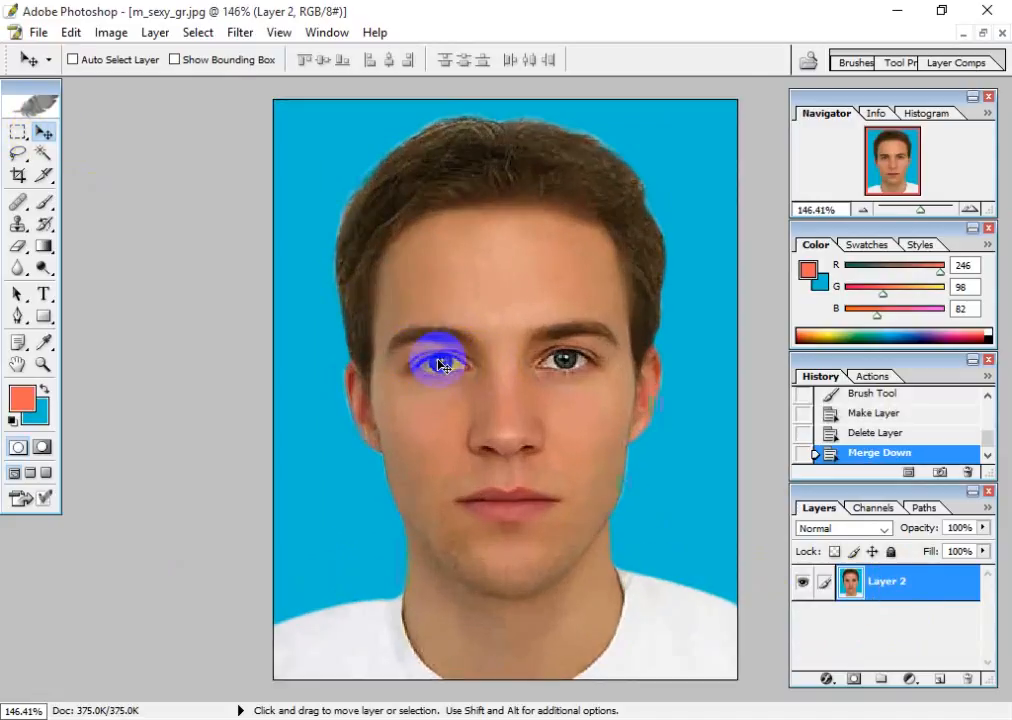
{"action": "scroll", "coordinate": [437, 357], "scroll_direction": "down", "scroll_amount": 1}
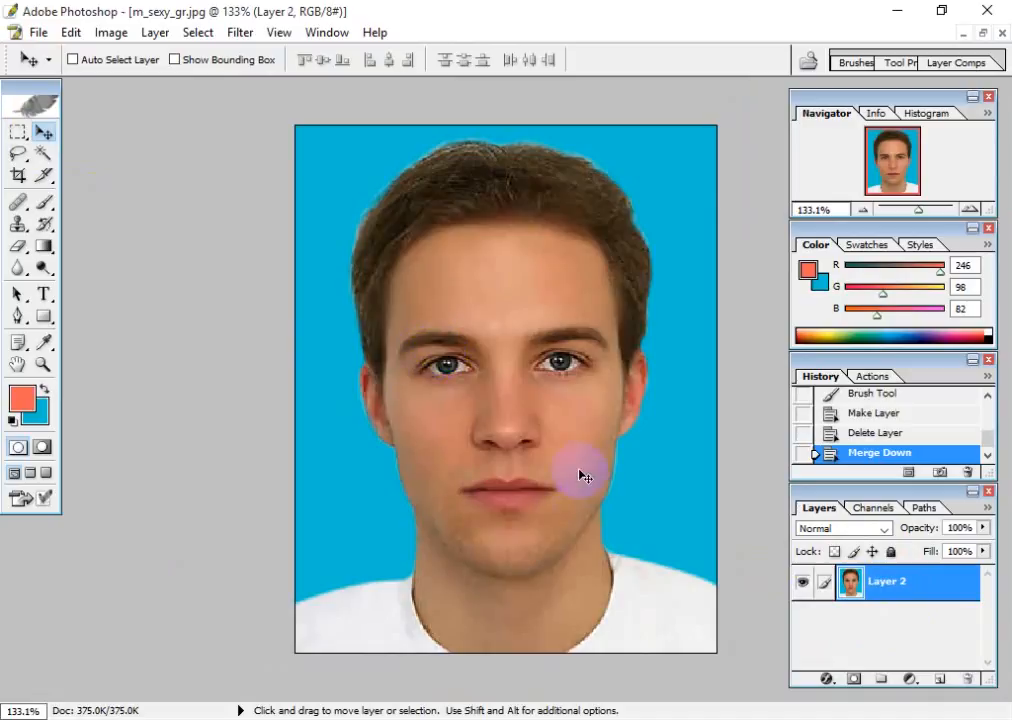
{"action": "scroll", "coordinate": [583, 475], "scroll_direction": "up", "scroll_amount": 3}
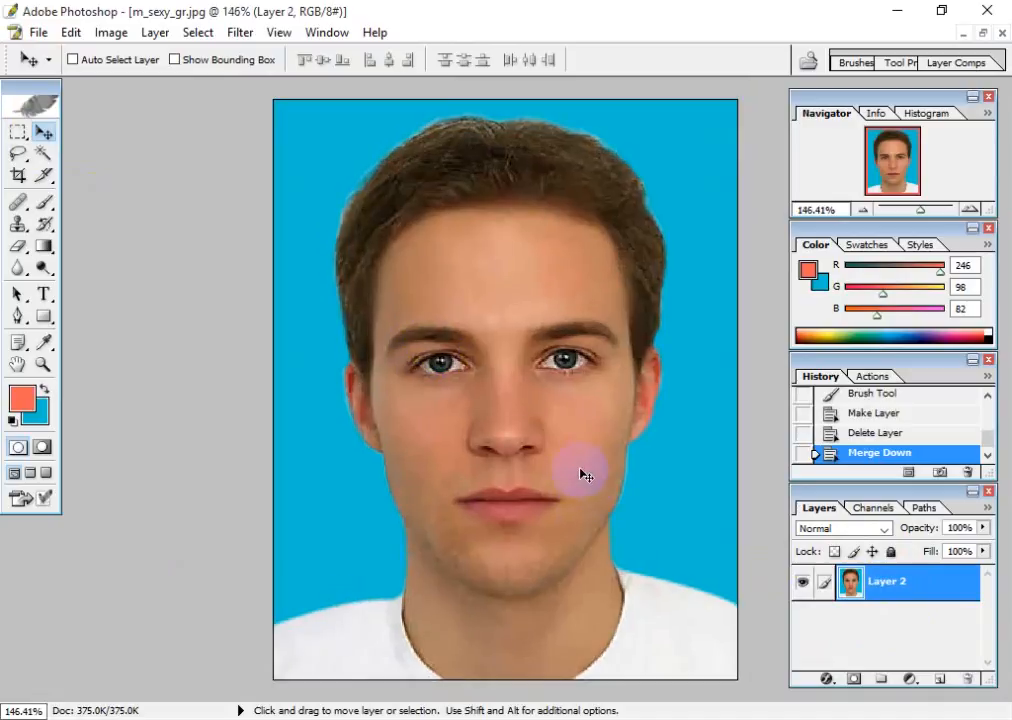
{"action": "scroll", "coordinate": [585, 474], "scroll_direction": "down", "scroll_amount": 6}
{"action": "scroll", "coordinate": [585, 474], "scroll_direction": "up", "scroll_amount": 1}
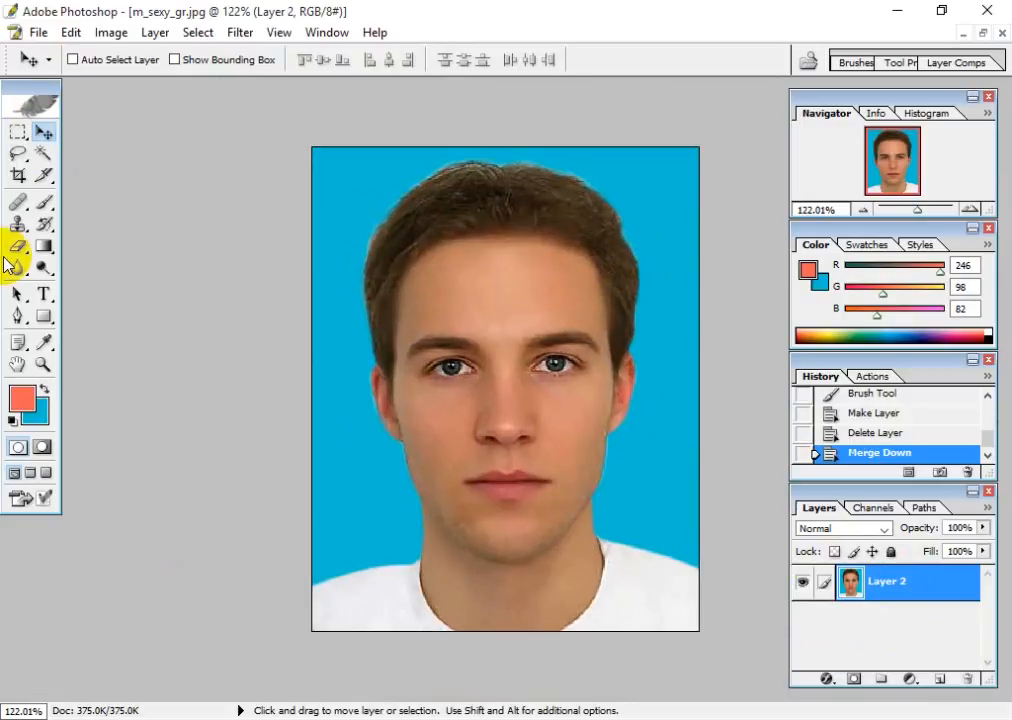
Step: Switch to File Explorer, open the Graphic Design Live Class 06 folder, and read the photo dimensions in the Size text file
{"action": "left_click", "coordinate": [897, 11]}
{"action": "double_click", "coordinate": [38, 555]}
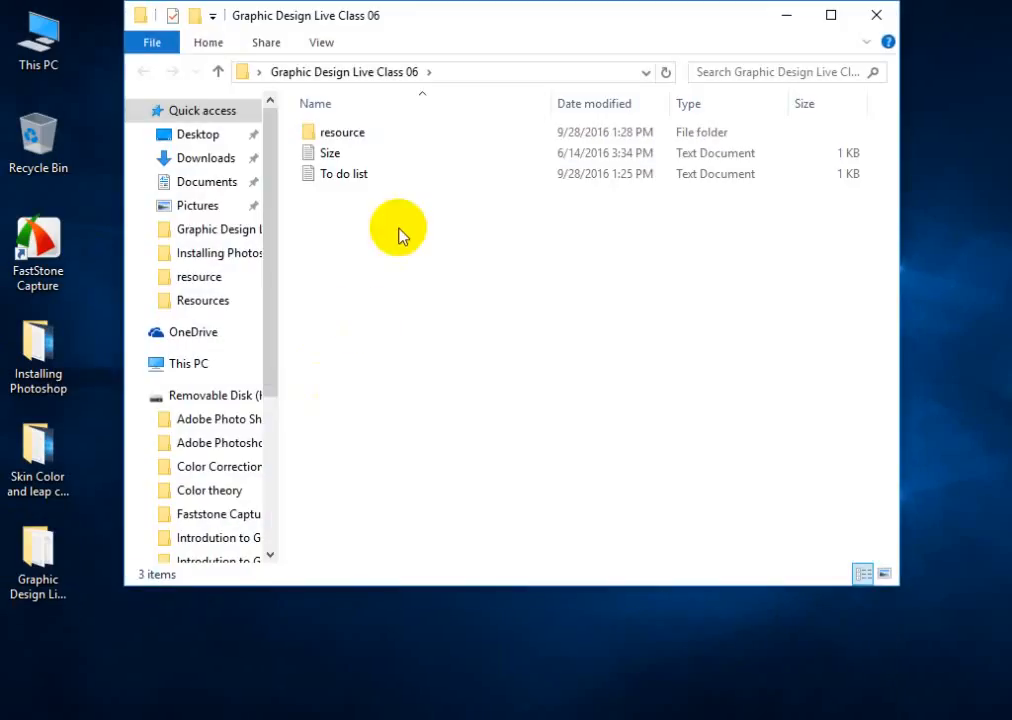
{"action": "double_click", "coordinate": [328, 154]}
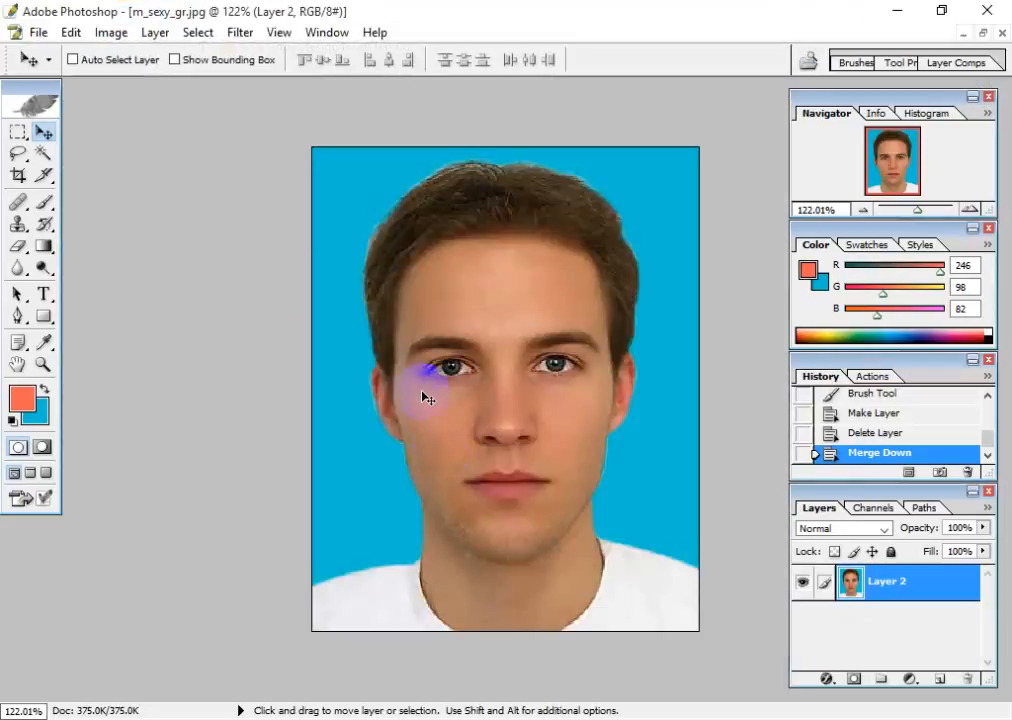
Step: Crop the whole portrait to 1.5 in wide by 1.9 in high at 300 pixels/inch
{"action": "left_click", "coordinate": [19, 176]}
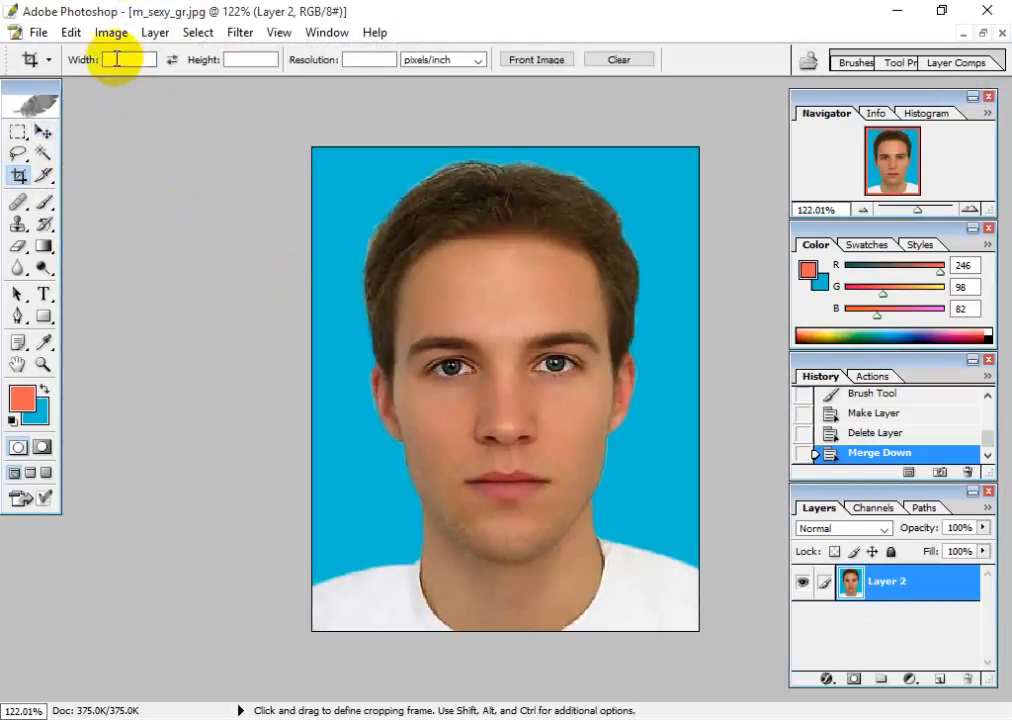
{"action": "left_click", "coordinate": [117, 59]}
{"action": "type", "text": "1."}
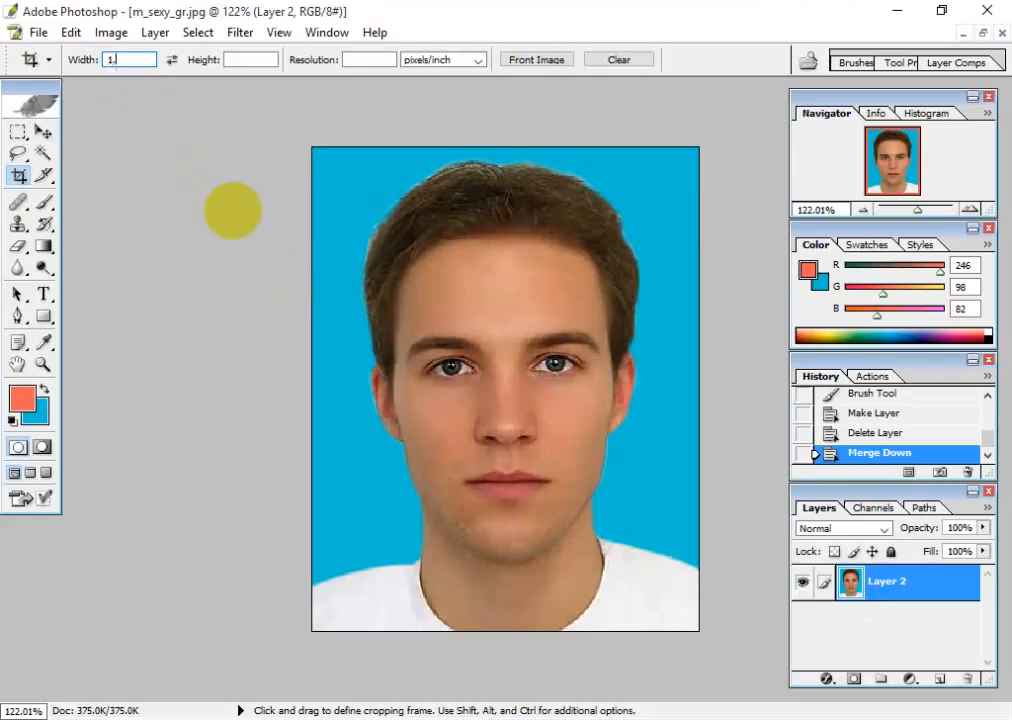
{"action": "type", "text": "5"}
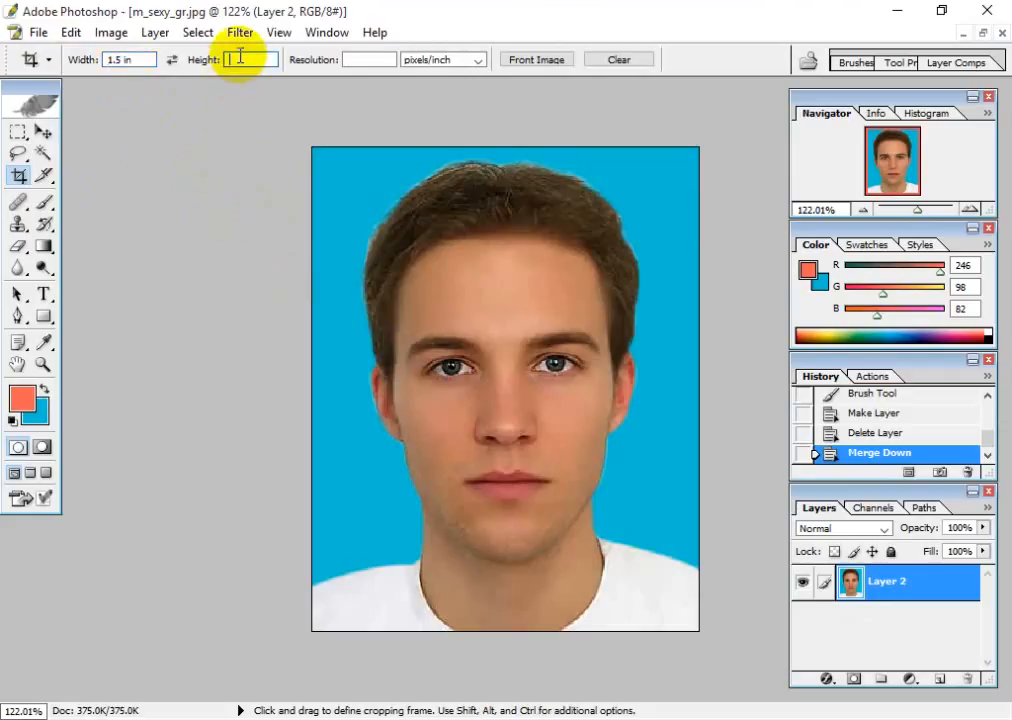
{"action": "left_click", "coordinate": [238, 58]}
{"action": "type", "text": "1.9"}
{"action": "left_click", "coordinate": [372, 60]}
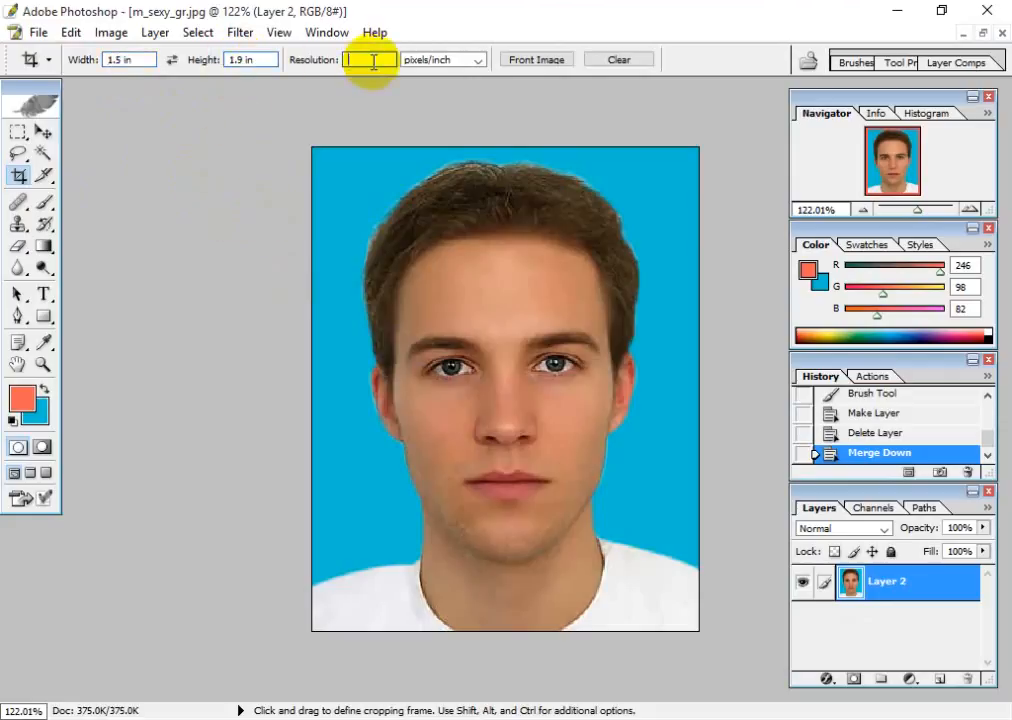
{"action": "type", "text": "300"}
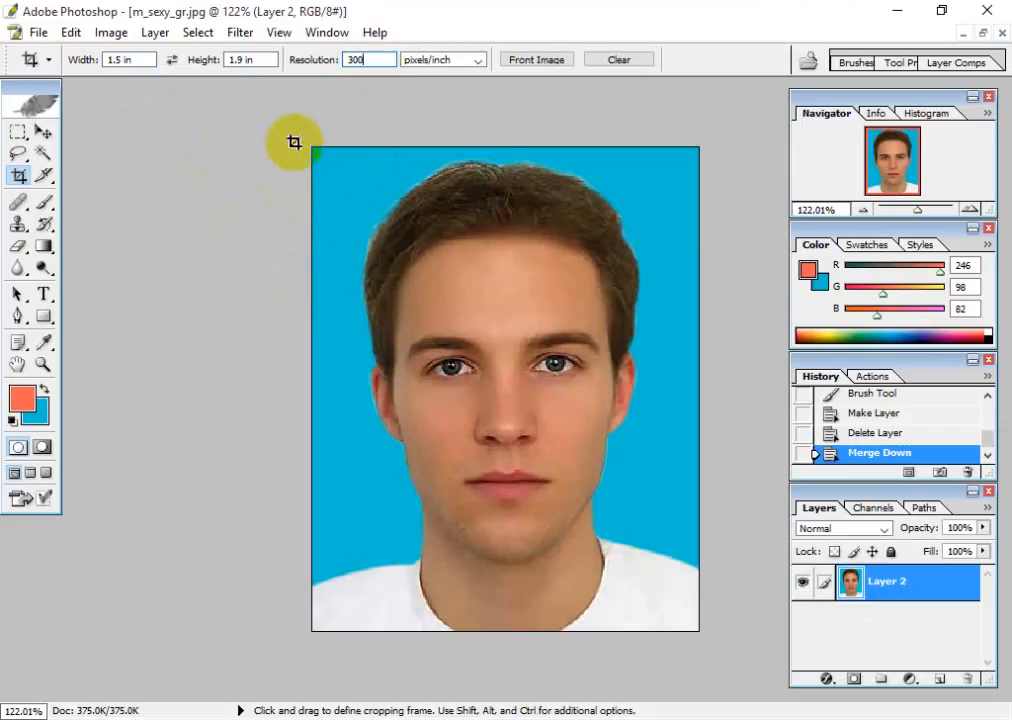
{"action": "left_click_drag", "start_coordinate": [312, 147], "coordinate": [758, 645]}
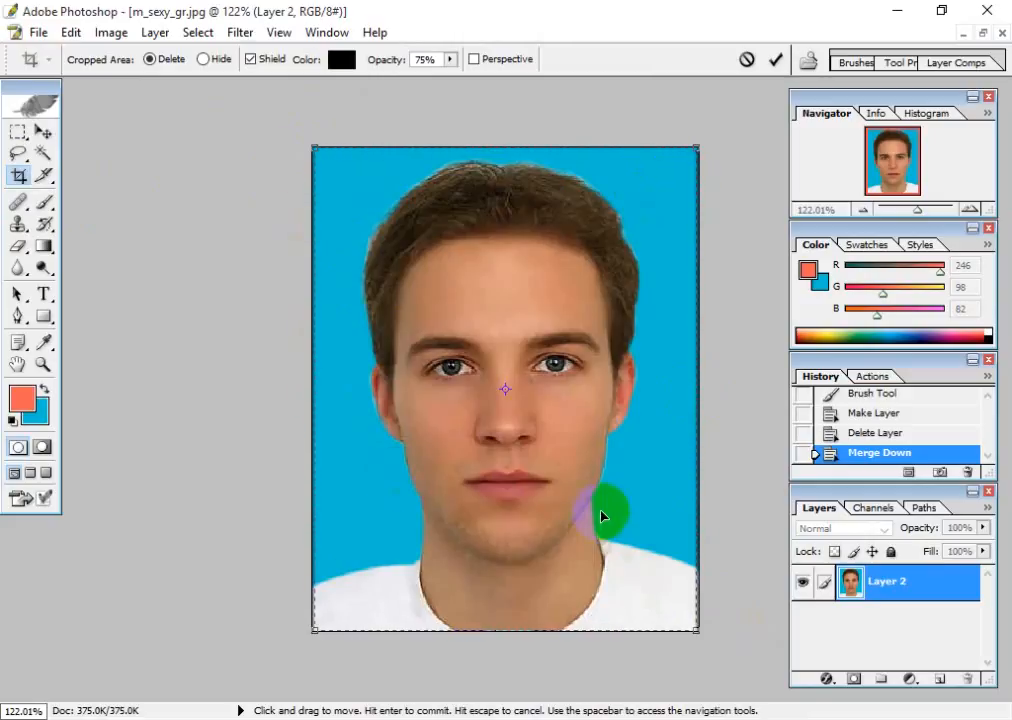
{"action": "left_click", "coordinate": [776, 66]}
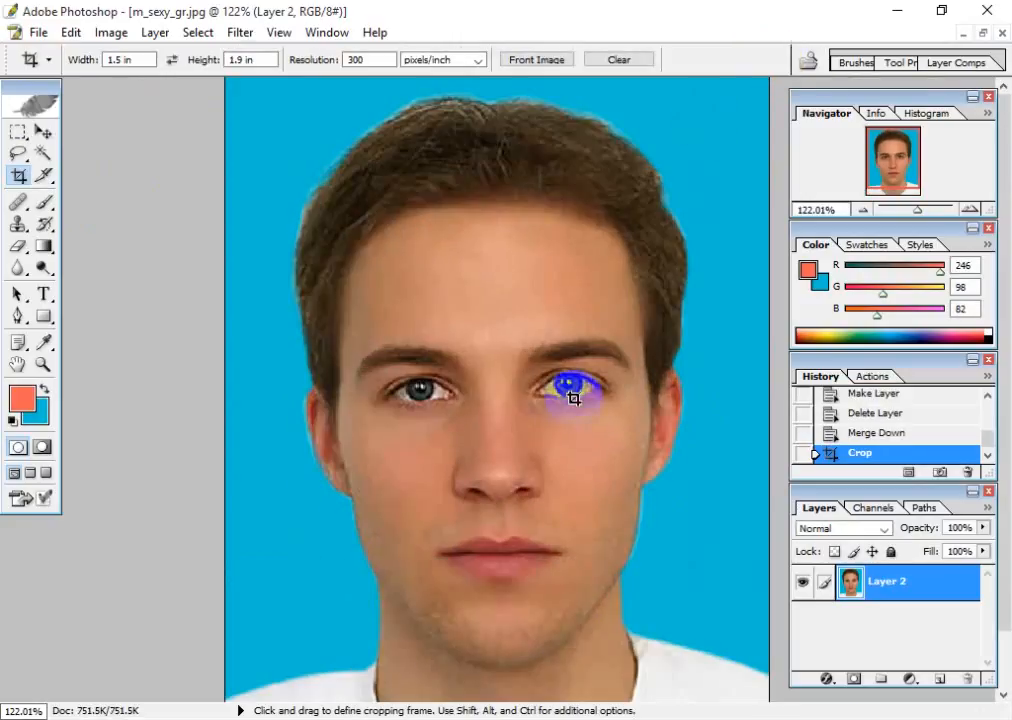
Step: Check the cropped portrait's document width, height and resolution in Image Size
{"action": "key", "text": "ctrl+minus"}
{"action": "key", "text": "ctrl+minus"}
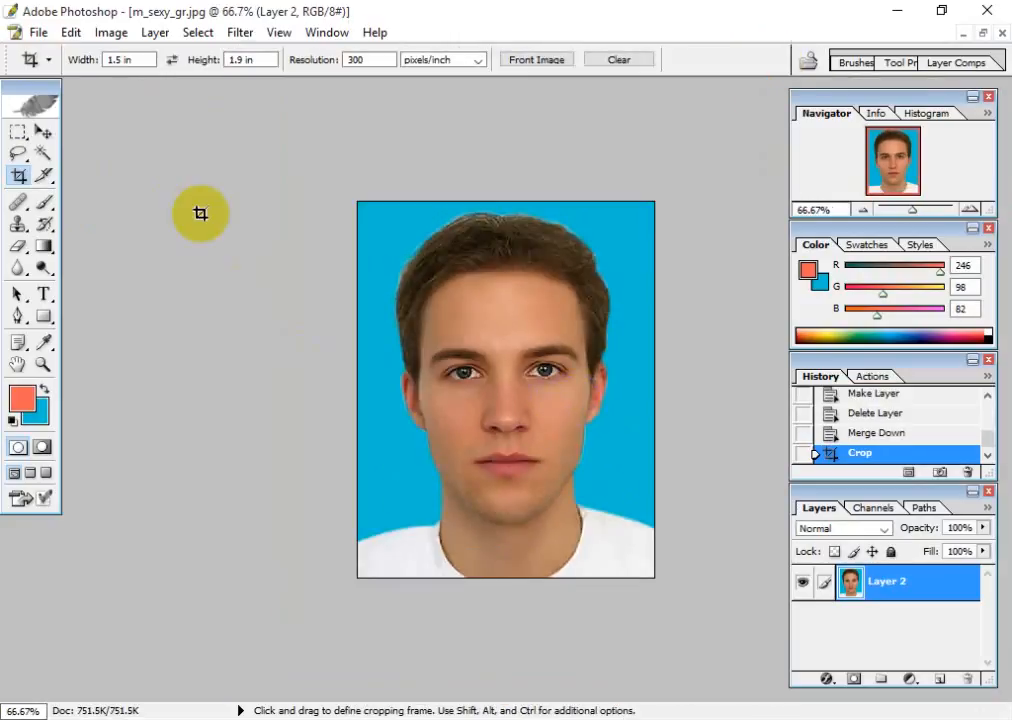
{"action": "left_click", "coordinate": [111, 32]}
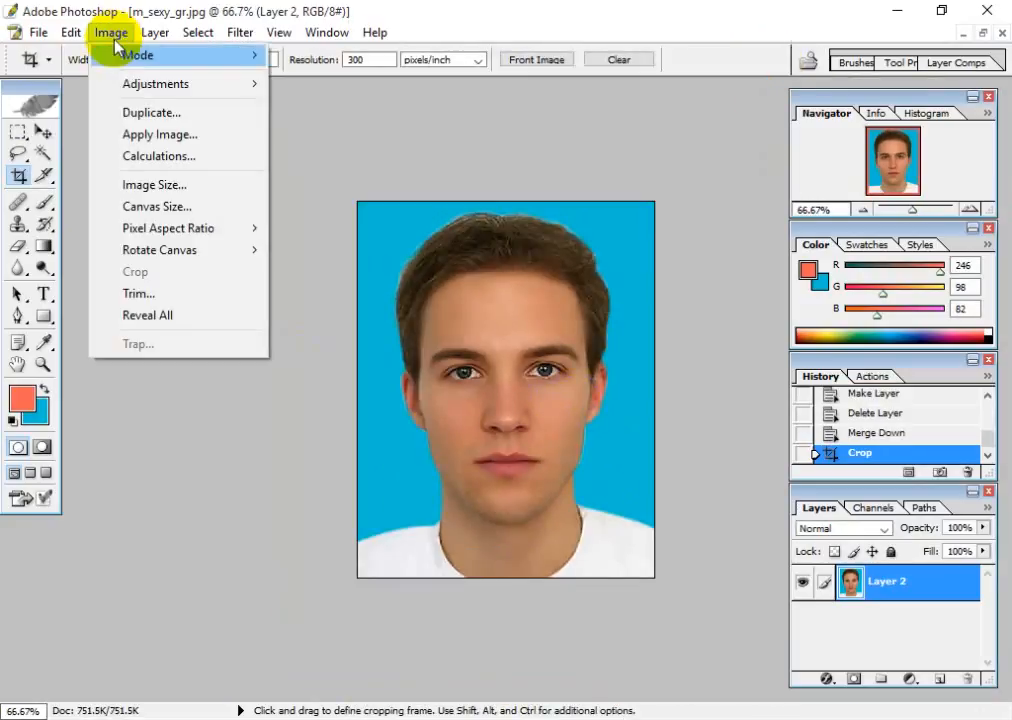
{"action": "left_click", "coordinate": [160, 187]}
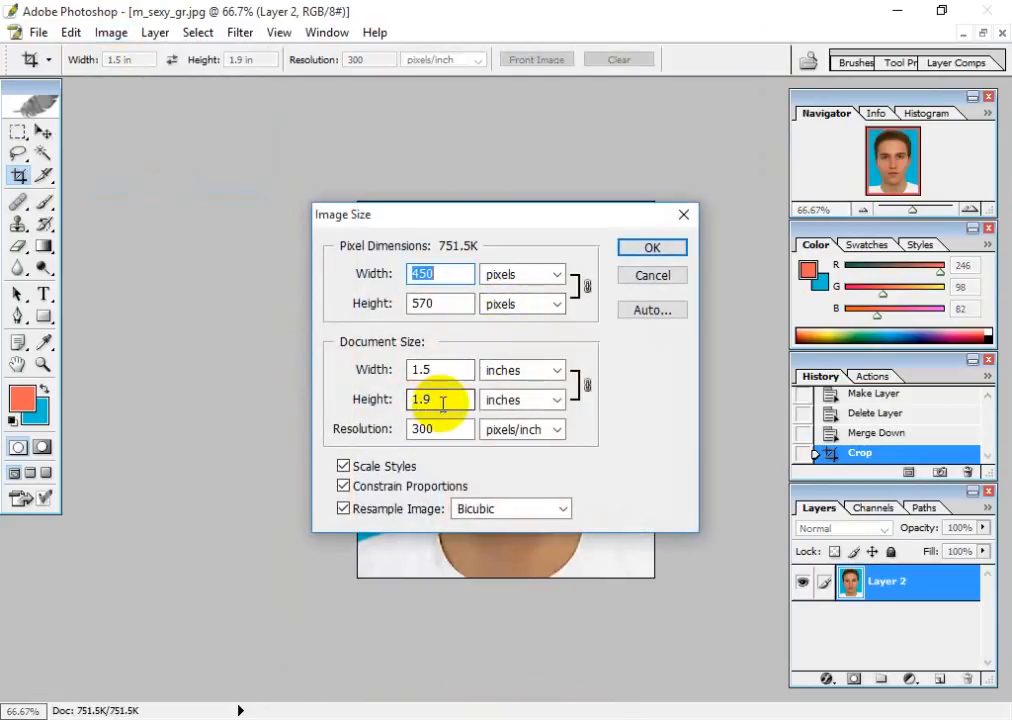
{"action": "left_click", "coordinate": [652, 253]}
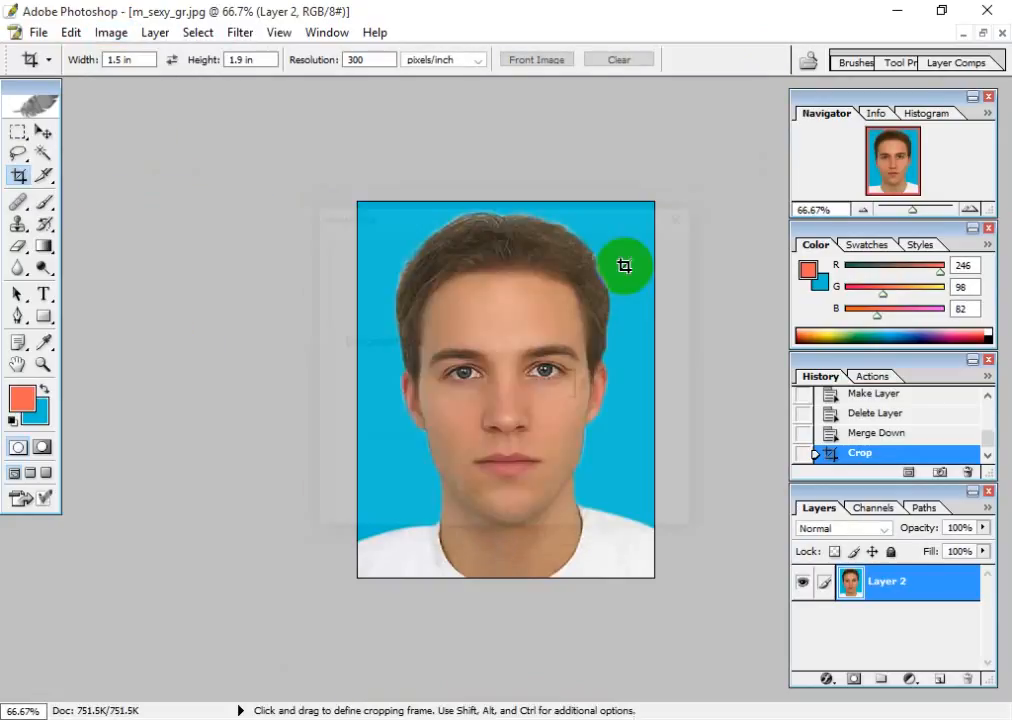
Step: Switch to the Move tool, float the portrait in its own window, and show it at 50% zoom
{"action": "left_click", "coordinate": [43, 131]}
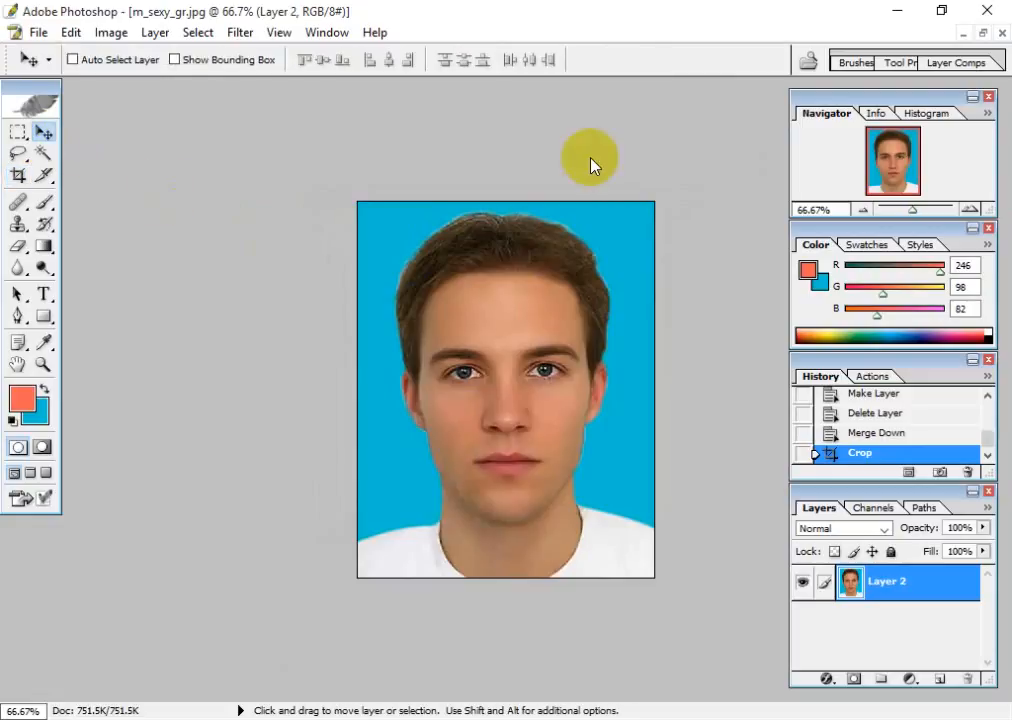
{"action": "left_click", "coordinate": [983, 33]}
{"action": "left_click_drag", "start_coordinate": [128, 98], "coordinate": [472, 170]}
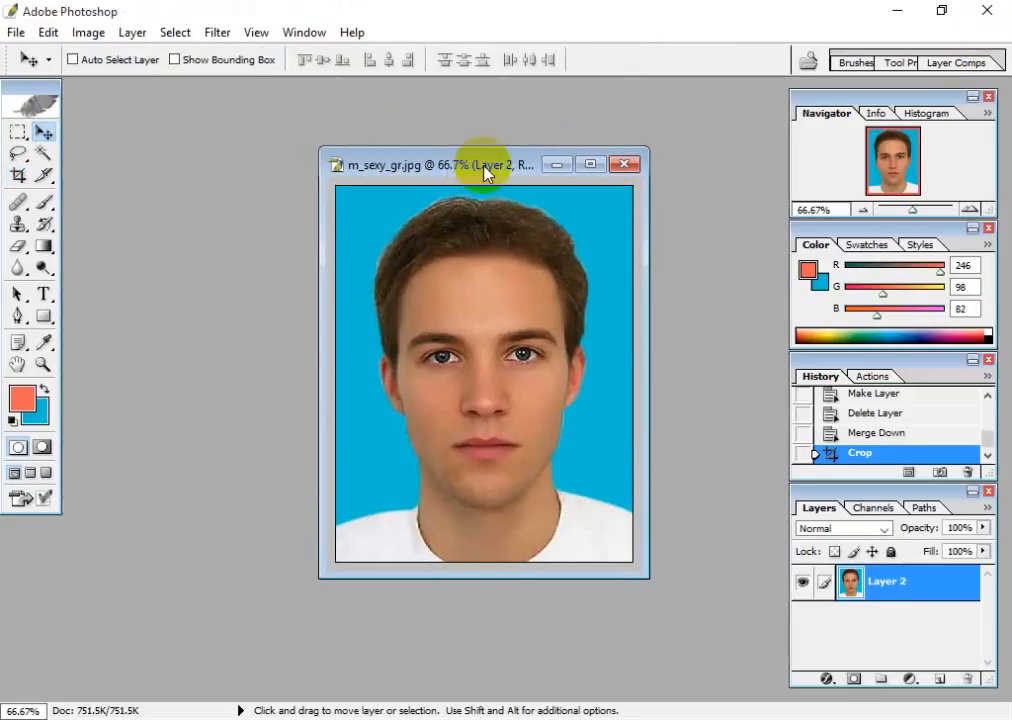
{"action": "key", "text": "ctrl+minus"}
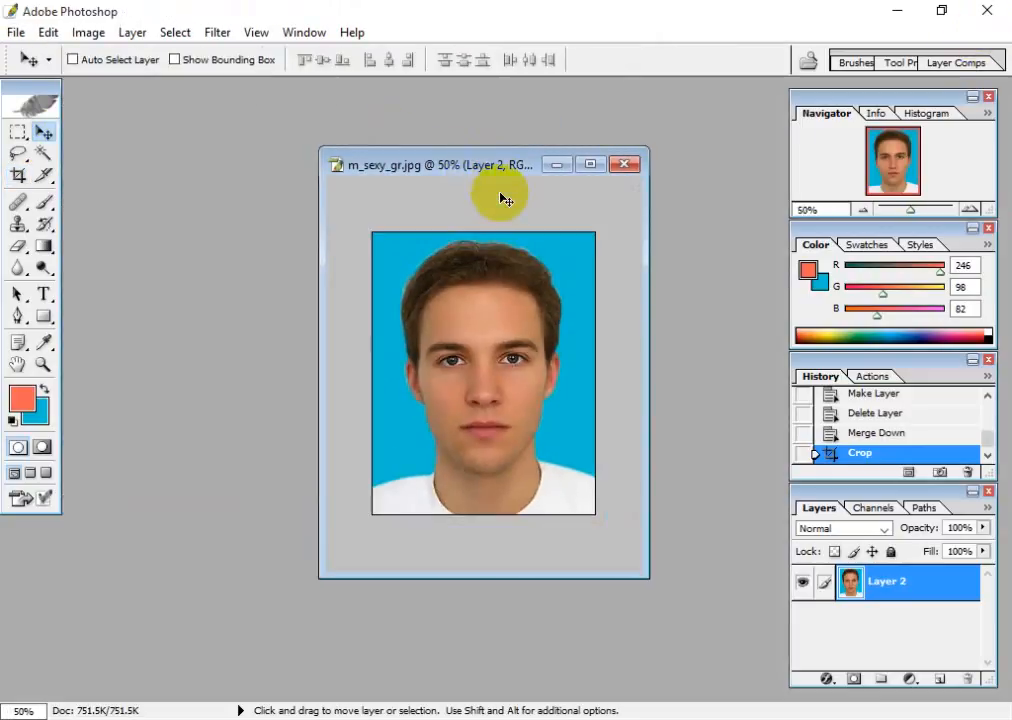
{"action": "left_click_drag", "start_coordinate": [481, 167], "coordinate": [505, 165]}
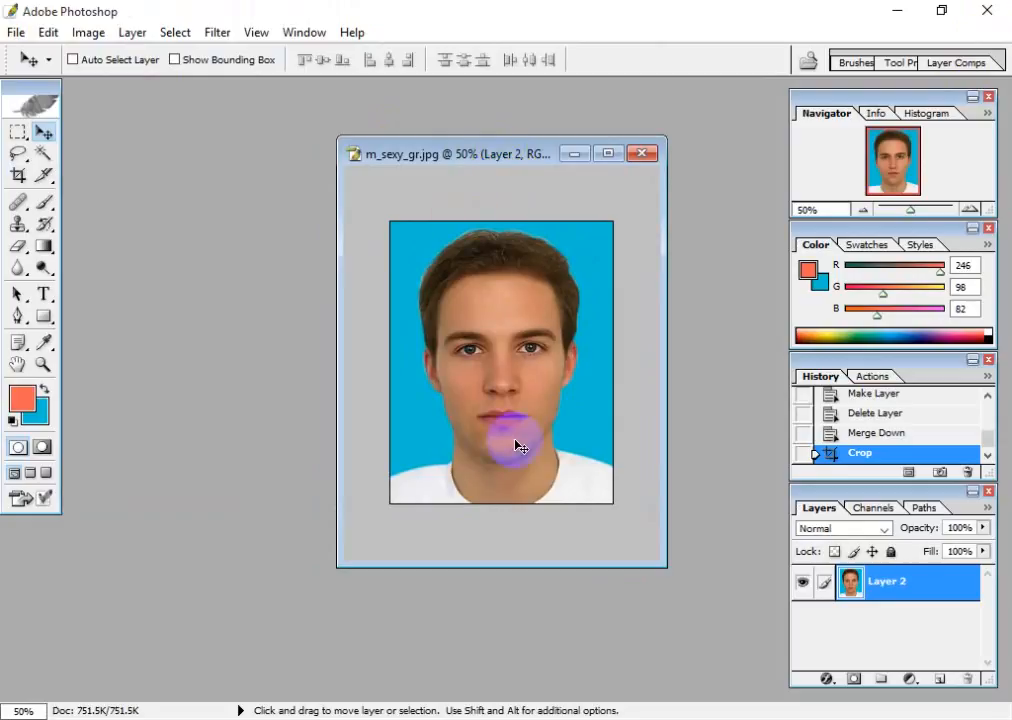
{"action": "left_click_drag", "start_coordinate": [472, 155], "coordinate": [323, 160]}
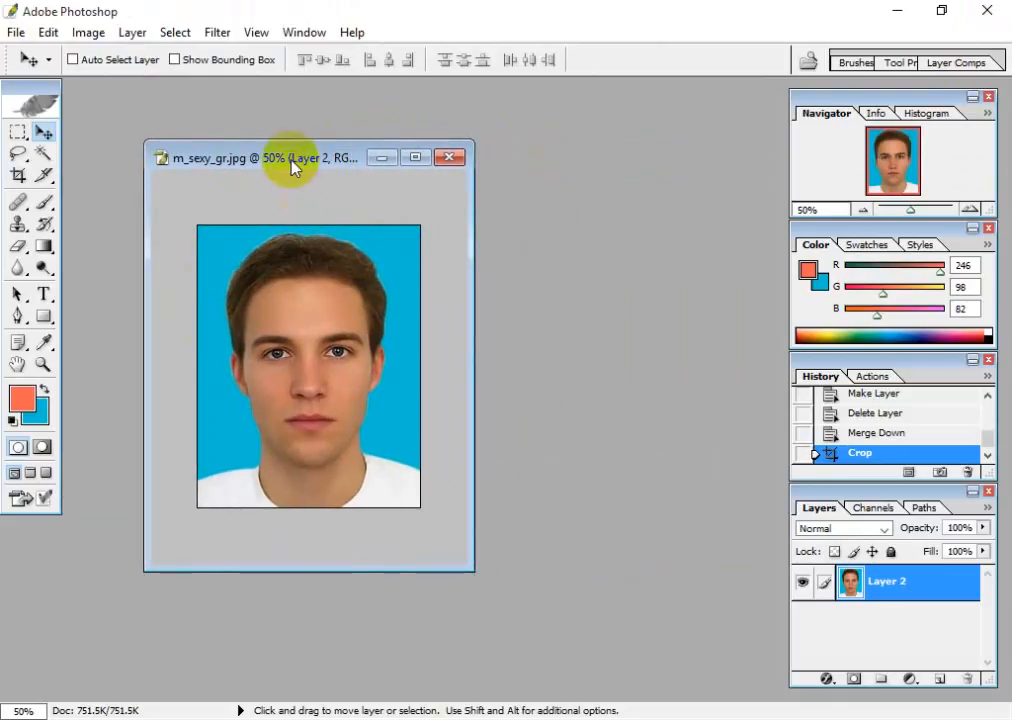
{"action": "left_click_drag", "start_coordinate": [291, 163], "coordinate": [308, 160]}
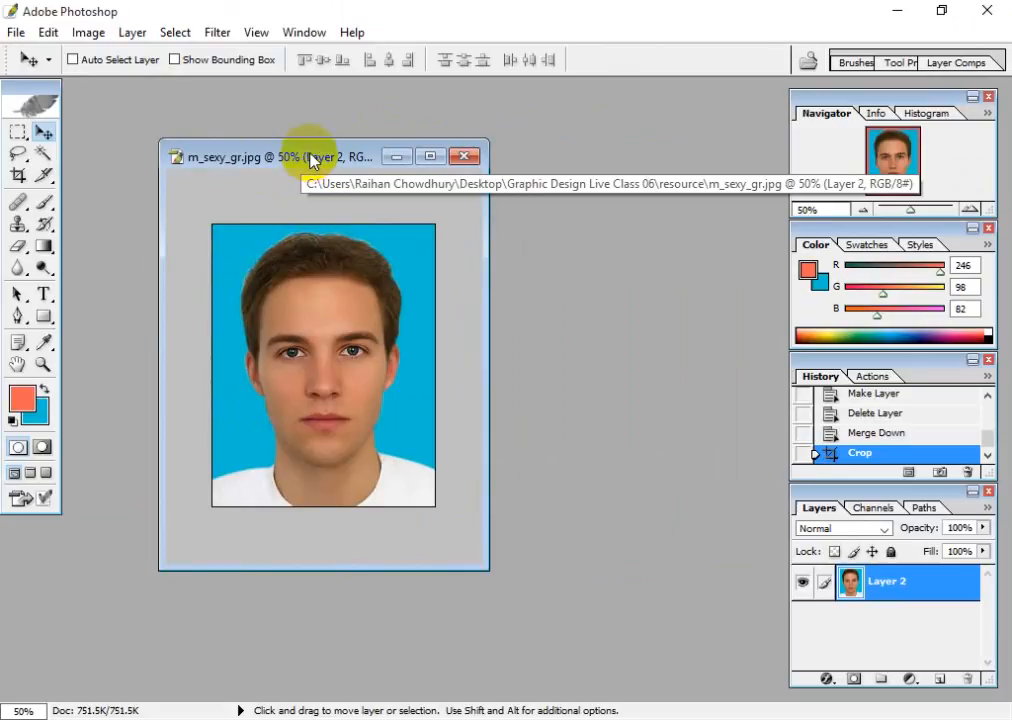
Step: Duplicate the portrait image under the name m_sexy_gr copy
{"action": "right_click", "coordinate": [312, 160]}
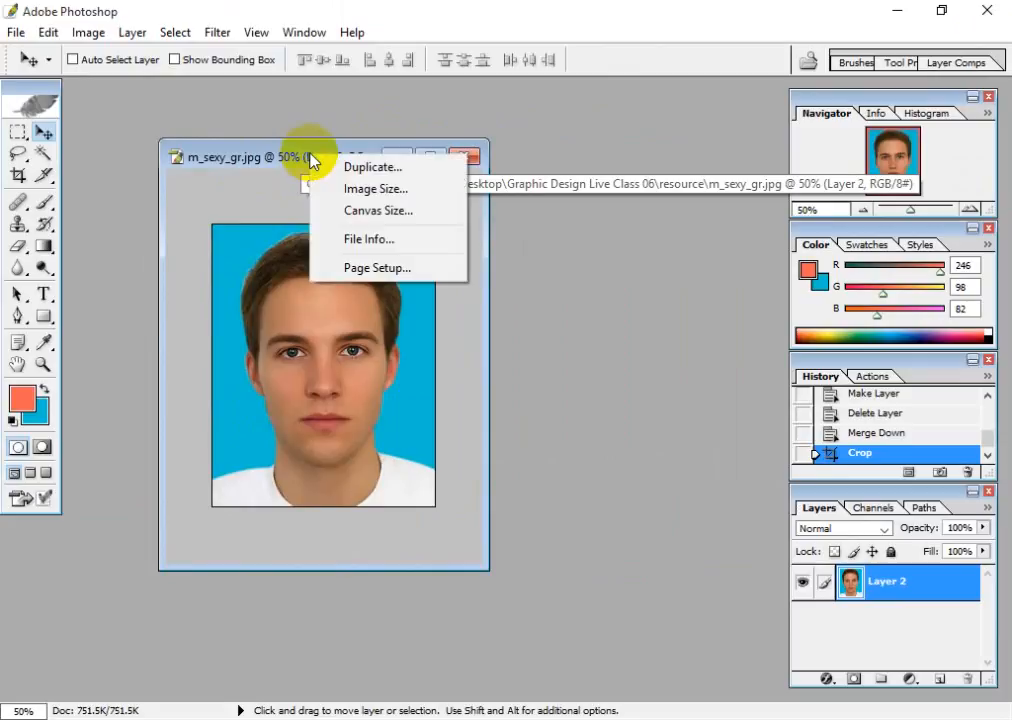
{"action": "left_click", "coordinate": [368, 170]}
{"action": "left_click", "coordinate": [533, 378]}
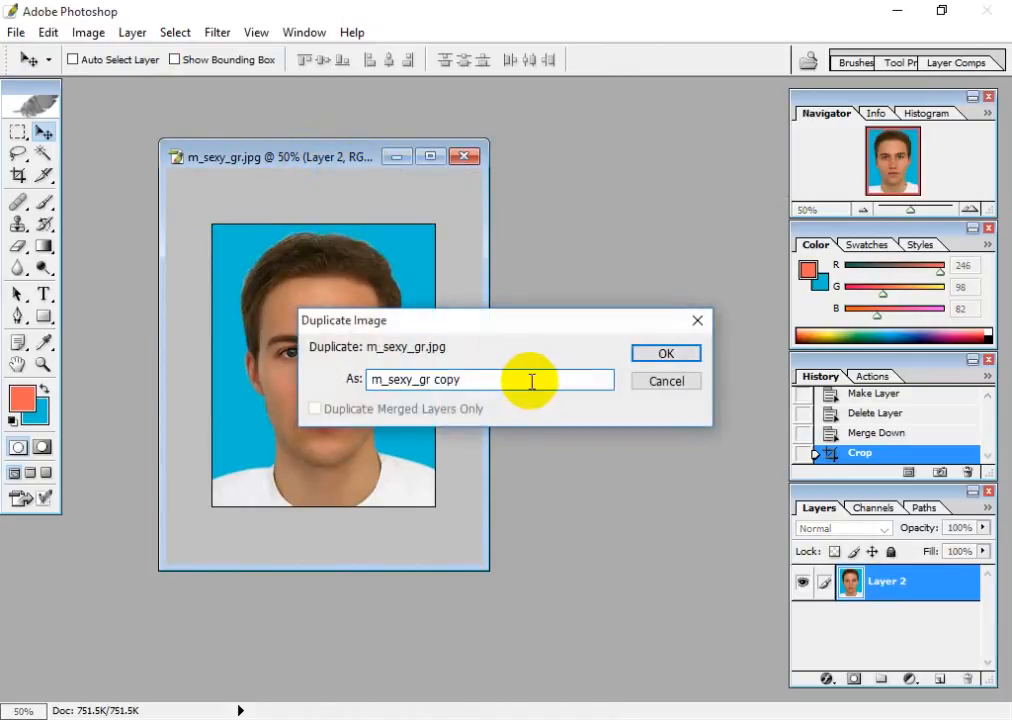
{"action": "left_click_drag", "start_coordinate": [533, 378], "coordinate": [317, 389]}
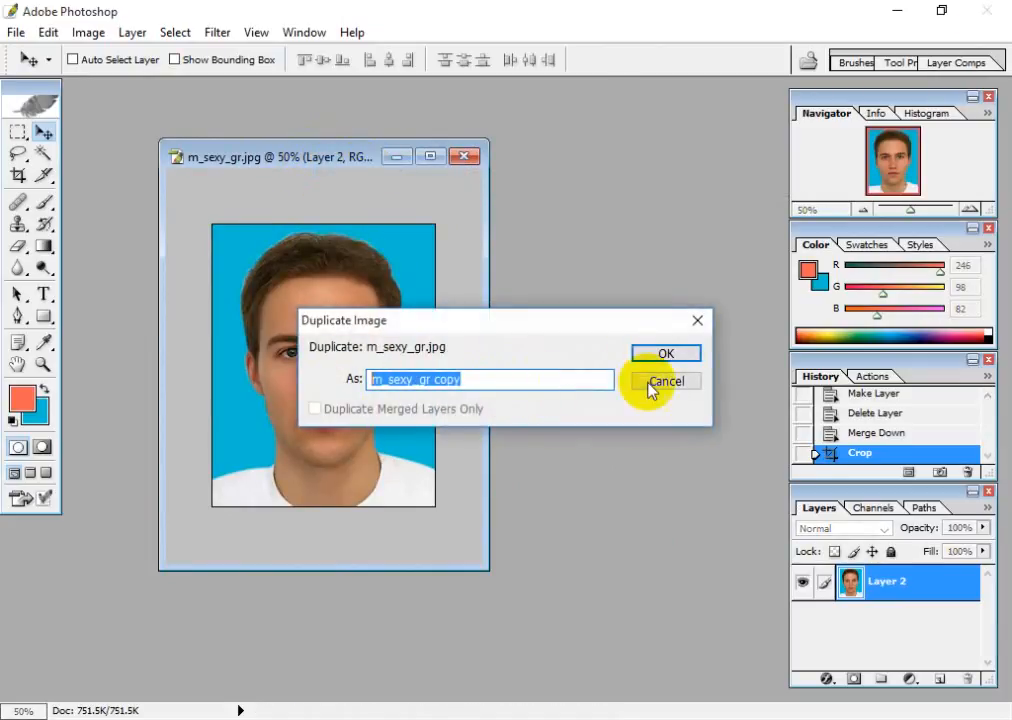
{"action": "left_click", "coordinate": [662, 356]}
Step: Reposition the original and m_sexy_gr copy windows so both portraits can be seen, keeping the copy active
{"action": "left_click_drag", "start_coordinate": [275, 100], "coordinate": [540, 140]}
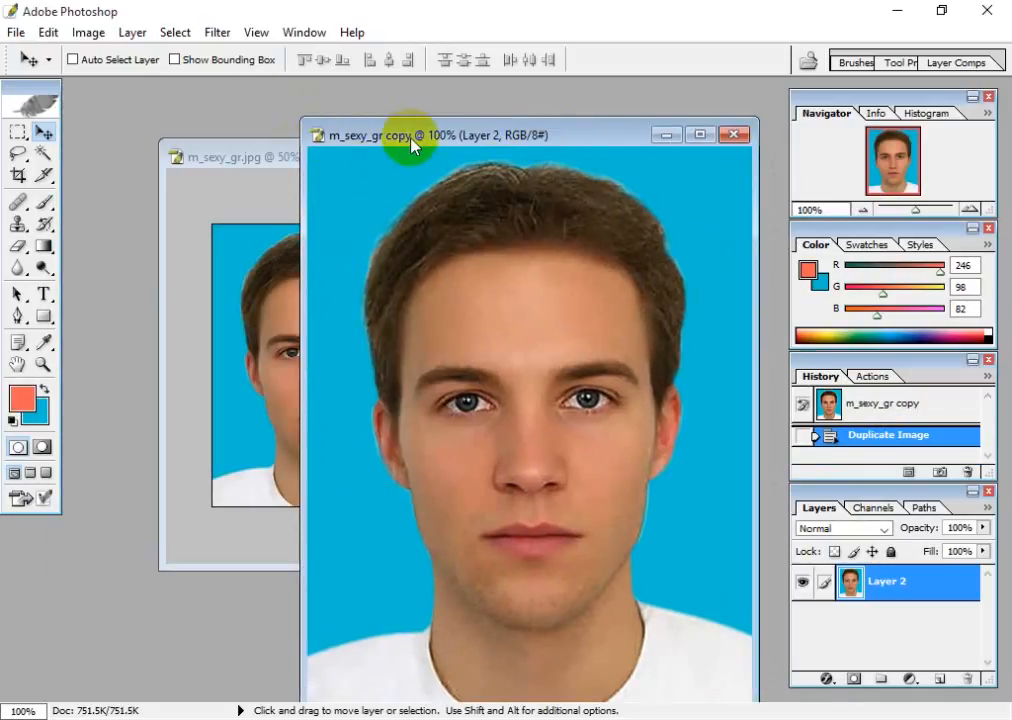
{"action": "left_click_drag", "start_coordinate": [427, 136], "coordinate": [517, 117]}
{"action": "left_click", "coordinate": [339, 158]}
{"action": "left_click_drag", "start_coordinate": [339, 158], "coordinate": [237, 154]}
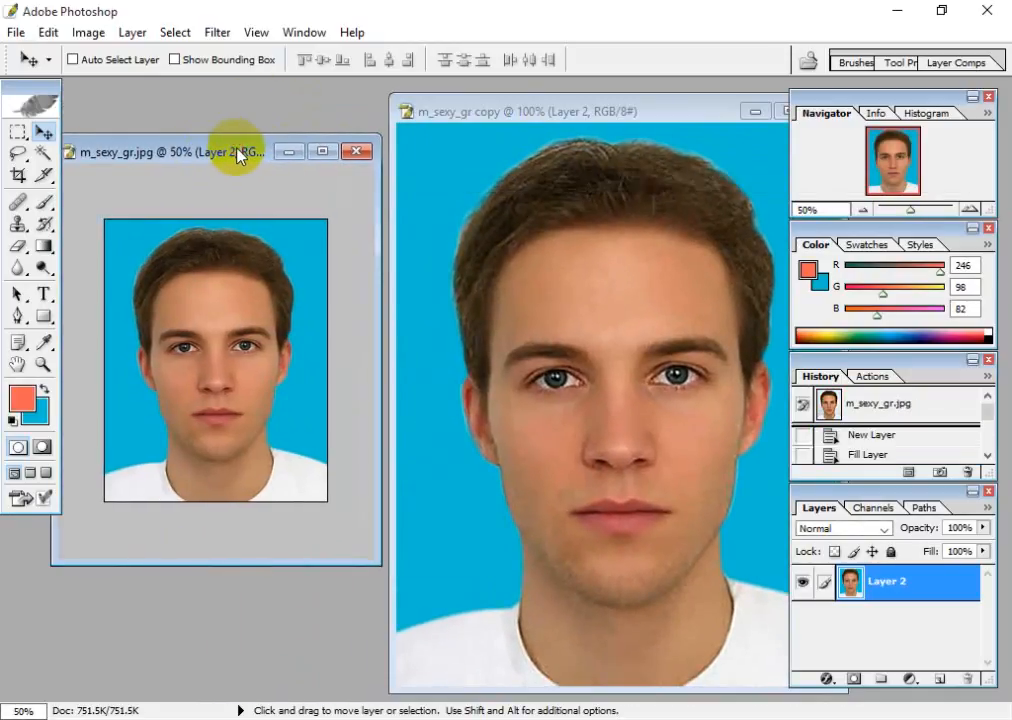
{"action": "double_click", "coordinate": [657, 112]}
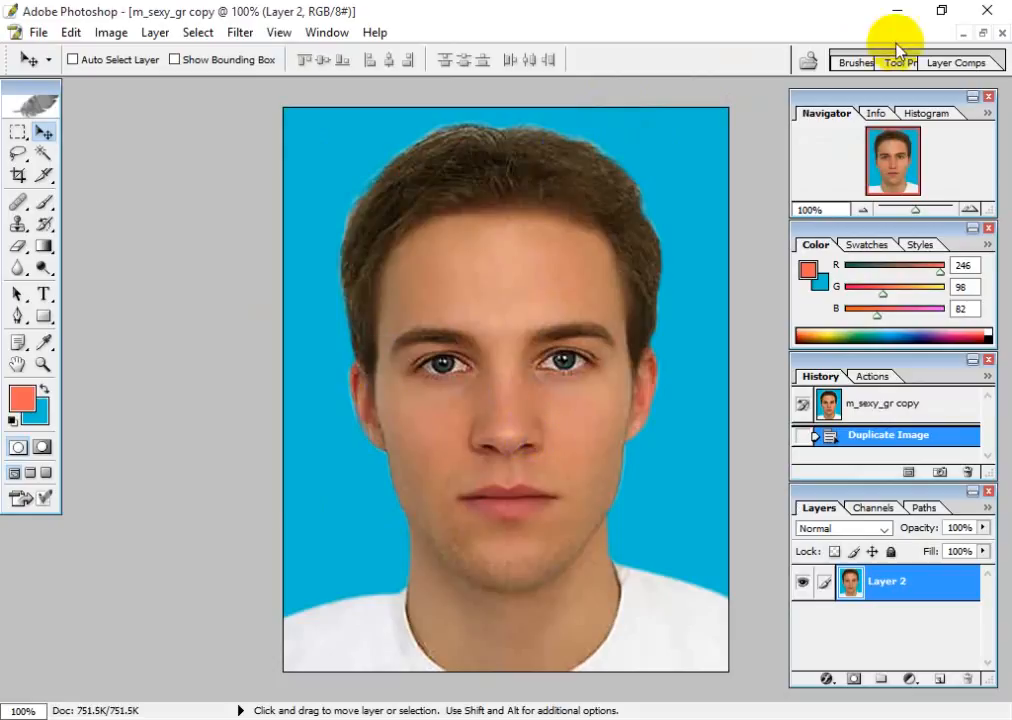
{"action": "left_click", "coordinate": [984, 32]}
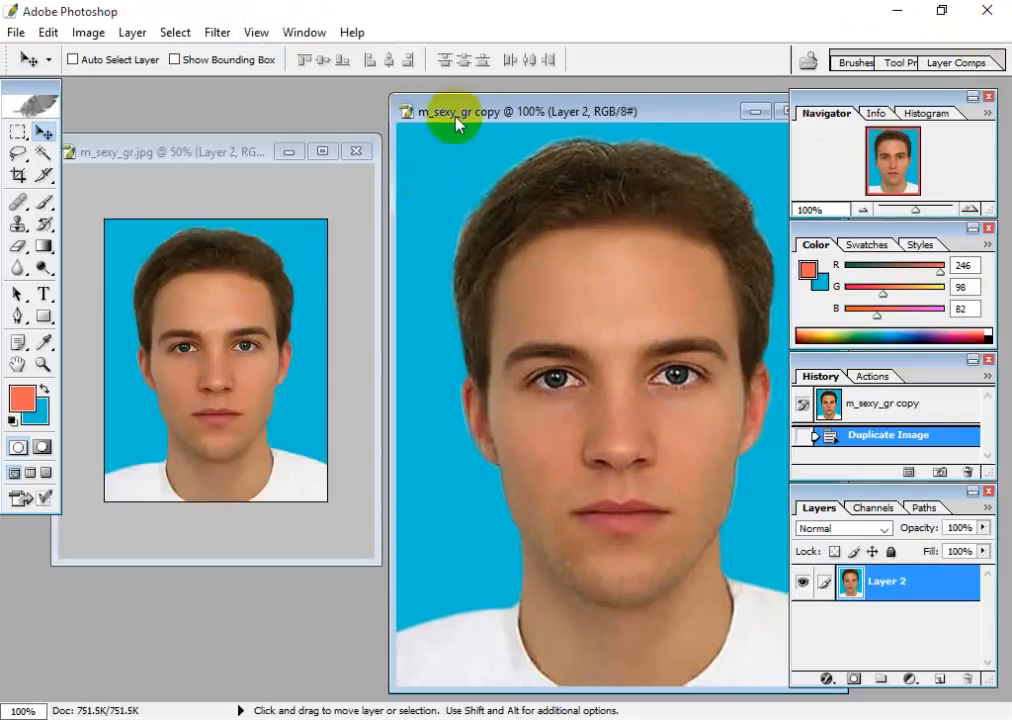
{"action": "left_click_drag", "start_coordinate": [599, 113], "coordinate": [518, 102]}
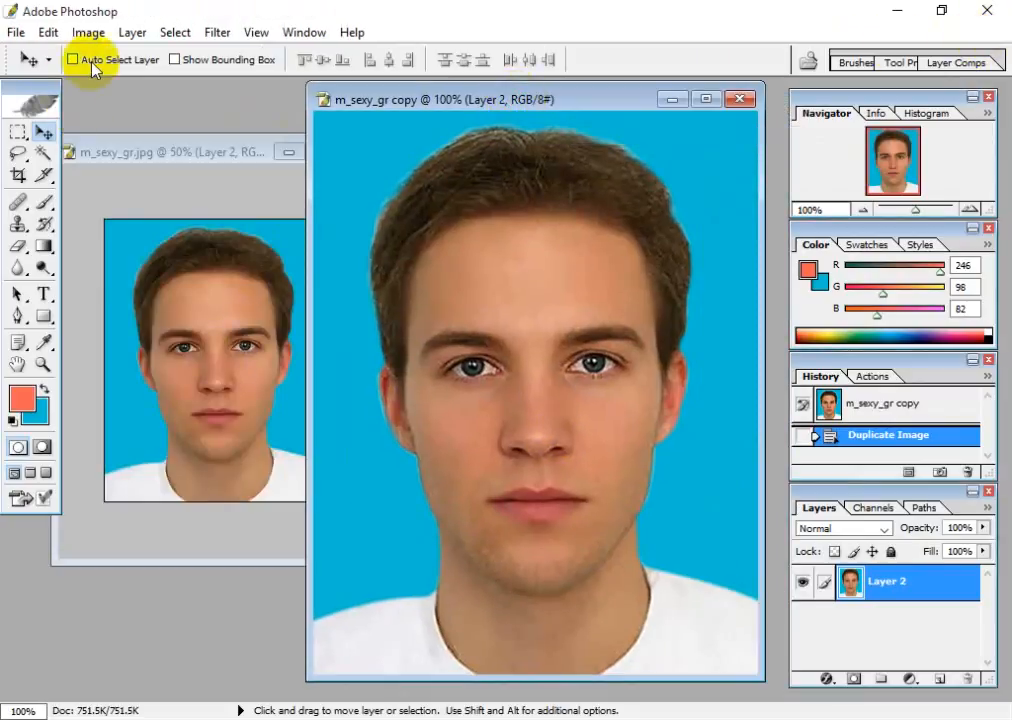
Step: Resize the m_sexy_gr copy image to a document height of 1 inch with proportions constrained
{"action": "left_click", "coordinate": [93, 37]}
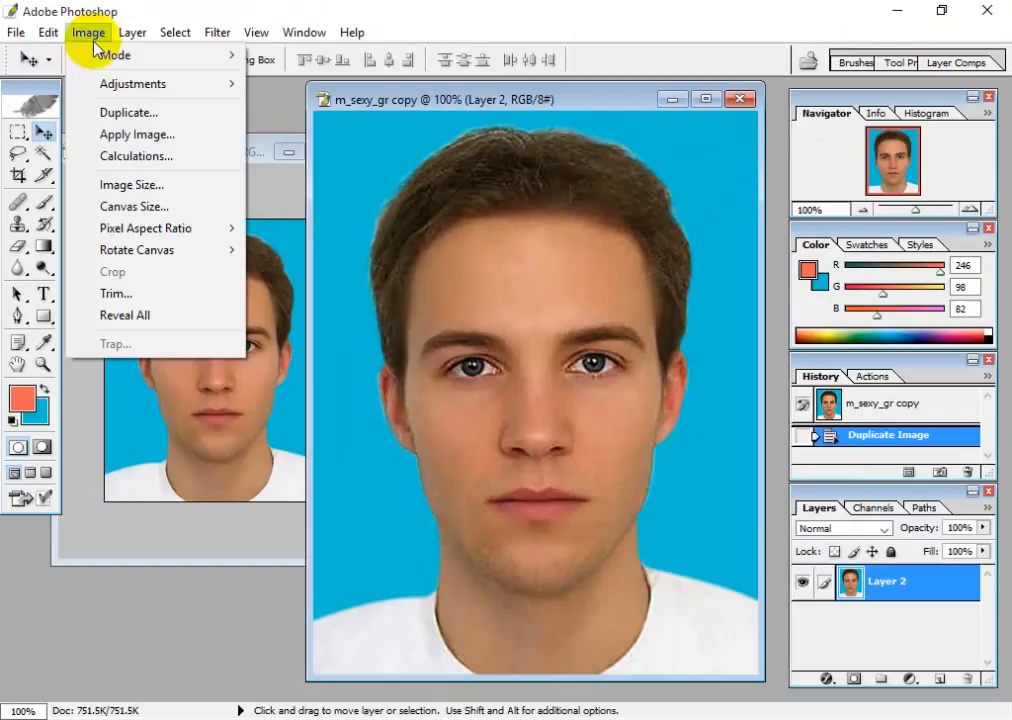
{"action": "left_click", "coordinate": [133, 184]}
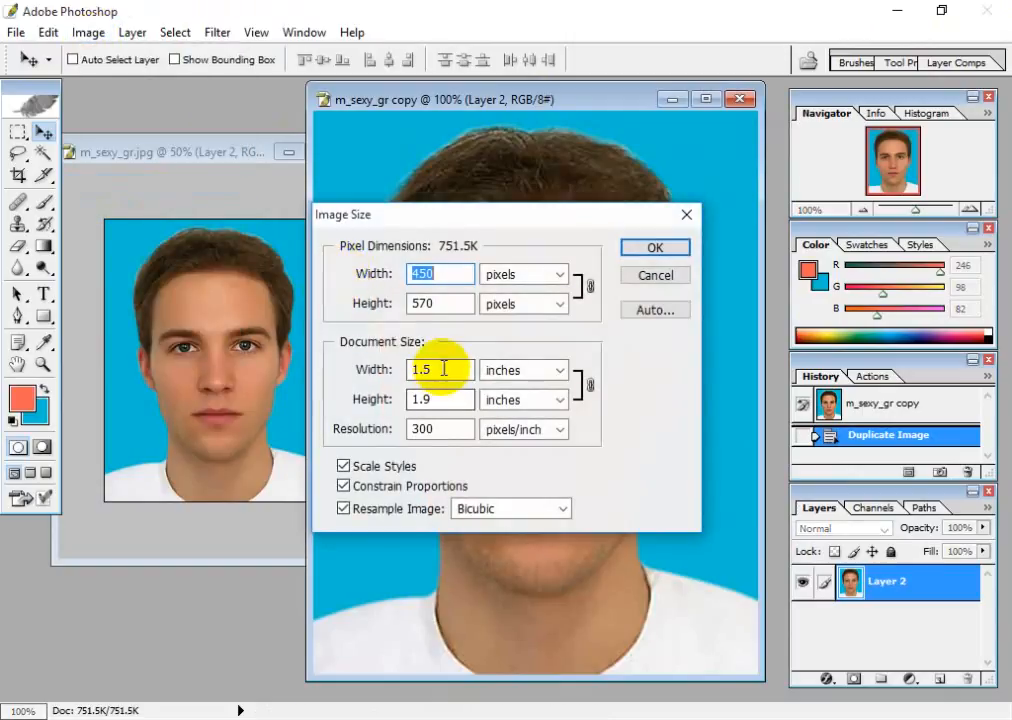
{"action": "left_click_drag", "start_coordinate": [461, 368], "coordinate": [372, 374]}
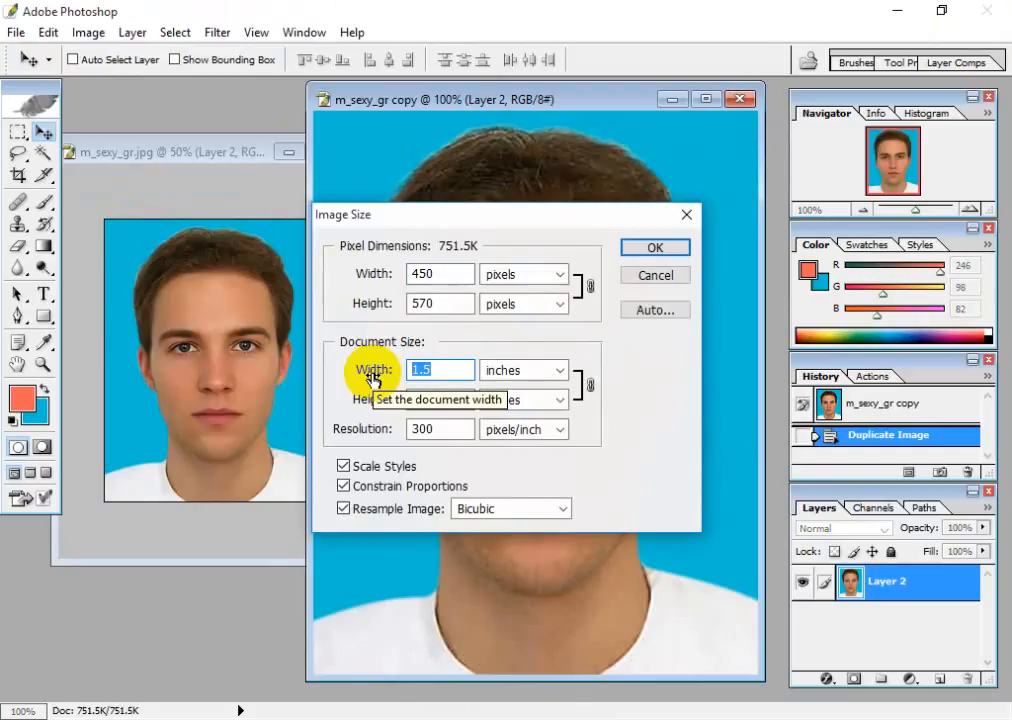
{"action": "type", "text": "1"}
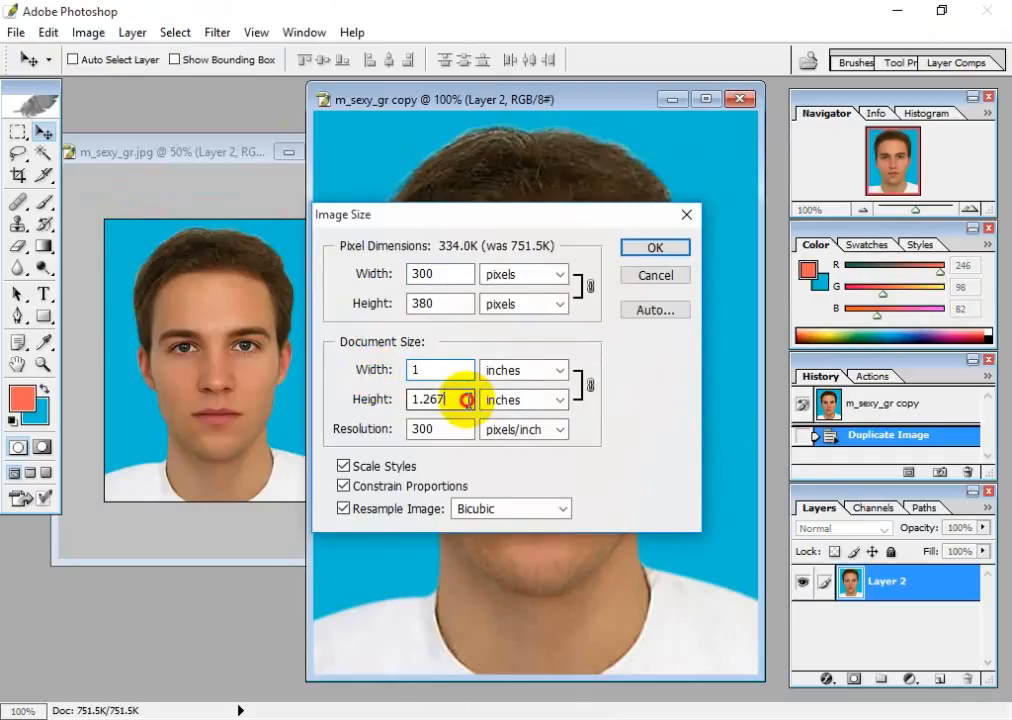
{"action": "type", "text": "1"}
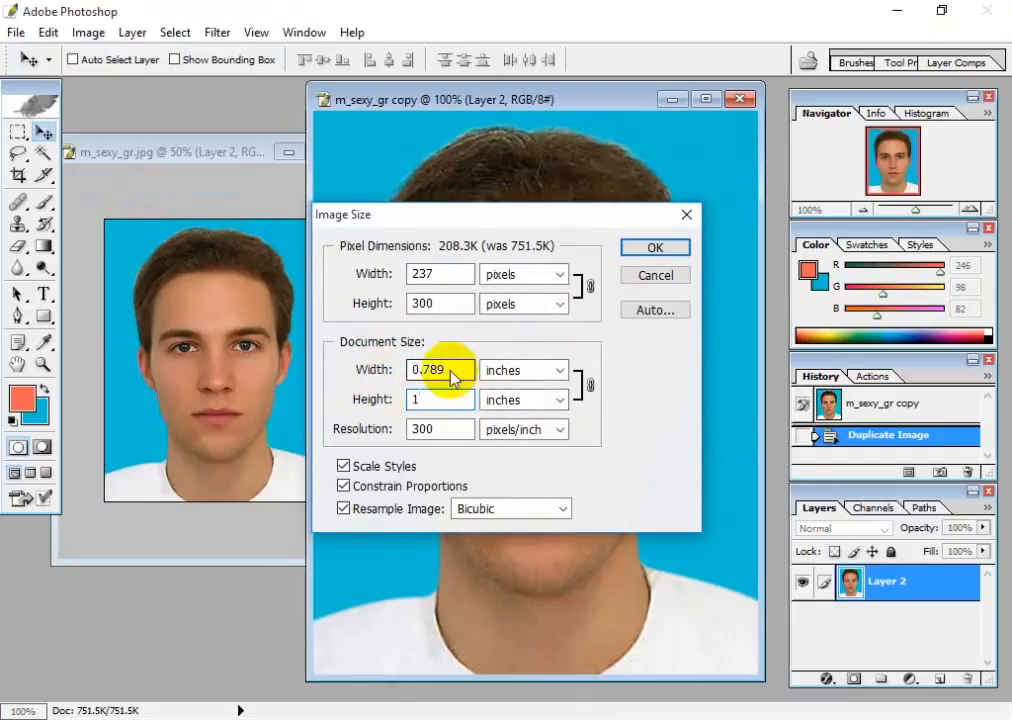
{"action": "double_click", "coordinate": [425, 399]}
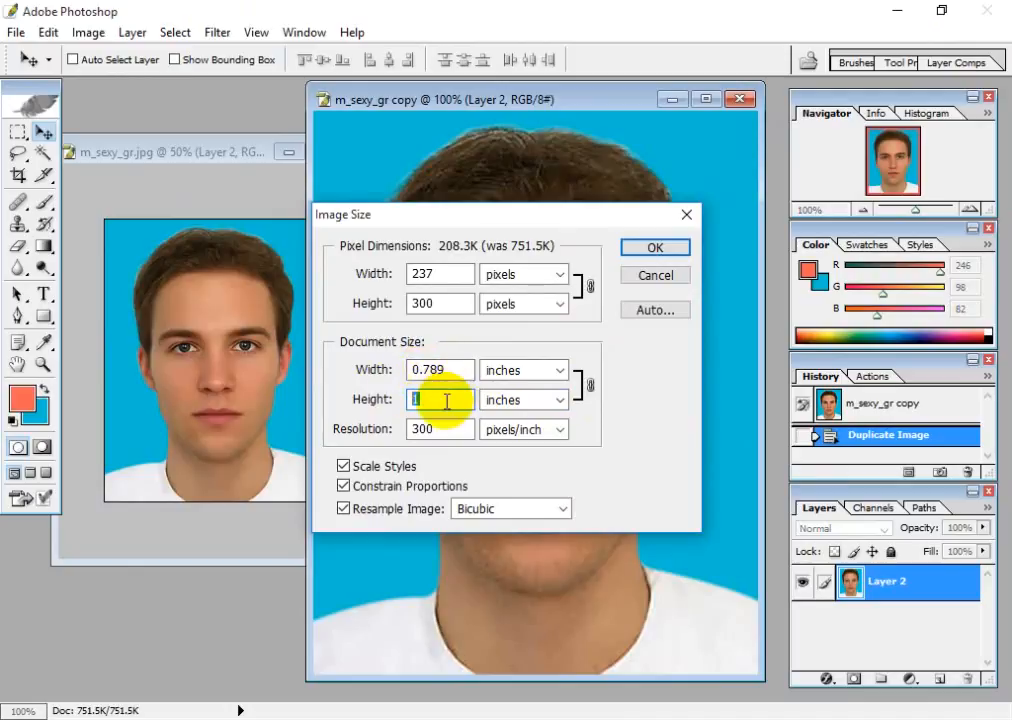
{"action": "left_click", "coordinate": [652, 249]}
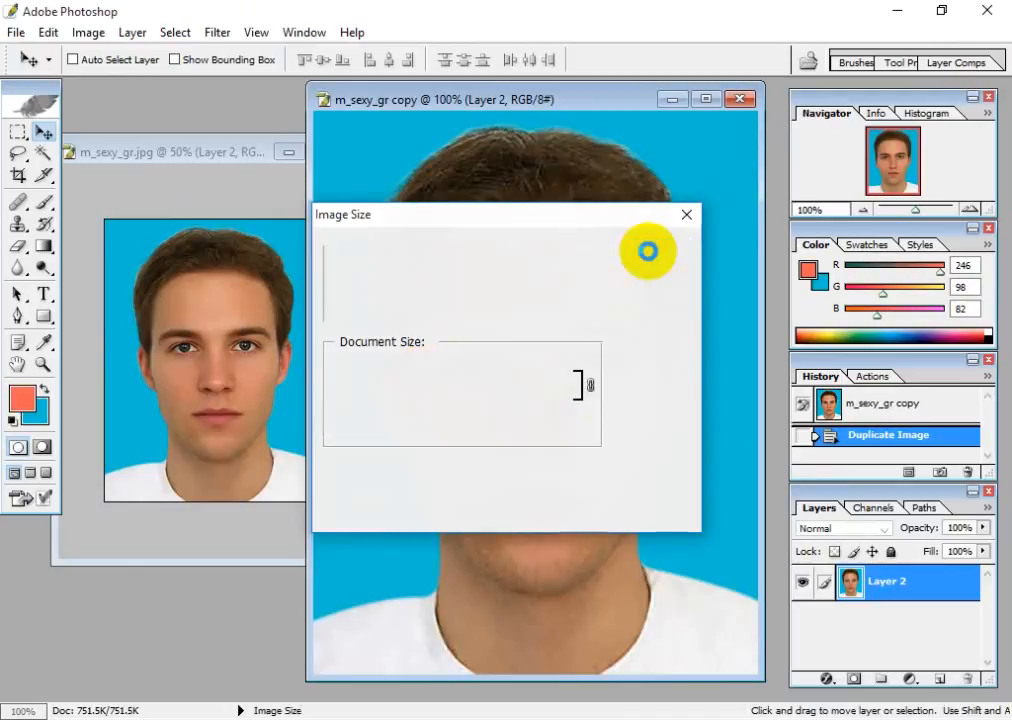
Step: Move both portrait windows aside and open Ekta-Kapoor-Launches-TV-Serial-Jodha-Akbar-Photo-Gallery-23 from the resource folder
{"action": "left_click_drag", "start_coordinate": [418, 101], "coordinate": [583, 149]}
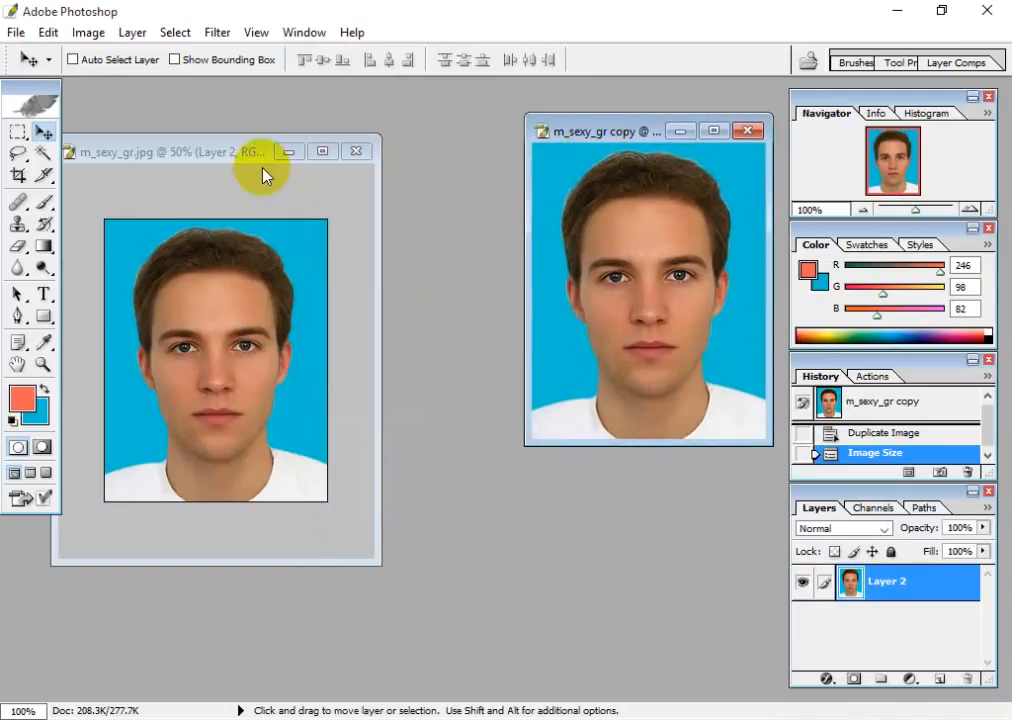
{"action": "left_click_drag", "start_coordinate": [194, 157], "coordinate": [575, 238]}
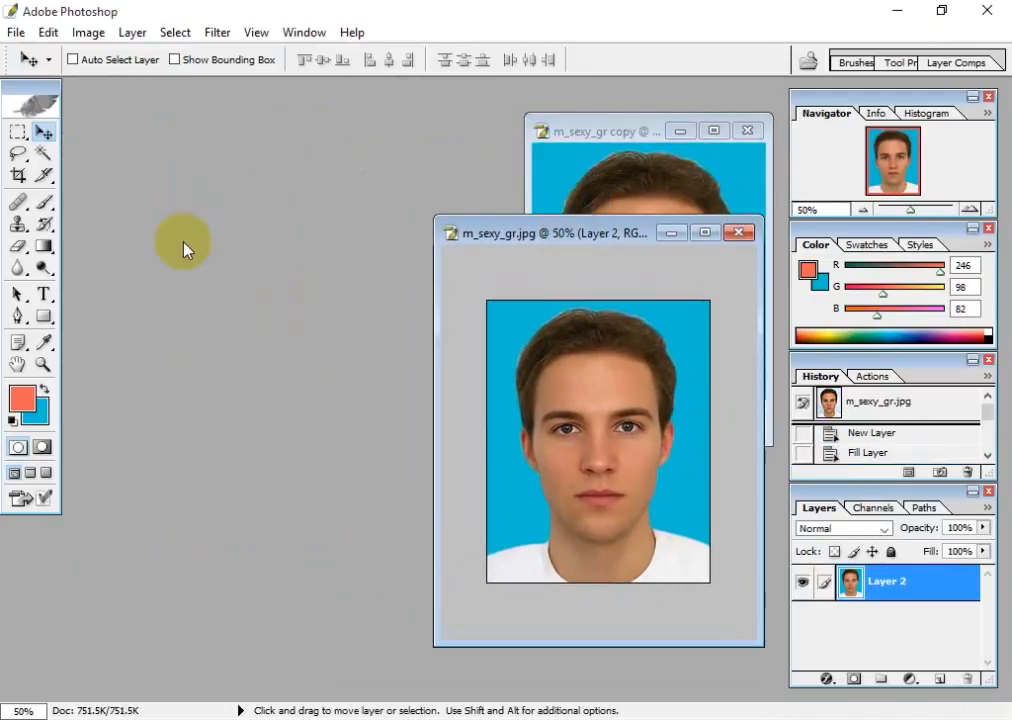
{"action": "double_click", "coordinate": [321, 236]}
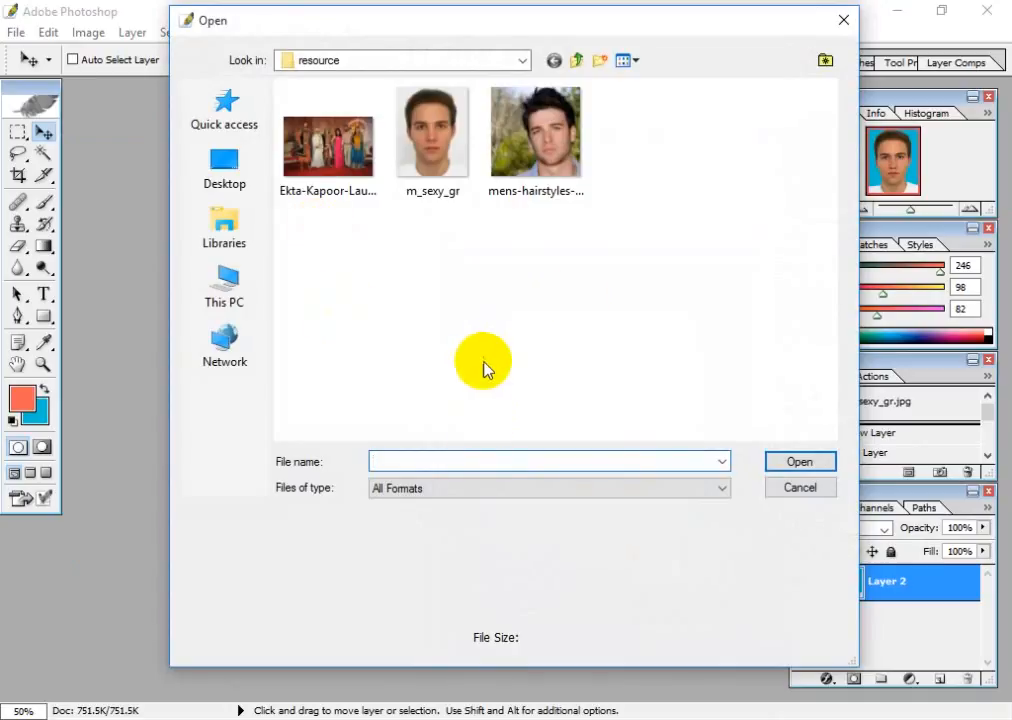
{"action": "right_click", "coordinate": [594, 287]}
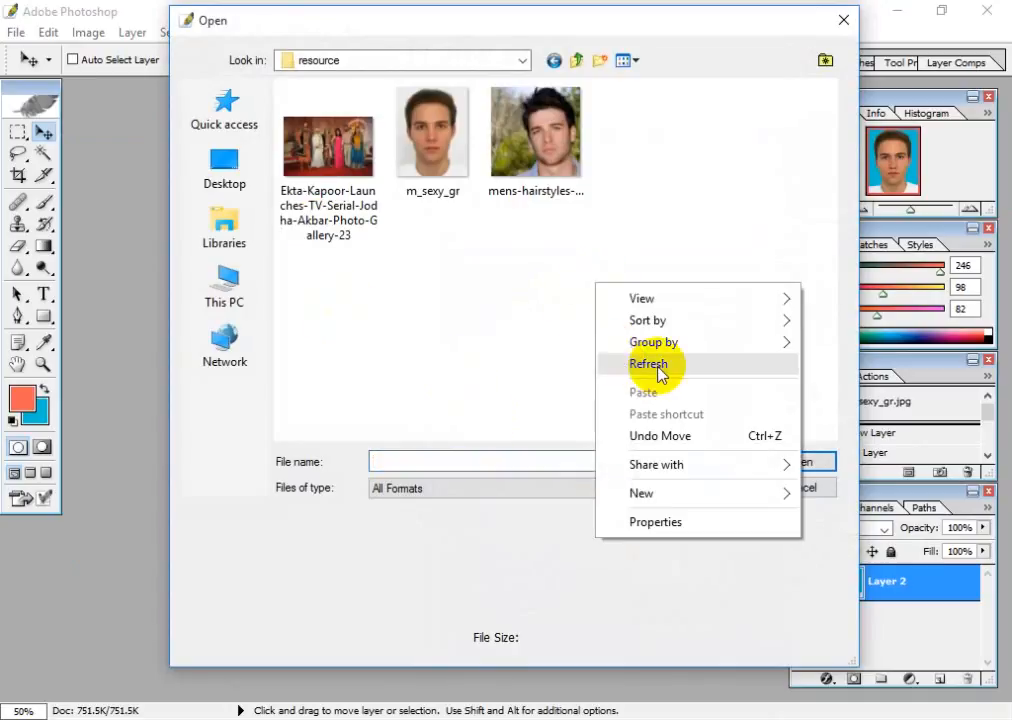
{"action": "left_click", "coordinate": [660, 372]}
{"action": "left_click", "coordinate": [335, 165]}
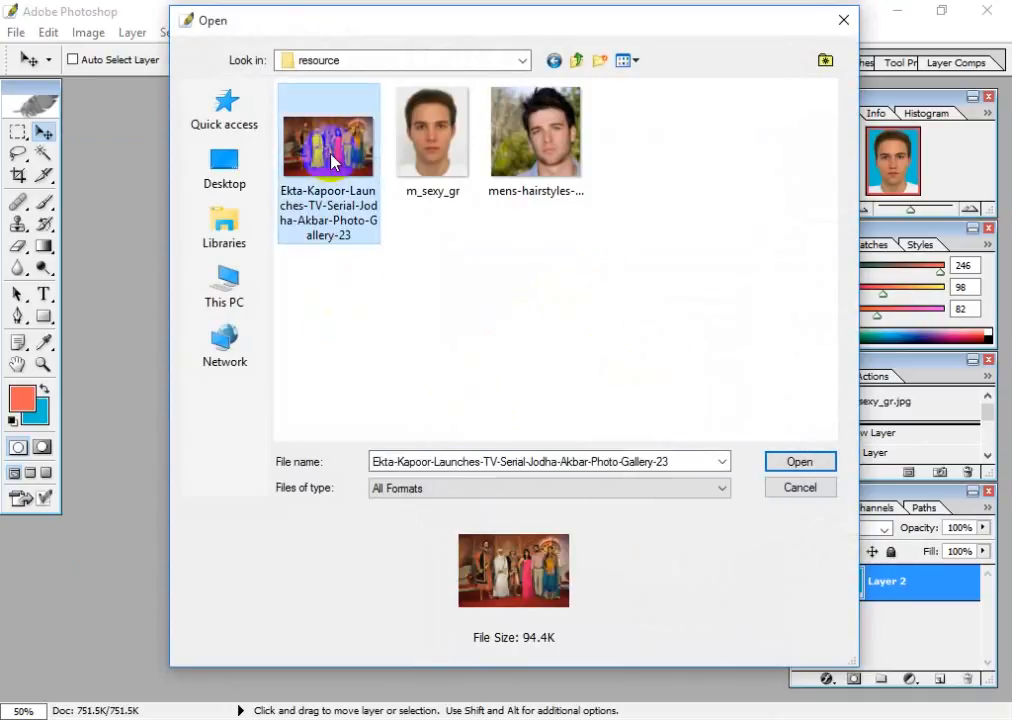
{"action": "left_click", "coordinate": [439, 285]}
{"action": "left_click", "coordinate": [329, 200]}
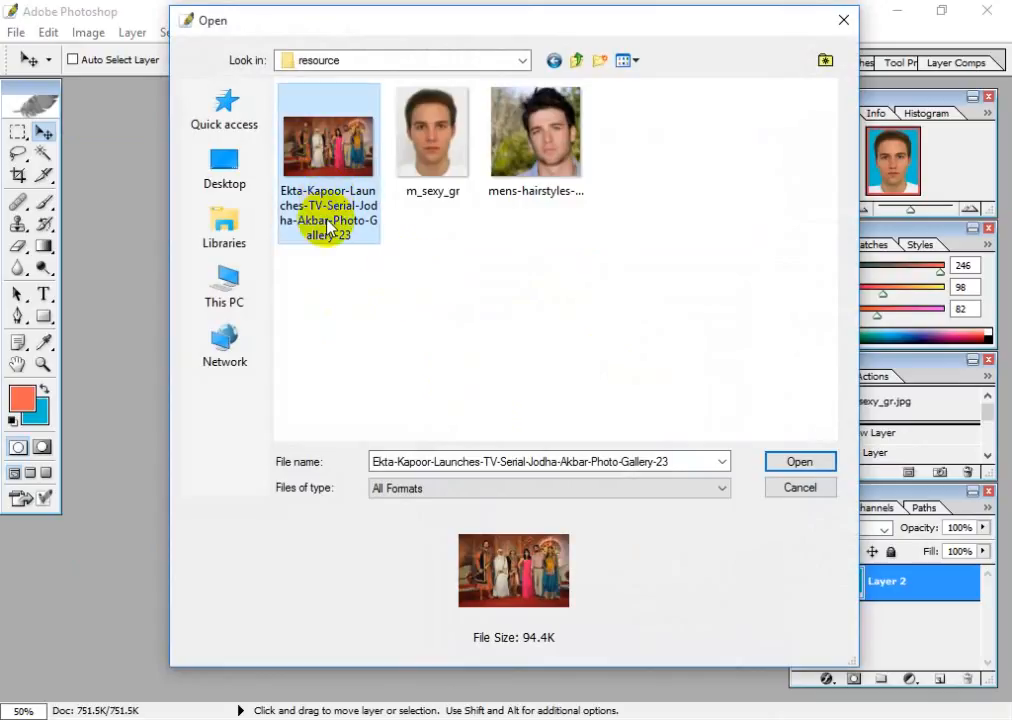
{"action": "left_click", "coordinate": [447, 293]}
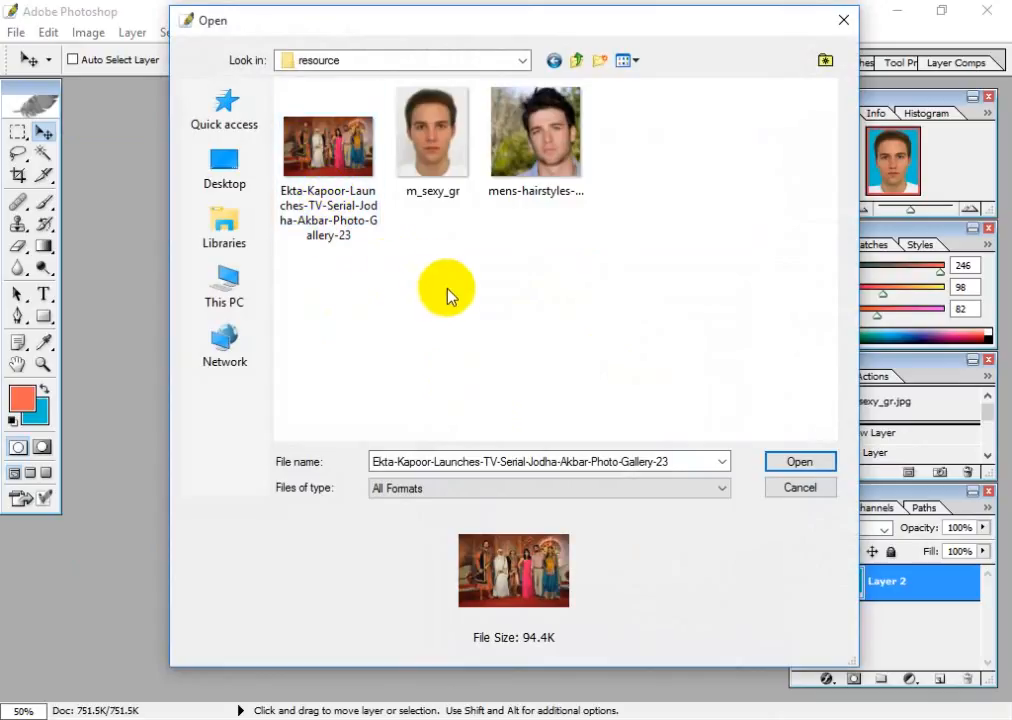
{"action": "left_click", "coordinate": [330, 172]}
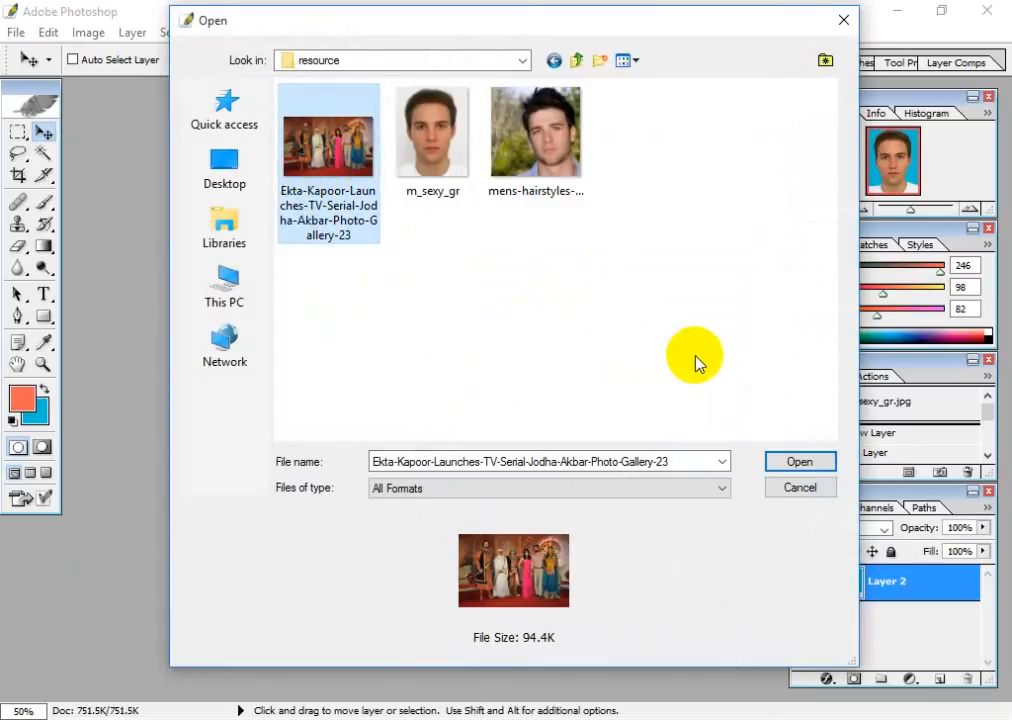
{"action": "left_click", "coordinate": [800, 462]}
Step: Set the Crop tool to a width of 5 in and a height of 3.5 in for the group photo
{"action": "left_click_drag", "start_coordinate": [474, 116], "coordinate": [560, 126]}
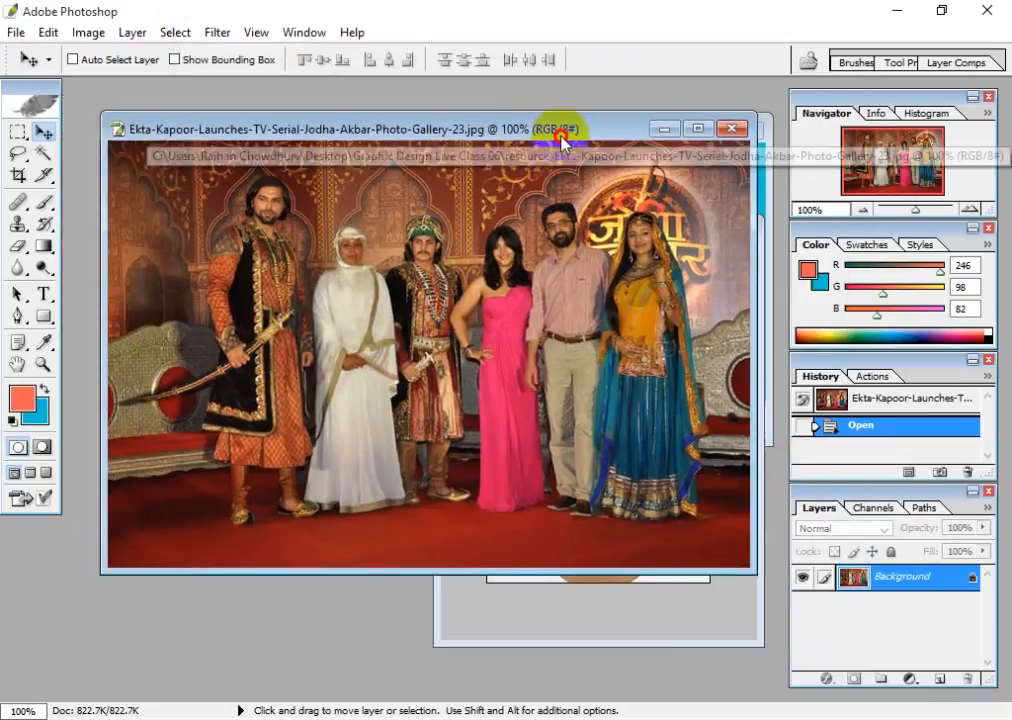
{"action": "left_click", "coordinate": [700, 124]}
{"action": "key", "text": "ctrl+0"}
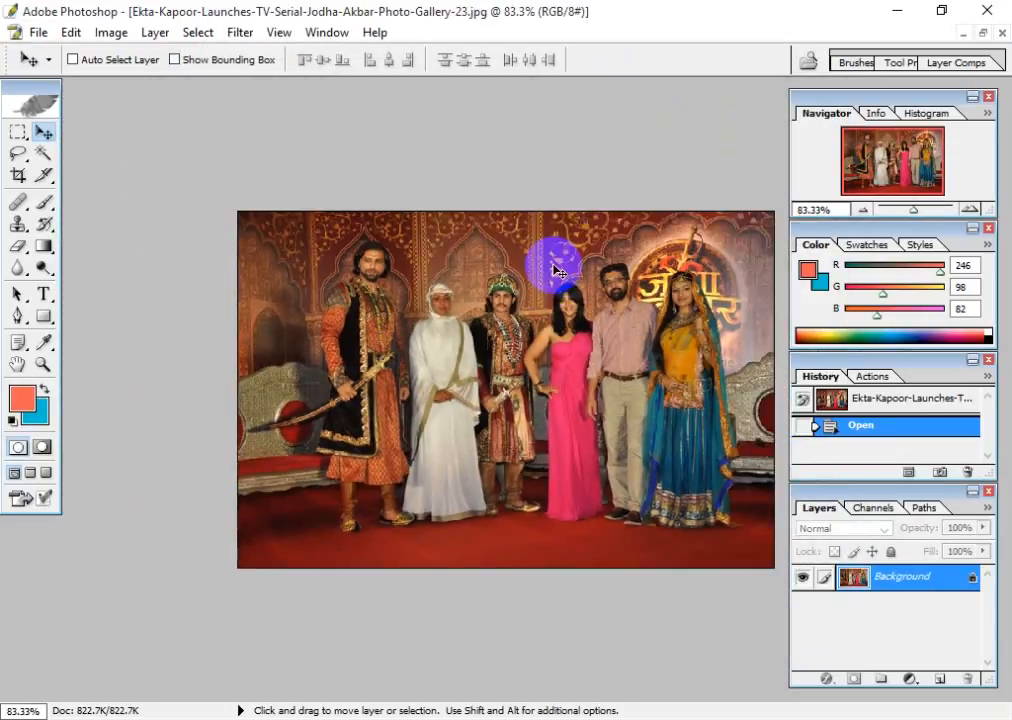
{"action": "left_click", "coordinate": [18, 175]}
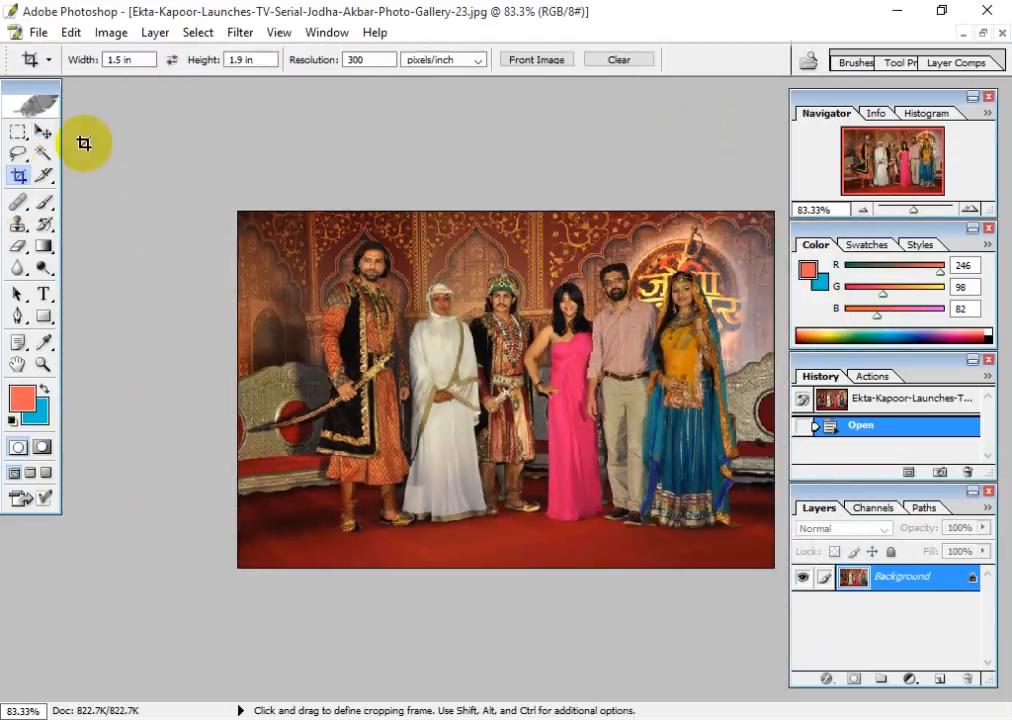
{"action": "left_click", "coordinate": [130, 59]}
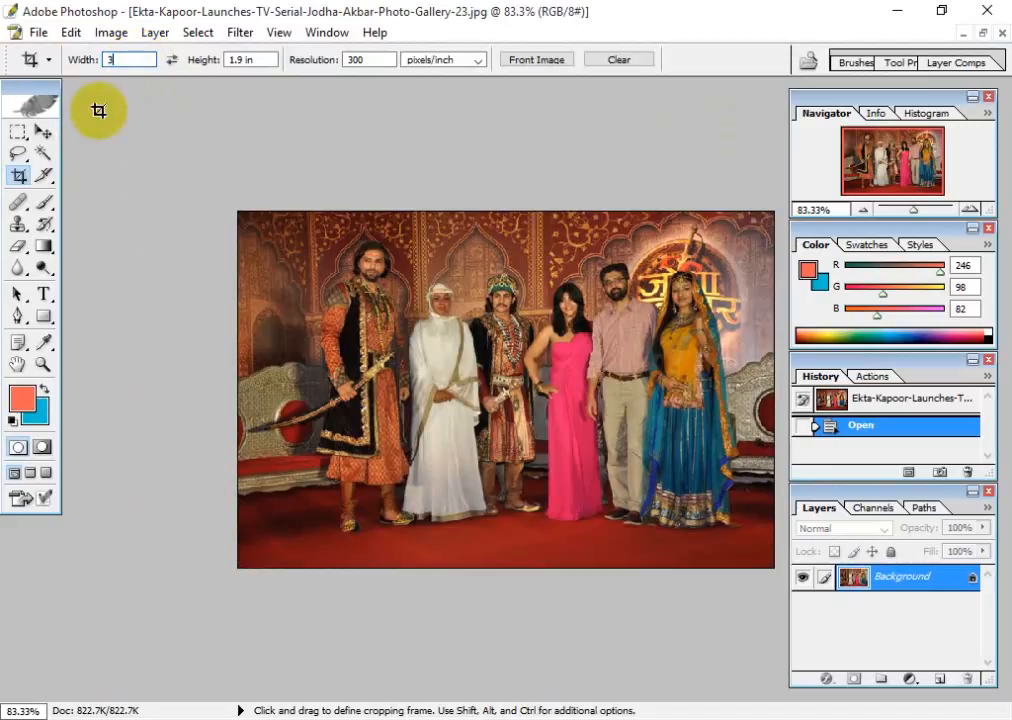
{"action": "type", "text": "3.5"}
{"action": "left_click", "coordinate": [267, 56]}
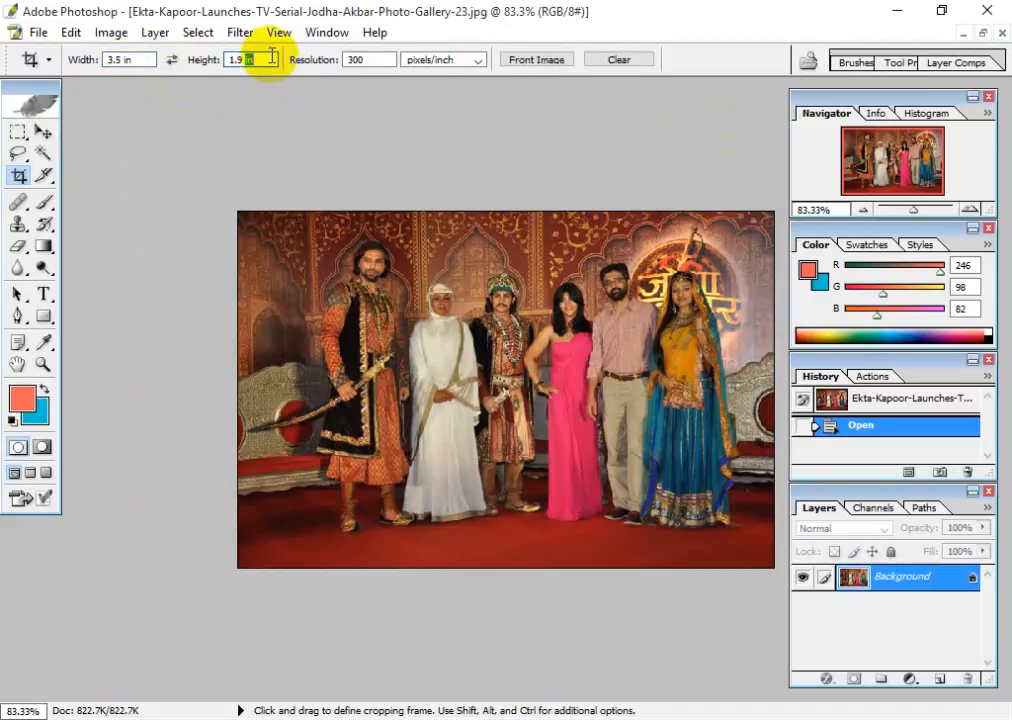
{"action": "left_click_drag", "start_coordinate": [273, 60], "coordinate": [55, 59]}
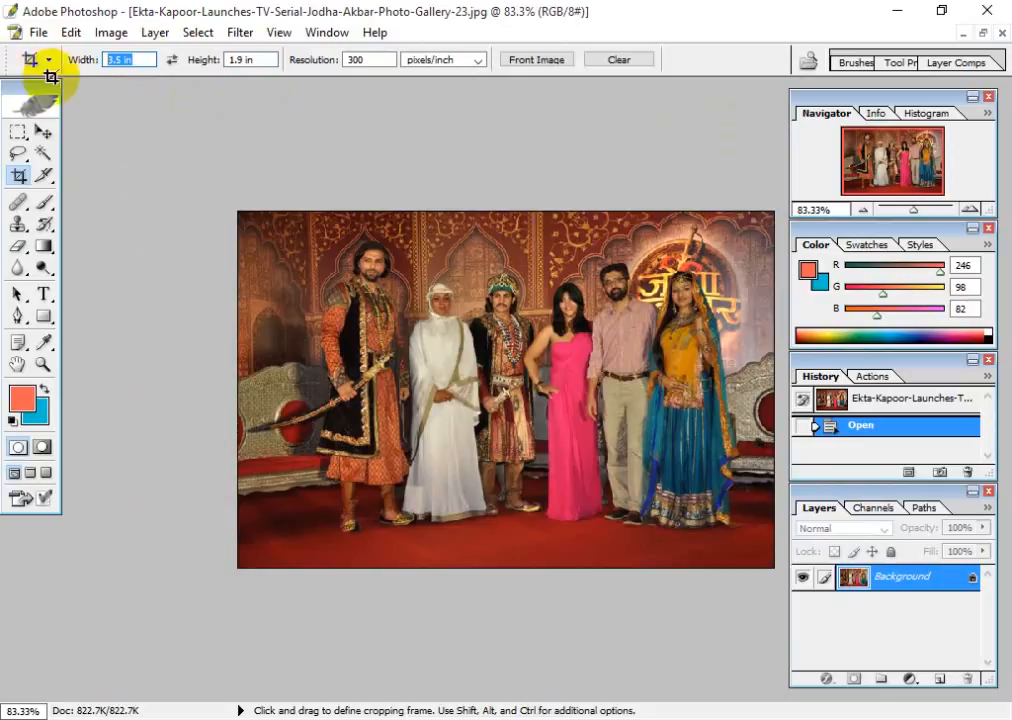
{"action": "type", "text": "5"}
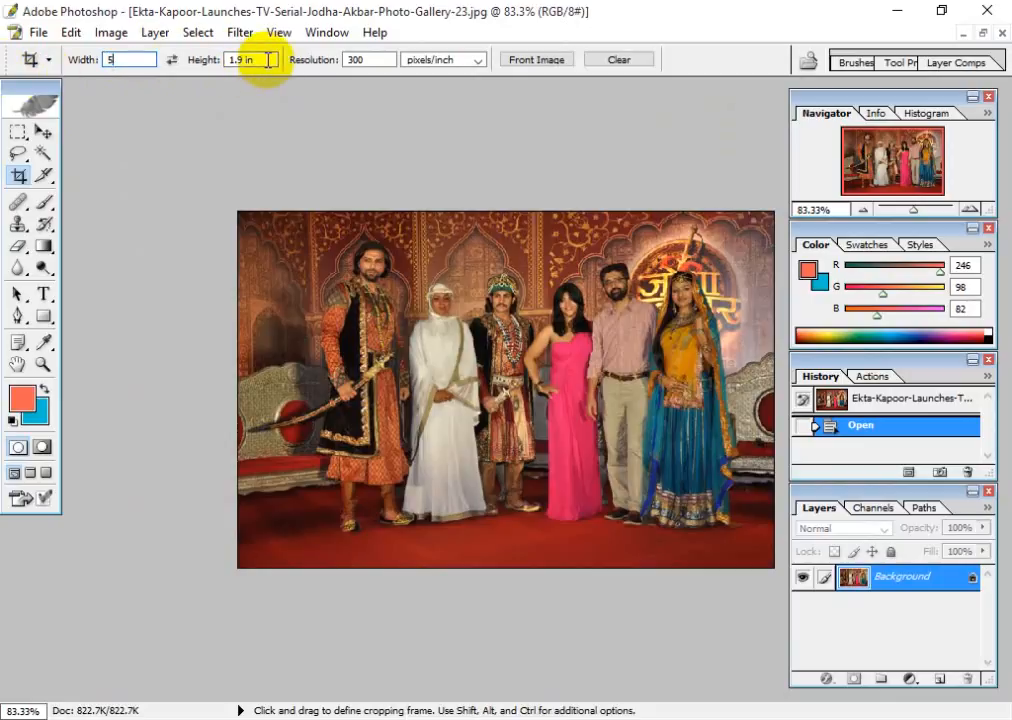
{"action": "key", "text": "Tab"}
{"action": "type", "text": "3.5"}
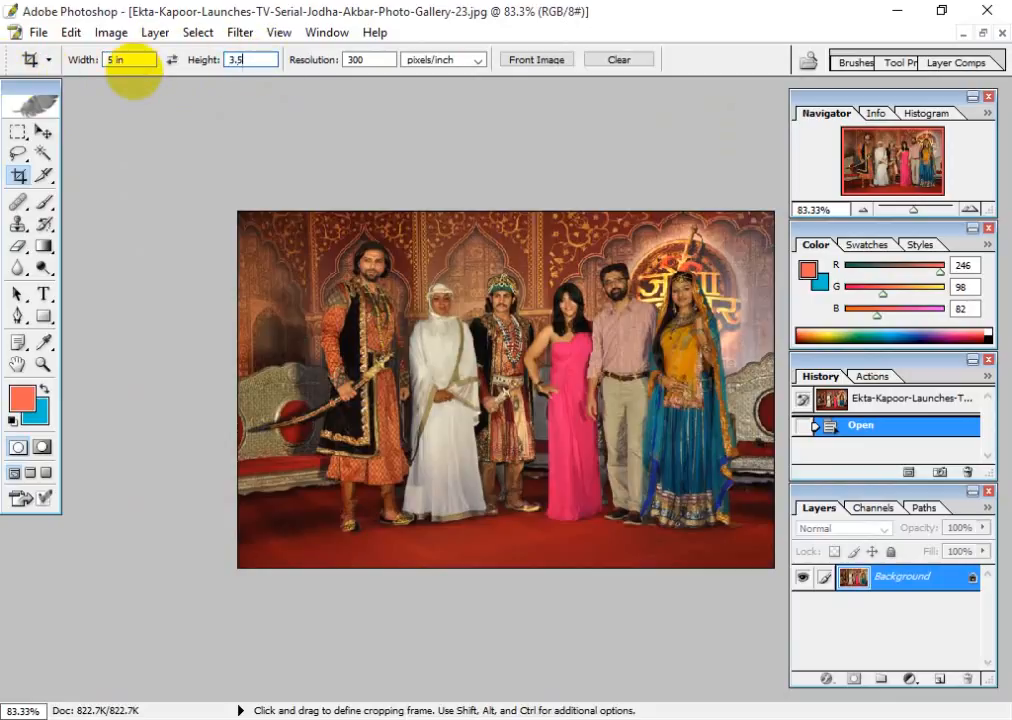
{"action": "key", "text": "Return"}
{"action": "left_click_drag", "start_coordinate": [197, 210], "coordinate": [976, 608]}
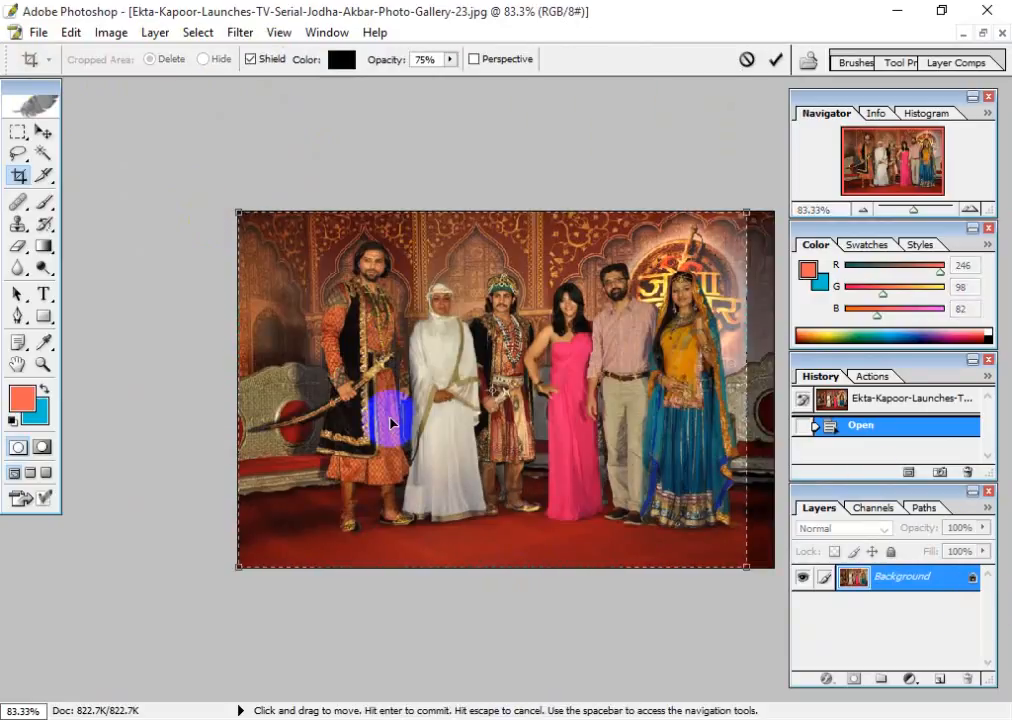
{"action": "key", "text": "shift+Right"}
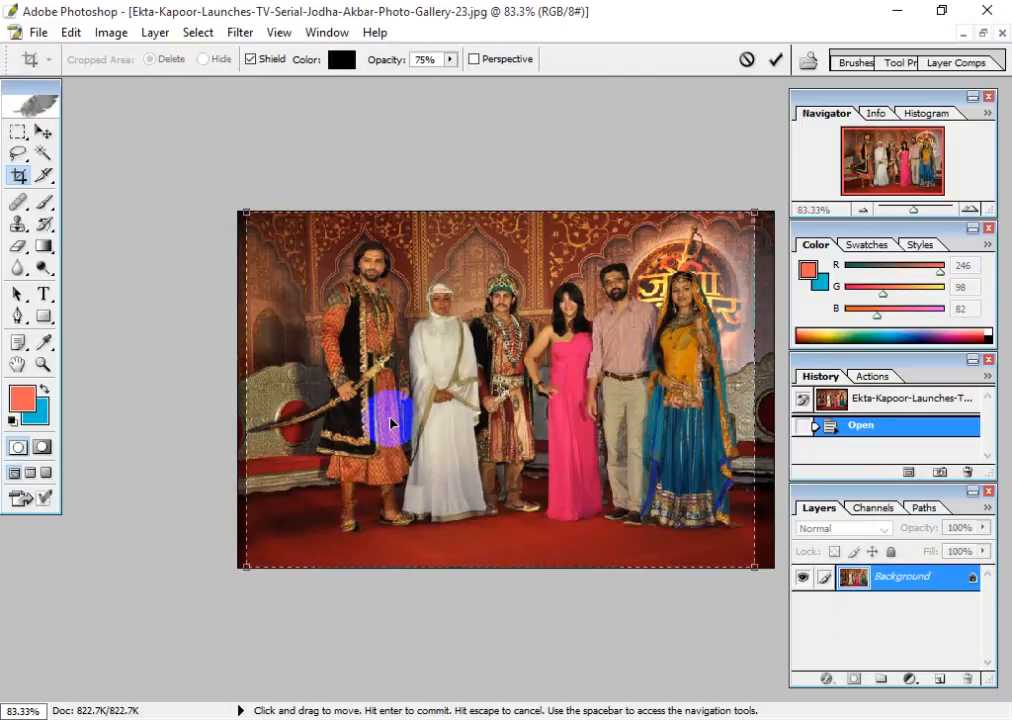
{"action": "key", "text": "Escape"}
Step: Float the group photo in its own window, duplicate it under the default copy name, and move the duplicate aside
{"action": "left_click", "coordinate": [983, 33]}
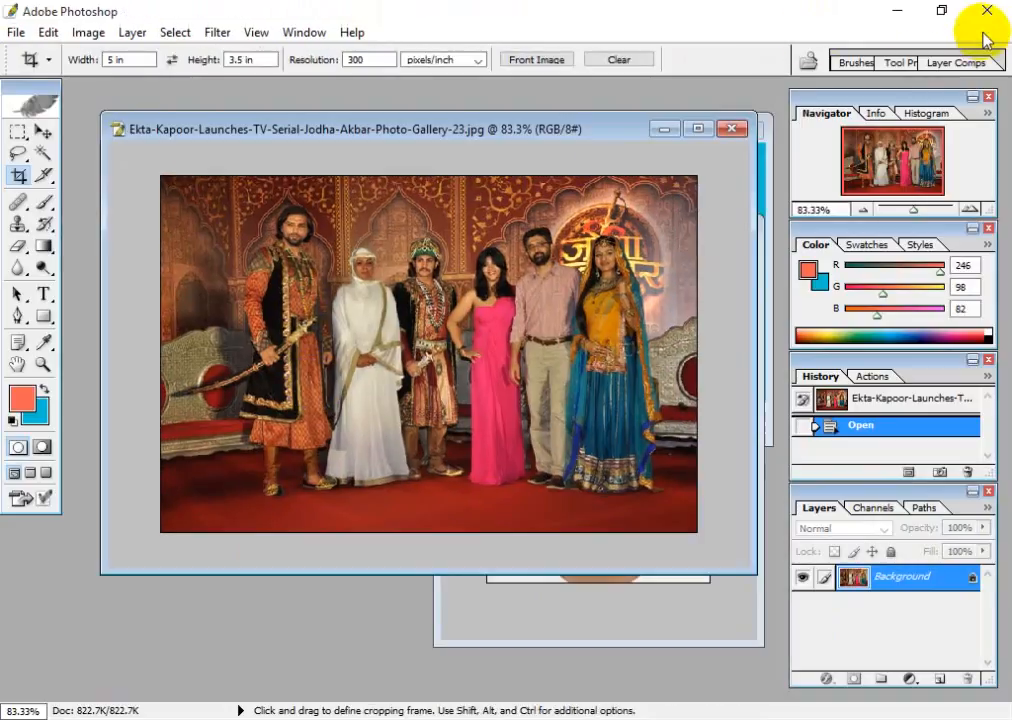
{"action": "right_click", "coordinate": [408, 137]}
{"action": "left_click", "coordinate": [423, 141]}
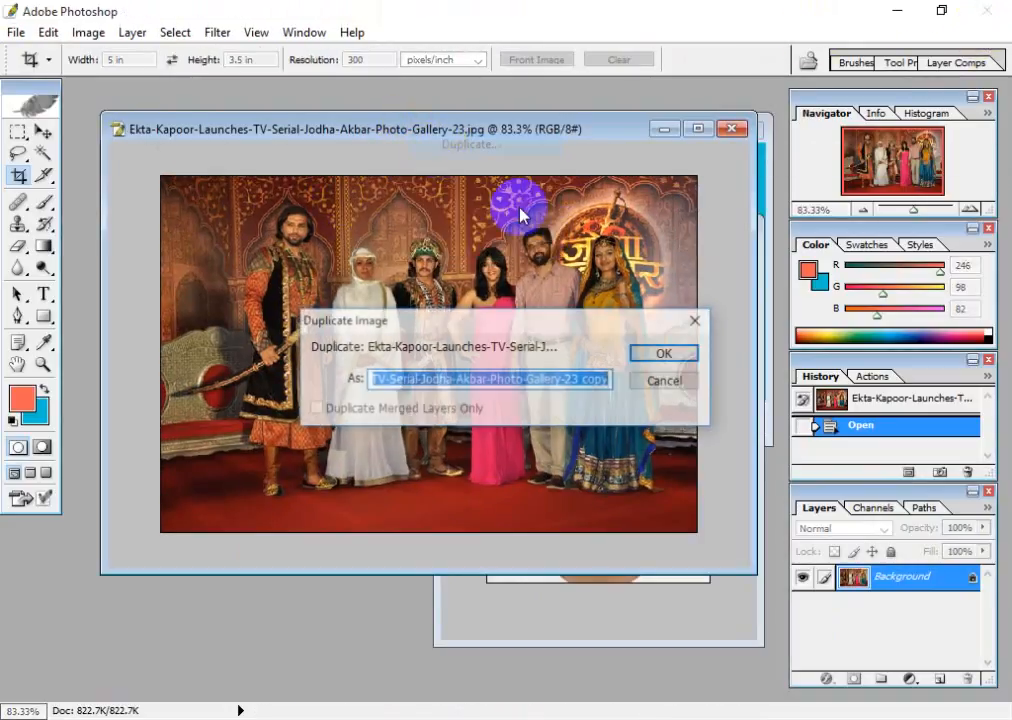
{"action": "left_click", "coordinate": [655, 360]}
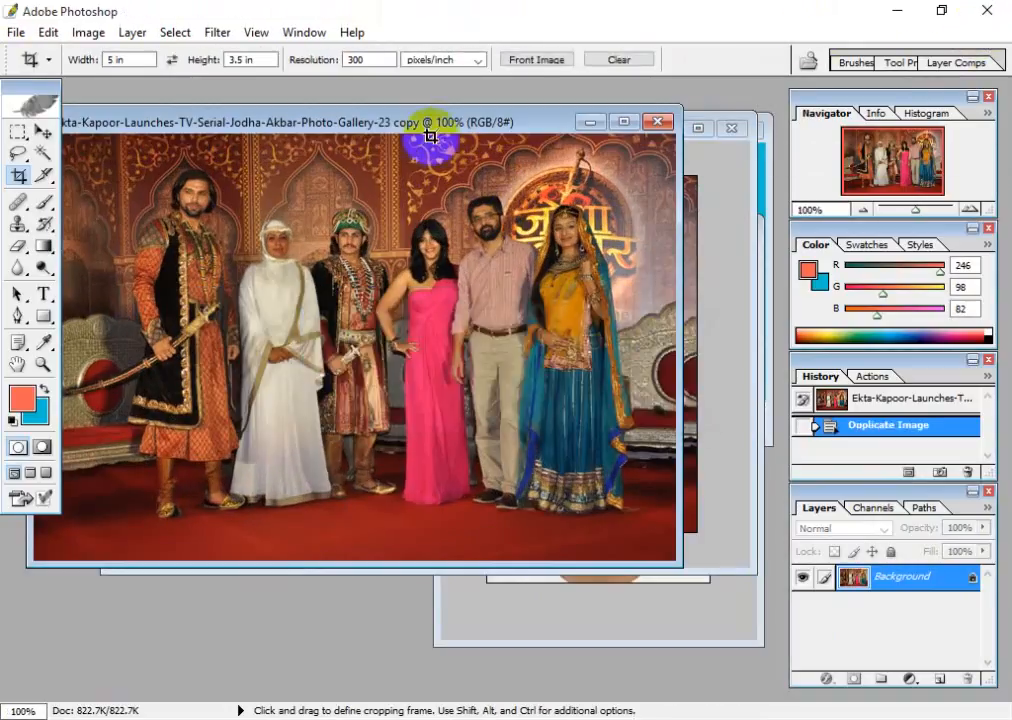
{"action": "left_click_drag", "start_coordinate": [429, 136], "coordinate": [249, 122]}
Step: Crop the original group photo to 5 × 3.5 in at full image height, with the frame centred horizontally on the six people
{"action": "left_click", "coordinate": [524, 131]}
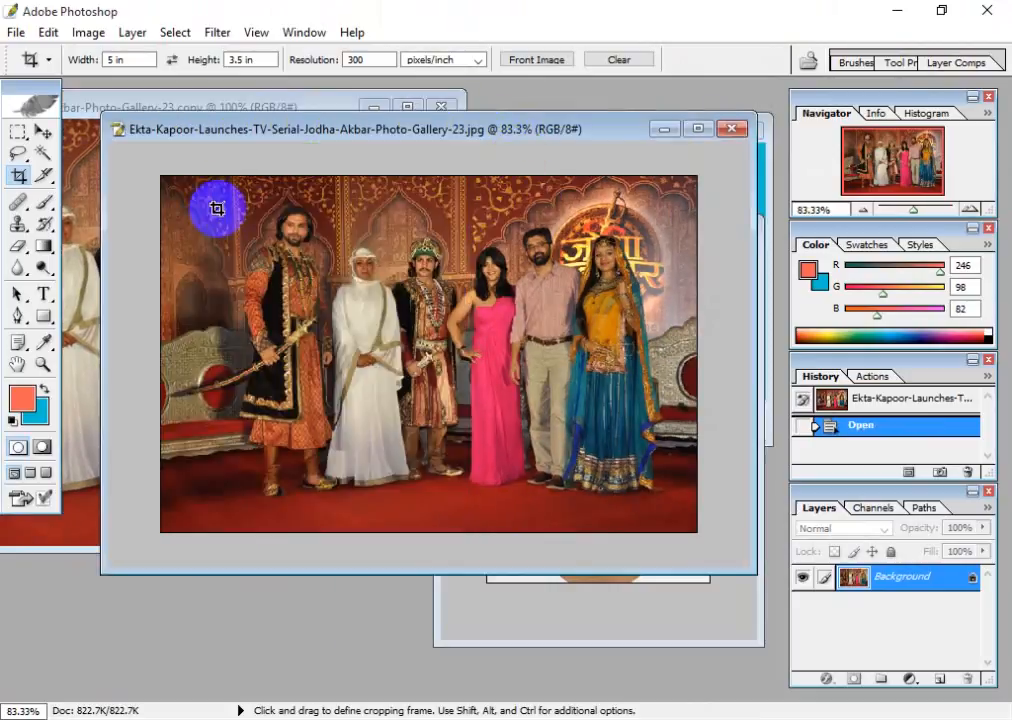
{"action": "left_click_drag", "start_coordinate": [162, 170], "coordinate": [812, 551]}
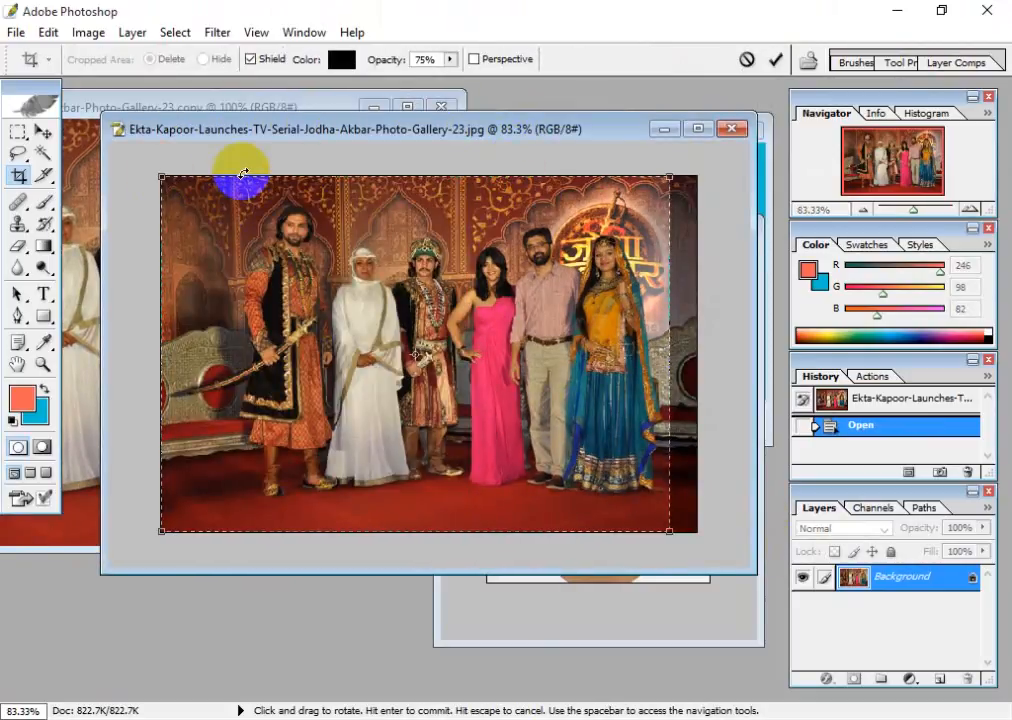
{"action": "key", "text": "Right"}
{"action": "key", "text": "Right"}
{"action": "key", "text": "Right"}
{"action": "key", "text": "Right"}
{"action": "key", "text": "Right"}
{"action": "key", "text": "Right"}
{"action": "key", "text": "Right"}
{"action": "key", "text": "Right"}
{"action": "key", "text": "Right"}
{"action": "key", "text": "Right"}
{"action": "key", "text": "Right"}
{"action": "key", "text": "Right"}
{"action": "key", "text": "Right"}
{"action": "key", "text": "Right"}
{"action": "key", "text": "Right"}
{"action": "key", "text": "Right"}
{"action": "key", "text": "Right"}
{"action": "key", "text": "Right"}
{"action": "key", "text": "Right"}
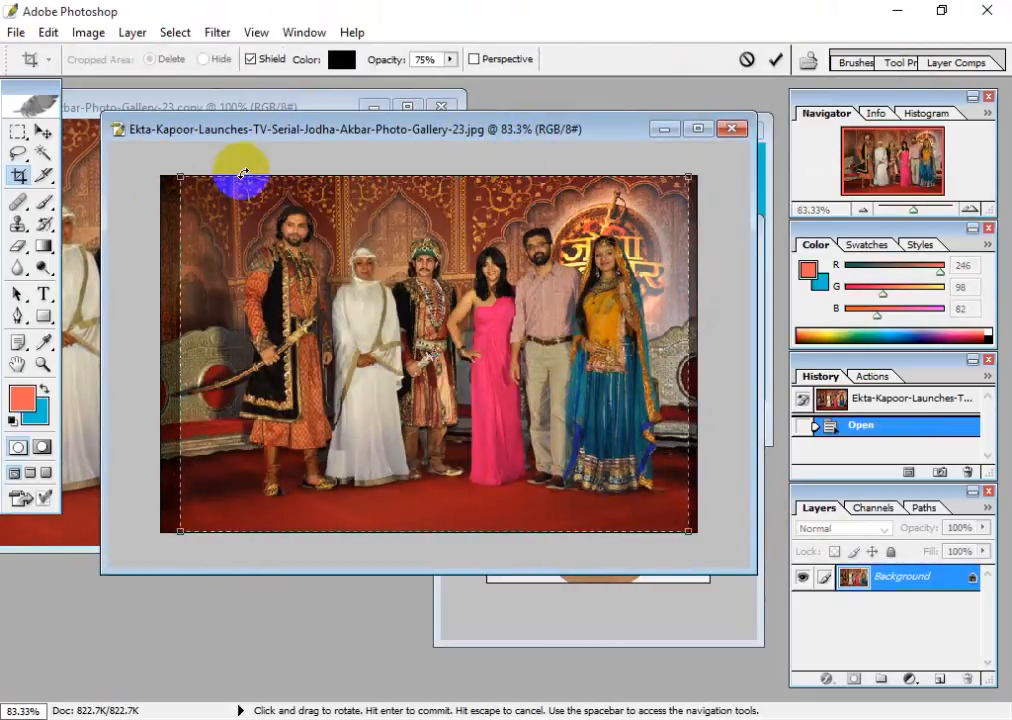
{"action": "key", "text": "Left"}
{"action": "key", "text": "Left"}
{"action": "key", "text": "Left"}
{"action": "key", "text": "Left"}
{"action": "key", "text": "Left"}
{"action": "key", "text": "Left"}
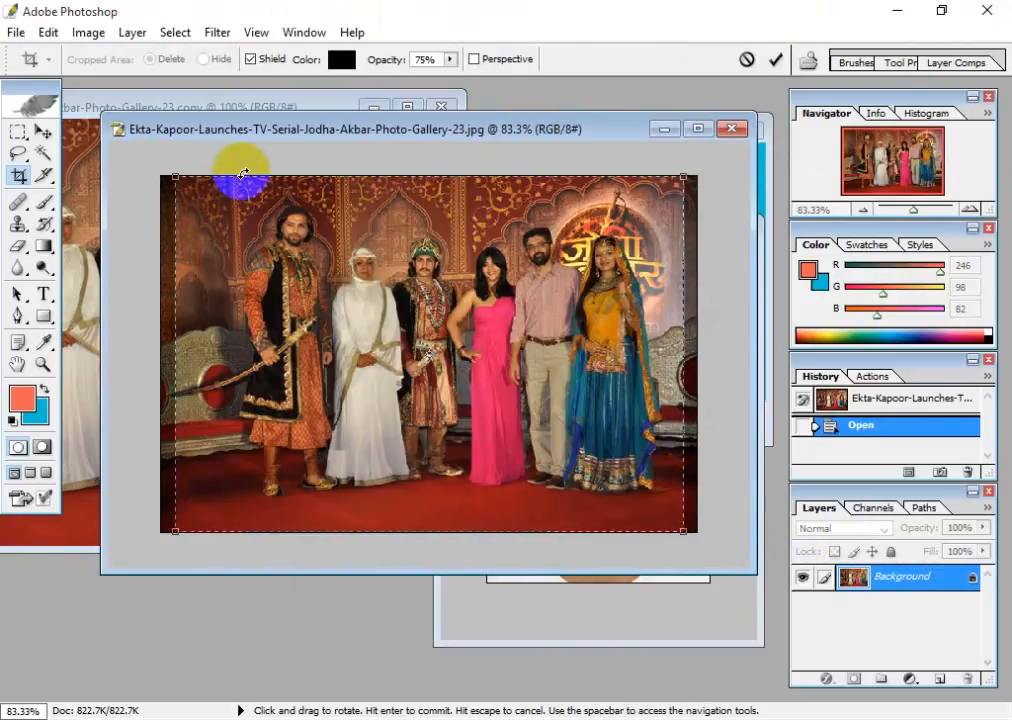
{"action": "left_click", "coordinate": [776, 68]}
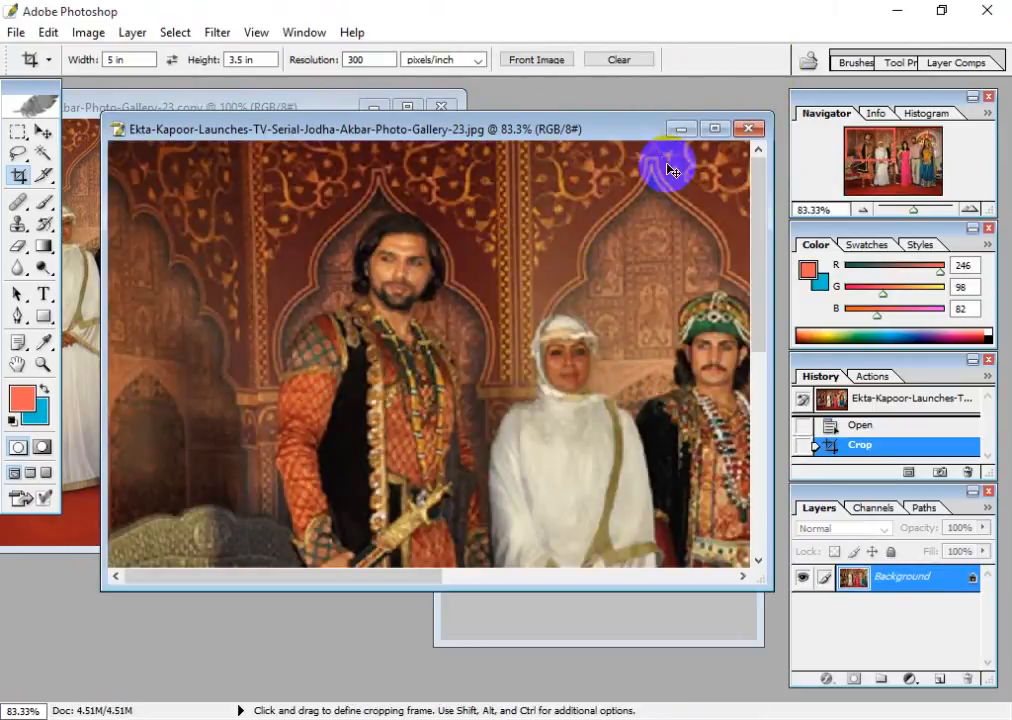
Step: Show the cropped group photo at 25% zoom in a smaller window and arrange it beside the uncropped copy
{"action": "key", "text": "ctrl+0"}
{"action": "key", "text": "ctrl+minus"}
{"action": "key", "text": "ctrl+minus"}
{"action": "key", "text": "ctrl+minus"}
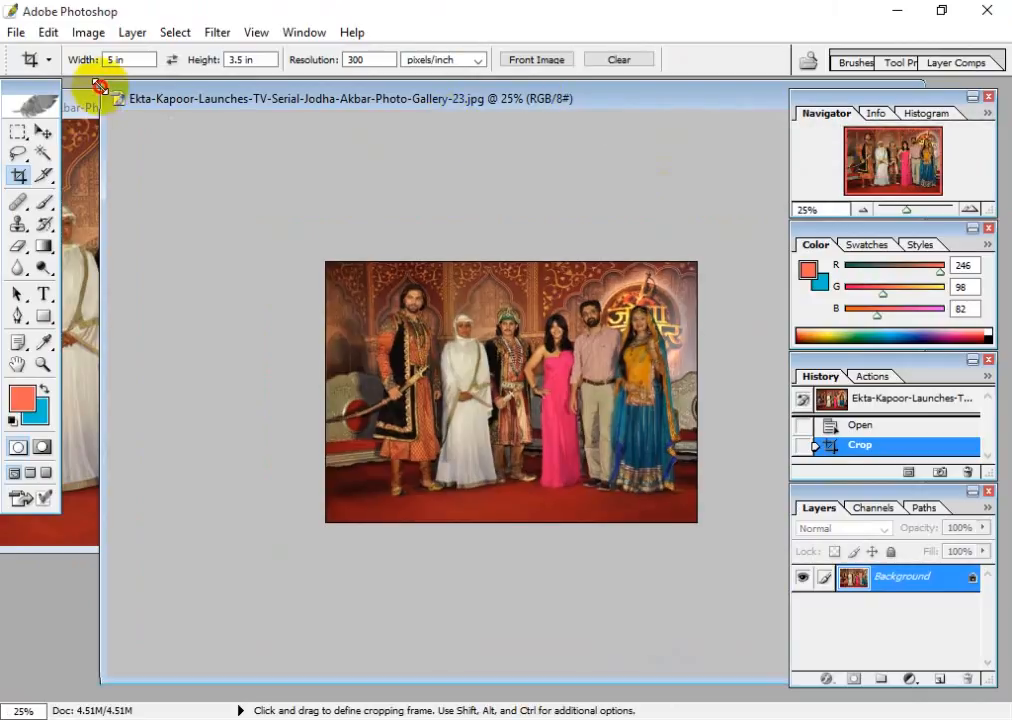
{"action": "left_click_drag", "start_coordinate": [100, 86], "coordinate": [400, 271]}
{"action": "left_click_drag", "start_coordinate": [557, 283], "coordinate": [491, 131]}
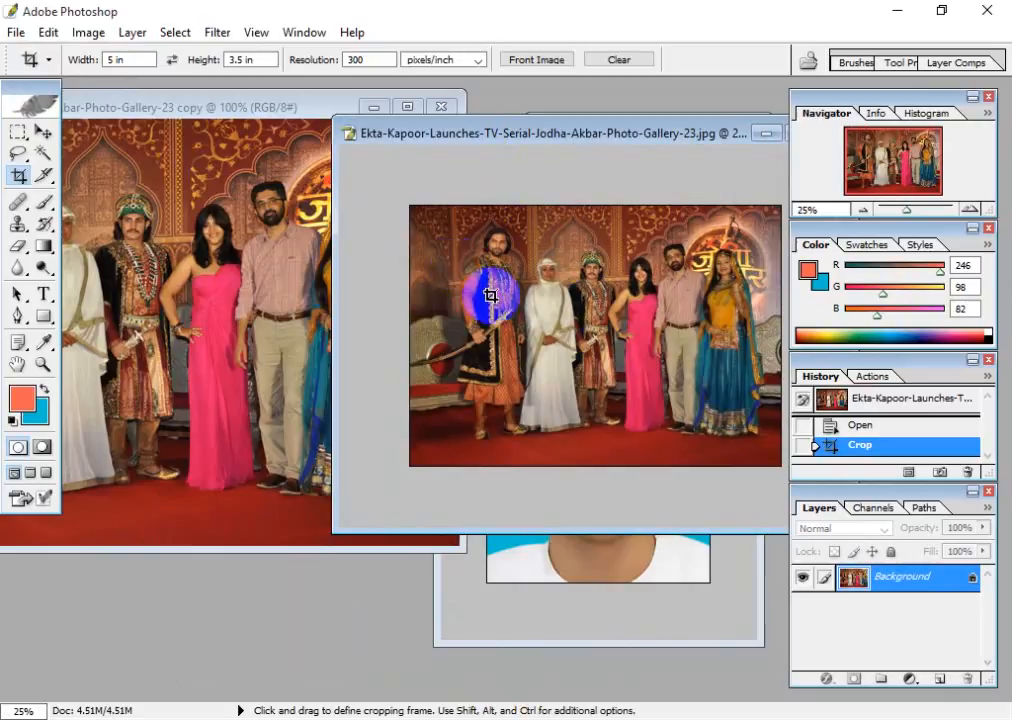
{"action": "left_click_drag", "start_coordinate": [180, 107], "coordinate": [346, 168]}
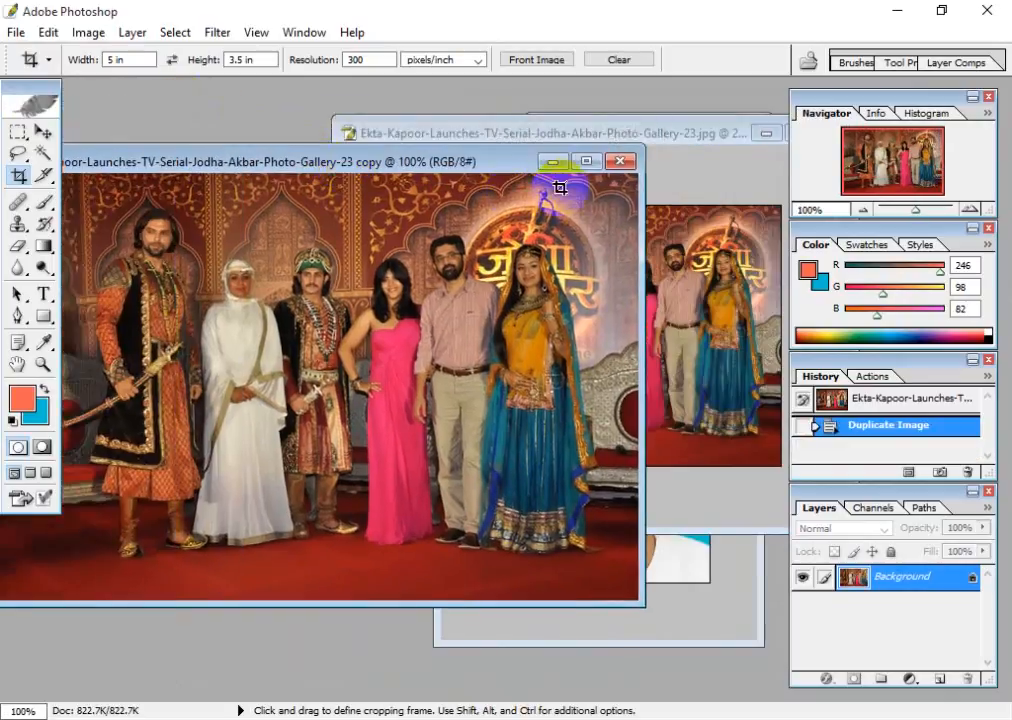
Step: Maximize the group photo copy and set the Crop tool to a width of 6 in and a height of 4 in
{"action": "left_click", "coordinate": [587, 161]}
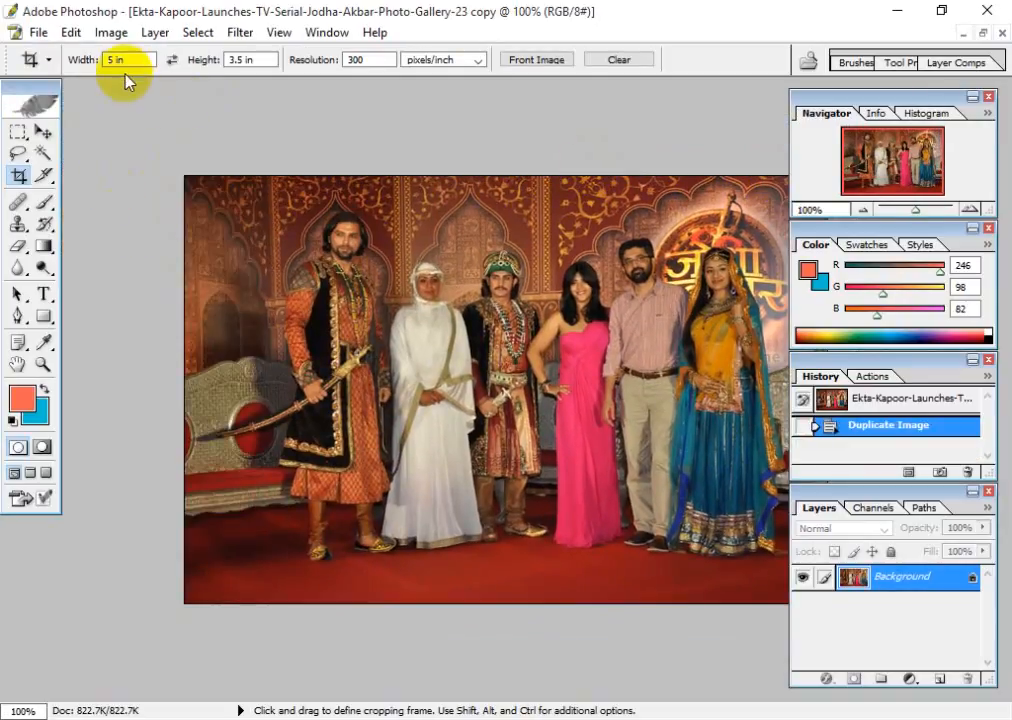
{"action": "left_click", "coordinate": [228, 60]}
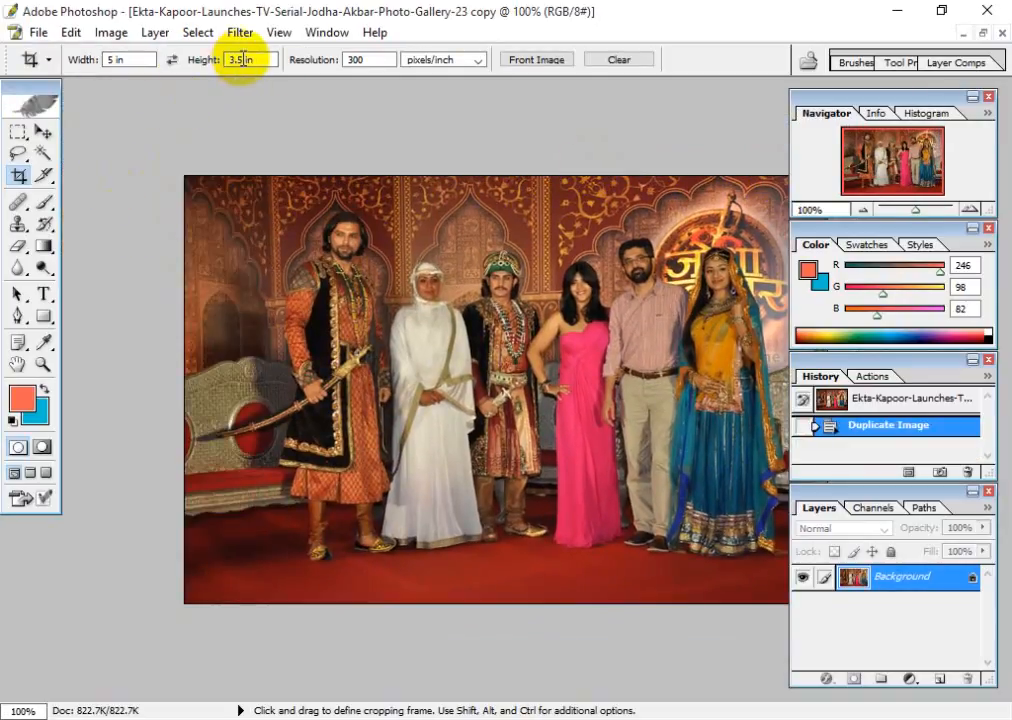
{"action": "left_click_drag", "start_coordinate": [243, 59], "coordinate": [172, 68]}
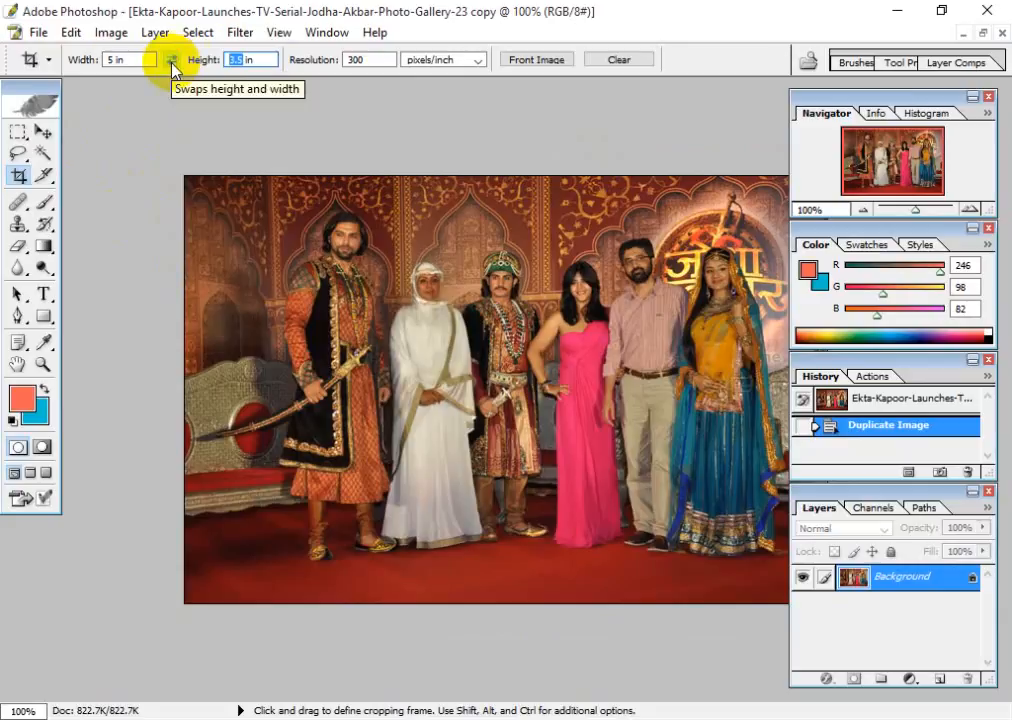
{"action": "type", "text": "4"}
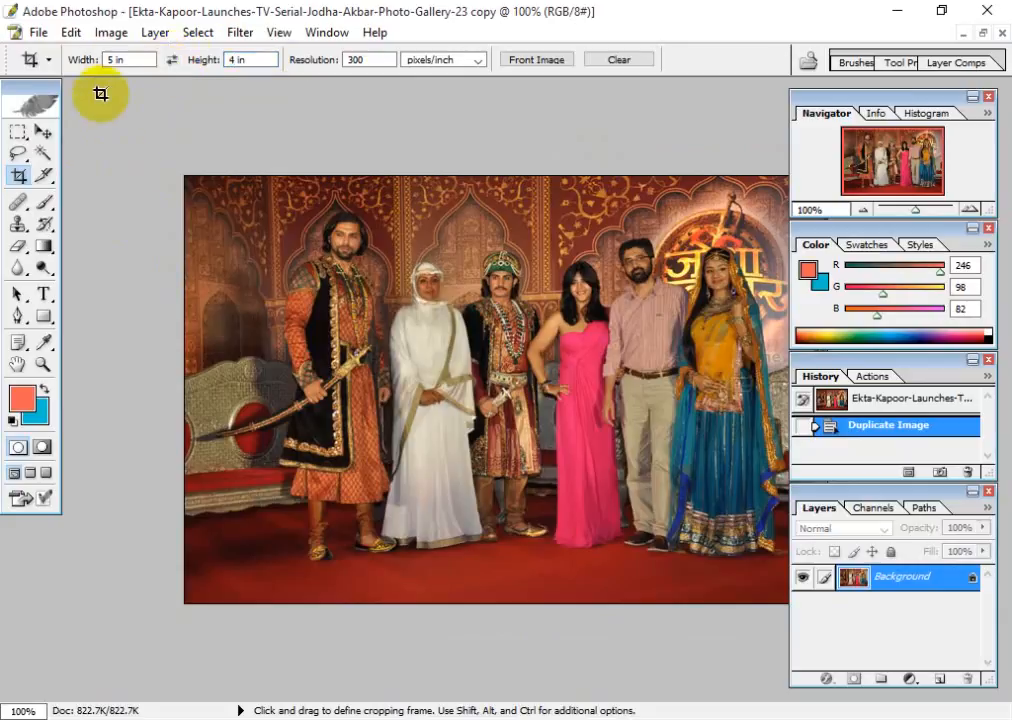
{"action": "double_click", "coordinate": [111, 59]}
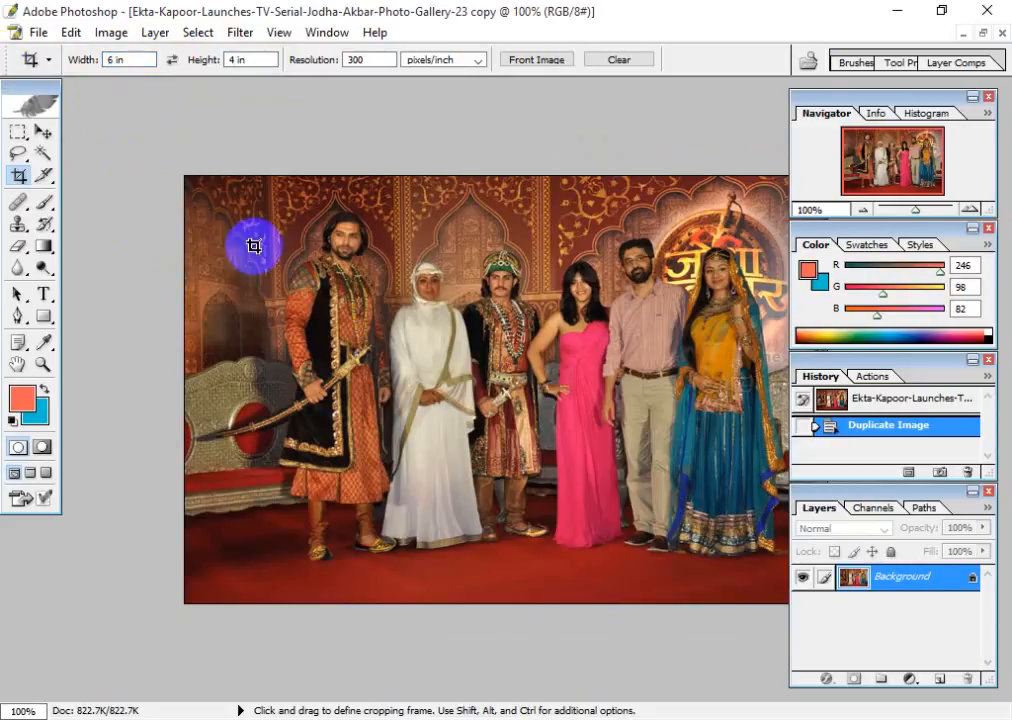
Step: Crop the group photo copy to 6 × 4 in, with the frame covering nearly the whole image
{"action": "left_click_drag", "start_coordinate": [195, 177], "coordinate": [789, 598]}
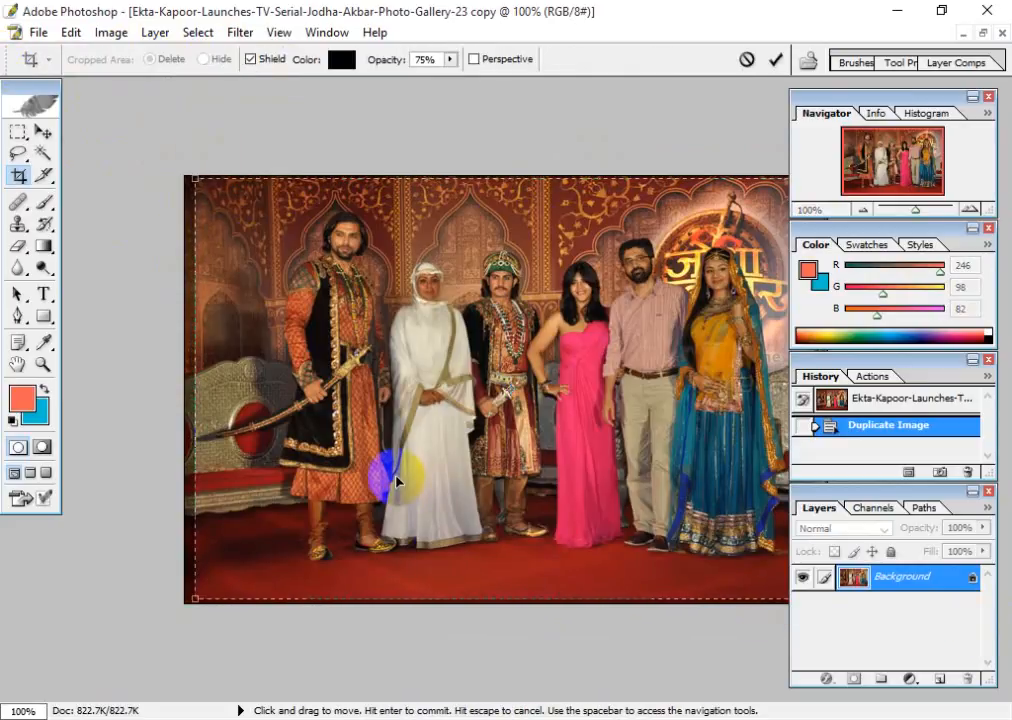
{"action": "key", "text": "ctrl+minus"}
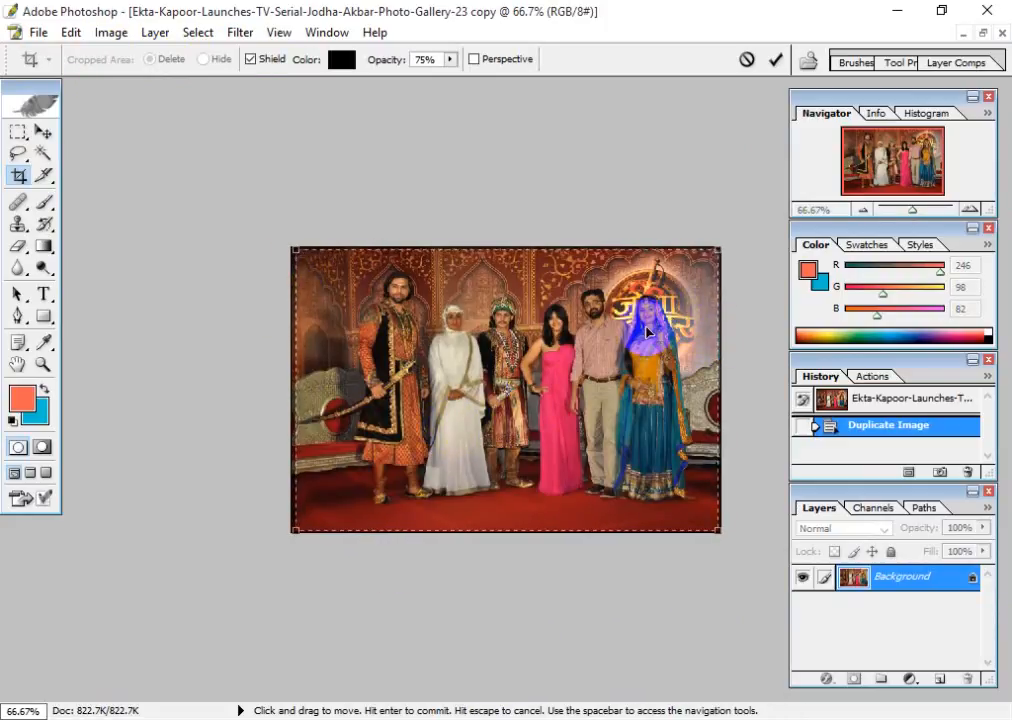
{"action": "left_click", "coordinate": [777, 66]}
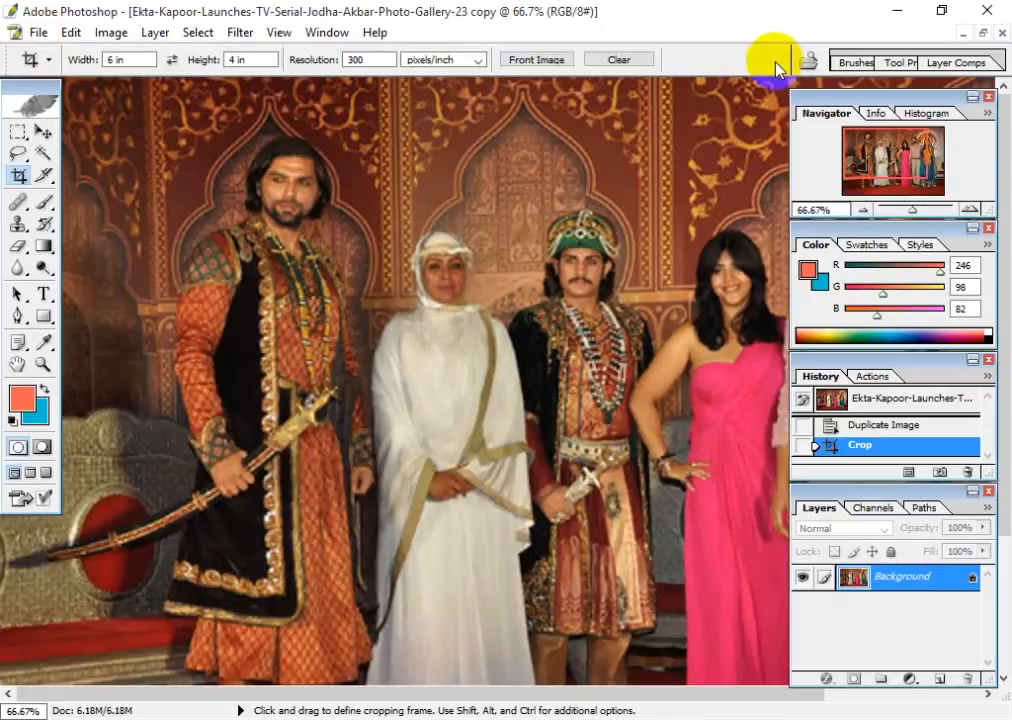
{"action": "key", "text": "ctrl+minus"}
{"action": "key", "text": "ctrl+minus"}
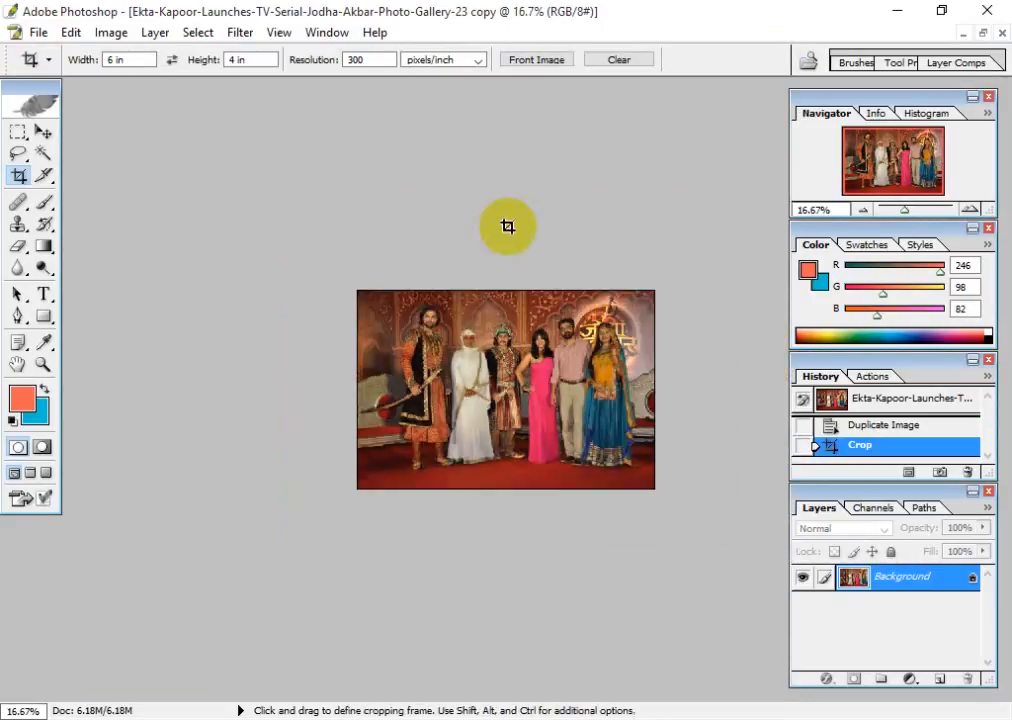
Step: Float the 6 × 4 in copy in a smaller window and arrange both group photo windows on one side of the workspace
{"action": "left_click", "coordinate": [44, 134]}
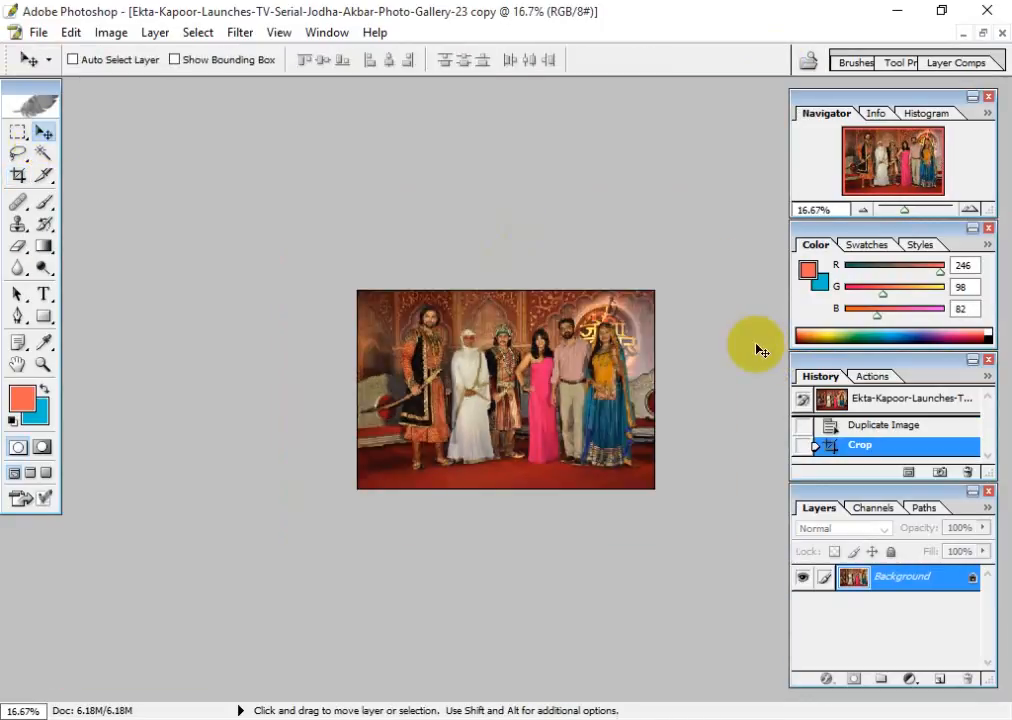
{"action": "left_click", "coordinate": [982, 35]}
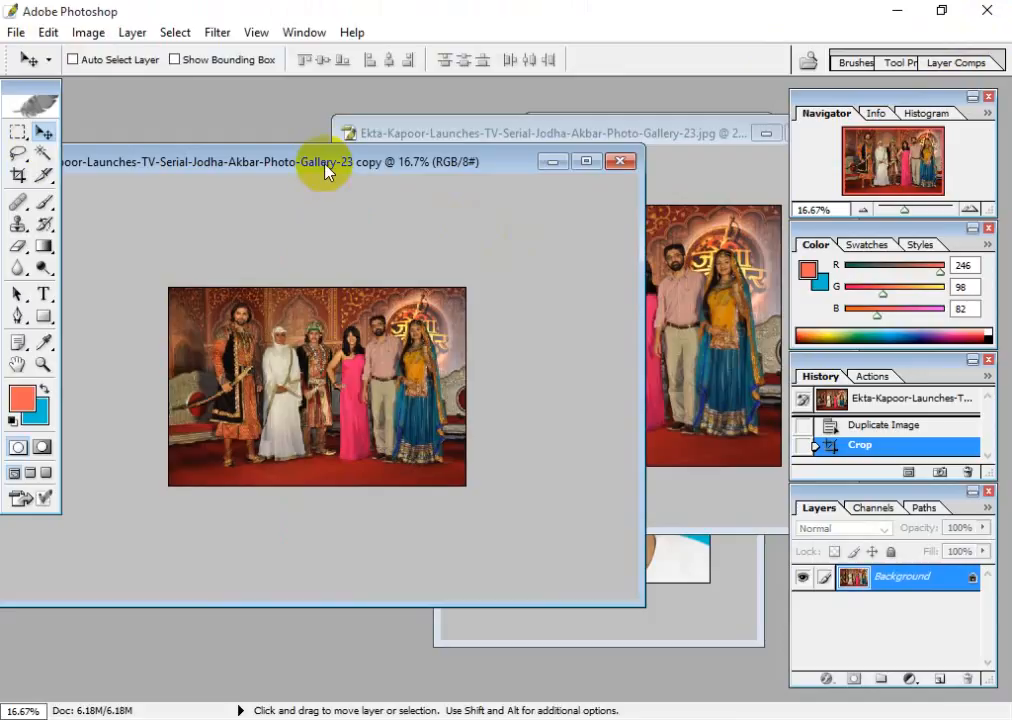
{"action": "left_click_drag", "start_coordinate": [641, 601], "coordinate": [368, 489]}
{"action": "left_click_drag", "start_coordinate": [155, 173], "coordinate": [569, 289]}
{"action": "left_click", "coordinate": [517, 131]}
{"action": "left_click_drag", "start_coordinate": [566, 141], "coordinate": [437, 146]}
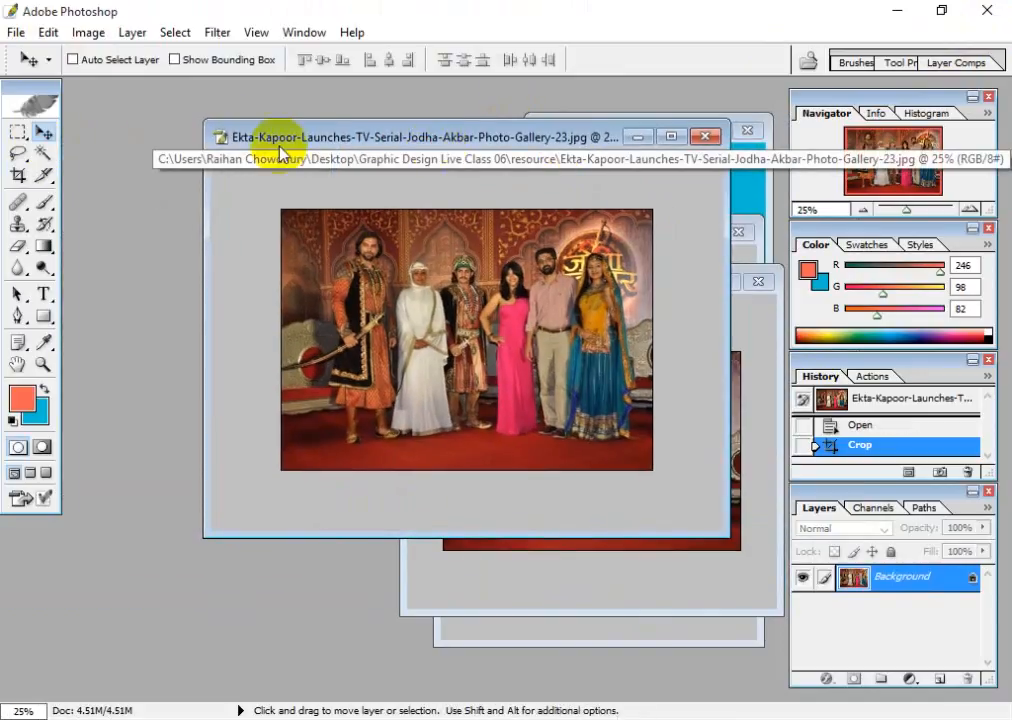
{"action": "left_click_drag", "start_coordinate": [204, 121], "coordinate": [310, 170]}
{"action": "left_click_drag", "start_coordinate": [460, 207], "coordinate": [576, 178]}
Step: Create a new document from the A4 preset at 300 pixels/inch and place its window clear of the photo windows
{"action": "left_click", "coordinate": [18, 33]}
{"action": "left_click", "coordinate": [60, 57]}
{"action": "left_click_drag", "start_coordinate": [355, 185], "coordinate": [352, 150]}
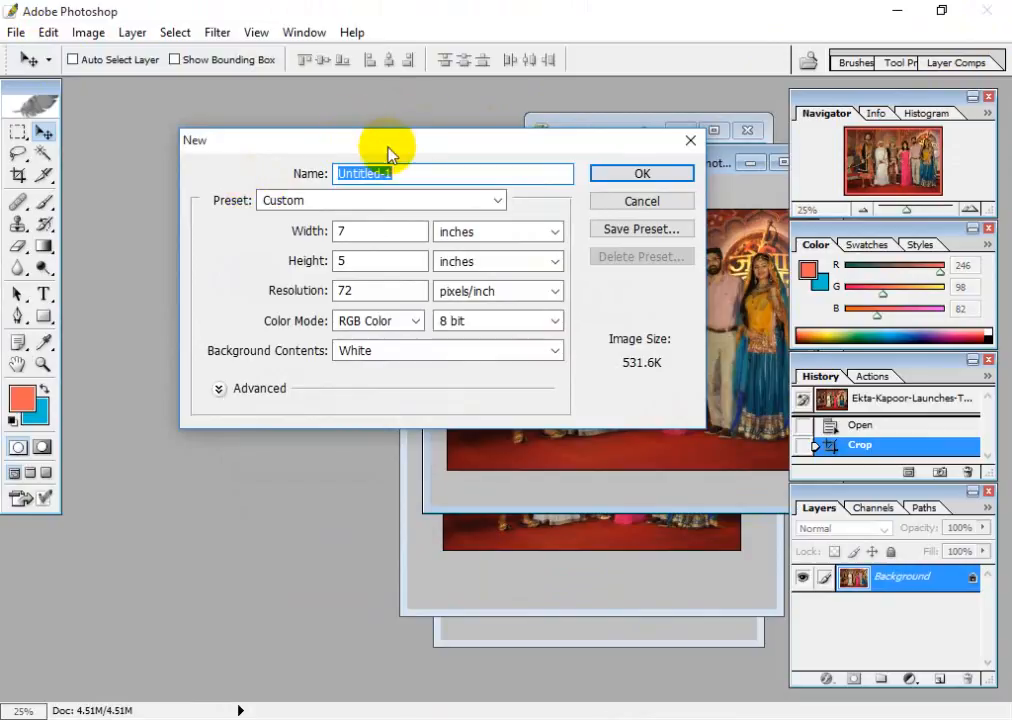
{"action": "left_click_drag", "start_coordinate": [388, 148], "coordinate": [313, 140]}
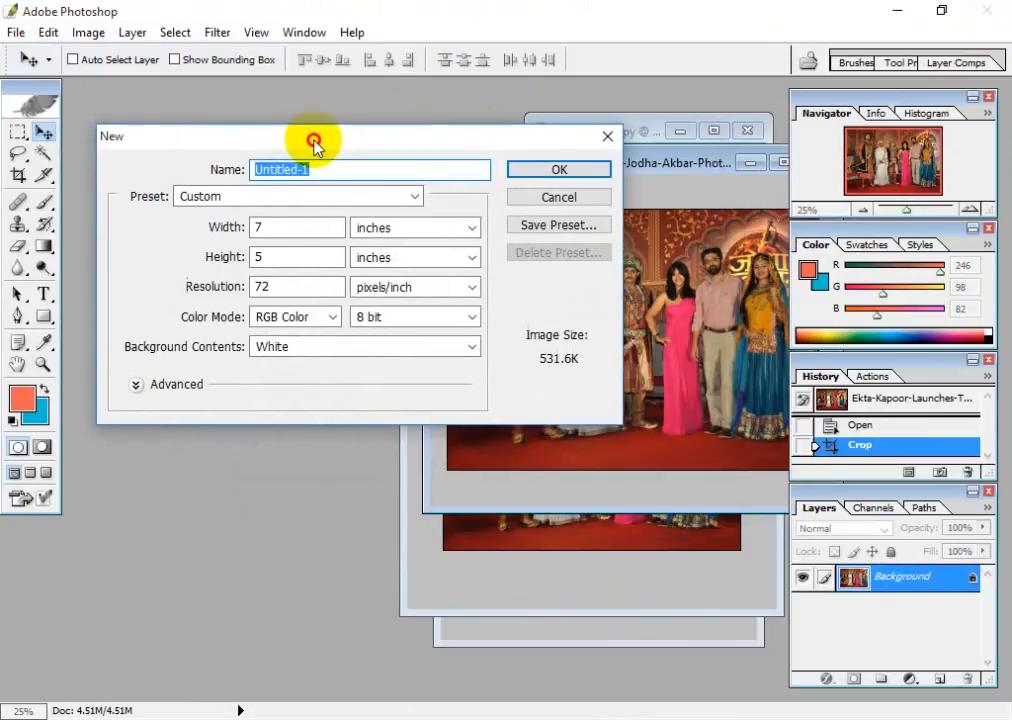
{"action": "left_click", "coordinate": [343, 197]}
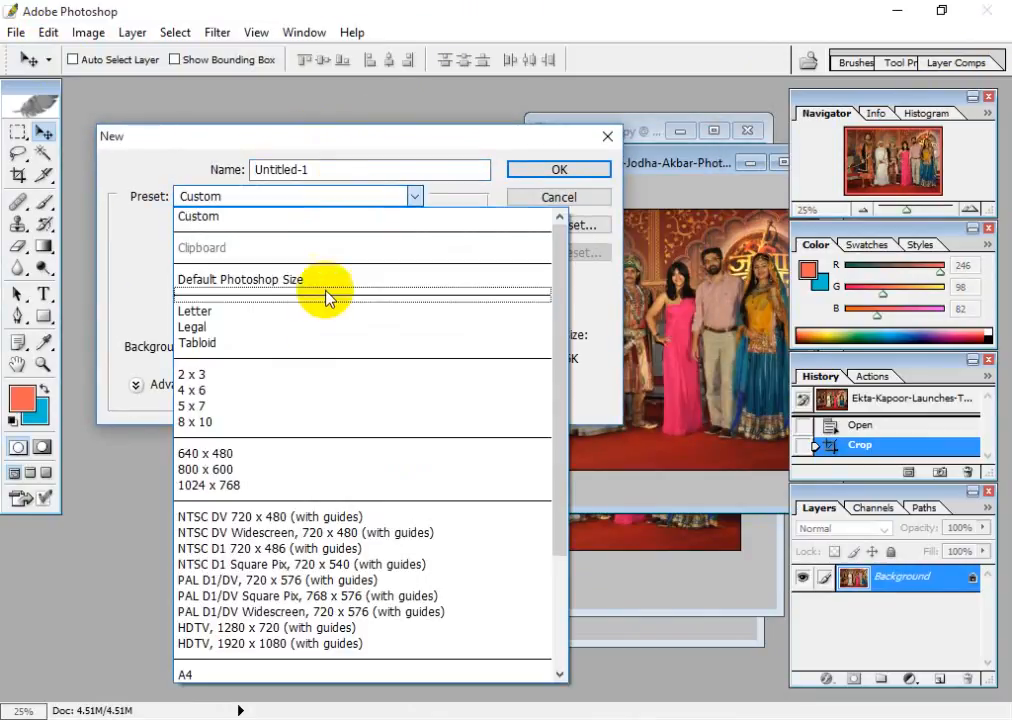
{"action": "left_click", "coordinate": [201, 675]}
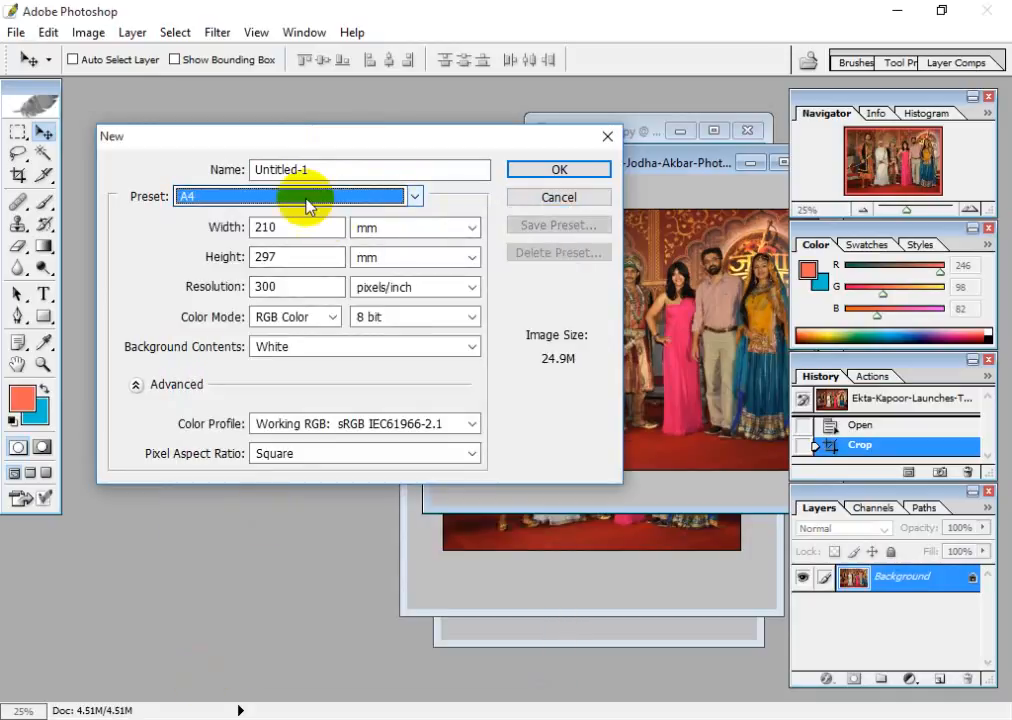
{"action": "left_click", "coordinate": [556, 169]}
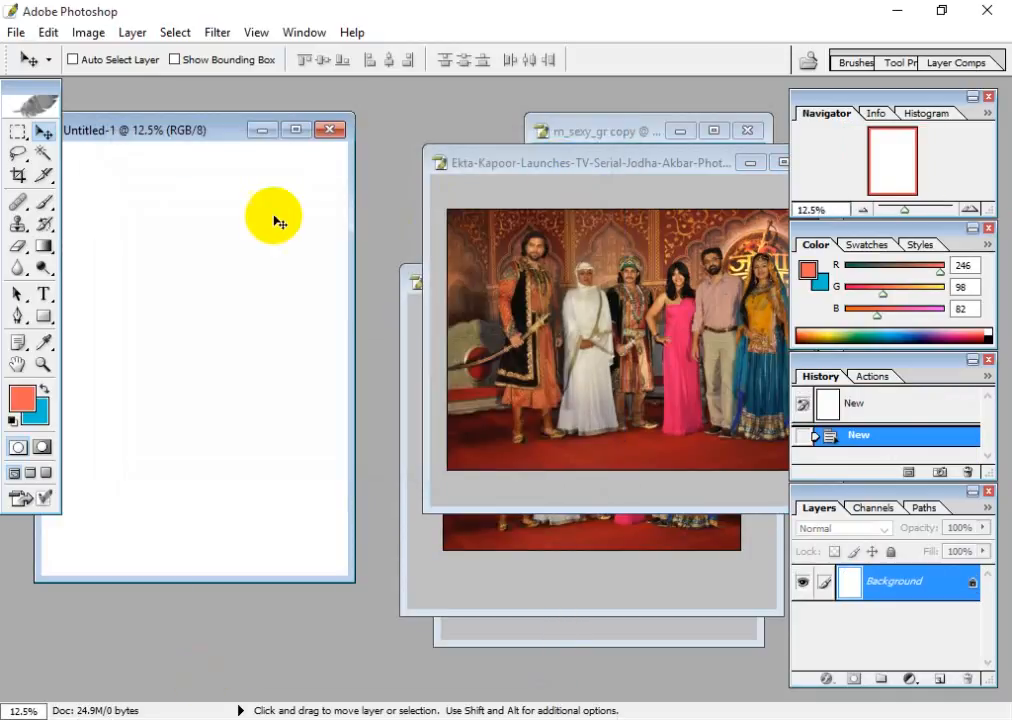
{"action": "left_click_drag", "start_coordinate": [187, 140], "coordinate": [255, 142]}
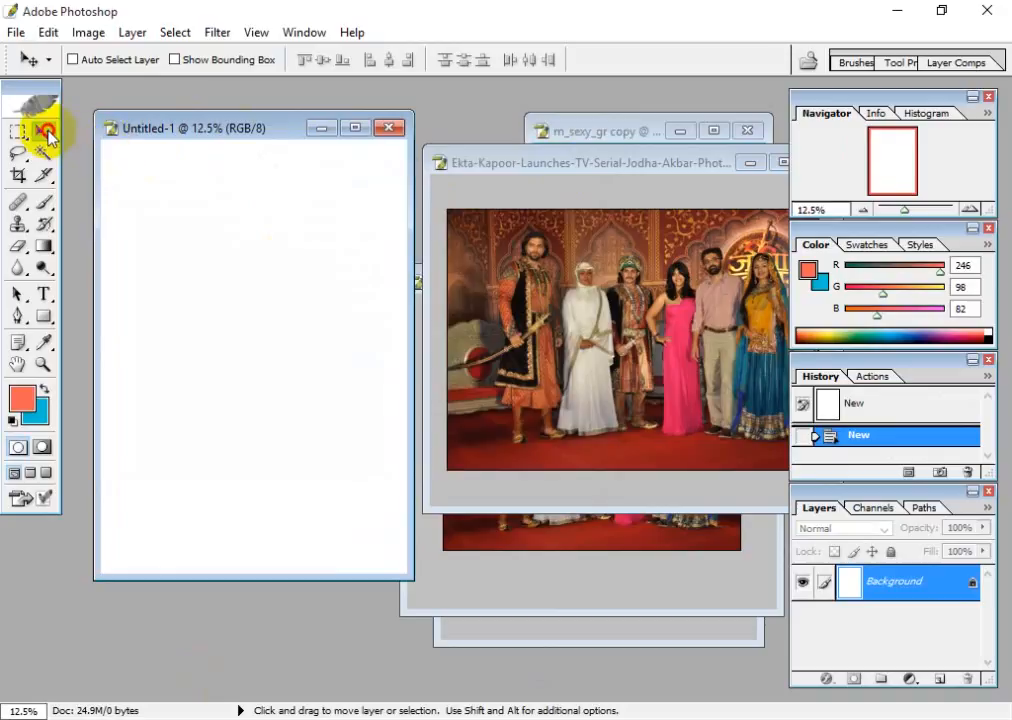
Step: Move the 5 × 3.5 in group photo aside and copy the m_sexy_gr.jpg portrait into the upper-left area of the A4 page
{"action": "left_click", "coordinate": [444, 207]}
{"action": "left_click_drag", "start_coordinate": [599, 169], "coordinate": [726, 303]}
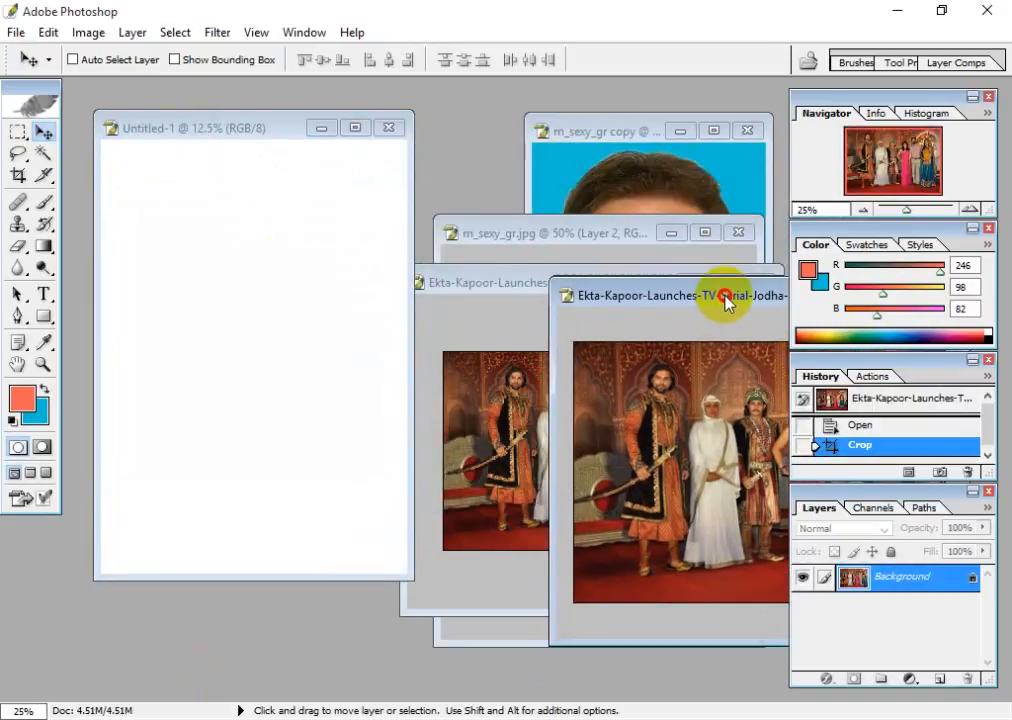
{"action": "left_click", "coordinate": [608, 192]}
{"action": "left_click", "coordinate": [478, 233]}
{"action": "left_click_drag", "start_coordinate": [595, 391], "coordinate": [595, 392]}
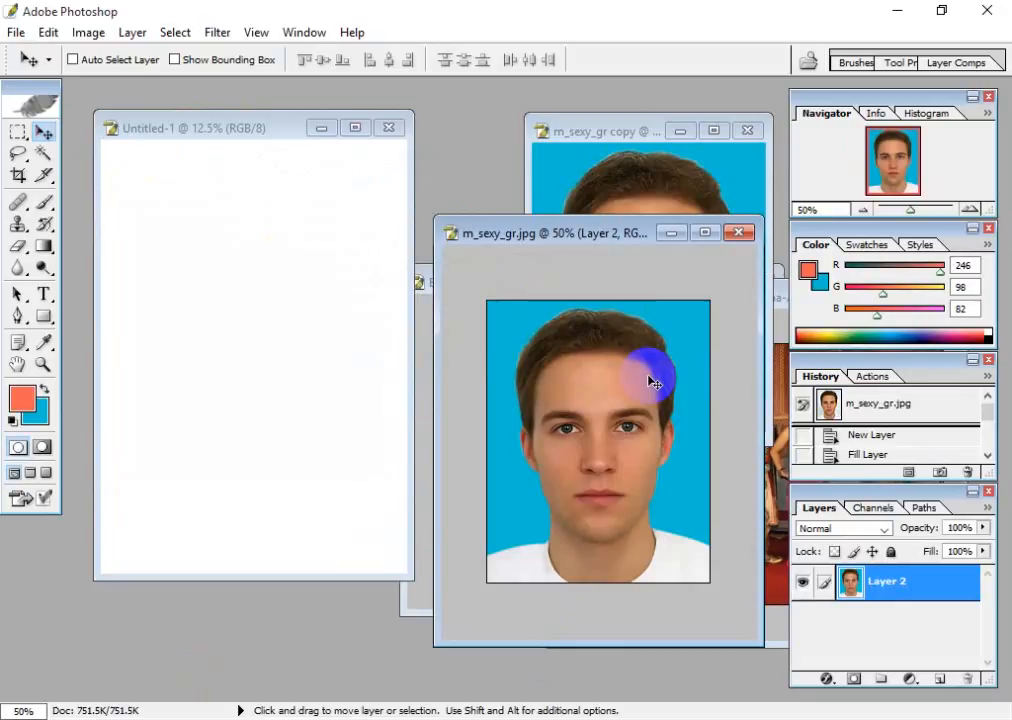
{"action": "left_click_drag", "start_coordinate": [621, 412], "coordinate": [214, 233]}
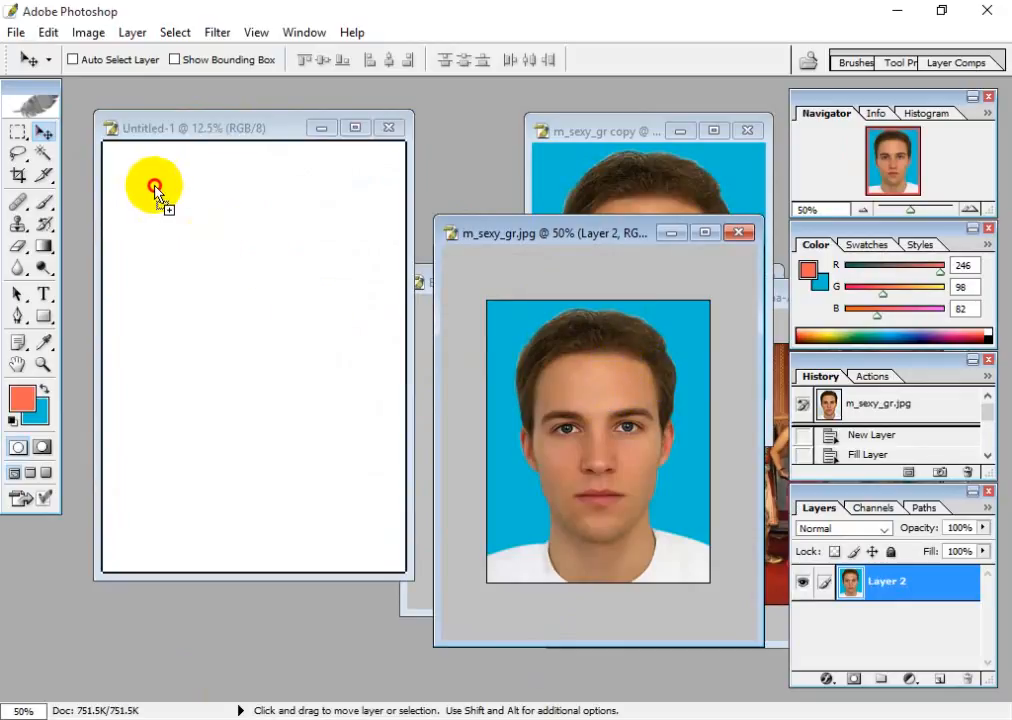
{"action": "left_click_drag", "start_coordinate": [155, 188], "coordinate": [154, 190]}
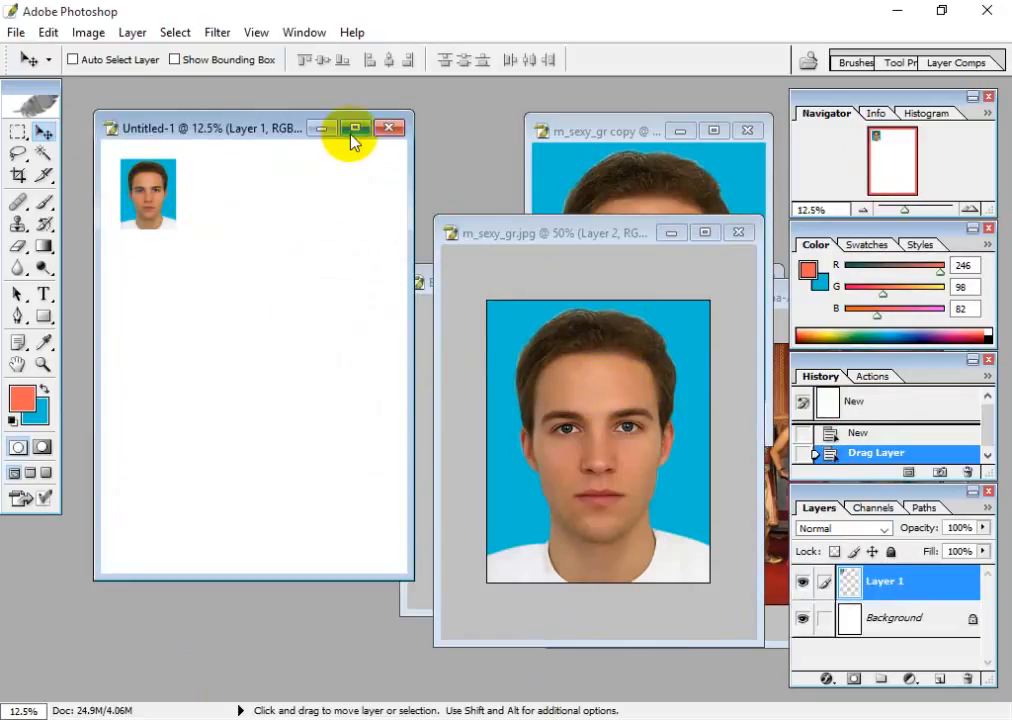
Step: Maximize the A4 document and position the portrait close to the page's top-left corner with a narrow margin
{"action": "left_click", "coordinate": [351, 134]}
{"action": "key", "text": "ctrl+0"}
{"action": "scroll", "coordinate": [366, 230], "scroll_direction": "down", "scroll_amount": 2}
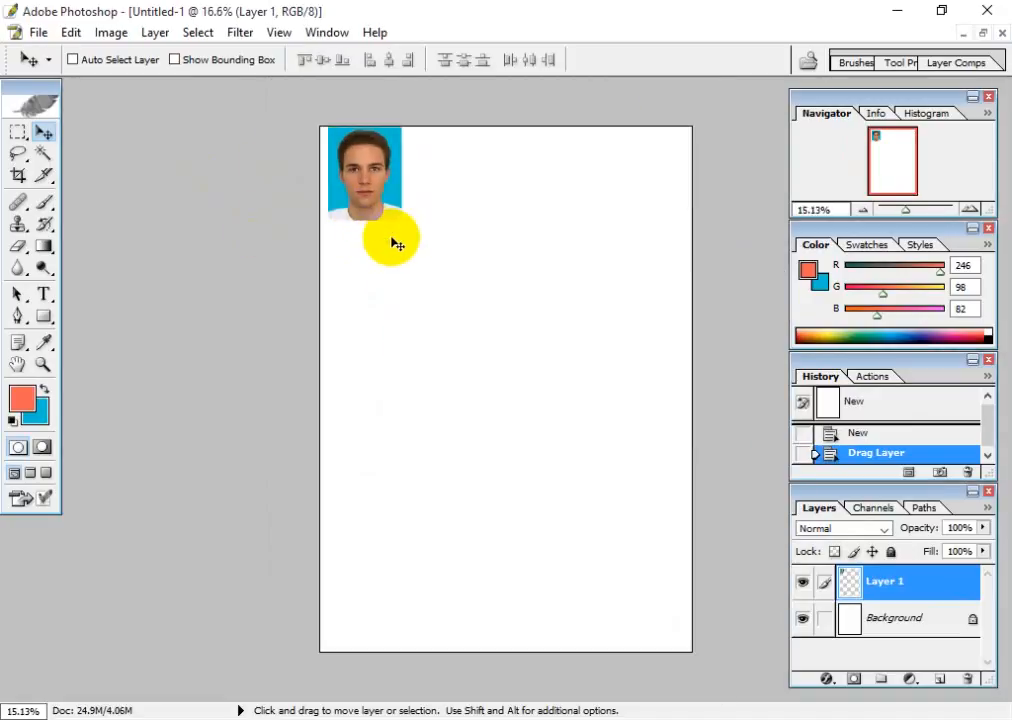
{"action": "mouse_move", "coordinate": [364, 214]}
{"action": "left_mouse_down"}
{"action": "mouse_move", "coordinate": [339, 203]}
{"action": "mouse_move", "coordinate": [358, 207]}
{"action": "left_mouse_up"}
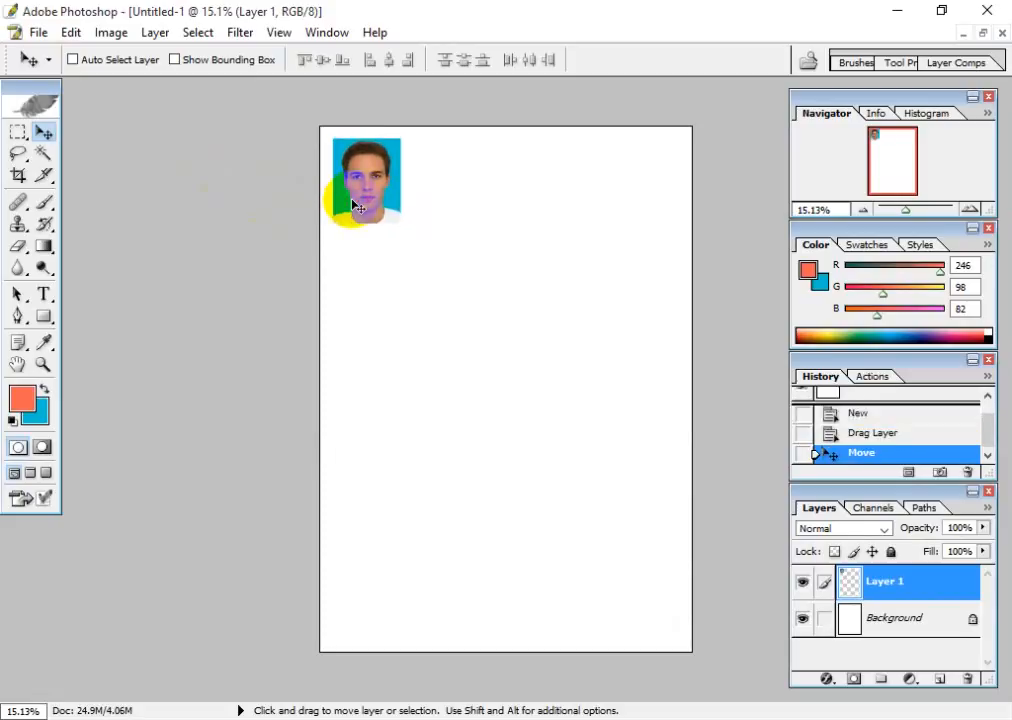
{"action": "key", "text": "shift+Up"}
{"action": "key", "text": "shift+Up"}
{"action": "key", "text": "shift+Left"}
{"action": "key", "text": "shift+Left"}
{"action": "key", "text": "shift+Left"}
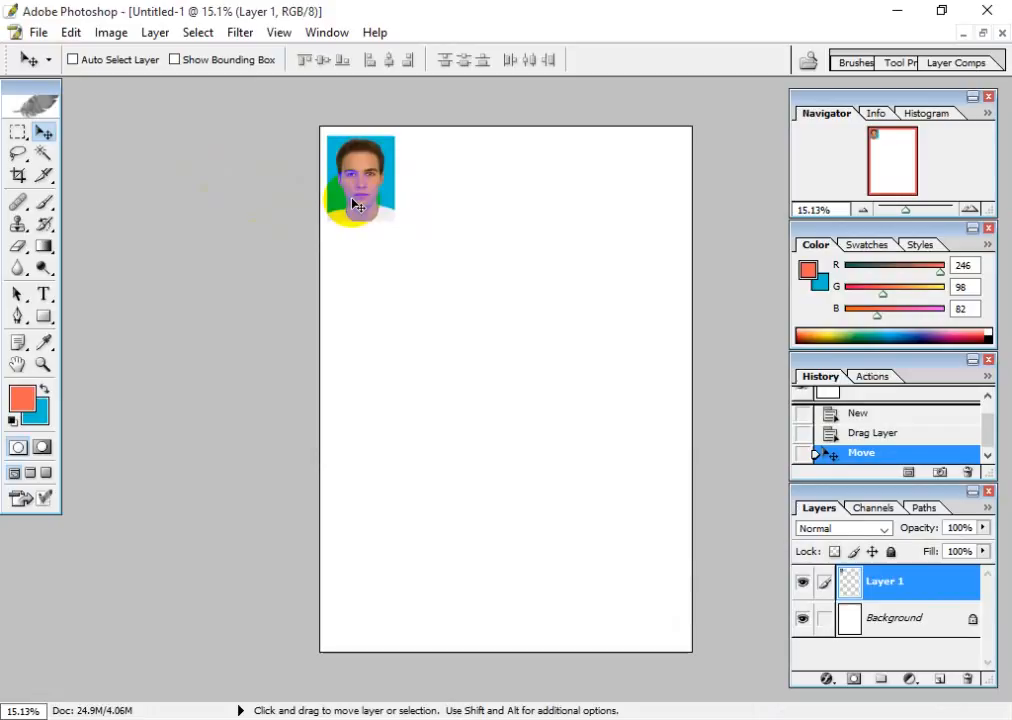
Step: Try duplicating the portrait layer six times freehand along the page's upper and right edges
{"action": "key", "text": "alt"}
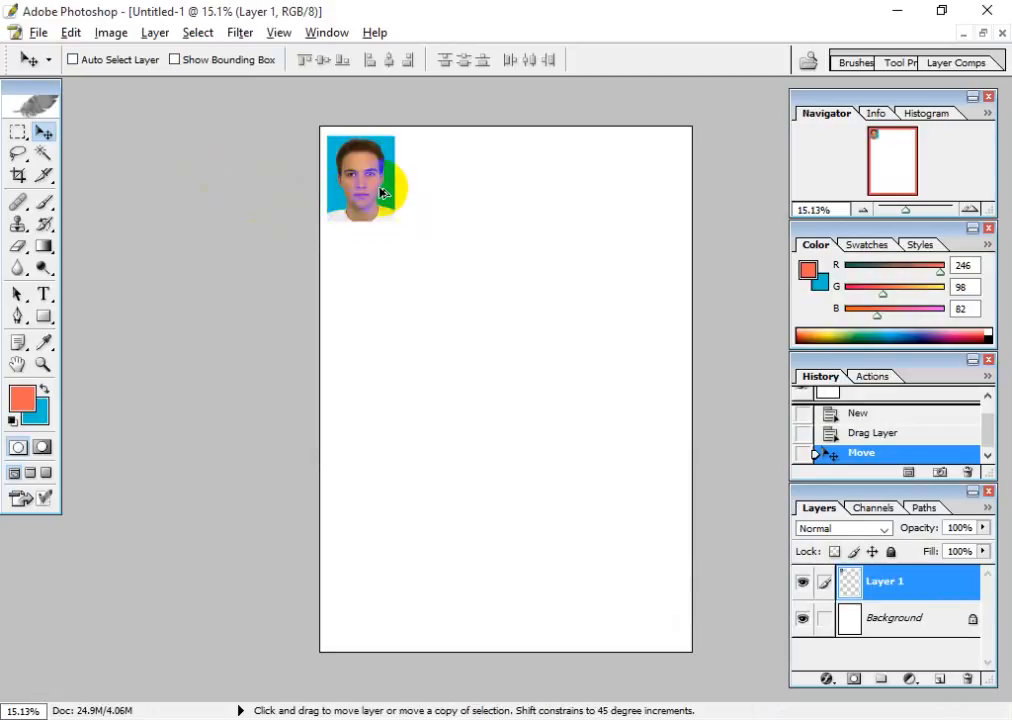
{"action": "key", "text": "alt"}
{"action": "left_click_drag", "start_coordinate": [363, 188], "coordinate": [622, 362]}
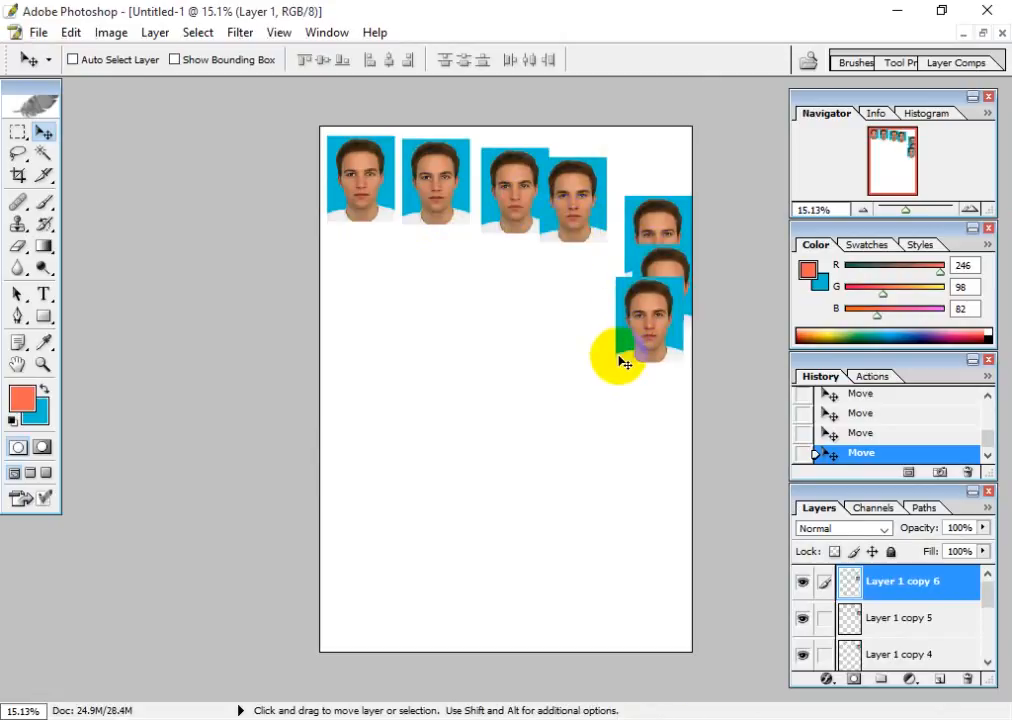
Step: Undo all the freehand portrait copies, keeping only the original in the page's top-left corner
{"action": "key", "text": "ctrl+alt+z"}
{"action": "key", "text": "ctrl+alt+z"}
{"action": "key", "text": "ctrl+alt+z"}
{"action": "key", "text": "ctrl+alt+z"}
{"action": "key", "text": "ctrl+alt+z"}
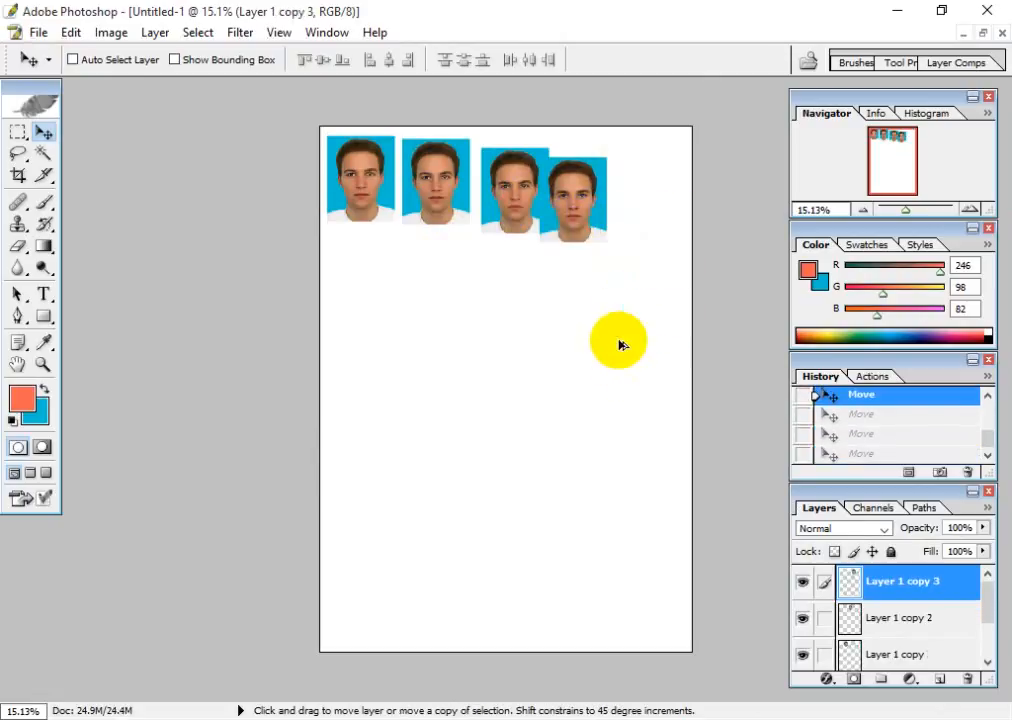
{"action": "key", "text": "ctrl+alt+z"}
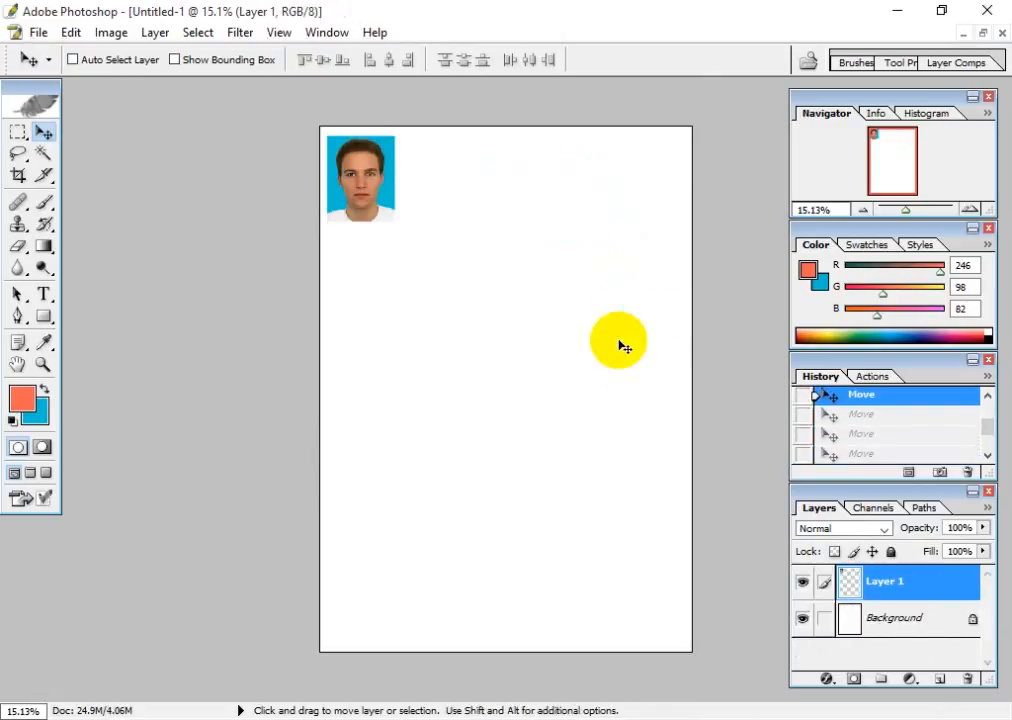
Step: Duplicate the portrait twice to the right of the original, forming a level row of three with narrow, even gaps
{"action": "key", "text": "ctrl+plus"}
{"action": "key", "text": "ctrl+plus"}
{"action": "key", "text": "space"}
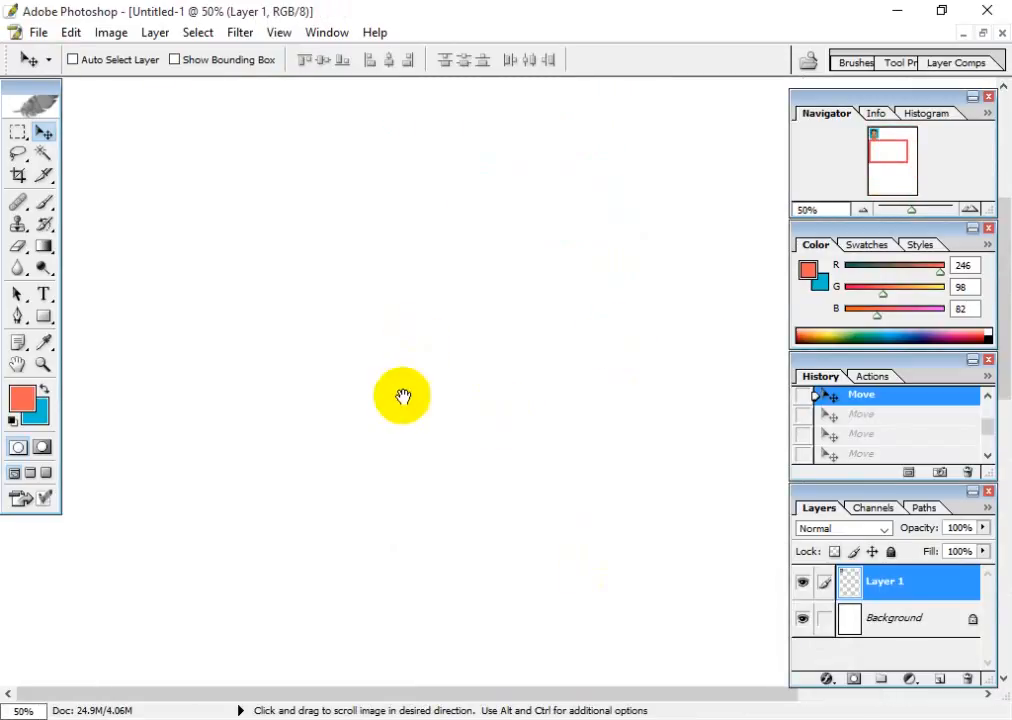
{"action": "mouse_move", "coordinate": [312, 268]}
{"action": "left_mouse_down"}
{"action": "mouse_move", "coordinate": [398, 524]}
{"action": "mouse_move", "coordinate": [453, 520]}
{"action": "left_mouse_up"}
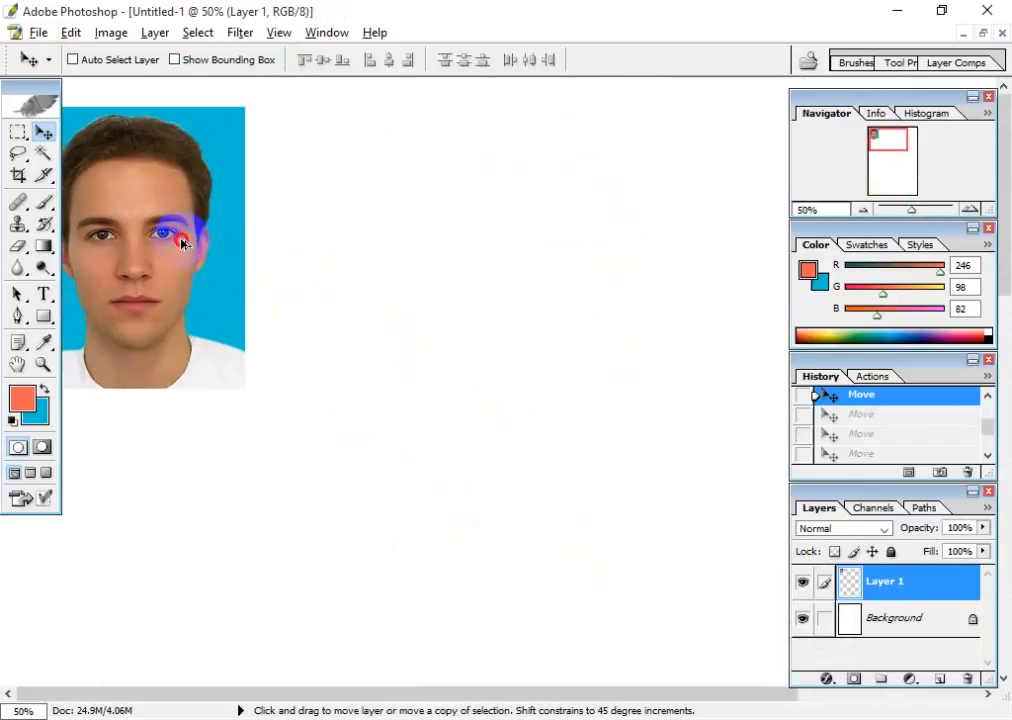
{"action": "left_click_drag", "start_coordinate": [183, 243], "coordinate": [416, 243]}
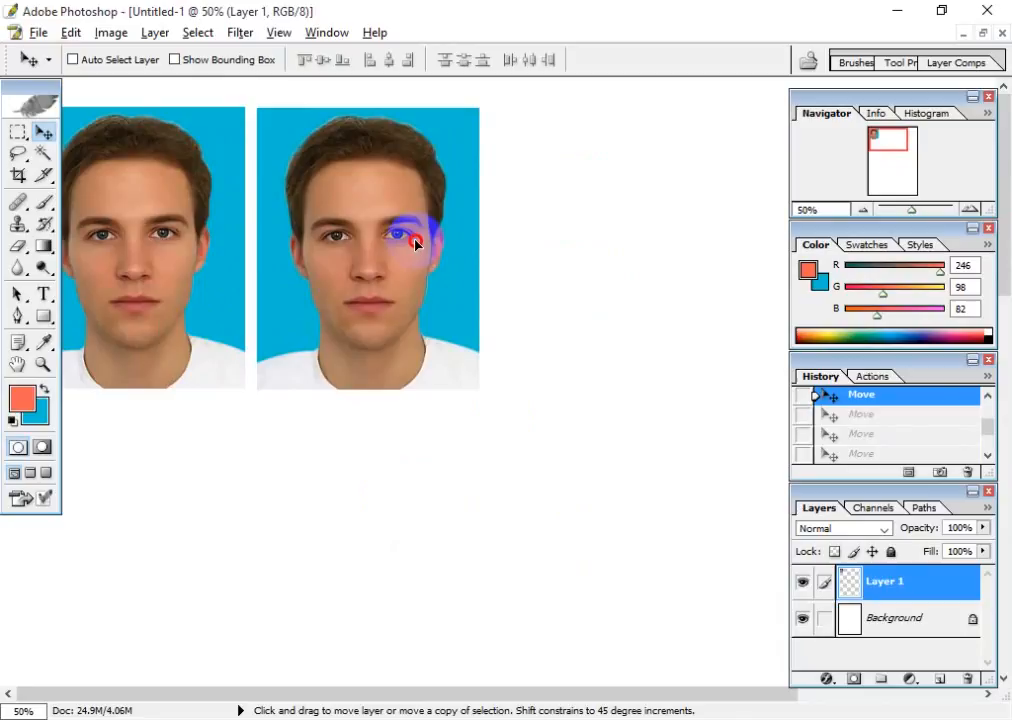
{"action": "mouse_move", "coordinate": [416, 243]}
{"action": "left_mouse_down"}
{"action": "mouse_move", "coordinate": [414, 282]}
{"action": "mouse_move", "coordinate": [415, 235]}
{"action": "mouse_move", "coordinate": [412, 281]}
{"action": "mouse_move", "coordinate": [418, 240]}
{"action": "mouse_move", "coordinate": [422, 280]}
{"action": "mouse_move", "coordinate": [415, 263]}
{"action": "left_mouse_up"}
{"action": "key", "text": "shift"}
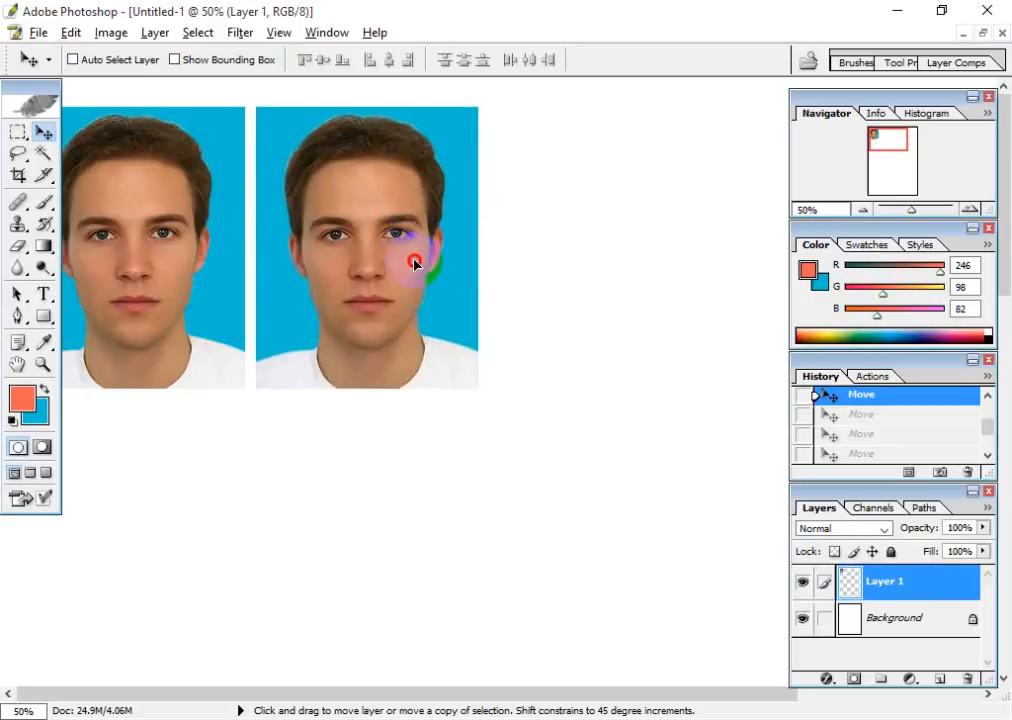
{"action": "key", "text": "shift"}
{"action": "mouse_move", "coordinate": [415, 262]}
{"action": "left_mouse_down"}
{"action": "mouse_move", "coordinate": [387, 255]}
{"action": "mouse_move", "coordinate": [413, 254]}
{"action": "left_mouse_up"}
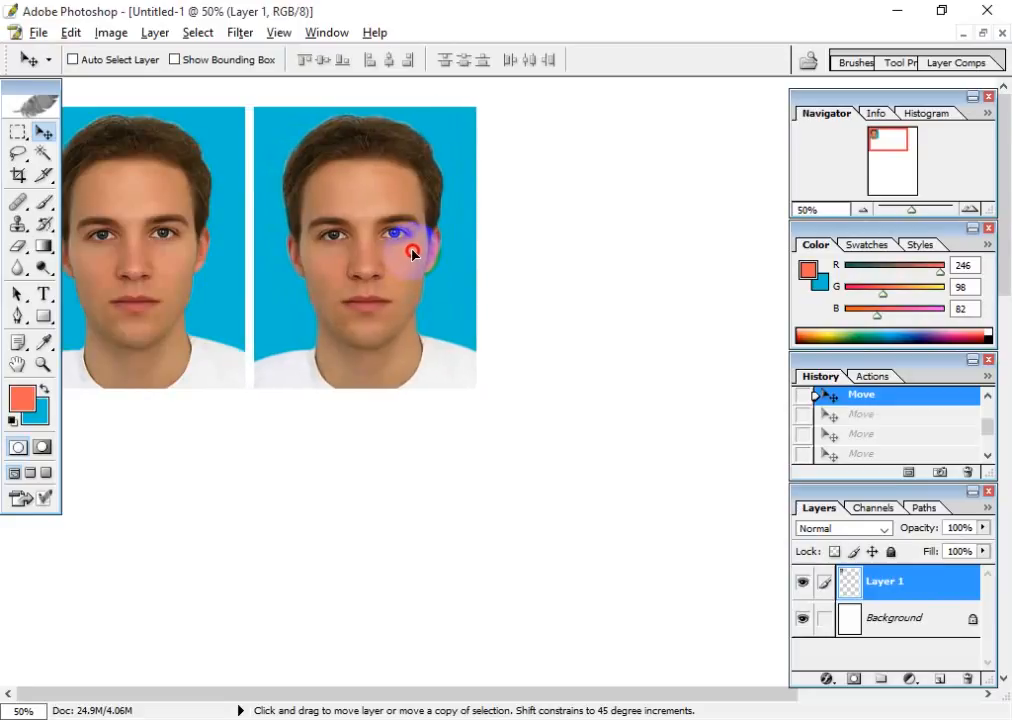
{"action": "left_click_drag", "start_coordinate": [413, 254], "coordinate": [621, 273]}
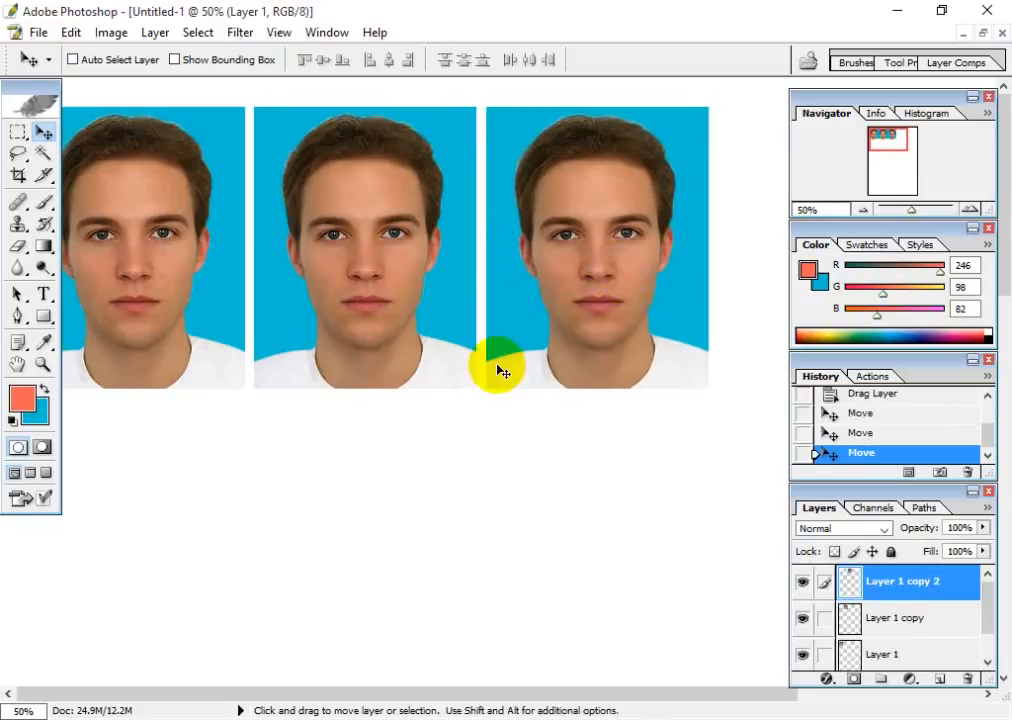
Step: Duplicate the portrait once more to the right, completing a level row of four with narrow, even gaps
{"action": "key", "text": "ctrl+minus"}
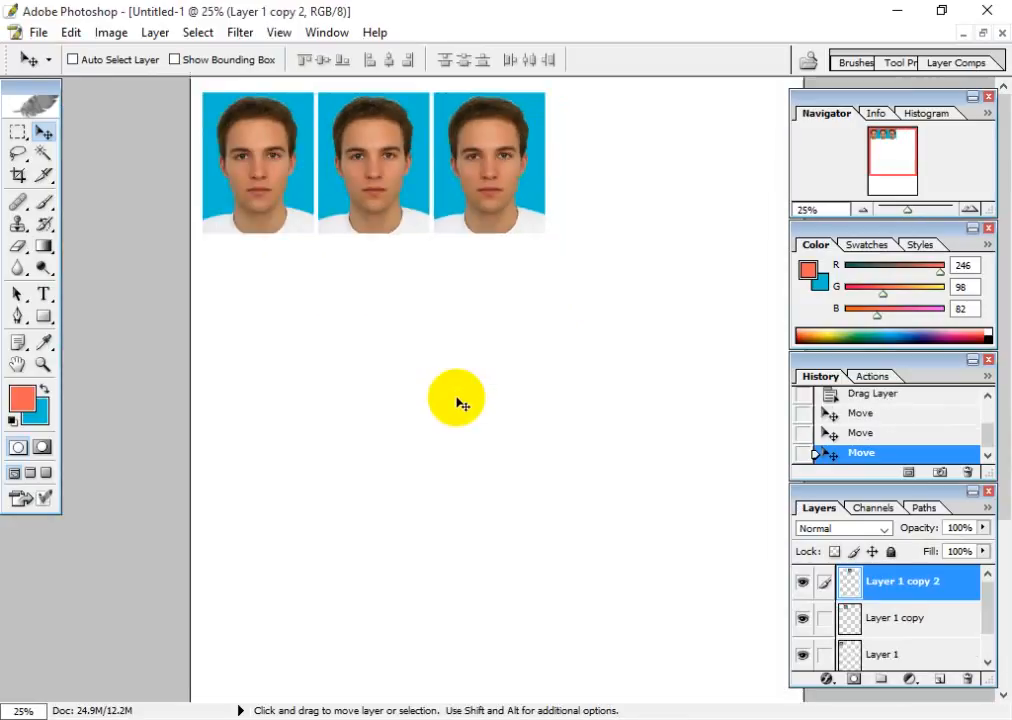
{"action": "left_click_drag", "start_coordinate": [481, 174], "coordinate": [604, 185]}
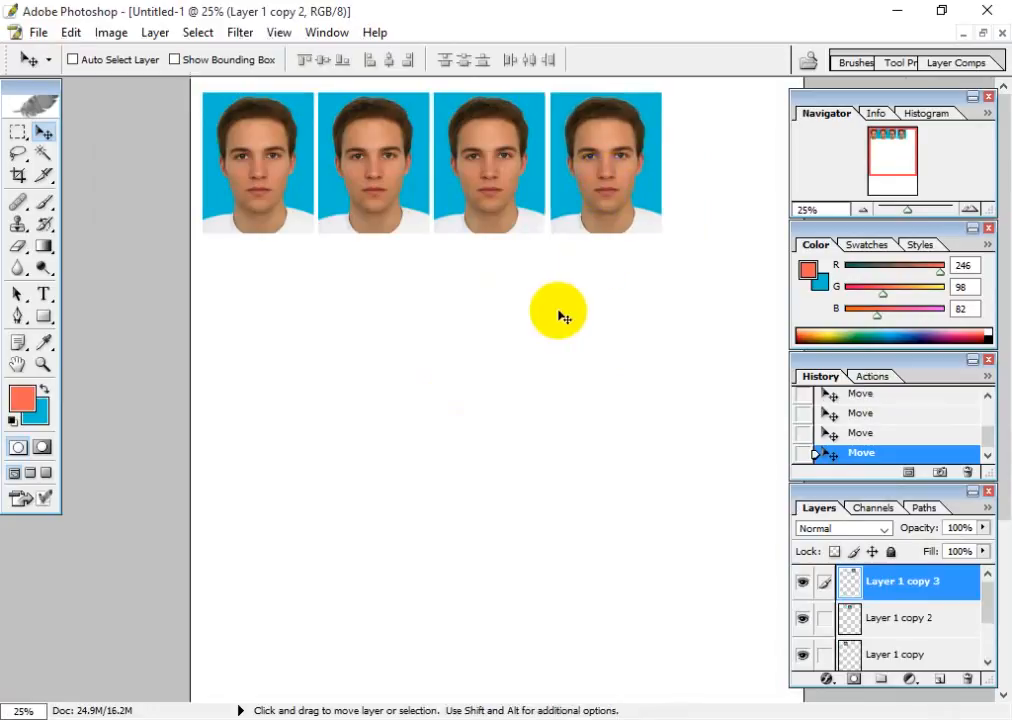
Step: Bring the smaller portrait copy into the A4 document and place two of them side by side beyond the fourth large portrait, level with the row's upper edge
{"action": "left_click", "coordinate": [983, 32]}
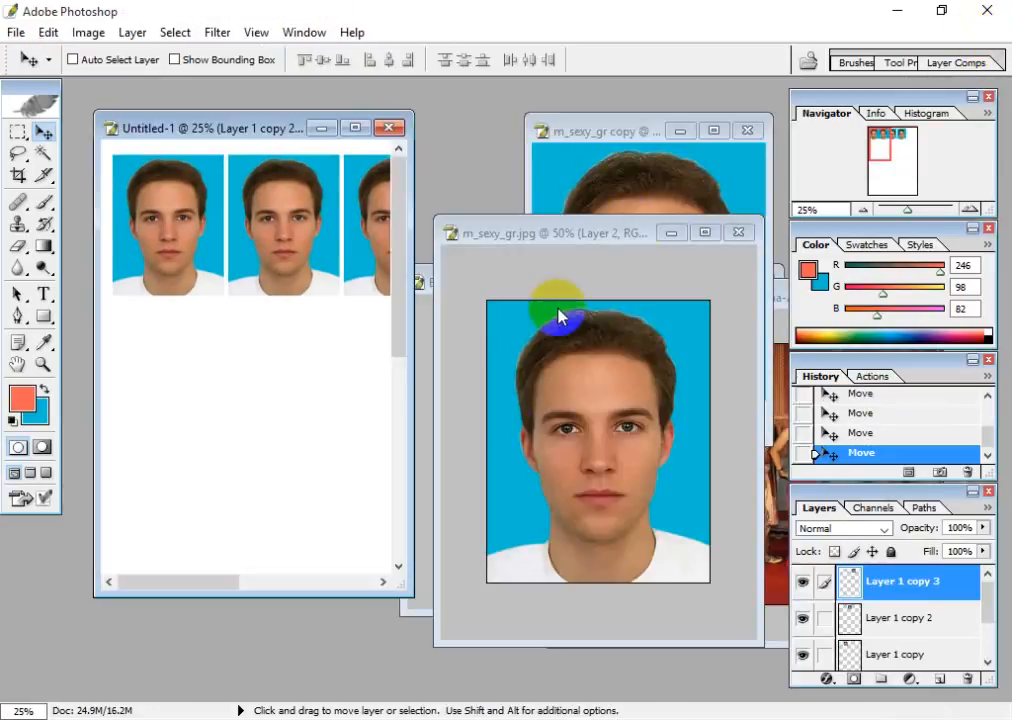
{"action": "left_click_drag", "start_coordinate": [622, 240], "coordinate": [455, 441]}
{"action": "left_click", "coordinate": [580, 323]}
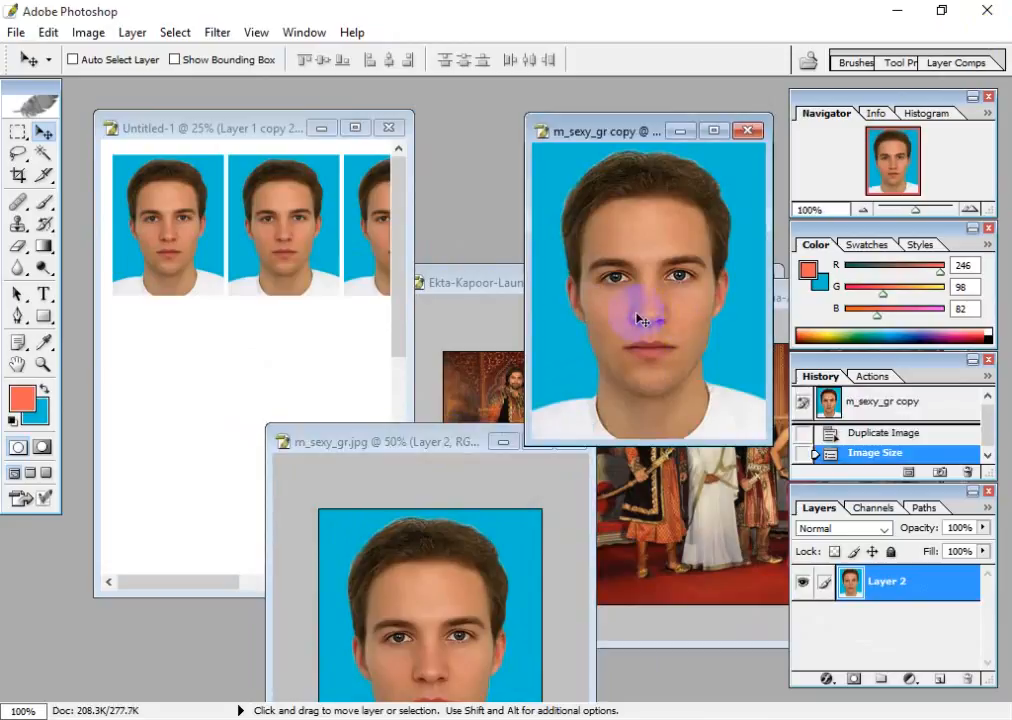
{"action": "left_click_drag", "start_coordinate": [640, 319], "coordinate": [300, 344]}
{"action": "left_click", "coordinate": [355, 127]}
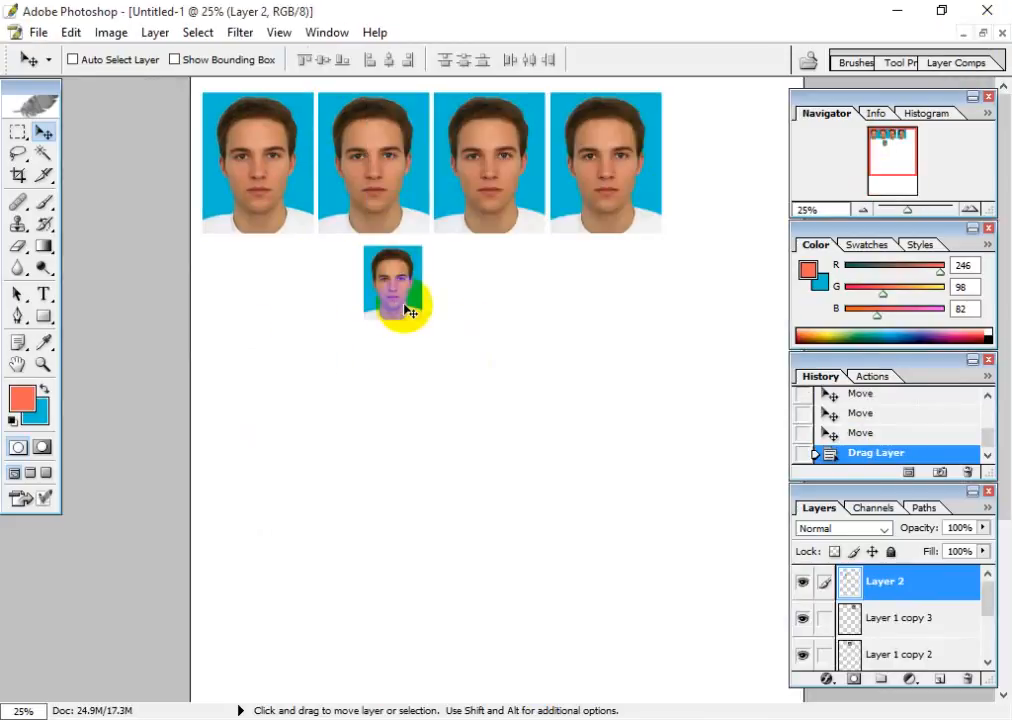
{"action": "left_click_drag", "start_coordinate": [408, 311], "coordinate": [762, 148]}
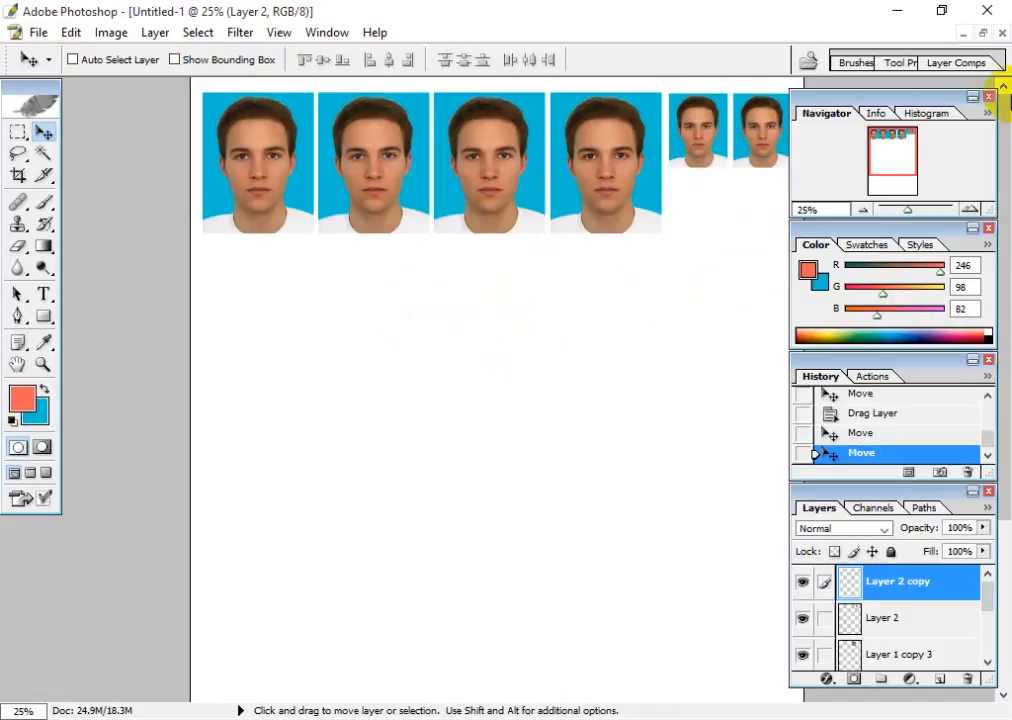
Step: Bring the 5 × 3.5 in group photo into the A4 document and place it beneath the portraits, flush with the row's left edge
{"action": "left_click", "coordinate": [981, 35]}
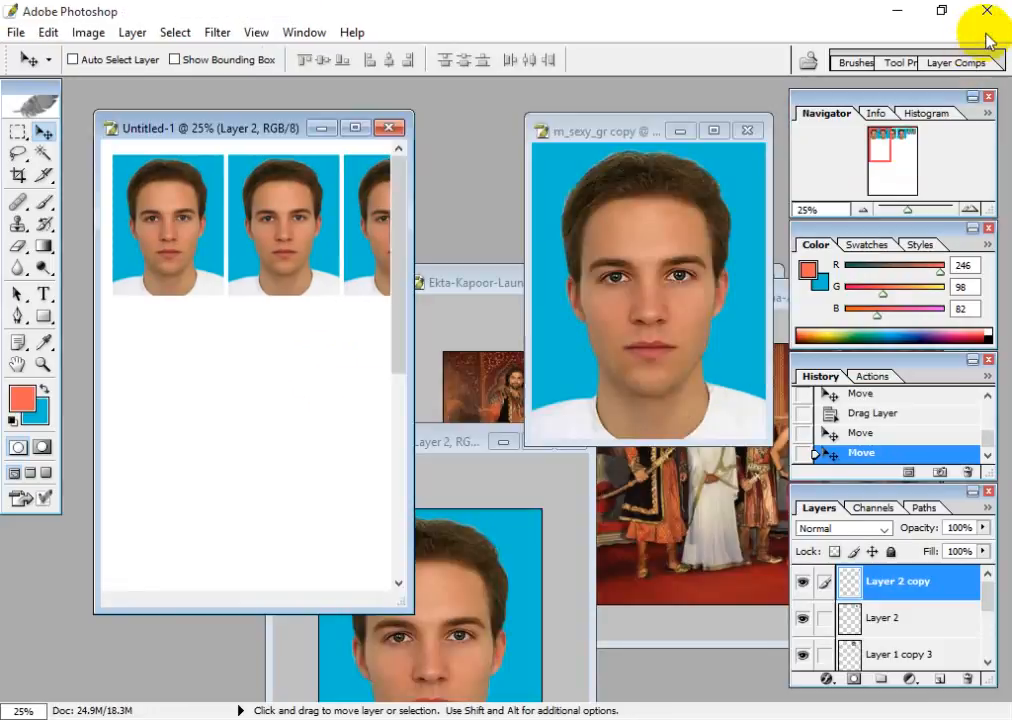
{"action": "left_click", "coordinate": [621, 508]}
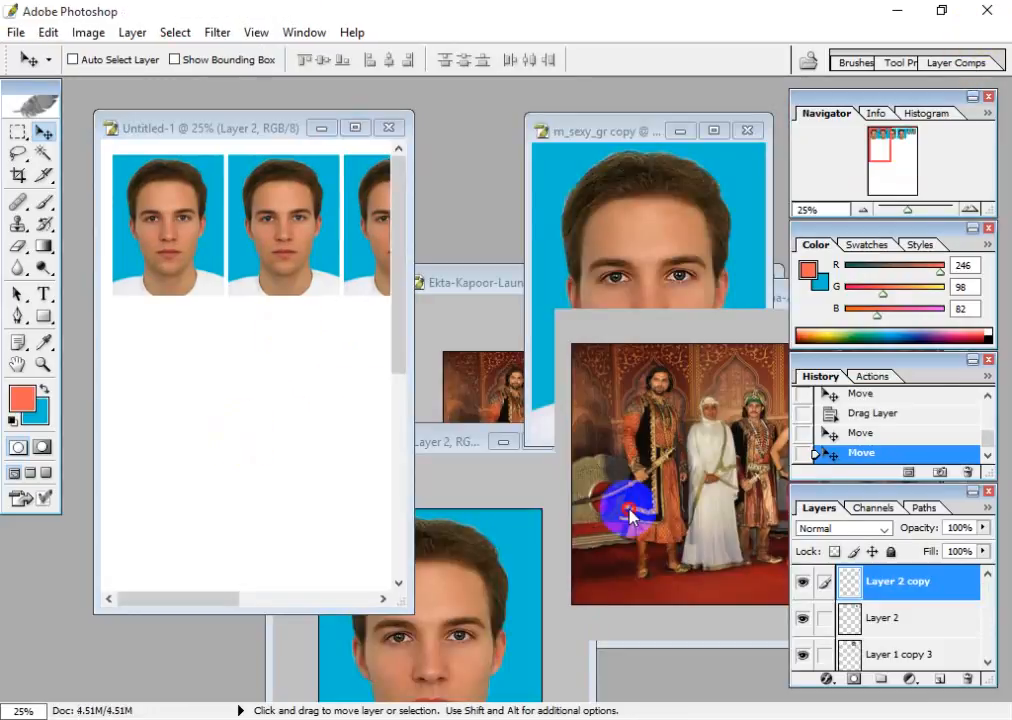
{"action": "left_click_drag", "start_coordinate": [716, 309], "coordinate": [688, 291]}
{"action": "mouse_move", "coordinate": [603, 187]}
{"action": "left_mouse_down"}
{"action": "mouse_move", "coordinate": [596, 219]}
{"action": "mouse_move", "coordinate": [703, 334]}
{"action": "mouse_move", "coordinate": [610, 181]}
{"action": "mouse_move", "coordinate": [612, 192]}
{"action": "left_mouse_up"}
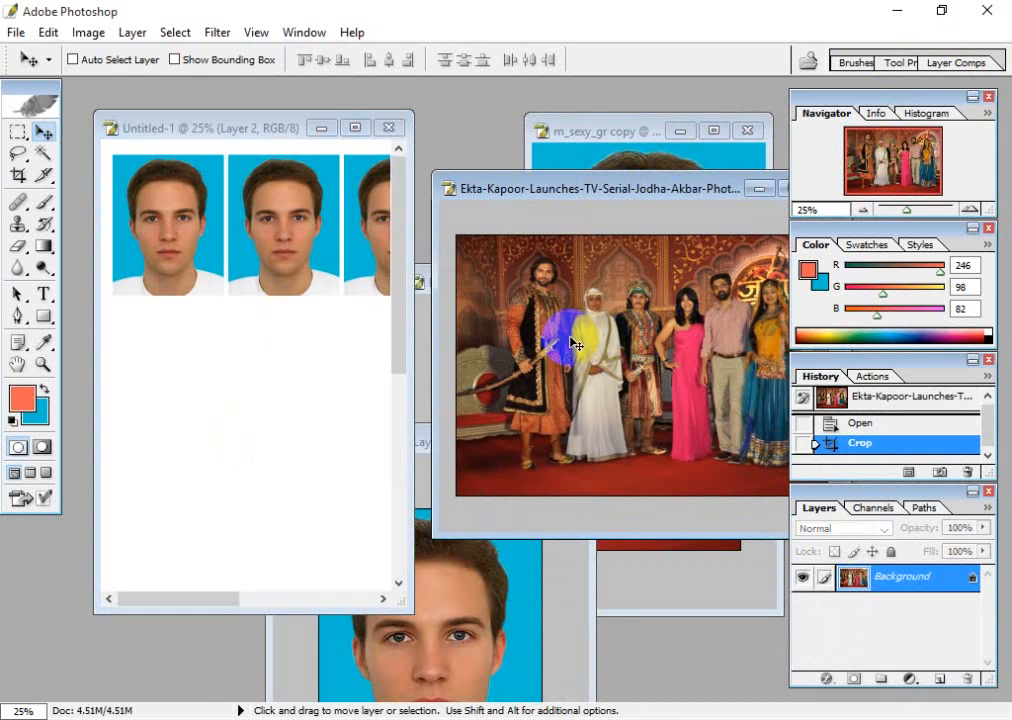
{"action": "left_click_drag", "start_coordinate": [576, 344], "coordinate": [248, 426]}
{"action": "left_click", "coordinate": [355, 128]}
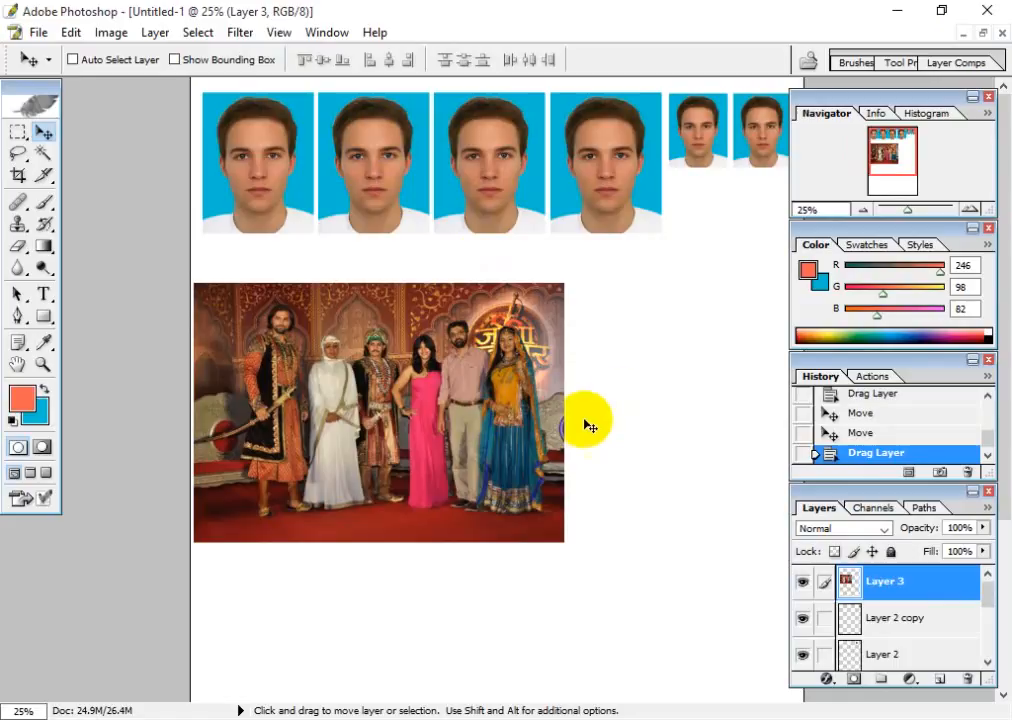
{"action": "left_click_drag", "start_coordinate": [489, 414], "coordinate": [498, 372]}
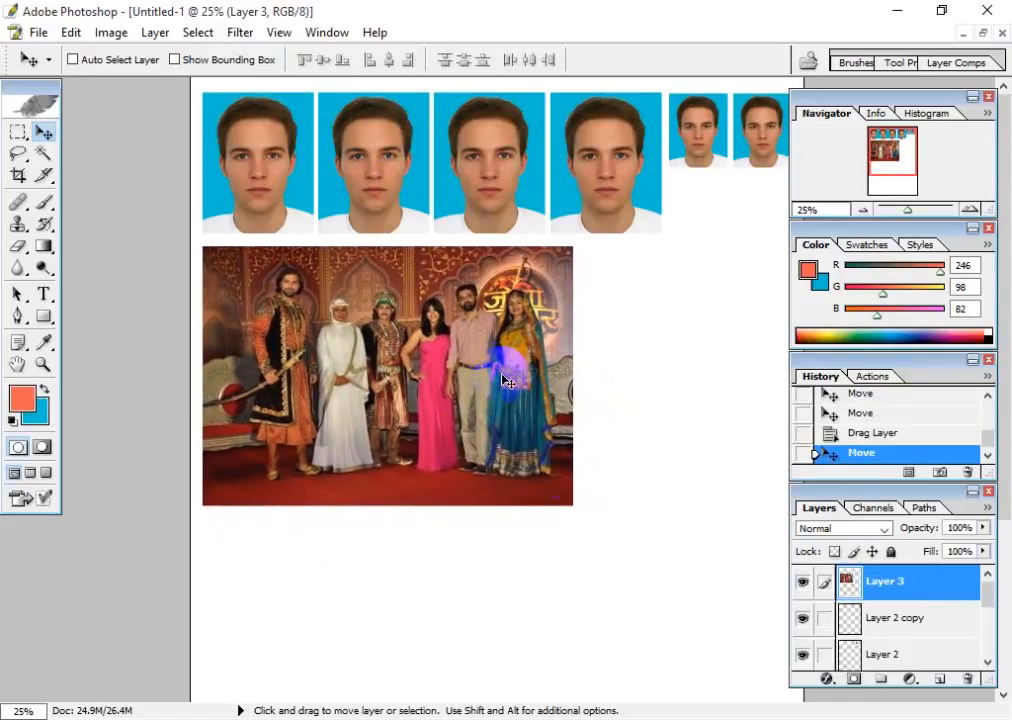
Step: Bring the 6 × 4 in group photo into the A4 document and place it near the page's bottom edge, aligned to the left margin
{"action": "scroll", "coordinate": [569, 413], "scroll_direction": "down", "scroll_amount": 5}
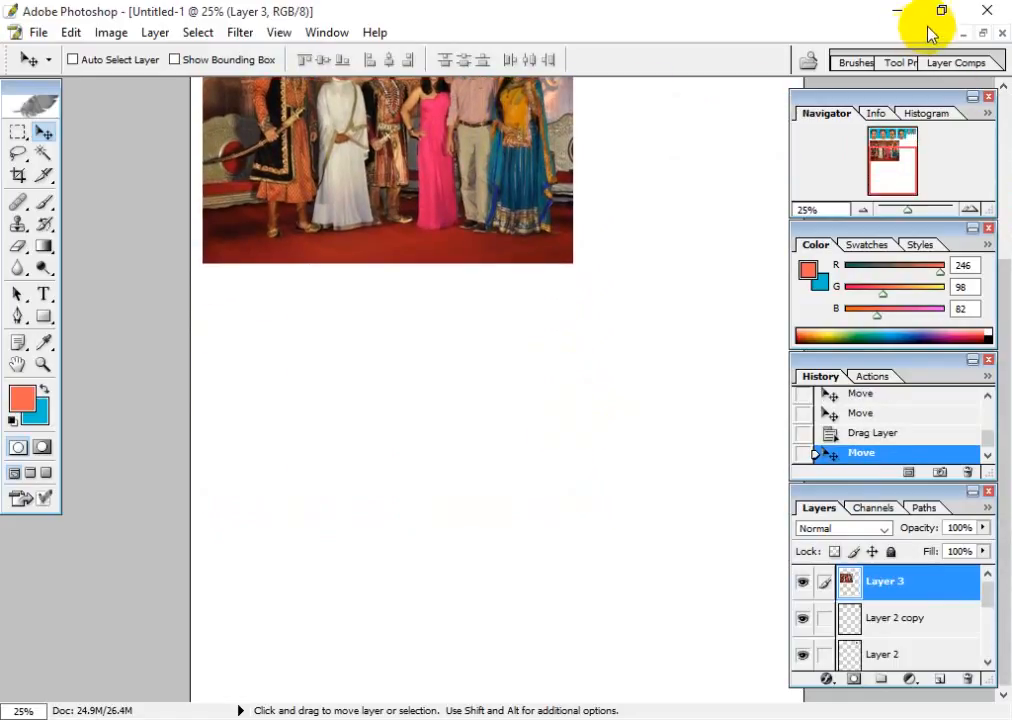
{"action": "left_click", "coordinate": [983, 33]}
{"action": "left_click_drag", "start_coordinate": [650, 181], "coordinate": [772, 397]}
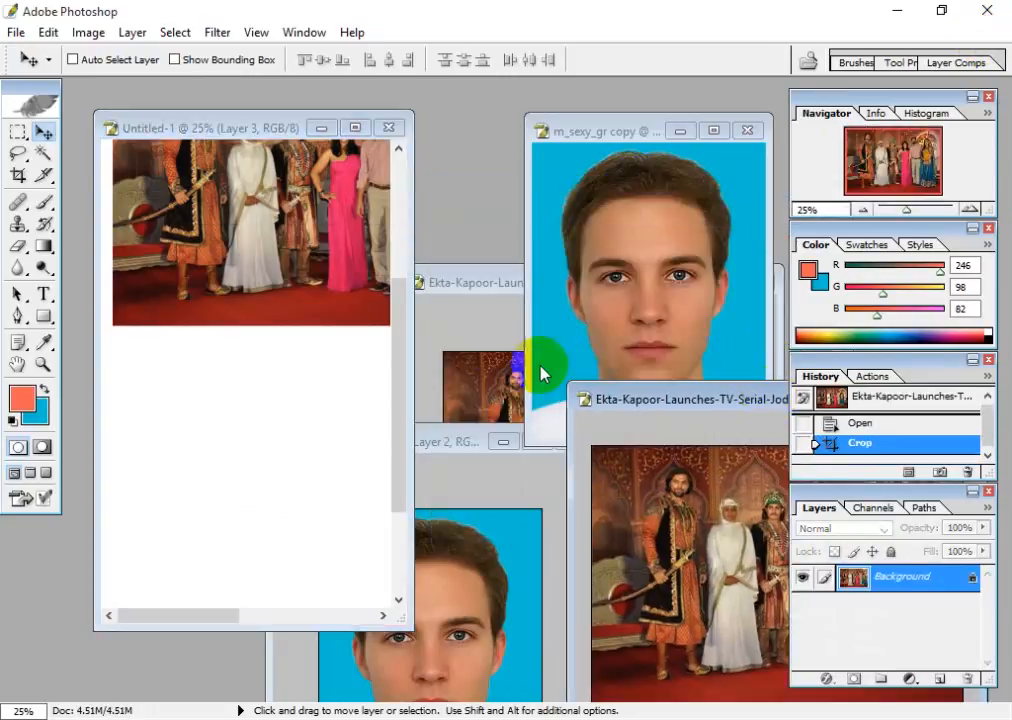
{"action": "left_click", "coordinate": [542, 368]}
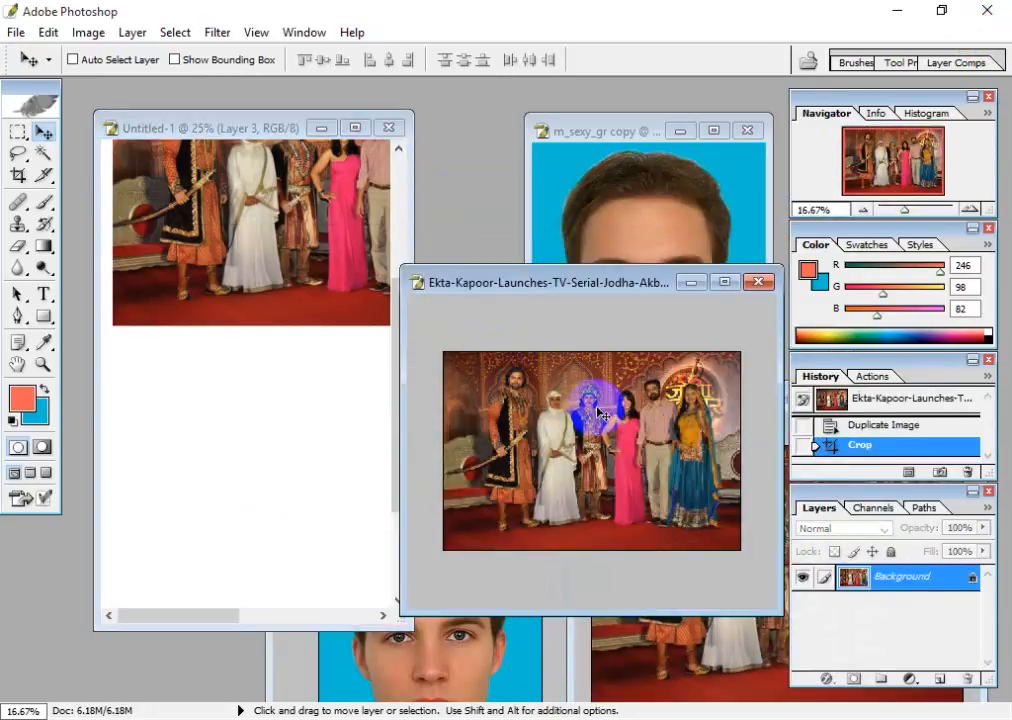
{"action": "left_click_drag", "start_coordinate": [605, 411], "coordinate": [272, 437]}
{"action": "left_click", "coordinate": [355, 128]}
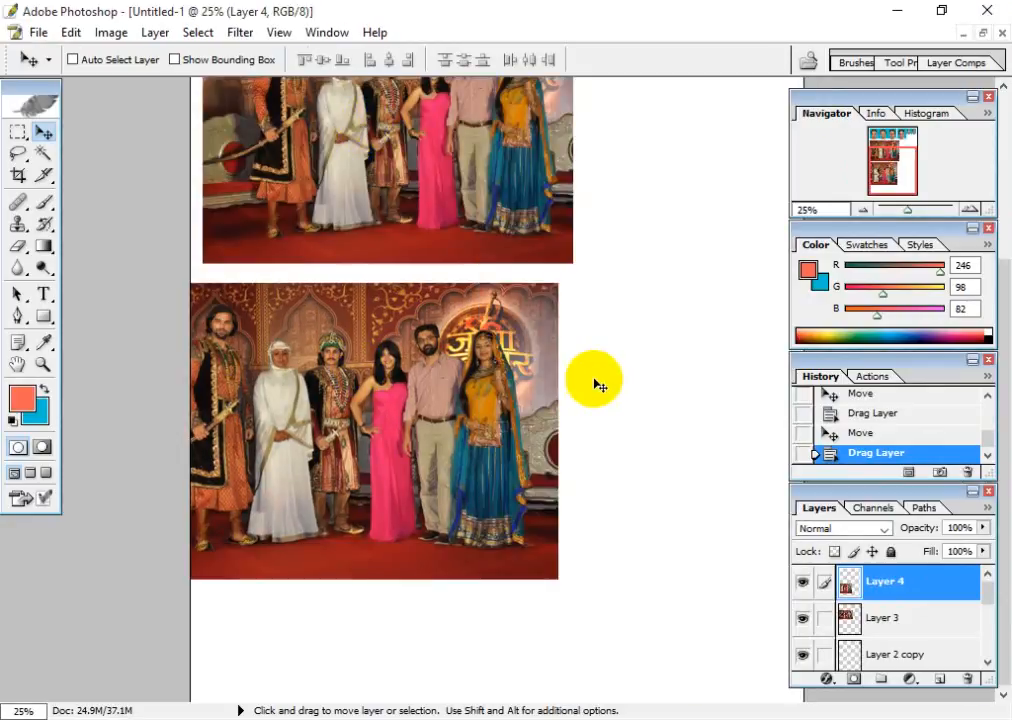
{"action": "scroll", "coordinate": [573, 369], "scroll_direction": "up", "scroll_amount": 3}
{"action": "scroll", "coordinate": [573, 369], "scroll_direction": "up", "scroll_amount": 2}
{"action": "key", "text": "ctrl+0"}
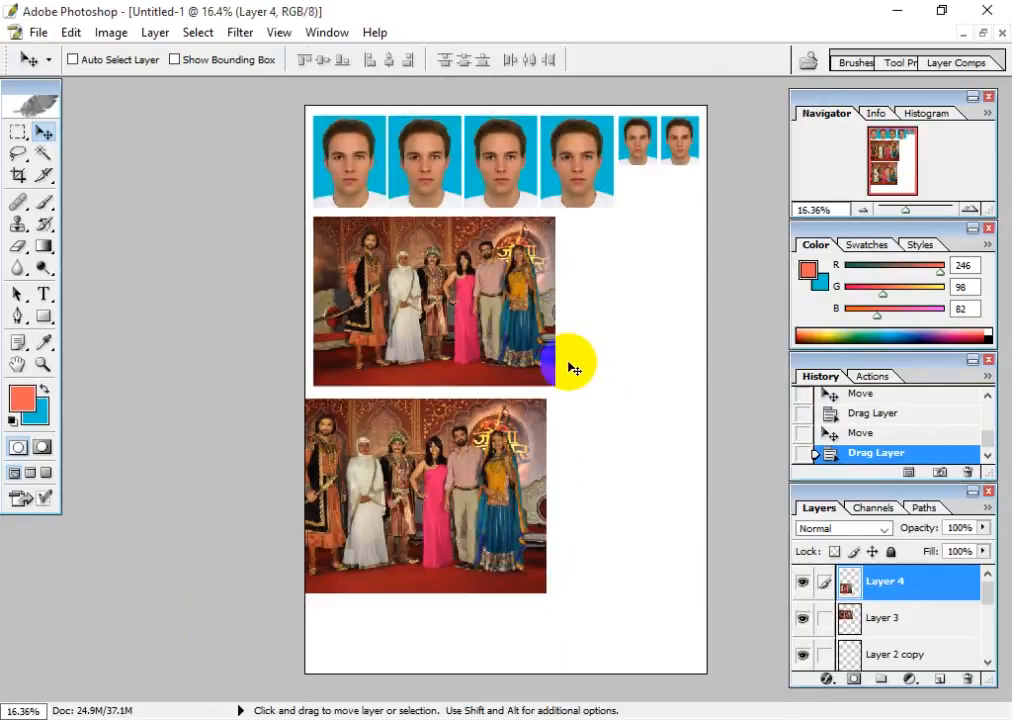
{"action": "left_click_drag", "start_coordinate": [457, 492], "coordinate": [512, 557]}
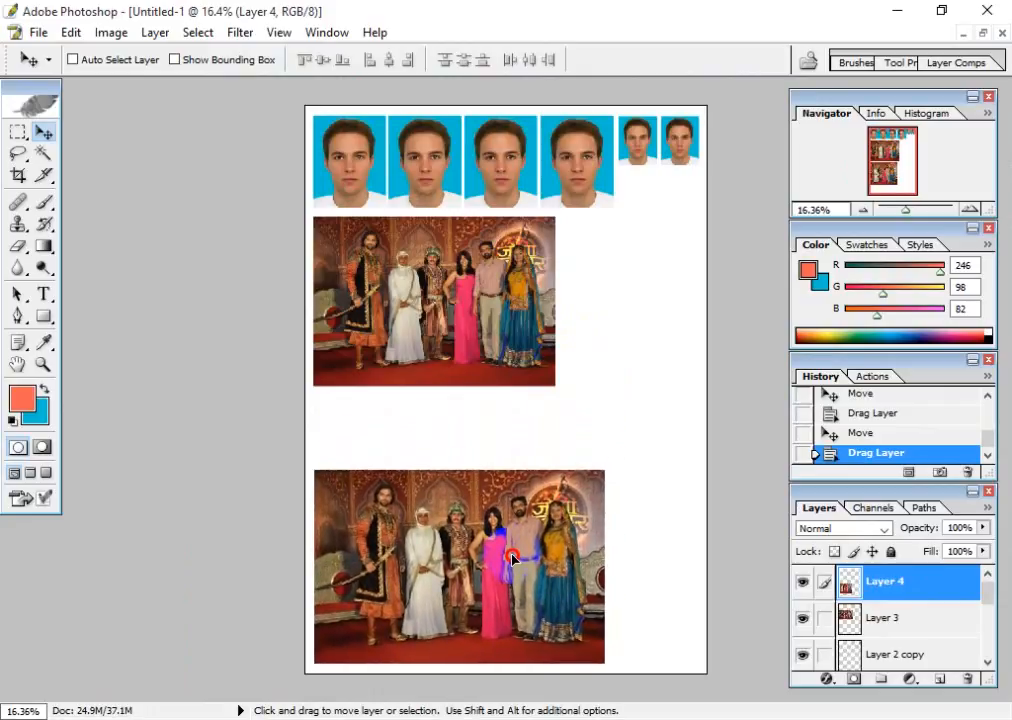
{"action": "left_click_drag", "start_coordinate": [446, 344], "coordinate": [472, 318]}
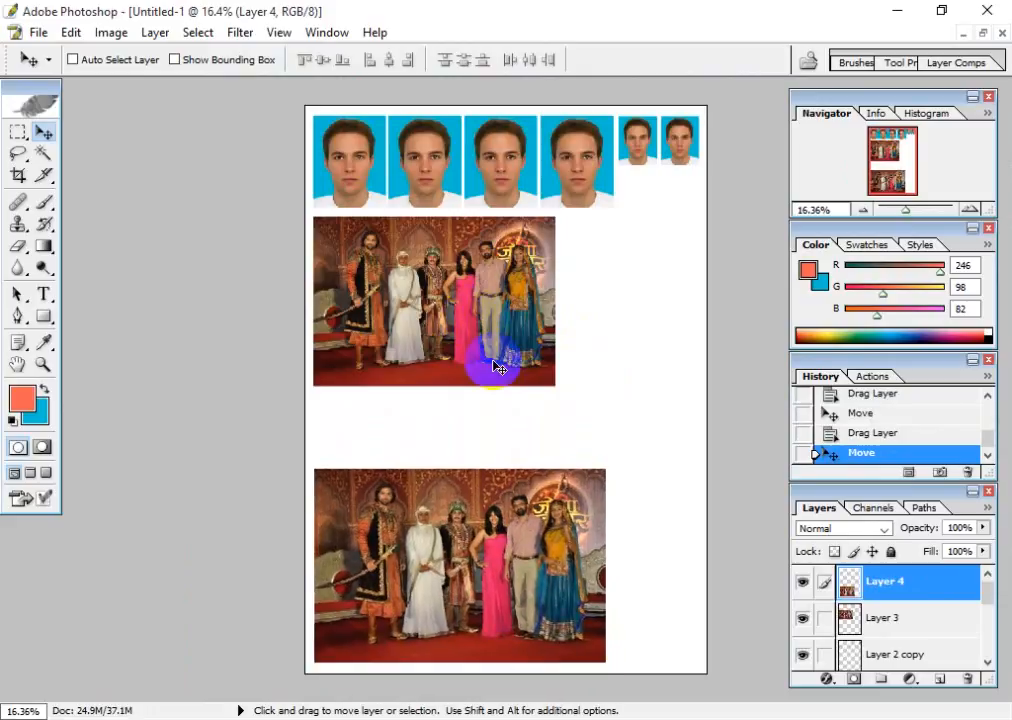
Step: Try rotating the 5 × 3.5 in group photo by 180° with Free Transform, and undo the rotation
{"action": "left_click", "coordinate": [893, 622]}
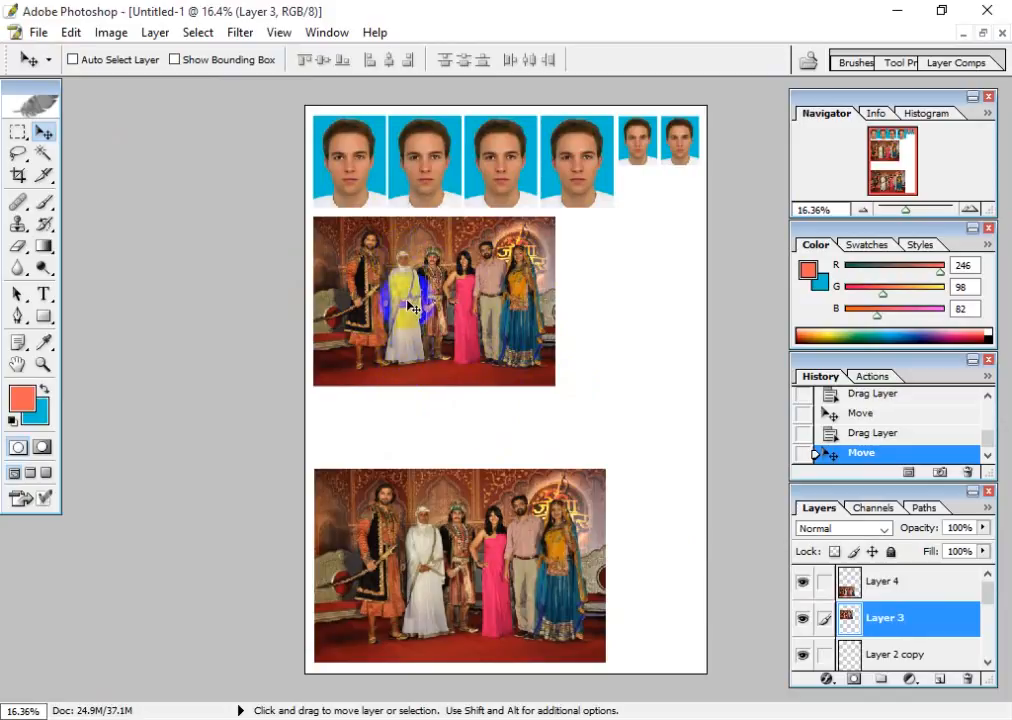
{"action": "key", "text": "ctrl+t"}
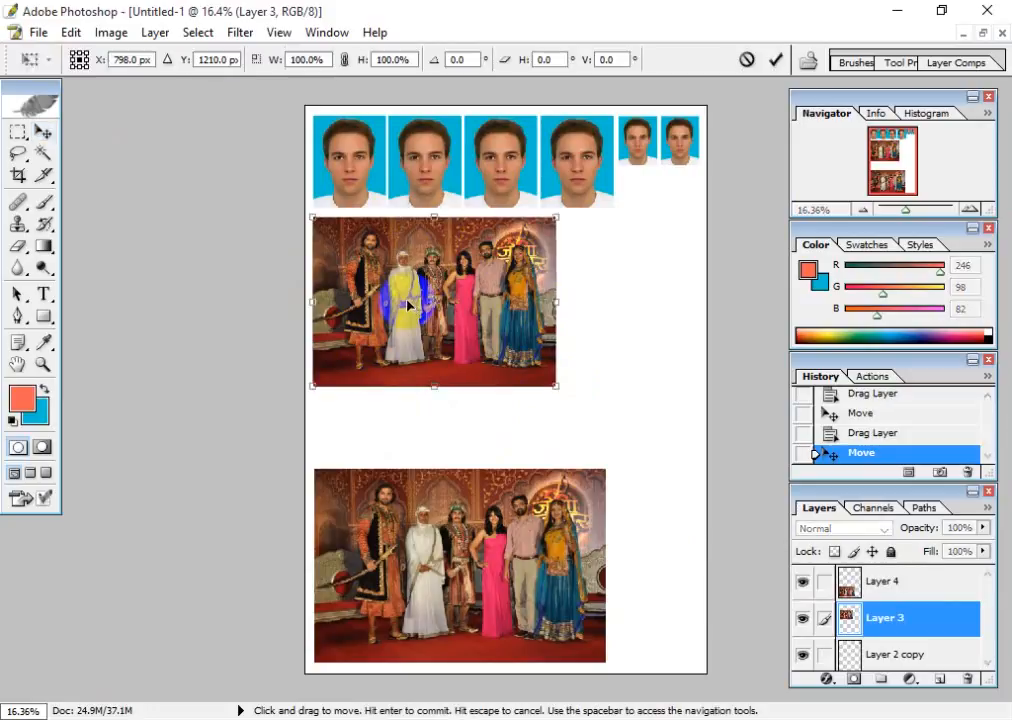
{"action": "right_click", "coordinate": [408, 306]}
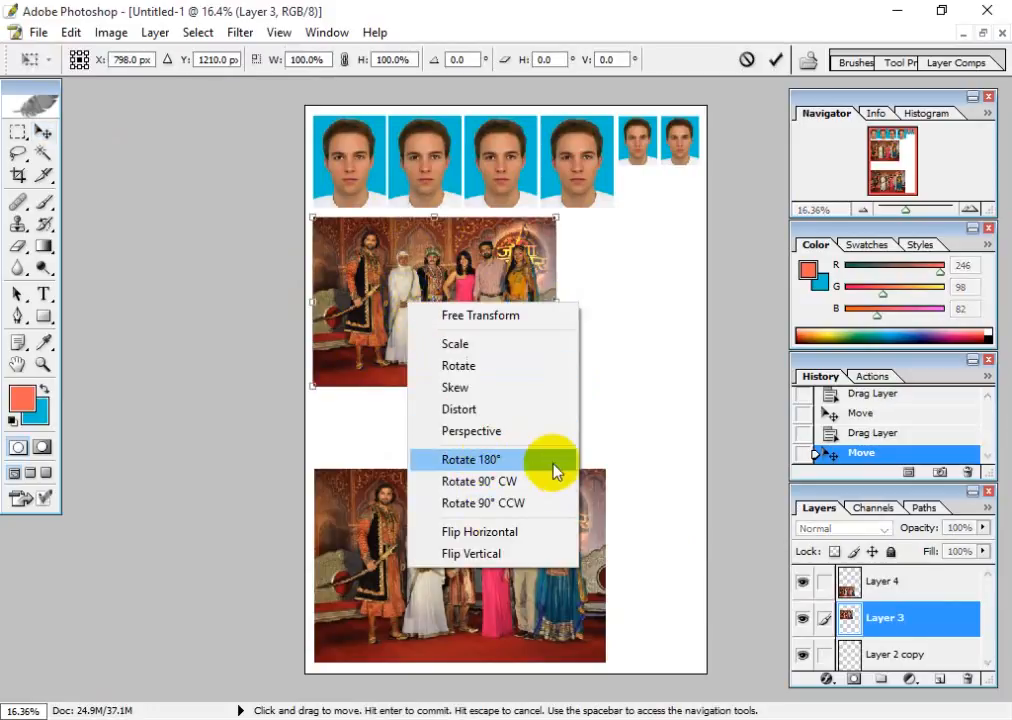
{"action": "left_click", "coordinate": [498, 461]}
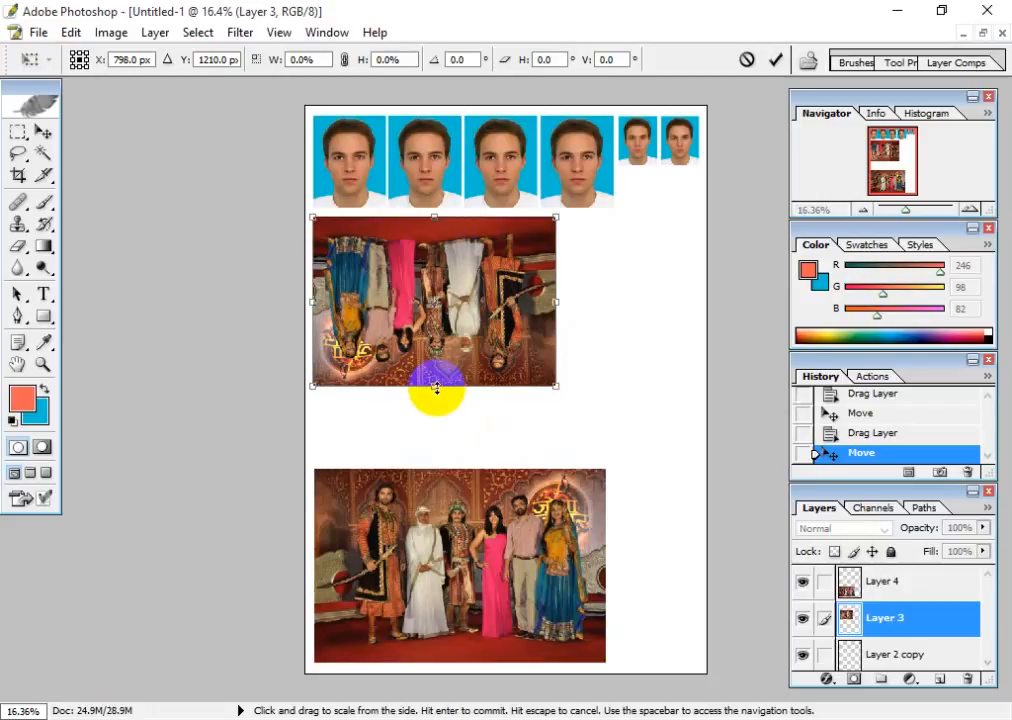
{"action": "key", "text": "ctrl+z"}
Step: Rotate the 5 × 3.5 in group photo 90° clockwise and position it along the page's right margin with a narrow gap beneath the portraits
{"action": "right_click", "coordinate": [476, 309]}
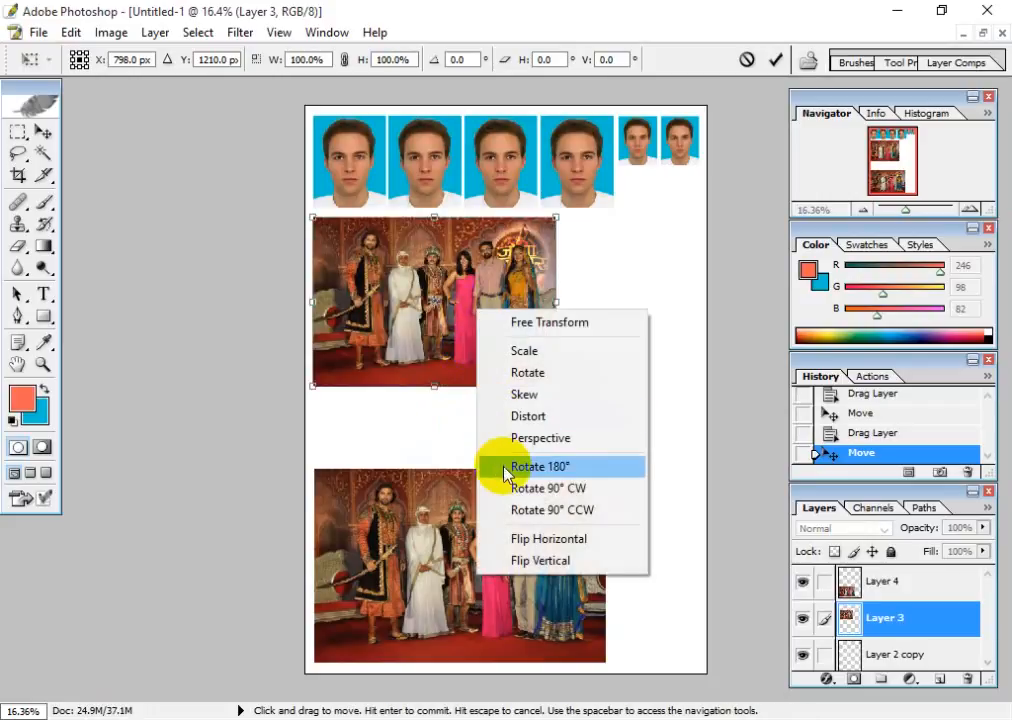
{"action": "left_click", "coordinate": [548, 488]}
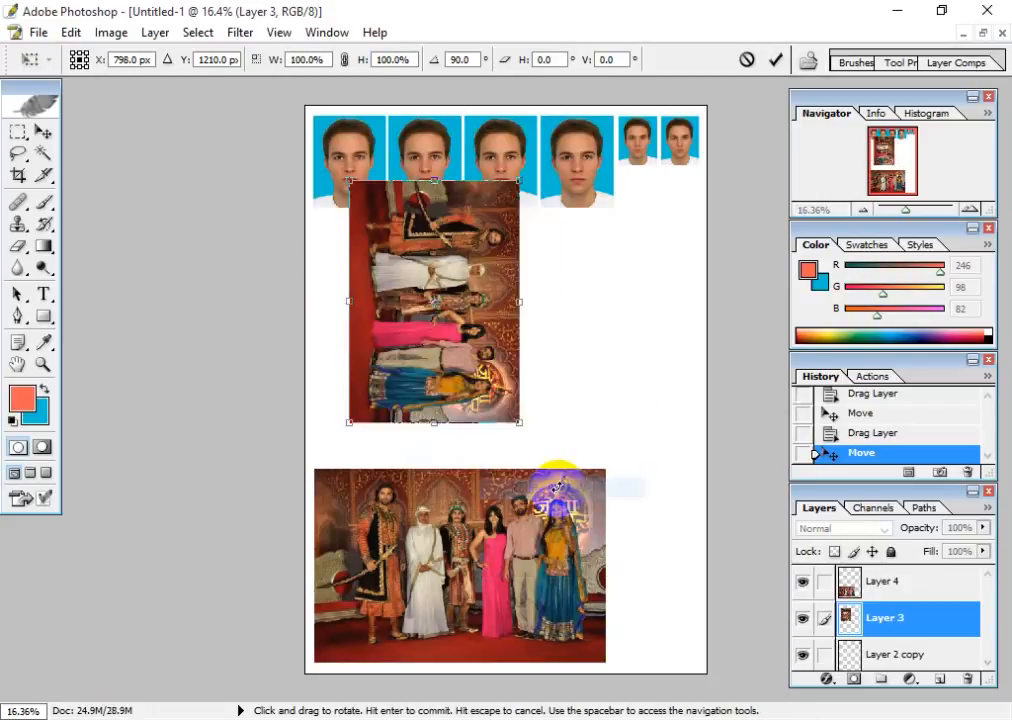
{"action": "left_click_drag", "start_coordinate": [460, 316], "coordinate": [629, 345]}
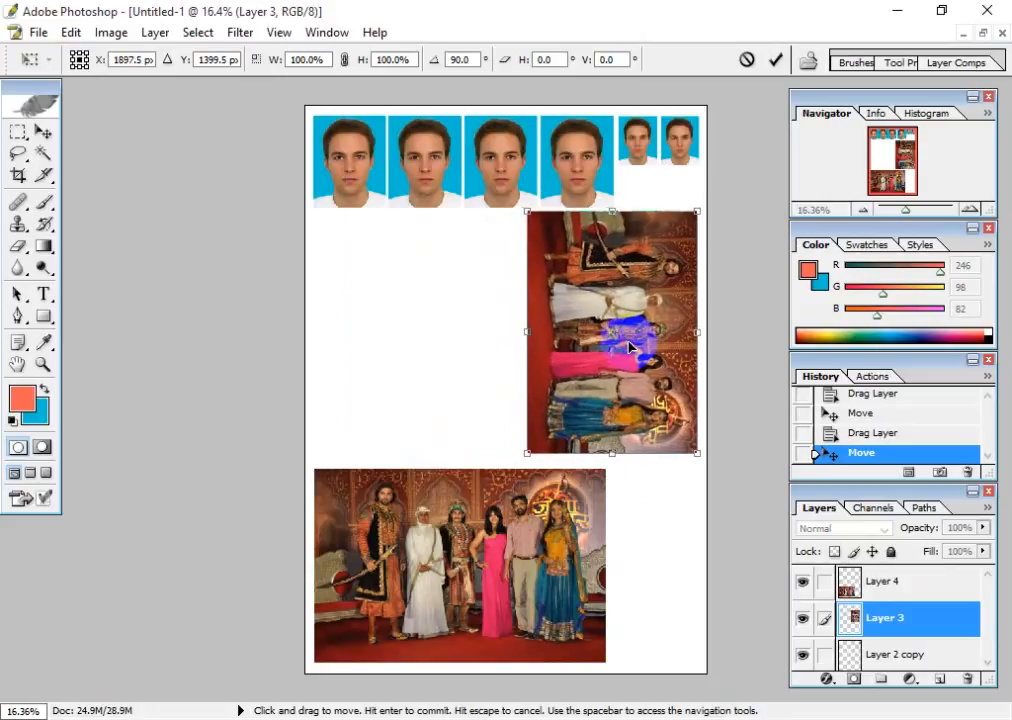
{"action": "key", "text": "Return"}
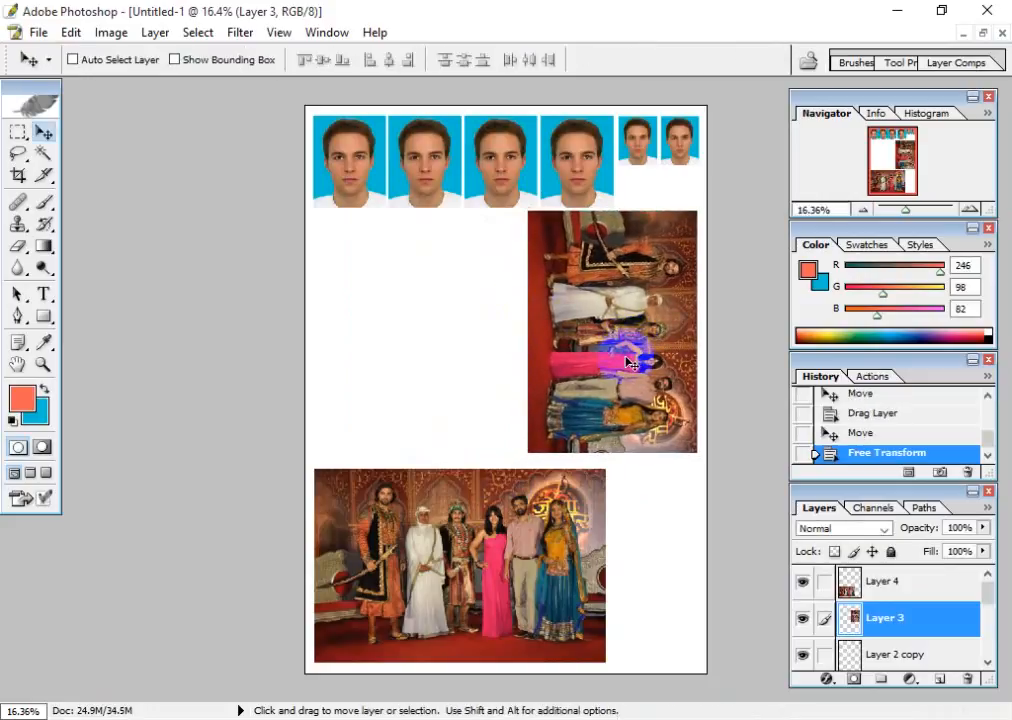
{"action": "key", "text": "Down"}
{"action": "key", "text": "Down"}
{"action": "key", "text": "Down"}
{"action": "key", "text": "Down"}
{"action": "key", "text": "Down"}
{"action": "key", "text": "Down"}
{"action": "key", "text": "Down"}
{"action": "key", "text": "Down"}
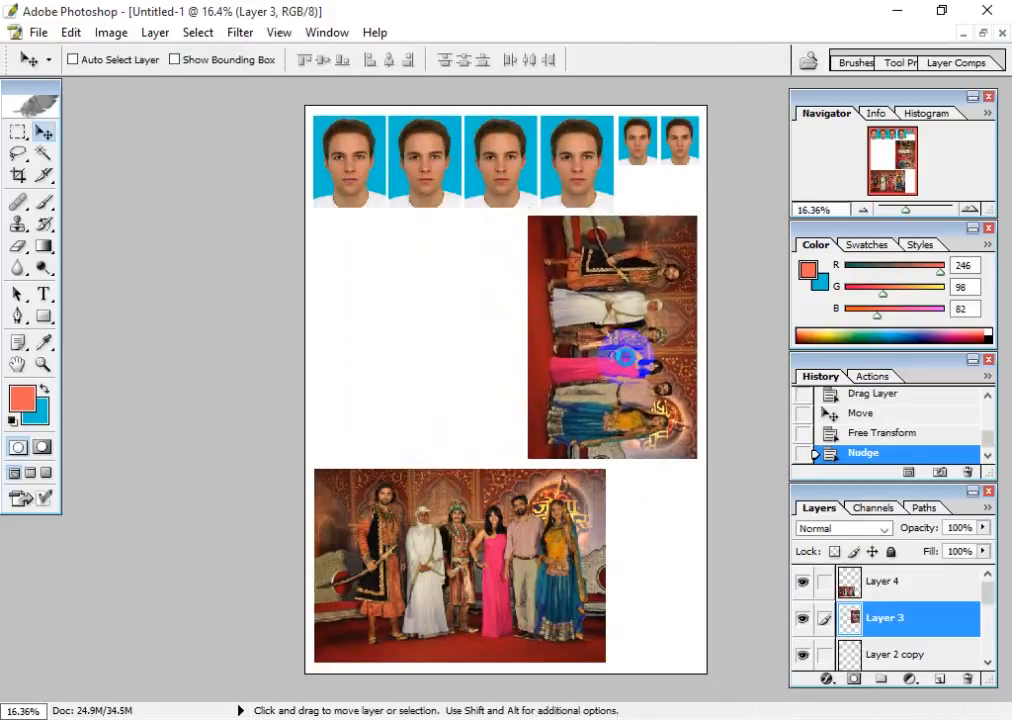
{"action": "key", "text": "Up"}
{"action": "key", "text": "Up"}
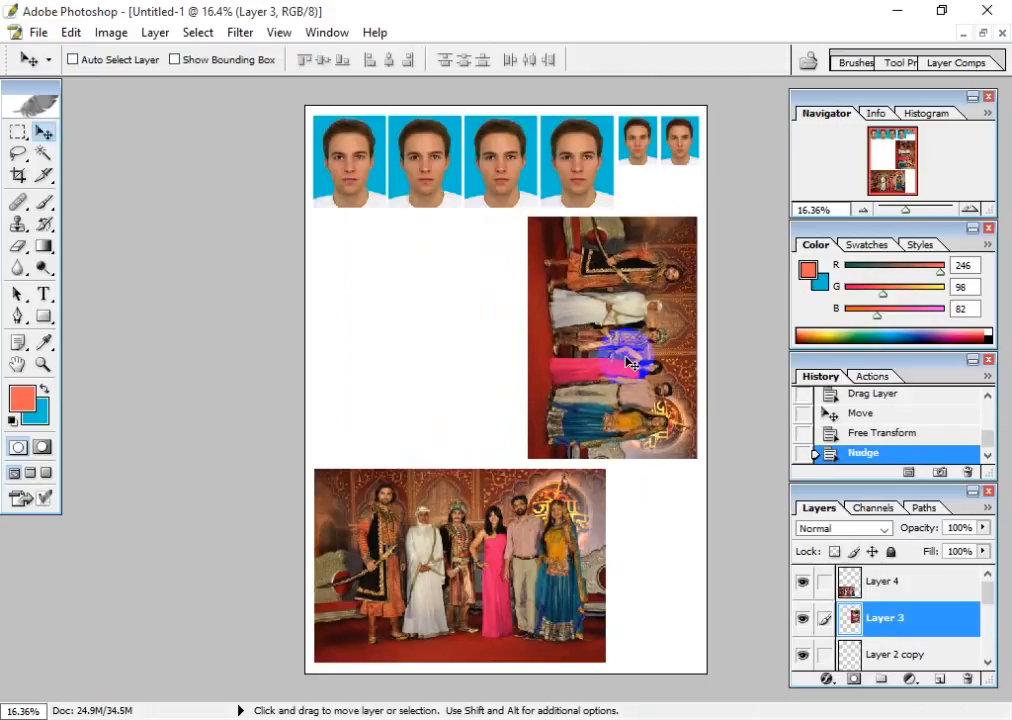
Step: Duplicate the rotated group photo and align the copy with the page's left margin, level with the original
{"action": "left_click_drag", "start_coordinate": [630, 363], "coordinate": [416, 368]}
{"action": "key", "text": "Left"}
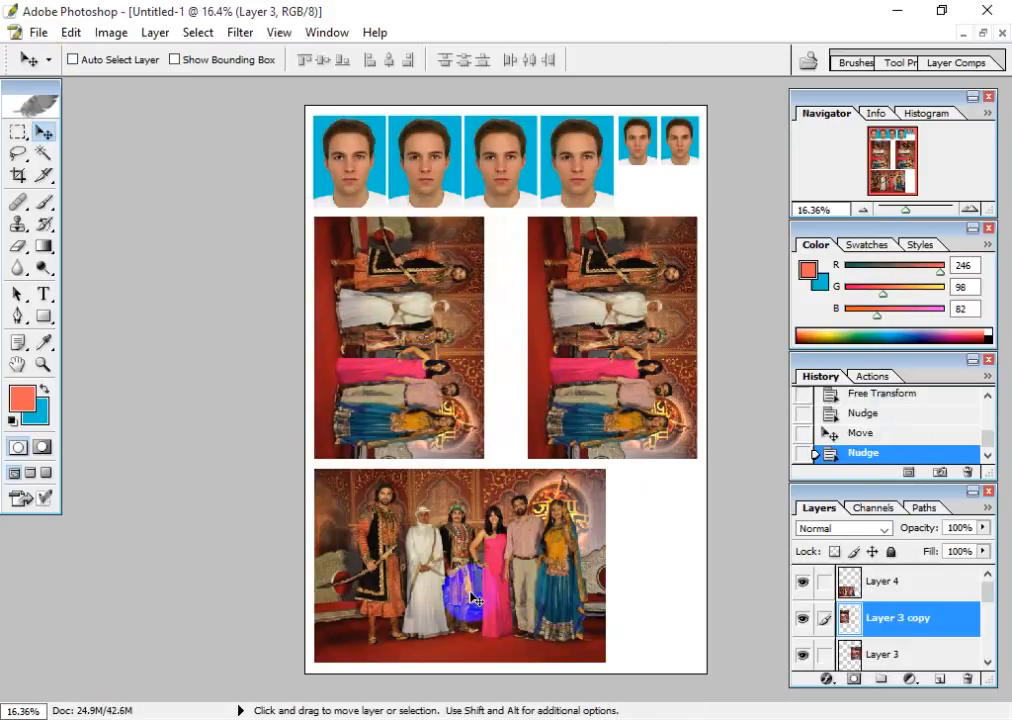
Step: Shift the 6 × 4 in group photo right so it sits roughly centred across the page beneath the rotated photos
{"action": "left_click", "coordinate": [842, 585]}
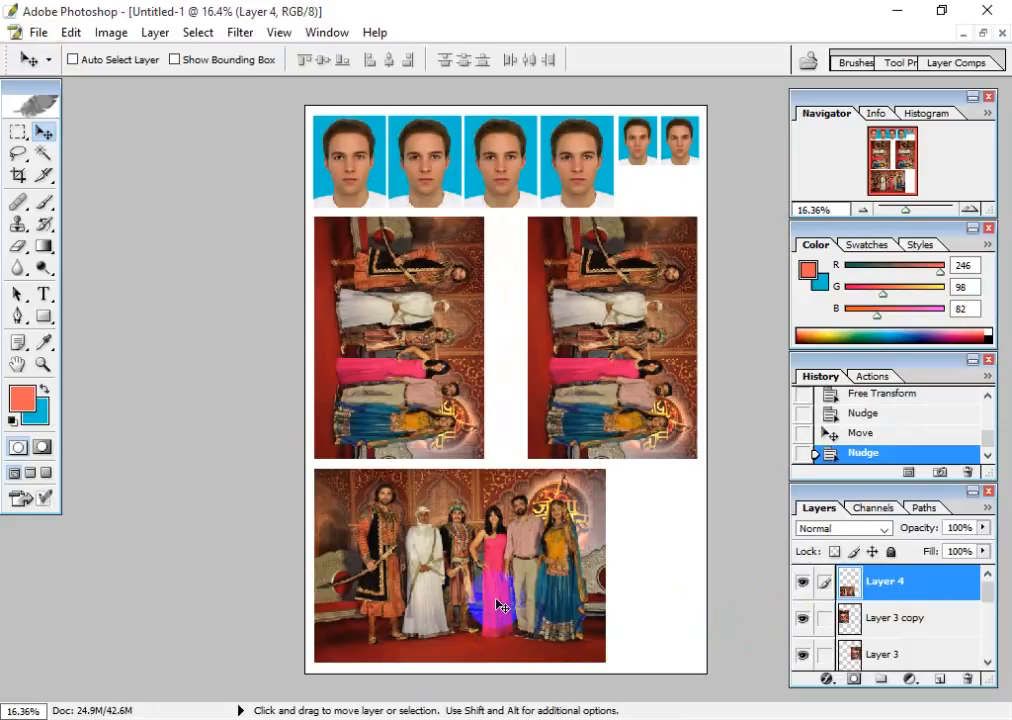
{"action": "key", "text": "shift+Right"}
{"action": "key", "text": "shift+Right"}
{"action": "key", "text": "shift+Right"}
{"action": "key", "text": "shift+Right"}
{"action": "key", "text": "shift+Right"}
{"action": "key", "text": "shift+Right"}
{"action": "key", "text": "shift+Right"}
{"action": "key", "text": "shift+Right"}
{"action": "key", "text": "shift+Right"}
{"action": "key", "text": "shift+Right"}
{"action": "key", "text": "shift+Right"}
{"action": "key", "text": "shift+Right"}
{"action": "key", "text": "shift+Right"}
{"action": "key", "text": "shift+Right"}
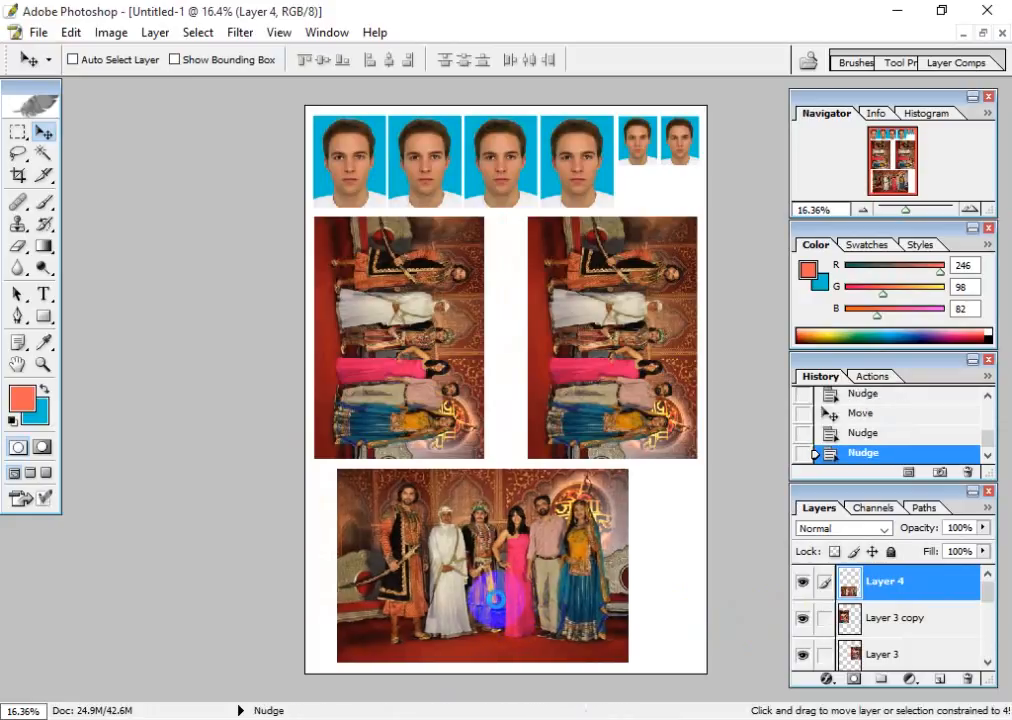
{"action": "left_click_drag", "start_coordinate": [492, 598], "coordinate": [502, 606]}
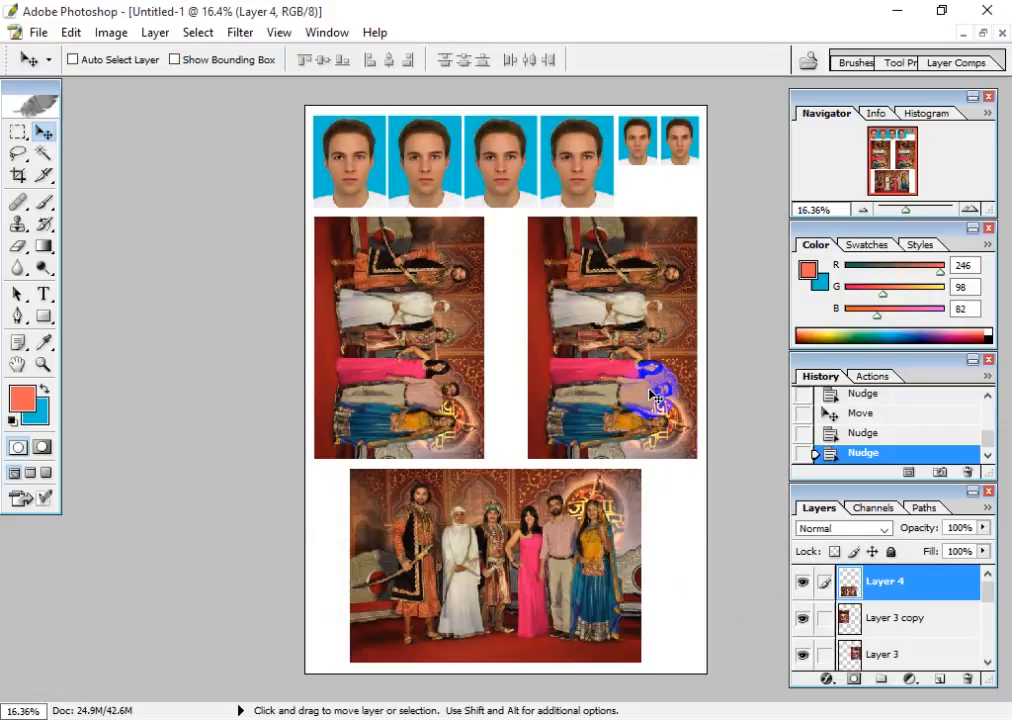
Step: Open Print with Preview for the A4 photo layout
{"action": "left_click", "coordinate": [38, 32]}
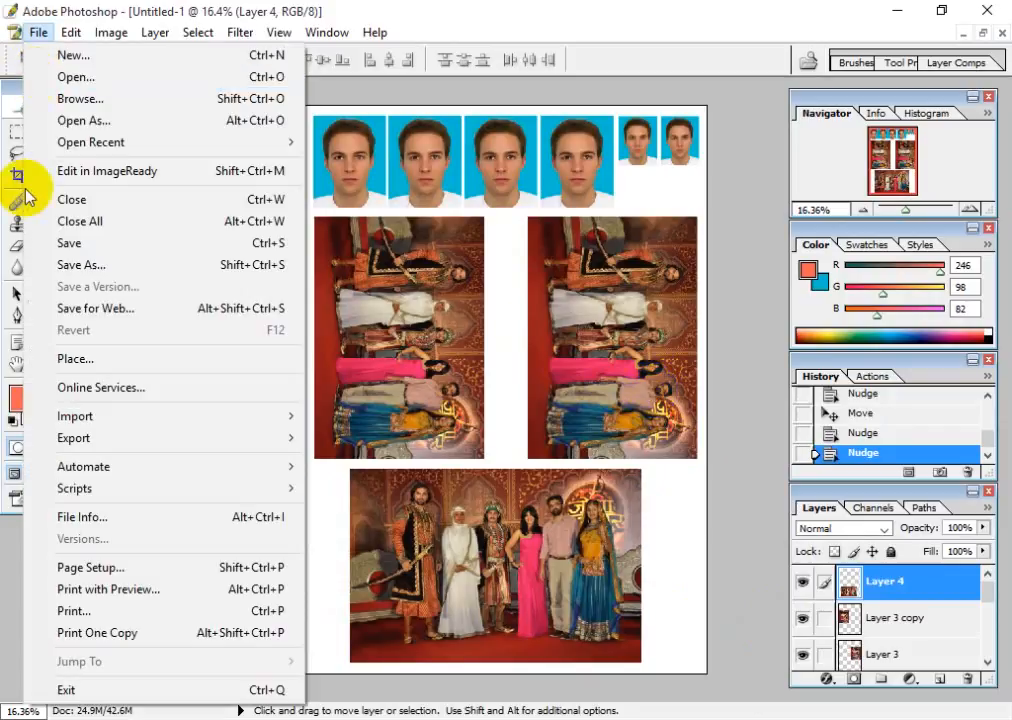
{"action": "left_click", "coordinate": [115, 590]}
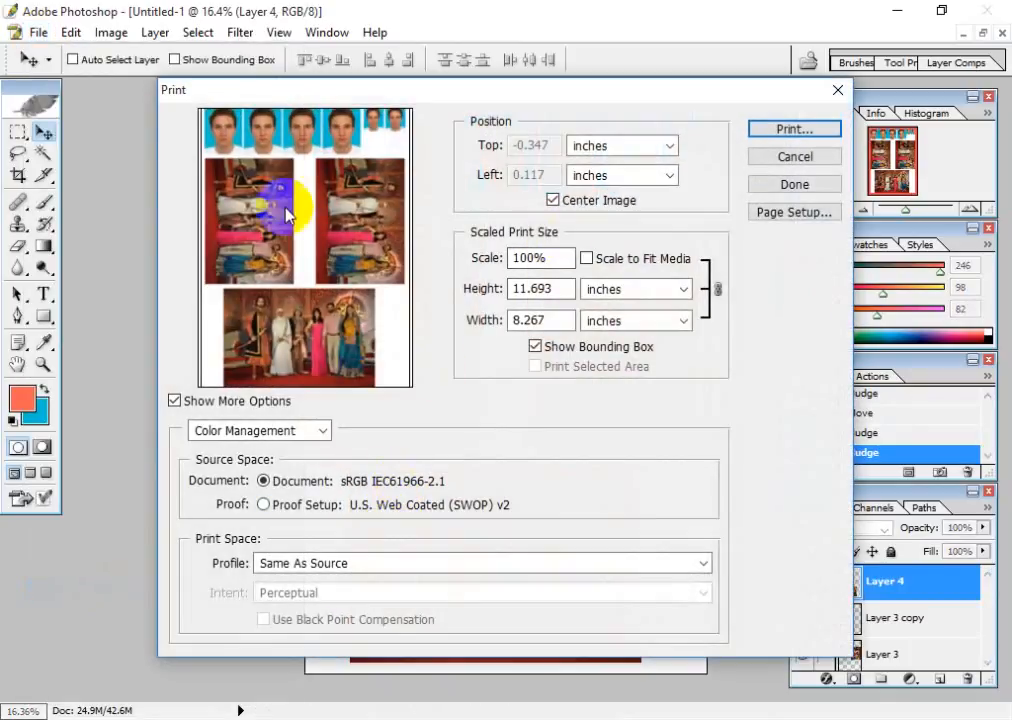
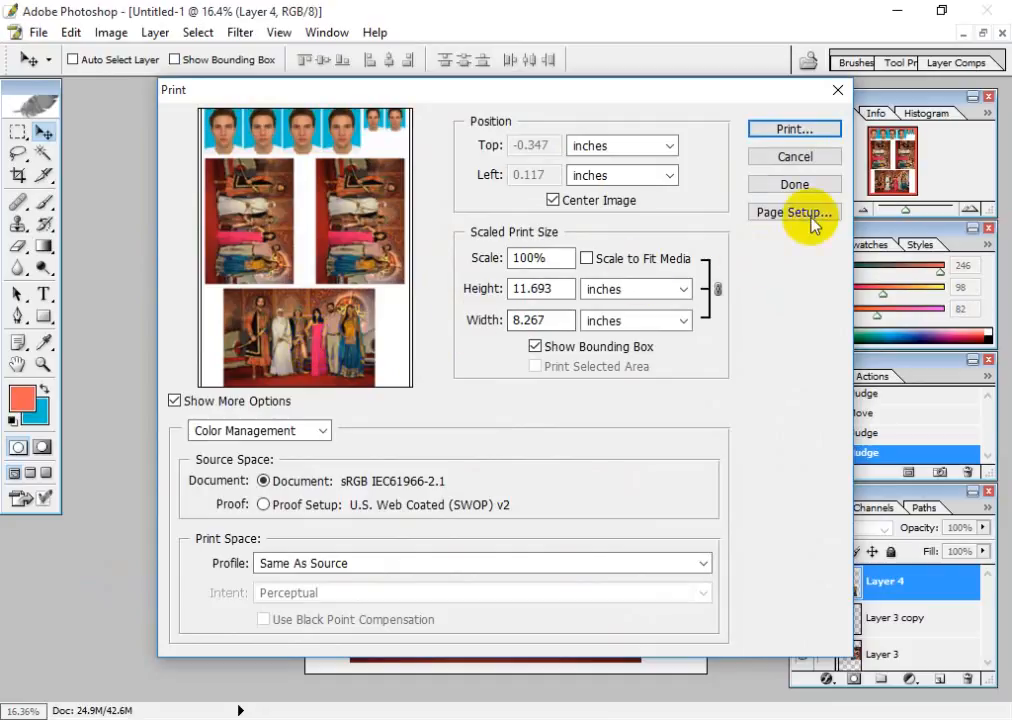
Step: Dismiss the print preview without printing and close the A4 layout document without saving it
{"action": "left_click", "coordinate": [838, 91]}
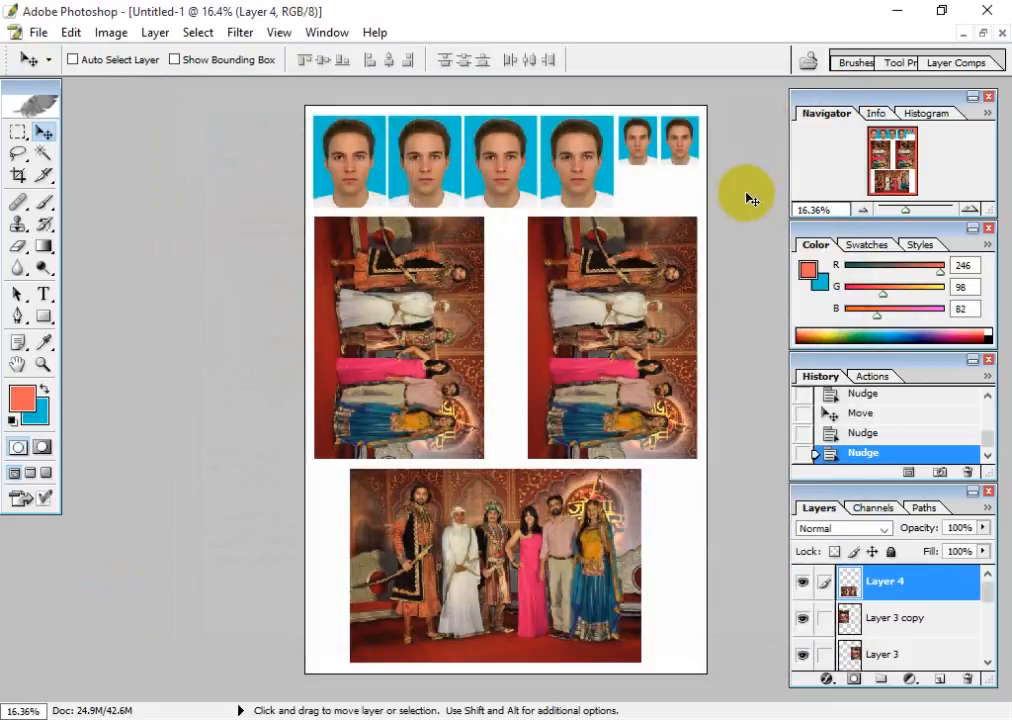
{"action": "left_click", "coordinate": [1003, 35]}
{"action": "left_click", "coordinate": [520, 290]}
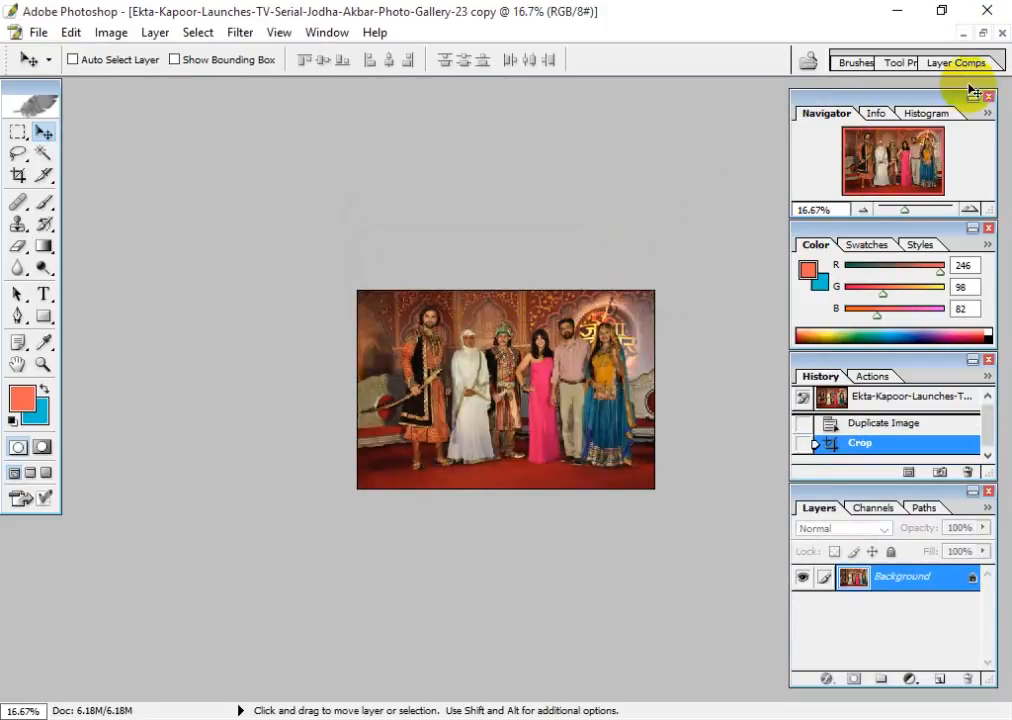
Step: Float the open image windows, separate the portrait copy "m_sexy_gr copy" from the others, and maximize it
{"action": "left_click", "coordinate": [984, 32]}
{"action": "left_click_drag", "start_coordinate": [542, 293], "coordinate": [272, 183]}
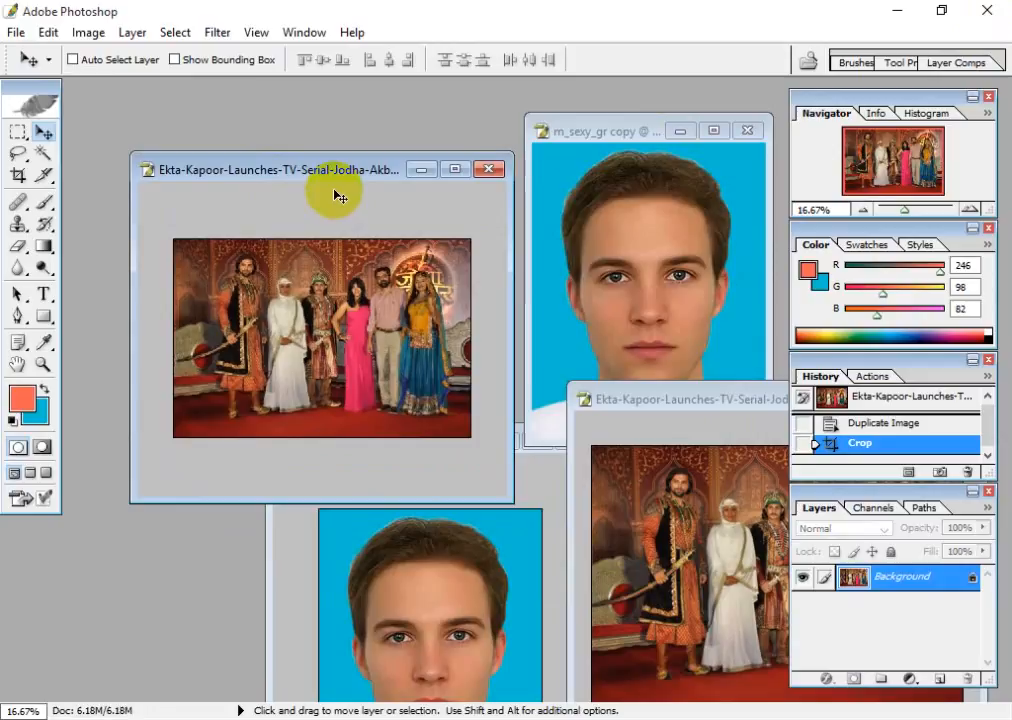
{"action": "left_click_drag", "start_coordinate": [361, 165], "coordinate": [296, 170]}
{"action": "left_click", "coordinate": [617, 205]}
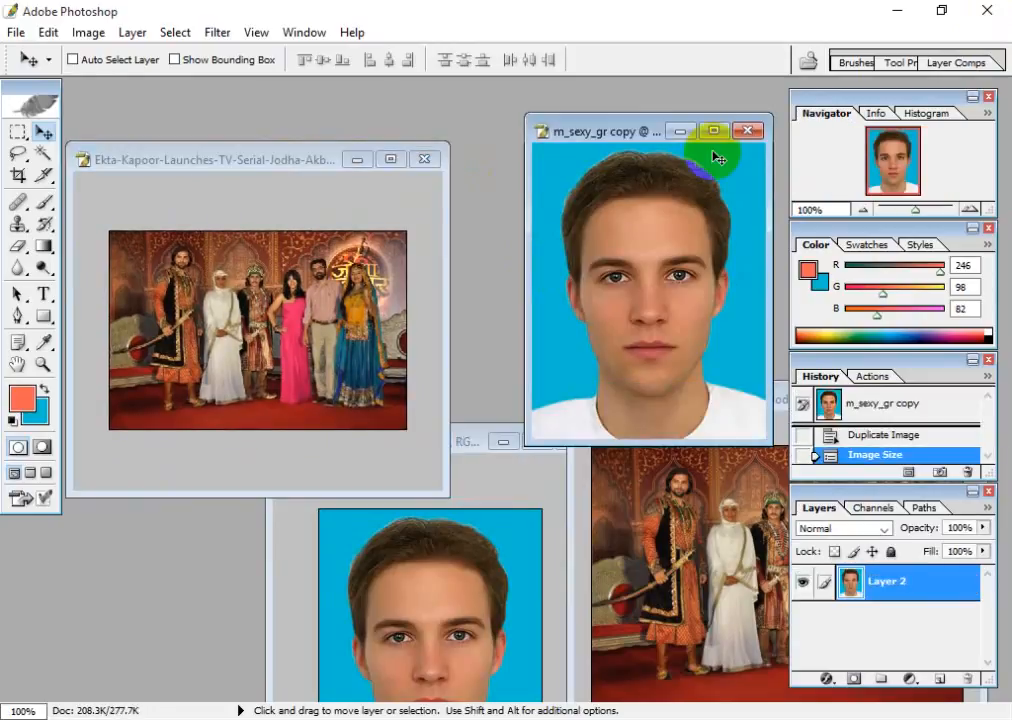
{"action": "left_click_drag", "start_coordinate": [617, 130], "coordinate": [356, 121]}
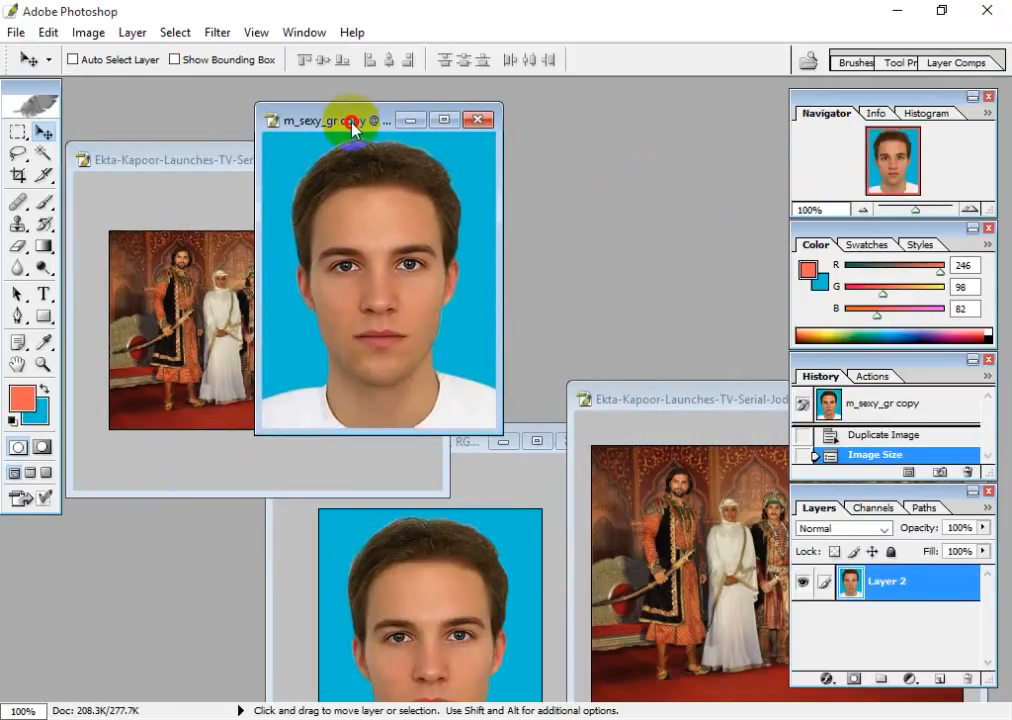
{"action": "left_click", "coordinate": [447, 113]}
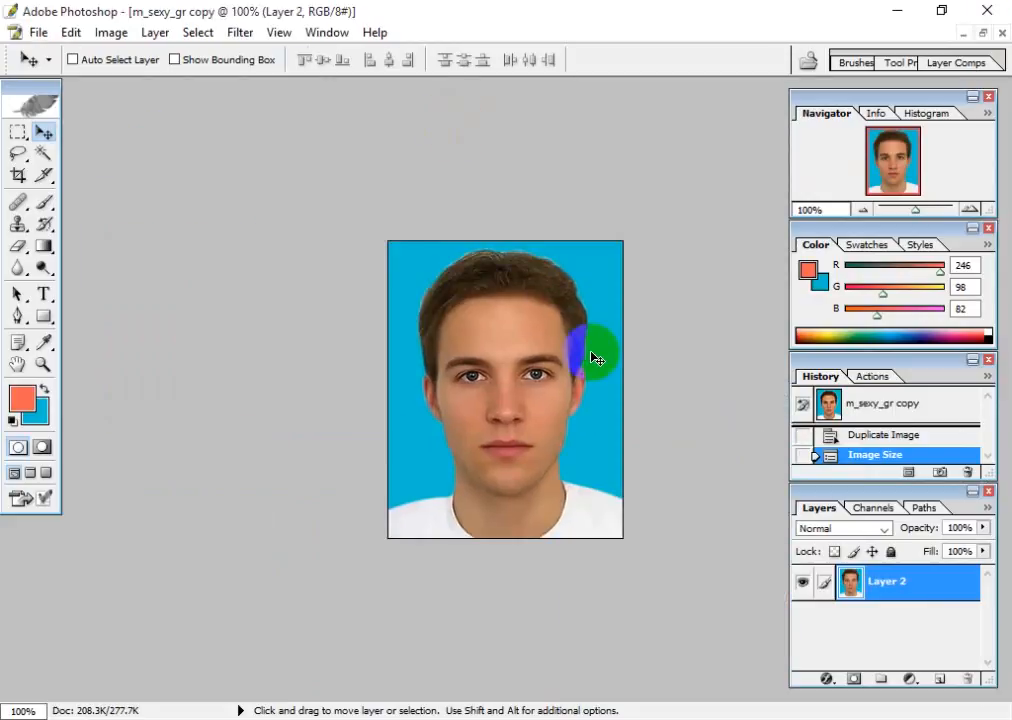
Step: Examine the portrait's forehead, eyes and nose up close at about 405% magnification
{"action": "scroll", "coordinate": [594, 355], "scroll_direction": "up", "scroll_amount": 5}
{"action": "key", "text": "space"}
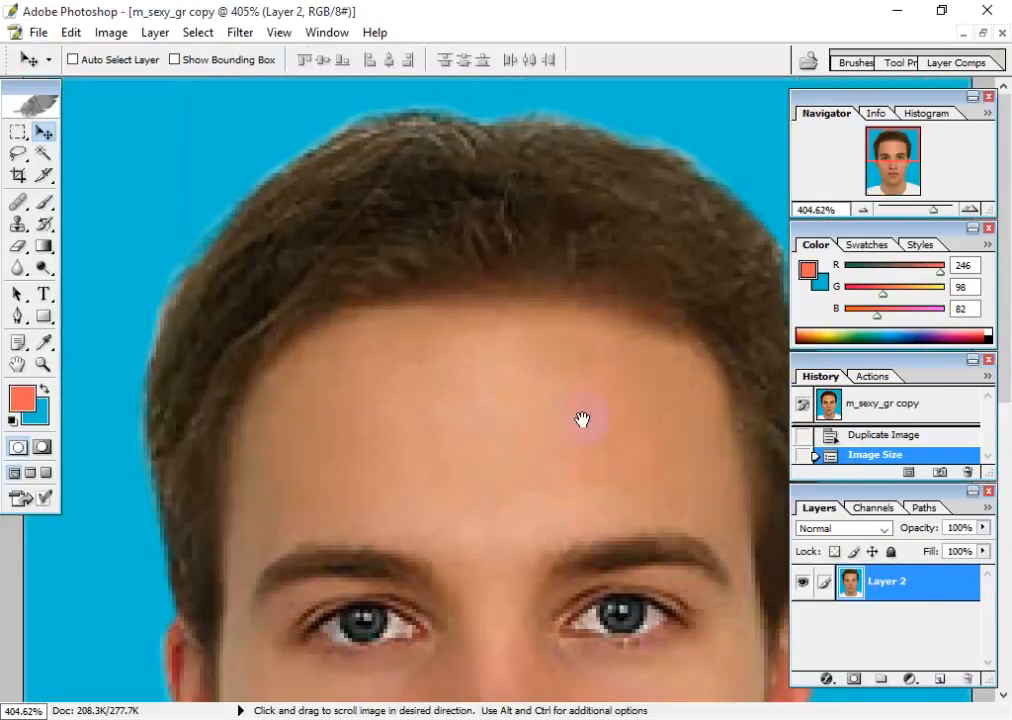
{"action": "left_click_drag", "start_coordinate": [555, 452], "coordinate": [510, 132]}
{"action": "left_click_drag", "start_coordinate": [488, 248], "coordinate": [507, 376]}
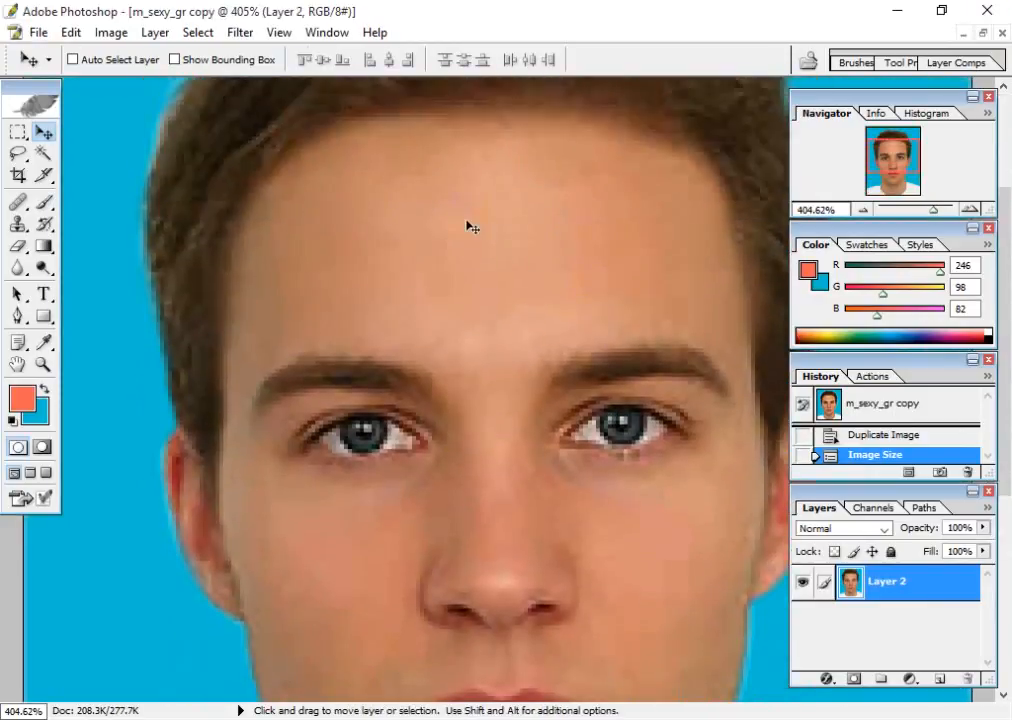
{"action": "key", "text": "space"}
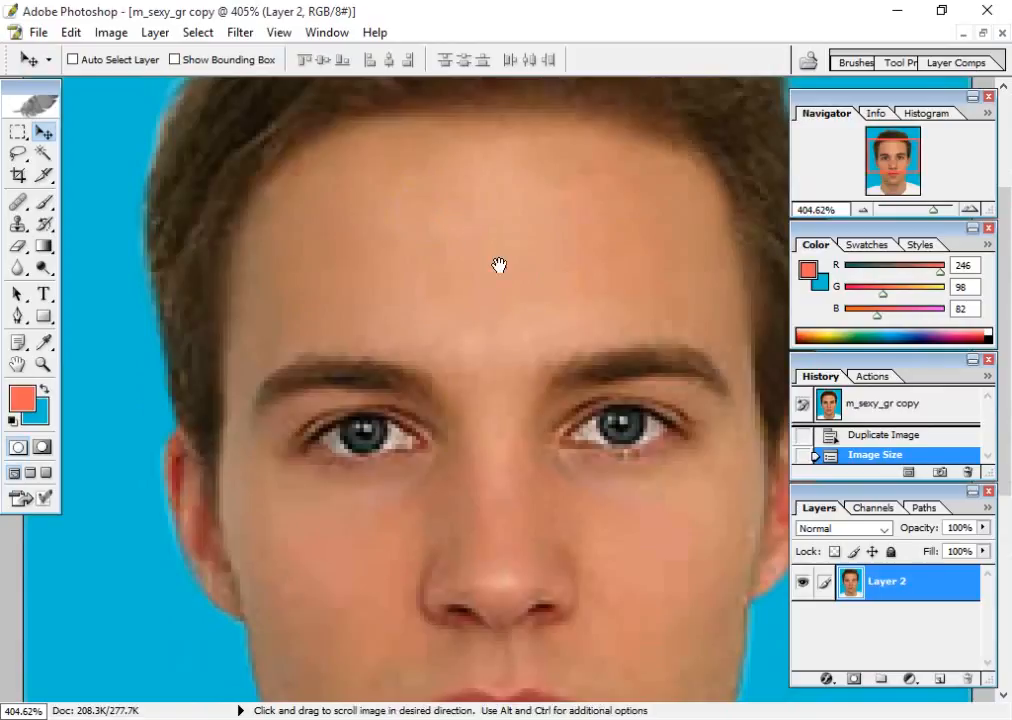
{"action": "left_click_drag", "start_coordinate": [497, 264], "coordinate": [468, 425]}
{"action": "left_click_drag", "start_coordinate": [490, 294], "coordinate": [494, 462]}
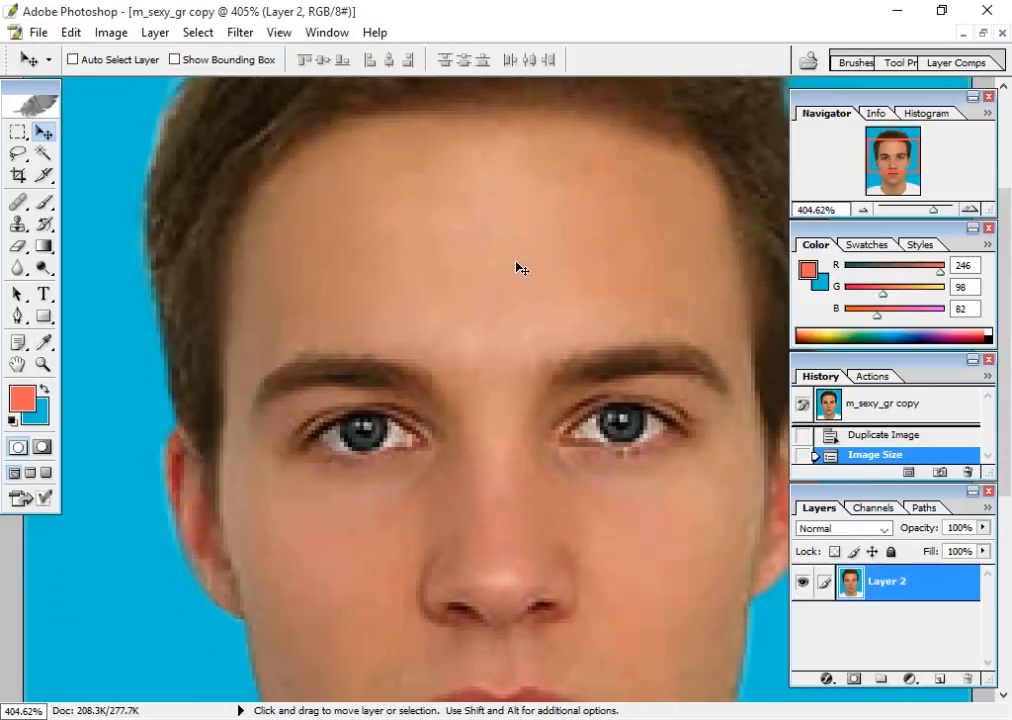
{"action": "left_click_drag", "start_coordinate": [470, 398], "coordinate": [454, 459]}
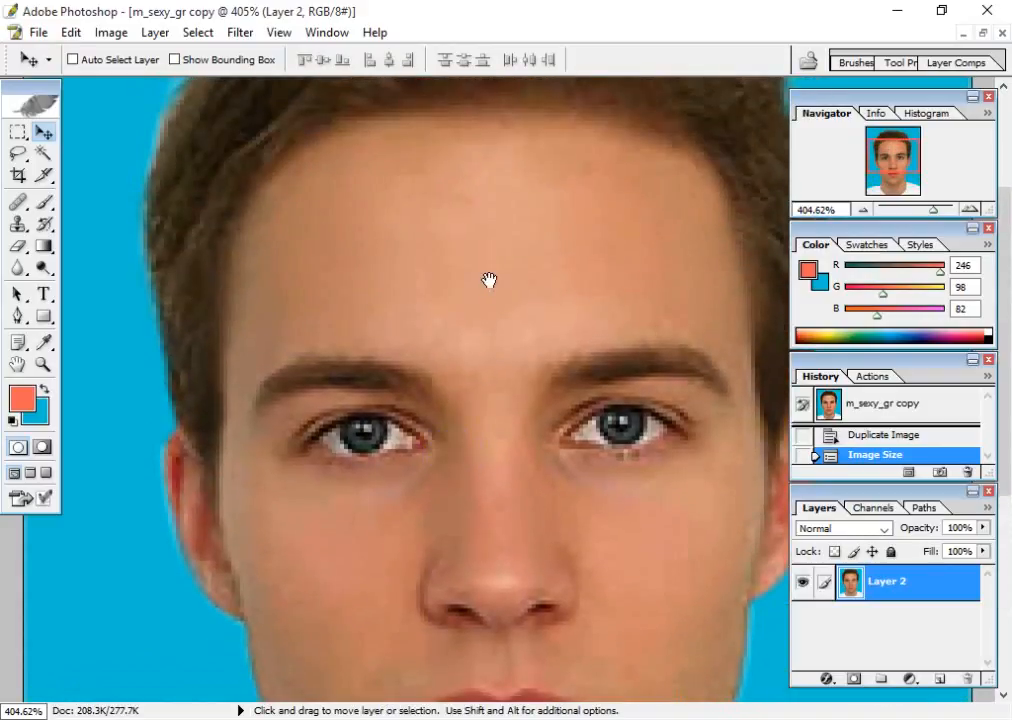
{"action": "left_click_drag", "start_coordinate": [490, 280], "coordinate": [479, 305]}
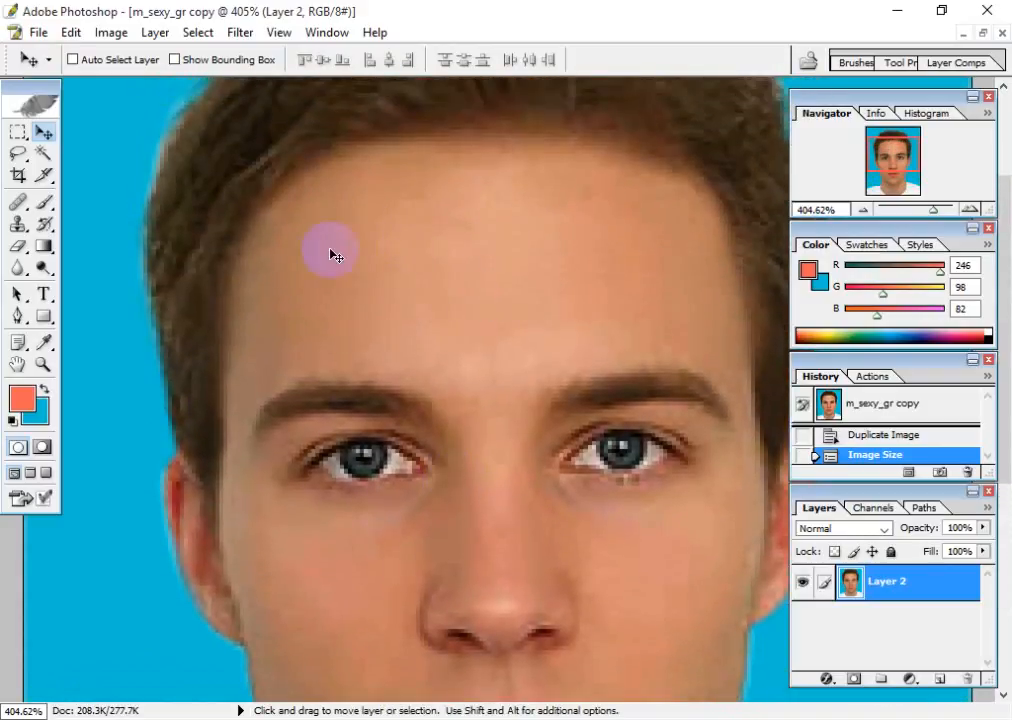
Step: Activate the Smudge tool on the portrait and check the area around the forehead and eyes at up to 700% magnification
{"action": "mouse_move", "coordinate": [20, 268]}
{"action": "left_mouse_down"}
{"action": "mouse_move", "coordinate": [93, 266]}
{"action": "mouse_move", "coordinate": [92, 304]}
{"action": "left_mouse_up"}
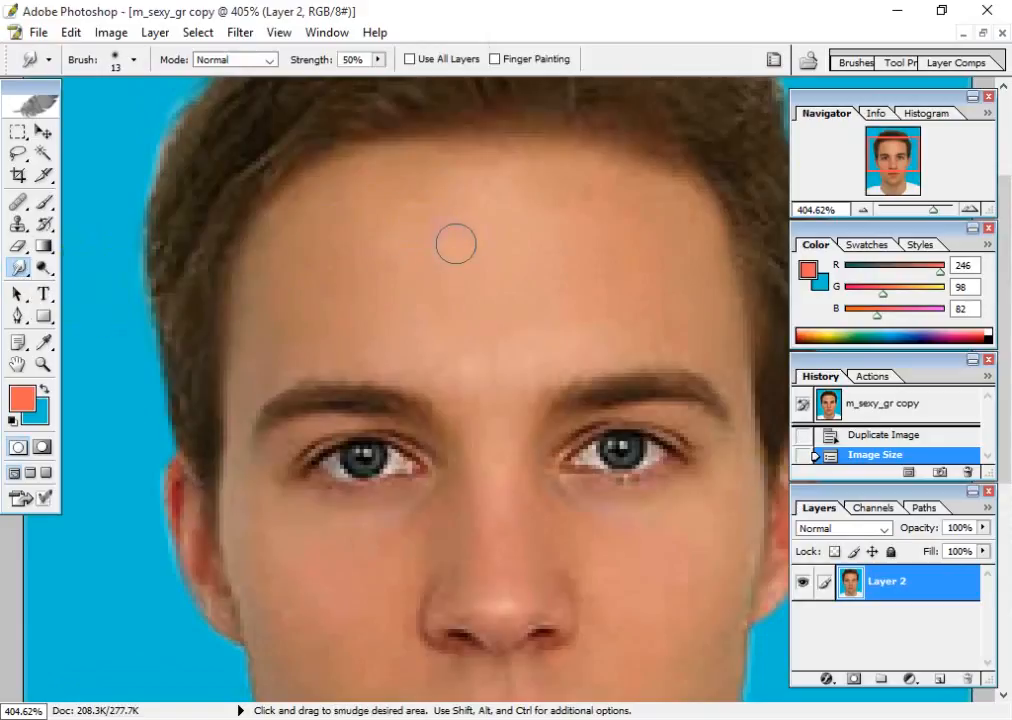
{"action": "key", "text": "ctrl+plus"}
{"action": "key", "text": "ctrl+plus"}
{"action": "key", "text": "ctrl+plus"}
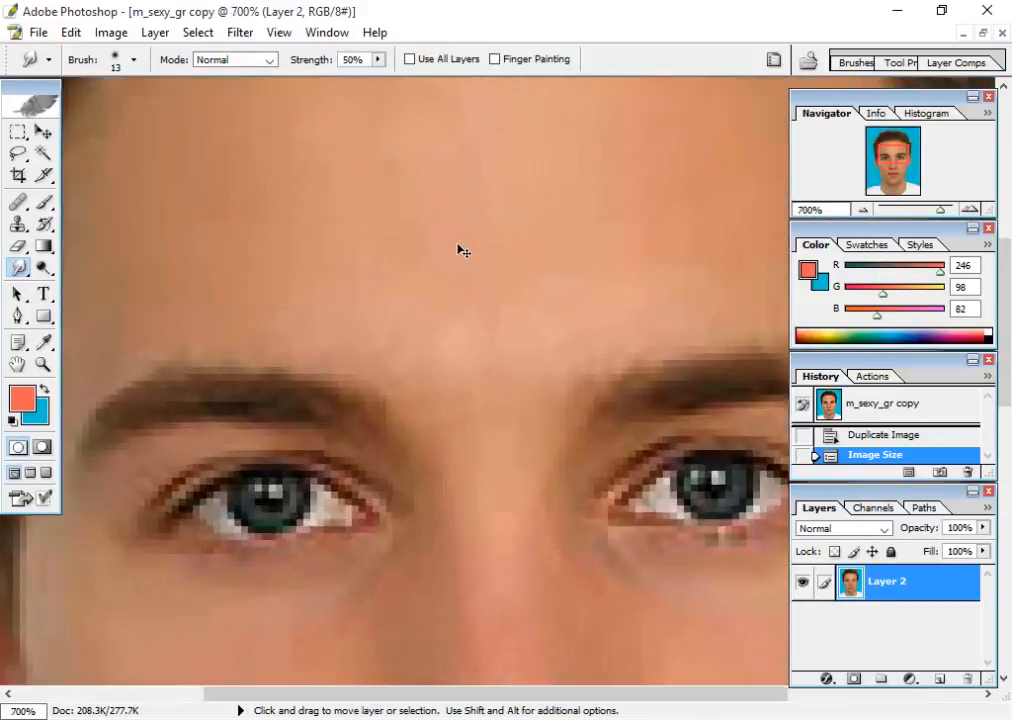
{"action": "key", "text": "ctrl+minus"}
{"action": "key", "text": "ctrl+minus"}
{"action": "key", "text": "ctrl+minus"}
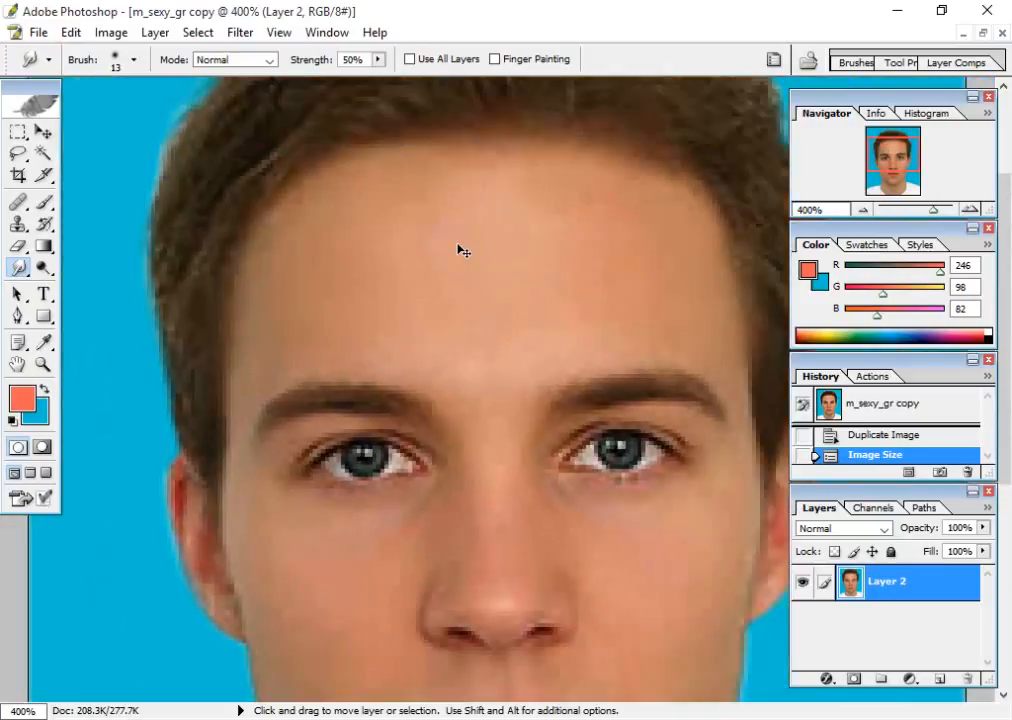
Step: Set the Smudge tool's strength to 21% and its brush size to 20 px
{"action": "key", "text": "ctrl+plus"}
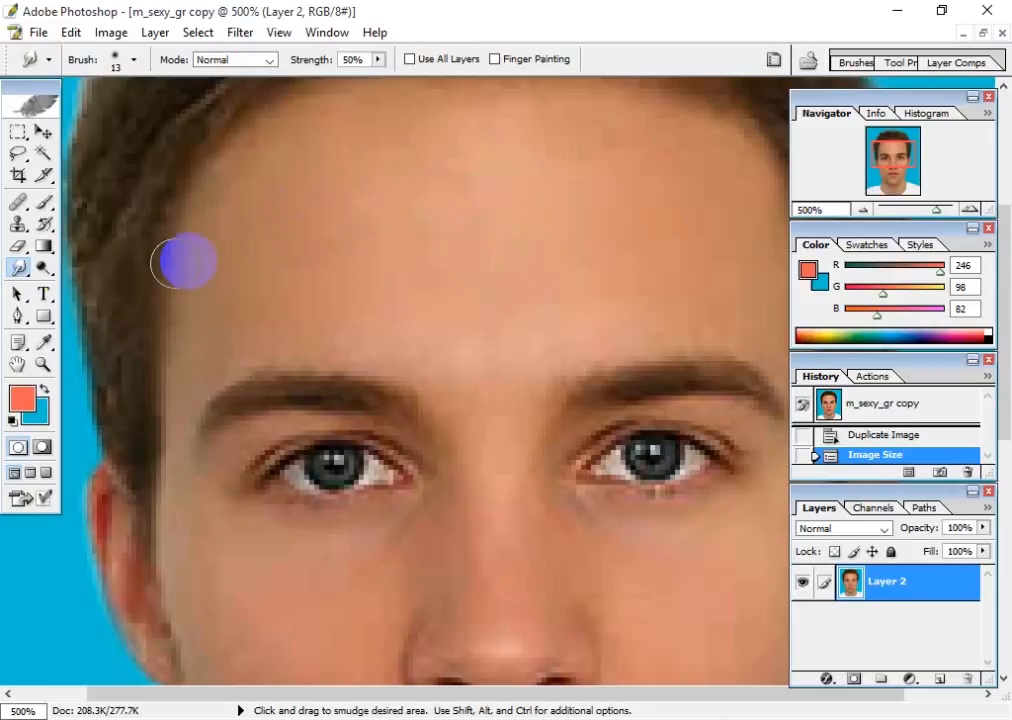
{"action": "left_click", "coordinate": [355, 60]}
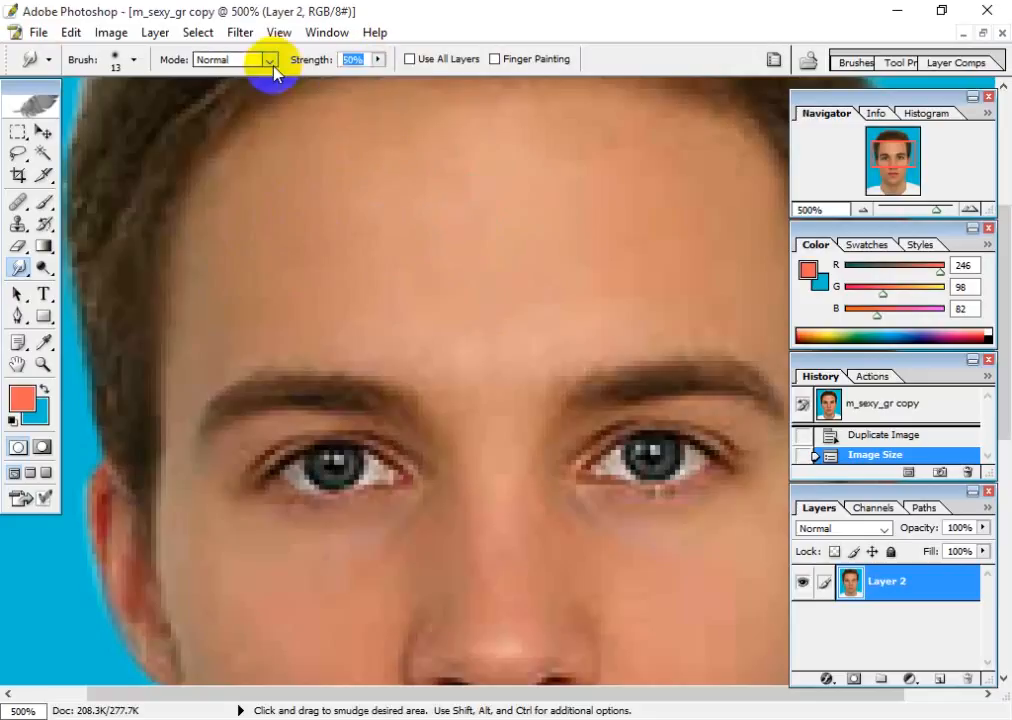
{"action": "type", "text": "21"}
{"action": "key", "text": "Return"}
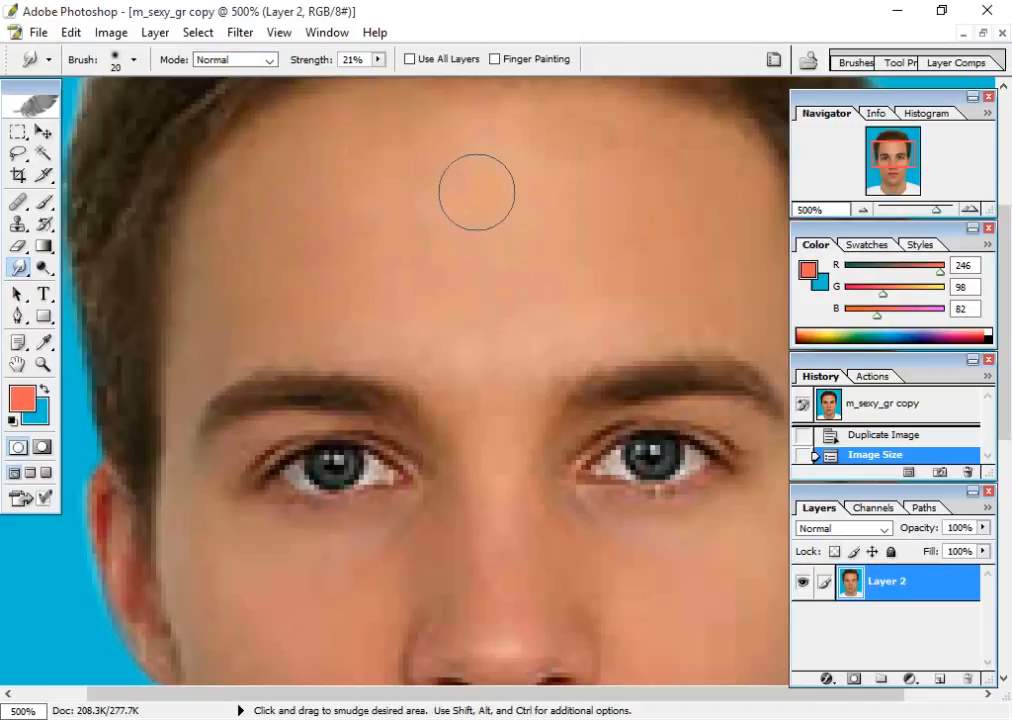
Step: Try a smudge stroke on the forehead, undo it, and duplicate Layer 2
{"action": "mouse_move", "coordinate": [476, 192]}
{"action": "left_mouse_down"}
{"action": "mouse_move", "coordinate": [467, 243]}
{"action": "mouse_move", "coordinate": [475, 241]}
{"action": "mouse_move", "coordinate": [463, 177]}
{"action": "mouse_move", "coordinate": [415, 208]}
{"action": "mouse_move", "coordinate": [431, 216]}
{"action": "mouse_move", "coordinate": [368, 232]}
{"action": "mouse_move", "coordinate": [414, 232]}
{"action": "mouse_move", "coordinate": [510, 261]}
{"action": "mouse_move", "coordinate": [451, 298]}
{"action": "left_mouse_up"}
{"action": "key", "text": "ctrl+z"}
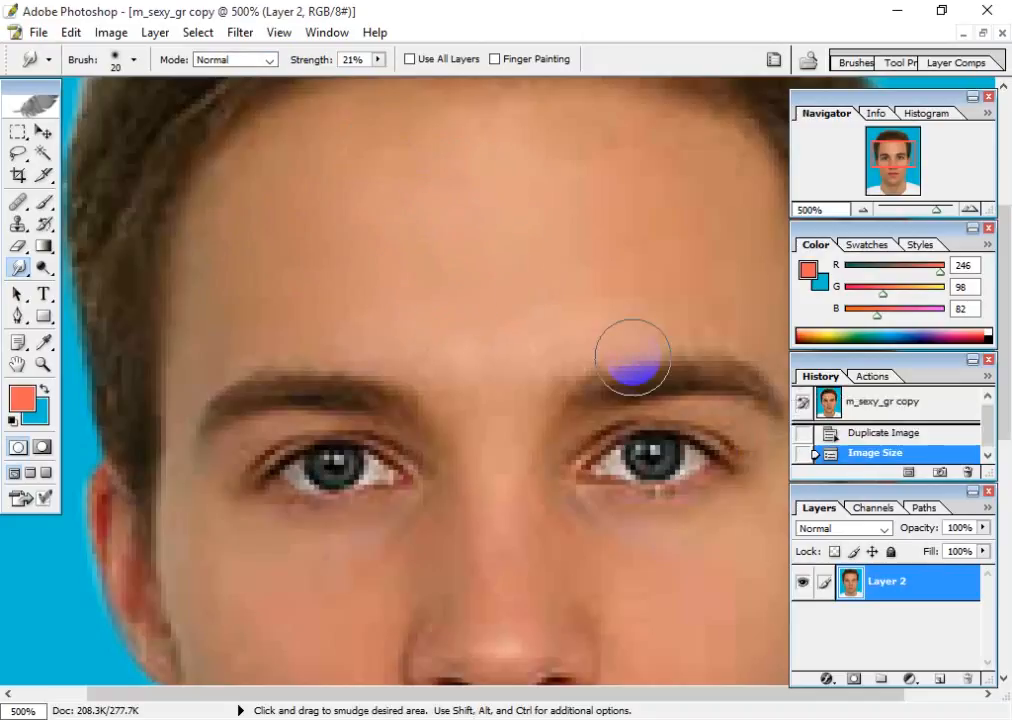
{"action": "left_click_drag", "start_coordinate": [852, 594], "coordinate": [941, 674]}
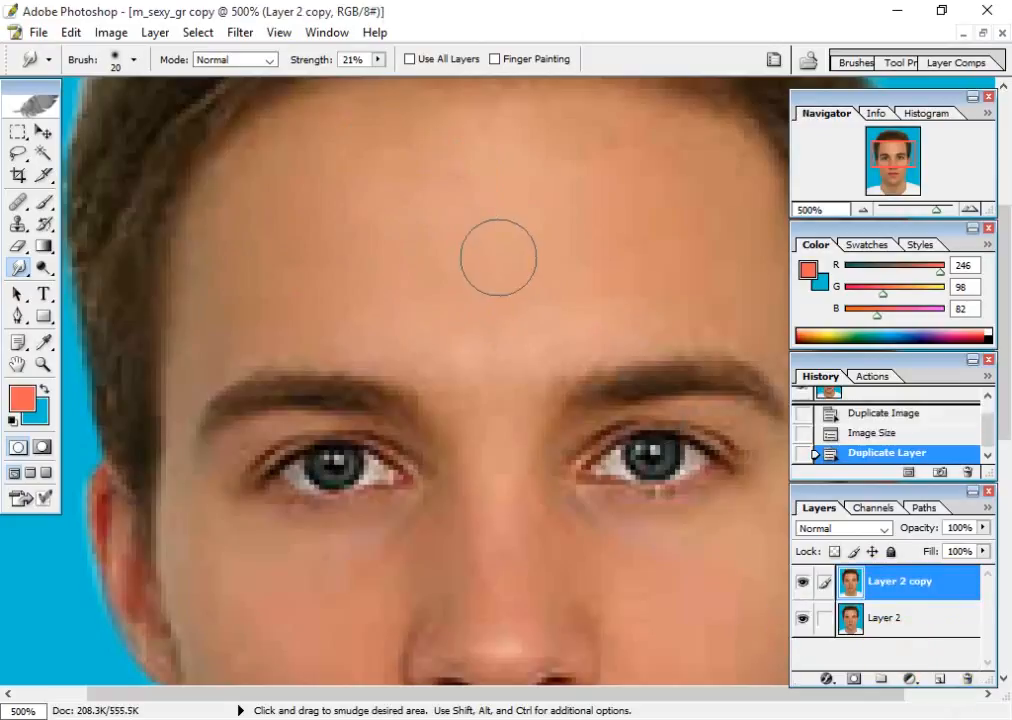
Step: Smudge the forehead skin on the layer copy from the hairline down to the eyebrows until it looks smooth
{"action": "scroll", "coordinate": [498, 258], "scroll_direction": "up", "scroll_amount": 2}
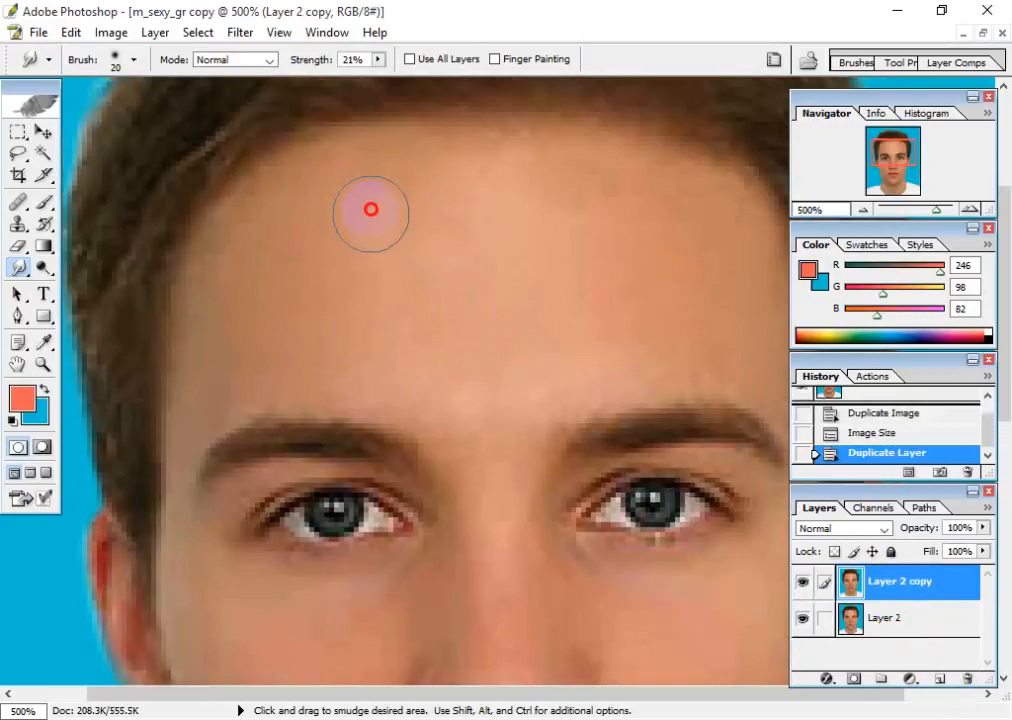
{"action": "left_click_drag", "start_coordinate": [486, 255], "coordinate": [463, 229]}
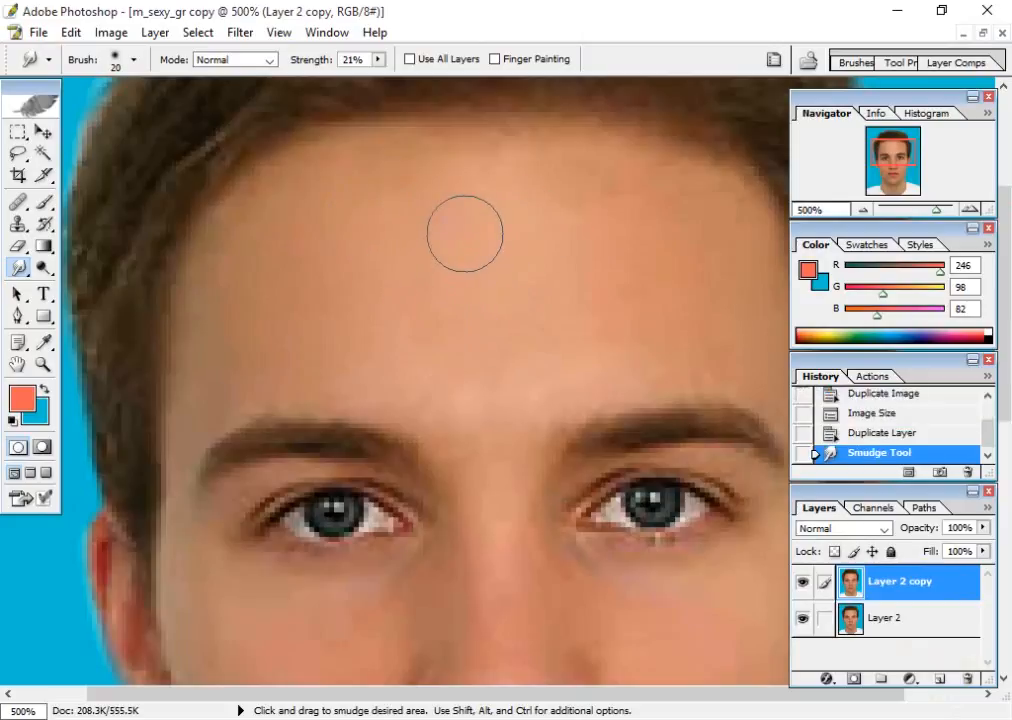
{"action": "mouse_move", "coordinate": [262, 314]}
{"action": "left_mouse_down"}
{"action": "mouse_move", "coordinate": [290, 211]}
{"action": "mouse_move", "coordinate": [262, 259]}
{"action": "mouse_move", "coordinate": [293, 206]}
{"action": "mouse_move", "coordinate": [260, 241]}
{"action": "mouse_move", "coordinate": [231, 312]}
{"action": "mouse_move", "coordinate": [219, 302]}
{"action": "mouse_move", "coordinate": [223, 347]}
{"action": "mouse_move", "coordinate": [391, 249]}
{"action": "mouse_move", "coordinate": [343, 327]}
{"action": "mouse_move", "coordinate": [427, 199]}
{"action": "mouse_move", "coordinate": [426, 164]}
{"action": "mouse_move", "coordinate": [554, 193]}
{"action": "mouse_move", "coordinate": [591, 234]}
{"action": "mouse_move", "coordinate": [622, 208]}
{"action": "mouse_move", "coordinate": [662, 248]}
{"action": "left_mouse_up"}
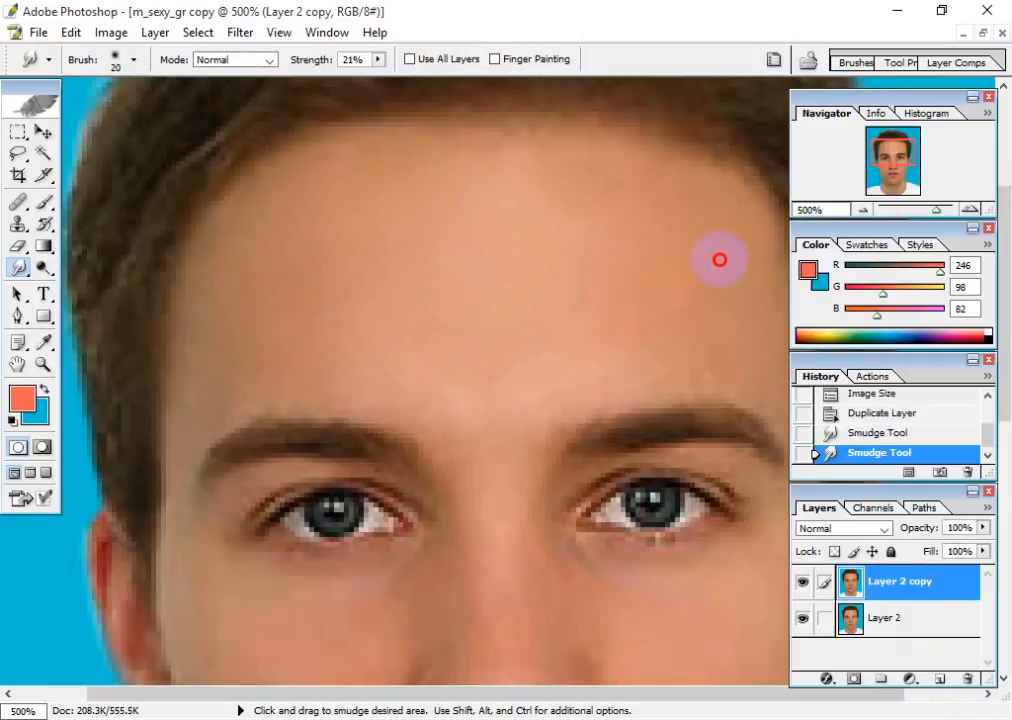
{"action": "mouse_move", "coordinate": [721, 322]}
{"action": "left_mouse_down"}
{"action": "mouse_move", "coordinate": [551, 343]}
{"action": "mouse_move", "coordinate": [498, 317]}
{"action": "mouse_move", "coordinate": [467, 339]}
{"action": "left_mouse_up"}
{"action": "left_click", "coordinate": [460, 345]}
{"action": "scroll", "coordinate": [501, 181], "scroll_direction": "down", "scroll_amount": 1}
{"action": "scroll", "coordinate": [519, 253], "scroll_direction": "up", "scroll_amount": 2}
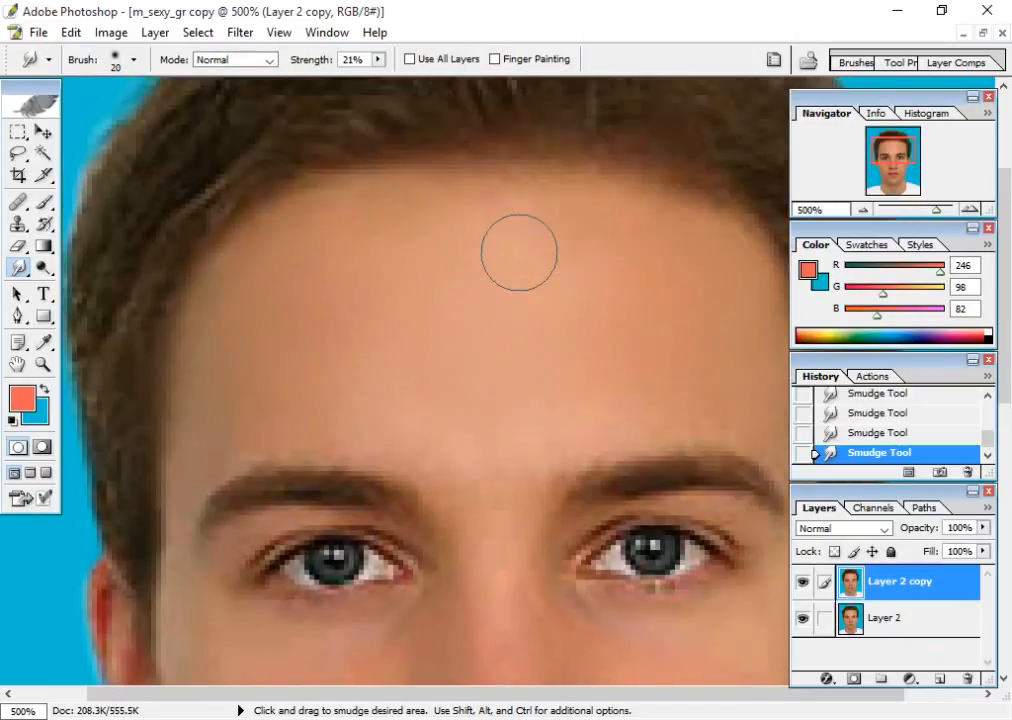
{"action": "mouse_move", "coordinate": [485, 214]}
{"action": "left_mouse_down"}
{"action": "mouse_move", "coordinate": [267, 243]}
{"action": "mouse_move", "coordinate": [308, 281]}
{"action": "mouse_move", "coordinate": [532, 284]}
{"action": "mouse_move", "coordinate": [658, 313]}
{"action": "mouse_move", "coordinate": [711, 338]}
{"action": "mouse_move", "coordinate": [578, 409]}
{"action": "mouse_move", "coordinate": [703, 402]}
{"action": "mouse_move", "coordinate": [558, 393]}
{"action": "mouse_move", "coordinate": [460, 442]}
{"action": "mouse_move", "coordinate": [485, 409]}
{"action": "mouse_move", "coordinate": [384, 376]}
{"action": "mouse_move", "coordinate": [364, 407]}
{"action": "left_mouse_up"}
{"action": "mouse_move", "coordinate": [286, 427]}
{"action": "left_mouse_down"}
{"action": "mouse_move", "coordinate": [220, 418]}
{"action": "mouse_move", "coordinate": [454, 456]}
{"action": "mouse_move", "coordinate": [498, 457]}
{"action": "left_mouse_up"}
Step: Smooth the skin of the cheek on the image's left side, from beside the nose down to the jaw, with smudge strokes
{"action": "scroll", "coordinate": [497, 330], "scroll_direction": "down", "scroll_amount": 5}
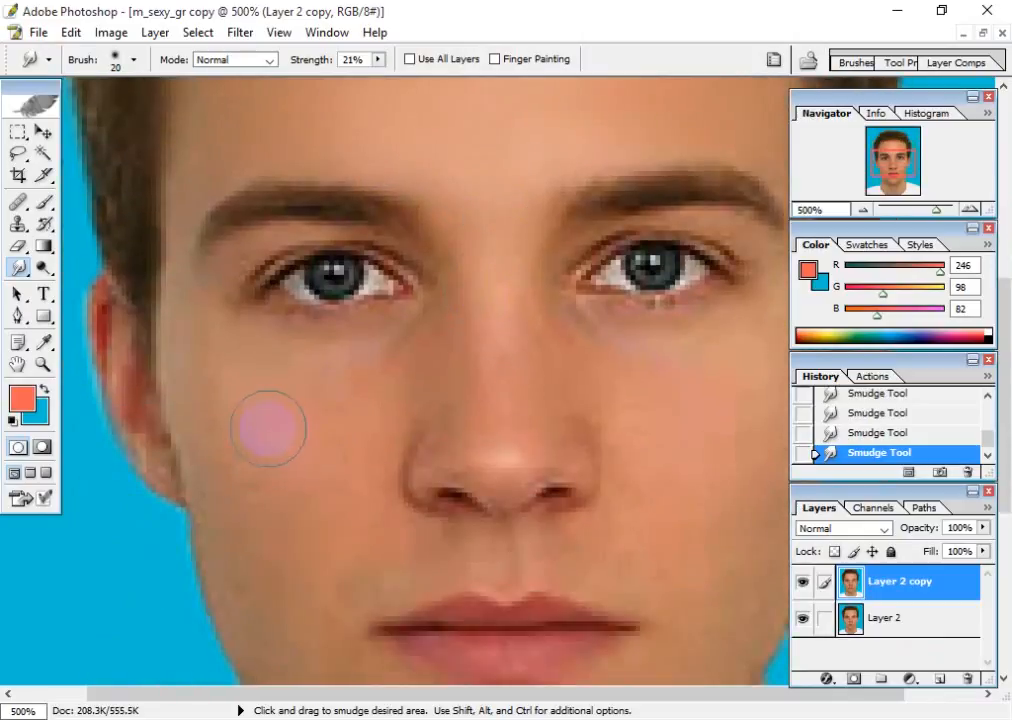
{"action": "mouse_move", "coordinate": [268, 428]}
{"action": "left_mouse_down"}
{"action": "mouse_move", "coordinate": [273, 497]}
{"action": "mouse_move", "coordinate": [233, 474]}
{"action": "mouse_move", "coordinate": [198, 391]}
{"action": "mouse_move", "coordinate": [273, 538]}
{"action": "left_mouse_up"}
{"action": "scroll", "coordinate": [280, 520], "scroll_direction": "down", "scroll_amount": 3}
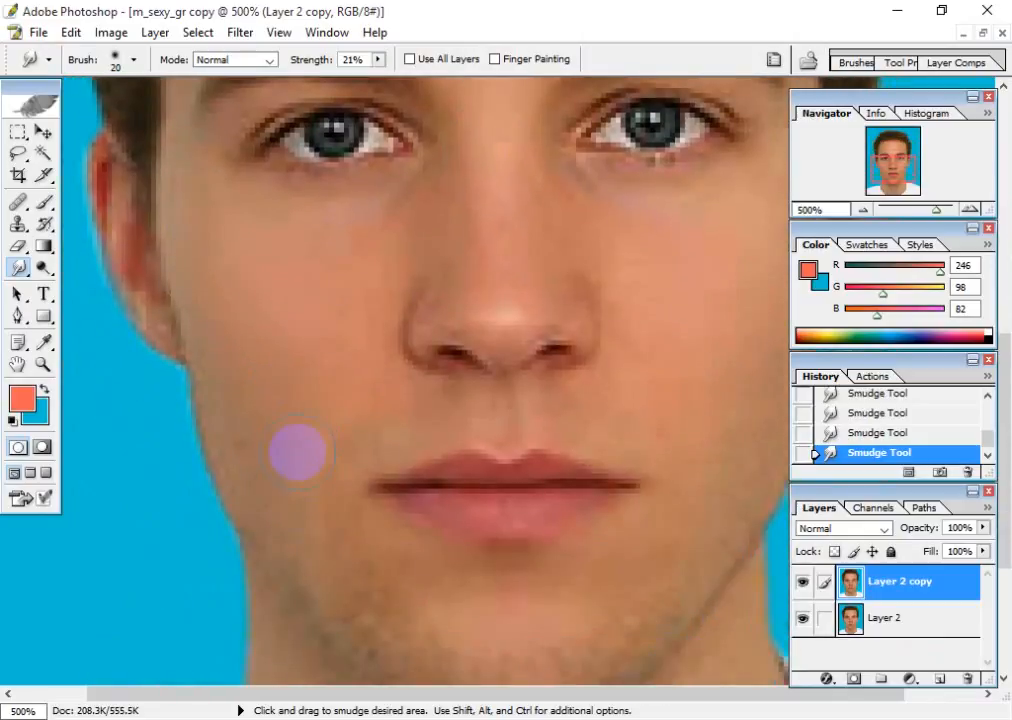
{"action": "mouse_move", "coordinate": [296, 452]}
{"action": "left_mouse_down"}
{"action": "mouse_move", "coordinate": [238, 345]}
{"action": "mouse_move", "coordinate": [265, 445]}
{"action": "mouse_move", "coordinate": [213, 336]}
{"action": "mouse_move", "coordinate": [244, 422]}
{"action": "mouse_move", "coordinate": [234, 418]}
{"action": "mouse_move", "coordinate": [311, 519]}
{"action": "mouse_move", "coordinate": [284, 490]}
{"action": "left_mouse_up"}
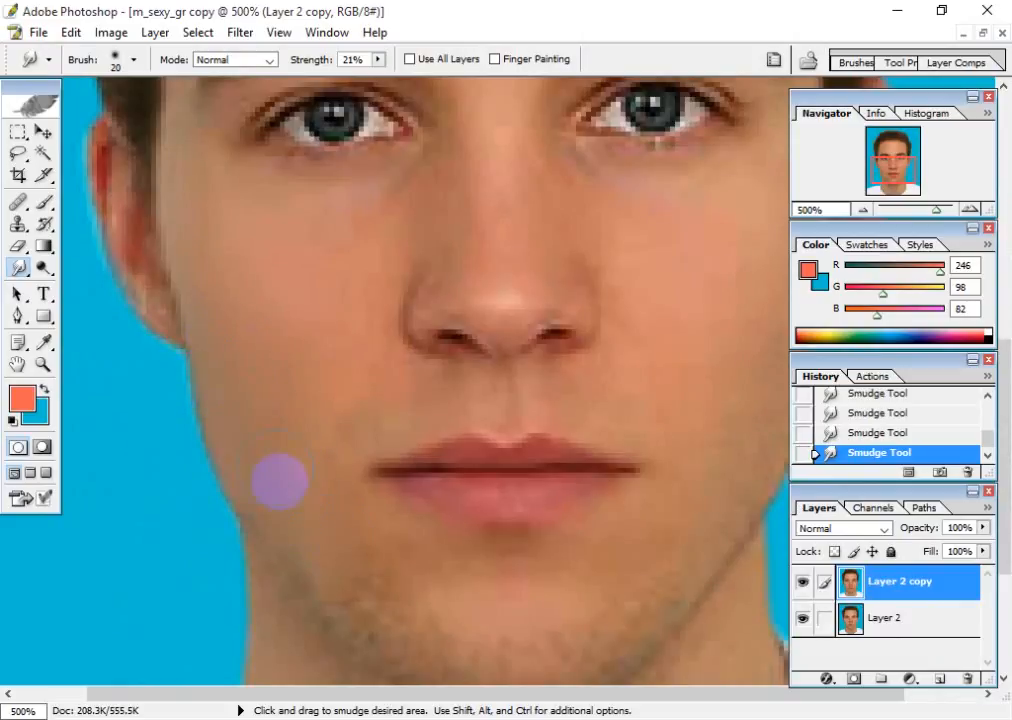
{"action": "mouse_move", "coordinate": [350, 284]}
{"action": "left_mouse_down"}
{"action": "mouse_move", "coordinate": [367, 259]}
{"action": "mouse_move", "coordinate": [307, 234]}
{"action": "mouse_move", "coordinate": [330, 218]}
{"action": "mouse_move", "coordinate": [264, 212]}
{"action": "mouse_move", "coordinate": [313, 225]}
{"action": "mouse_move", "coordinate": [396, 205]}
{"action": "mouse_move", "coordinate": [430, 210]}
{"action": "left_mouse_up"}
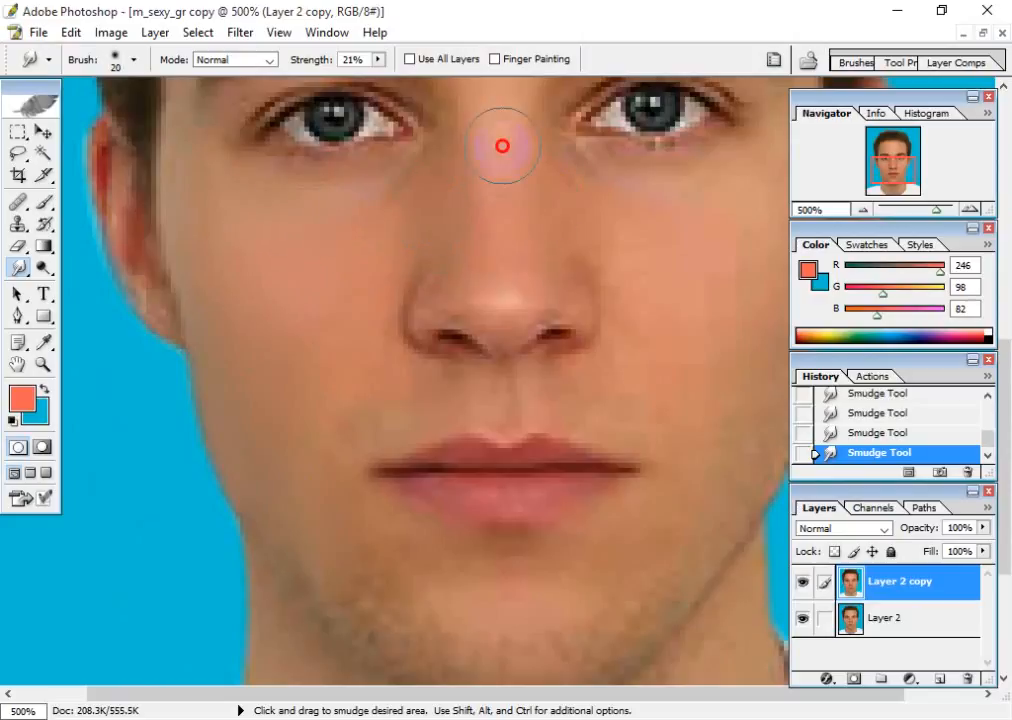
Step: Smudge the skin of the cheek on the image's right side, from below the eye out to the face edge
{"action": "scroll", "coordinate": [505, 215], "scroll_direction": "up", "scroll_amount": 3}
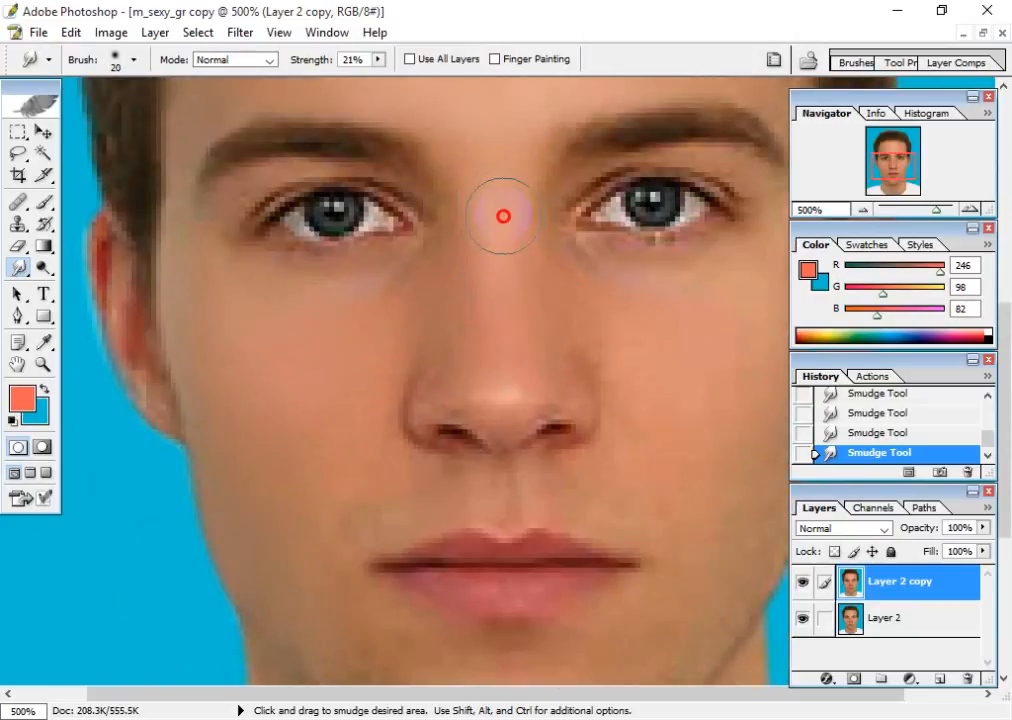
{"action": "mouse_move", "coordinate": [634, 360]}
{"action": "left_mouse_down"}
{"action": "mouse_move", "coordinate": [591, 327]}
{"action": "mouse_move", "coordinate": [665, 356]}
{"action": "left_mouse_up"}
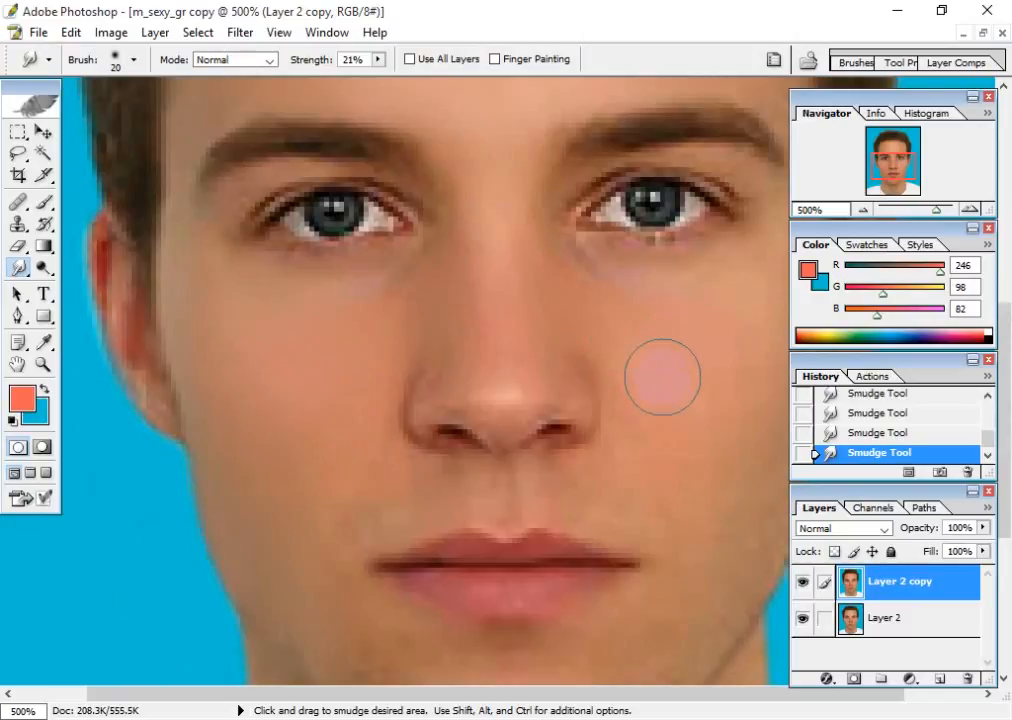
{"action": "scroll", "coordinate": [662, 377], "scroll_direction": "down", "scroll_amount": 2}
{"action": "mouse_move", "coordinate": [738, 316]}
{"action": "left_mouse_down"}
{"action": "mouse_move", "coordinate": [702, 462]}
{"action": "mouse_move", "coordinate": [686, 411]}
{"action": "mouse_move", "coordinate": [654, 428]}
{"action": "left_mouse_up"}
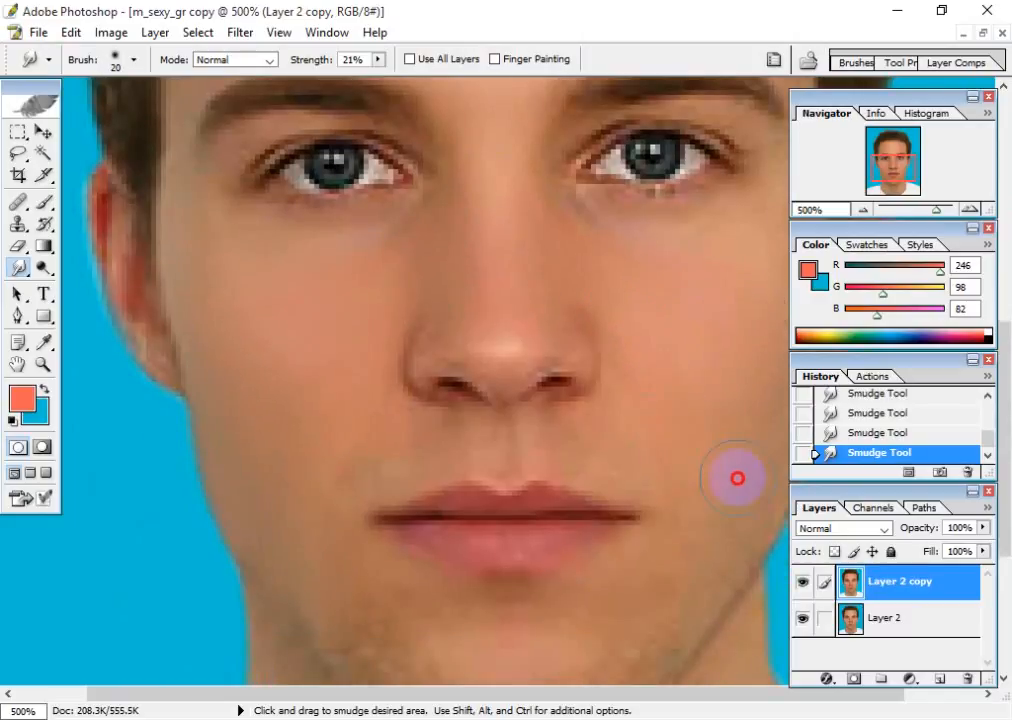
{"action": "key", "text": "space"}
{"action": "mouse_move", "coordinate": [752, 339]}
{"action": "left_mouse_down"}
{"action": "mouse_move", "coordinate": [621, 415]}
{"action": "mouse_move", "coordinate": [632, 350]}
{"action": "mouse_move", "coordinate": [607, 360]}
{"action": "mouse_move", "coordinate": [706, 292]}
{"action": "left_mouse_up"}
{"action": "left_click_drag", "start_coordinate": [682, 408], "coordinate": [671, 478]}
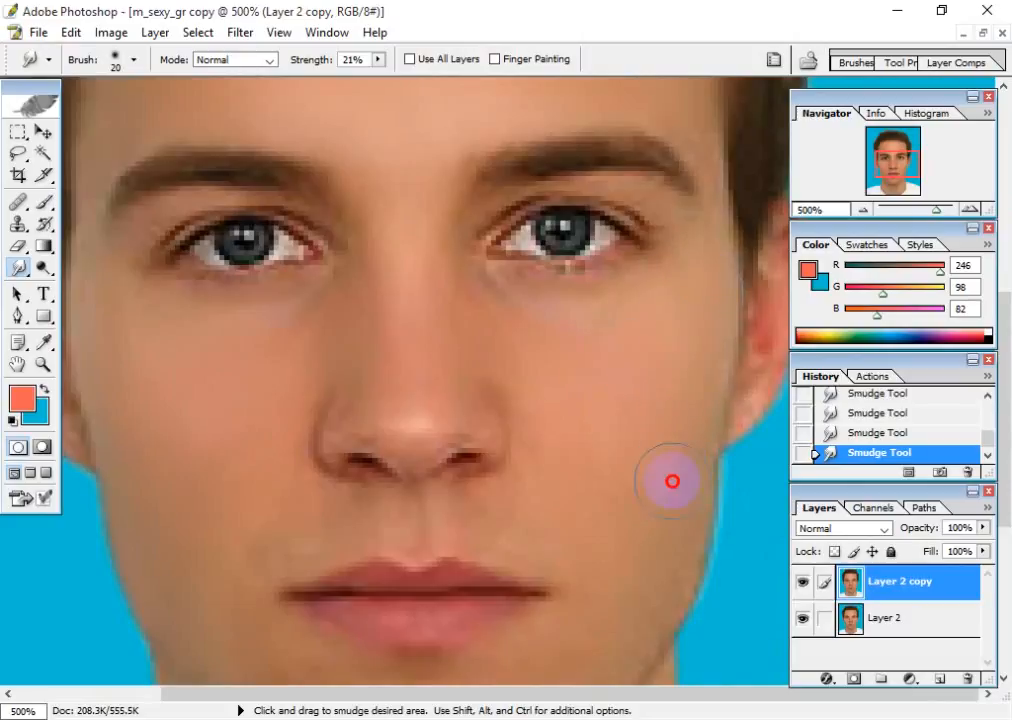
{"action": "key", "text": "space"}
{"action": "mouse_move", "coordinate": [628, 514]}
{"action": "left_mouse_down"}
{"action": "mouse_move", "coordinate": [626, 424]}
{"action": "mouse_move", "coordinate": [655, 420]}
{"action": "left_mouse_up"}
Step: Smooth the chin below the lips and the lower cheek on the image's left side with smudge strokes
{"action": "scroll", "coordinate": [581, 418], "scroll_direction": "down", "scroll_amount": 10}
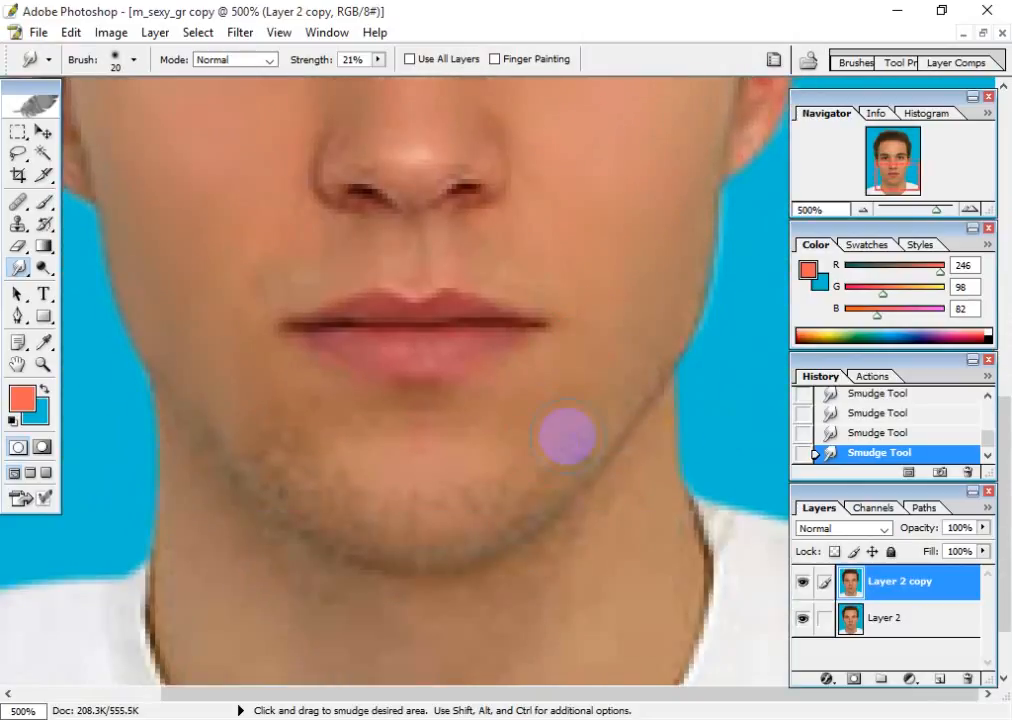
{"action": "left_click_drag", "start_coordinate": [487, 459], "coordinate": [456, 439]}
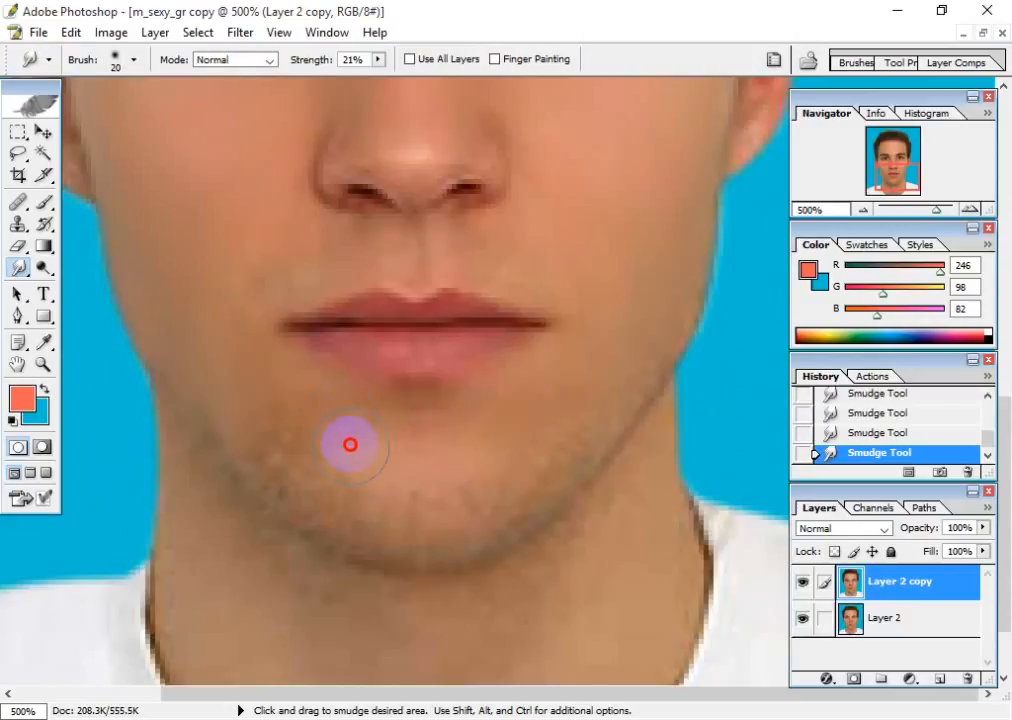
{"action": "left_click_drag", "start_coordinate": [350, 444], "coordinate": [339, 432]}
{"action": "left_click_drag", "start_coordinate": [182, 340], "coordinate": [164, 300]}
{"action": "scroll", "coordinate": [213, 319], "scroll_direction": "up", "scroll_amount": 1}
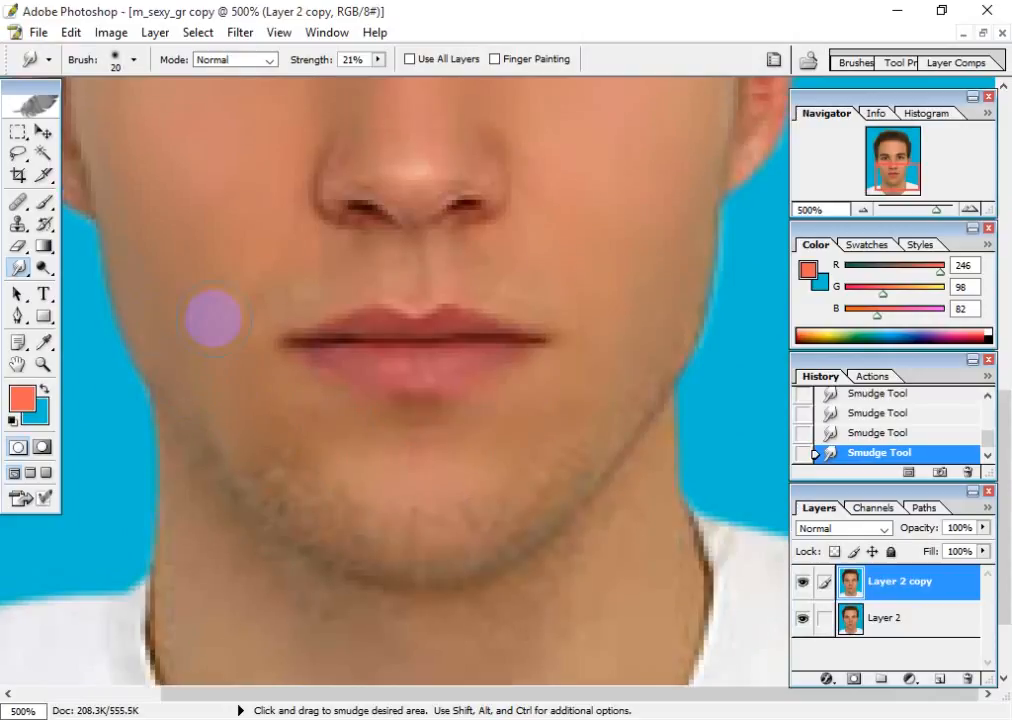
Step: Smudge the tip and sides of the nose with the brush size reduced to 9 px
{"action": "scroll", "coordinate": [213, 319], "scroll_direction": "up", "scroll_amount": 10}
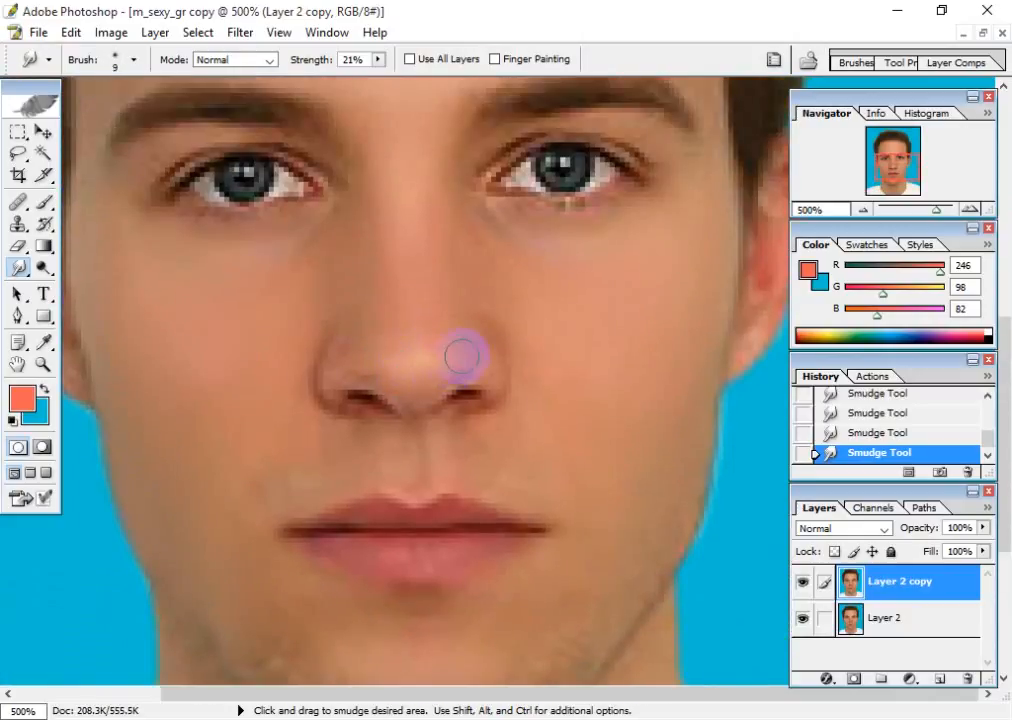
{"action": "left_click_drag", "start_coordinate": [384, 322], "coordinate": [353, 338]}
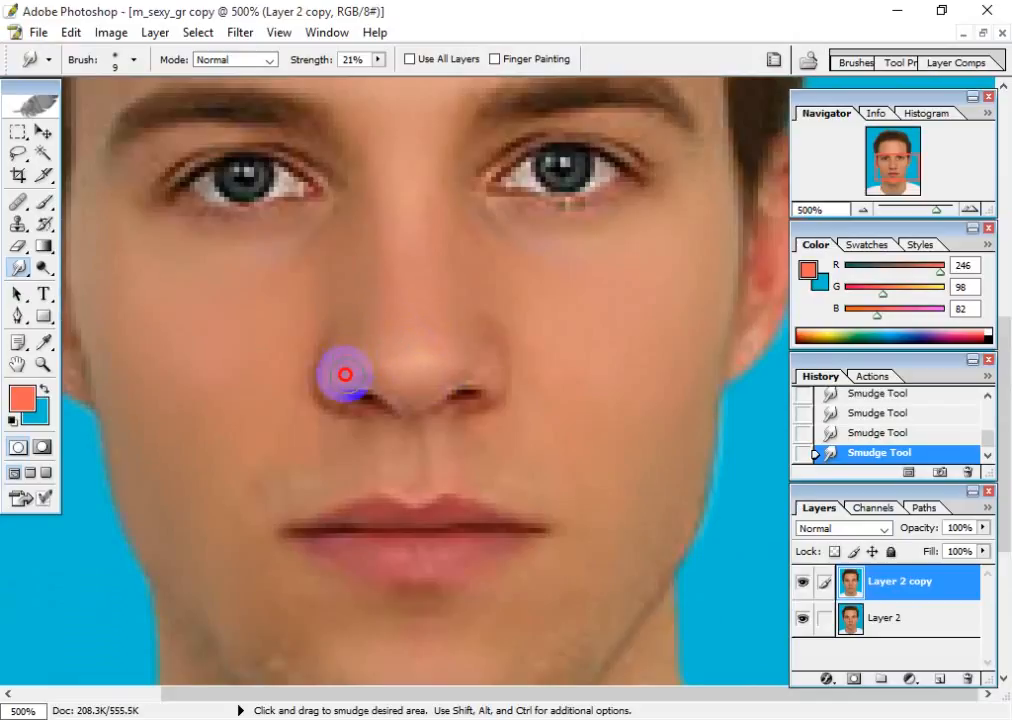
{"action": "left_click_drag", "start_coordinate": [333, 380], "coordinate": [437, 371]}
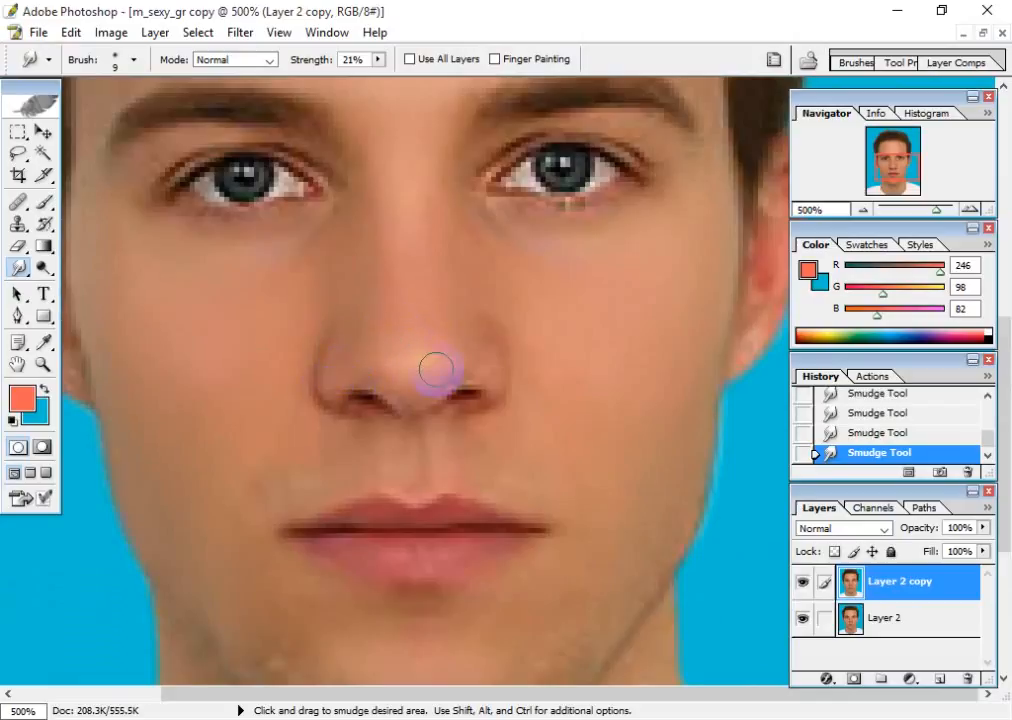
Step: Smudge the skin beside the eye on the image's right side and along the temple and ear on the left side
{"action": "scroll", "coordinate": [549, 348], "scroll_direction": "up", "scroll_amount": 3}
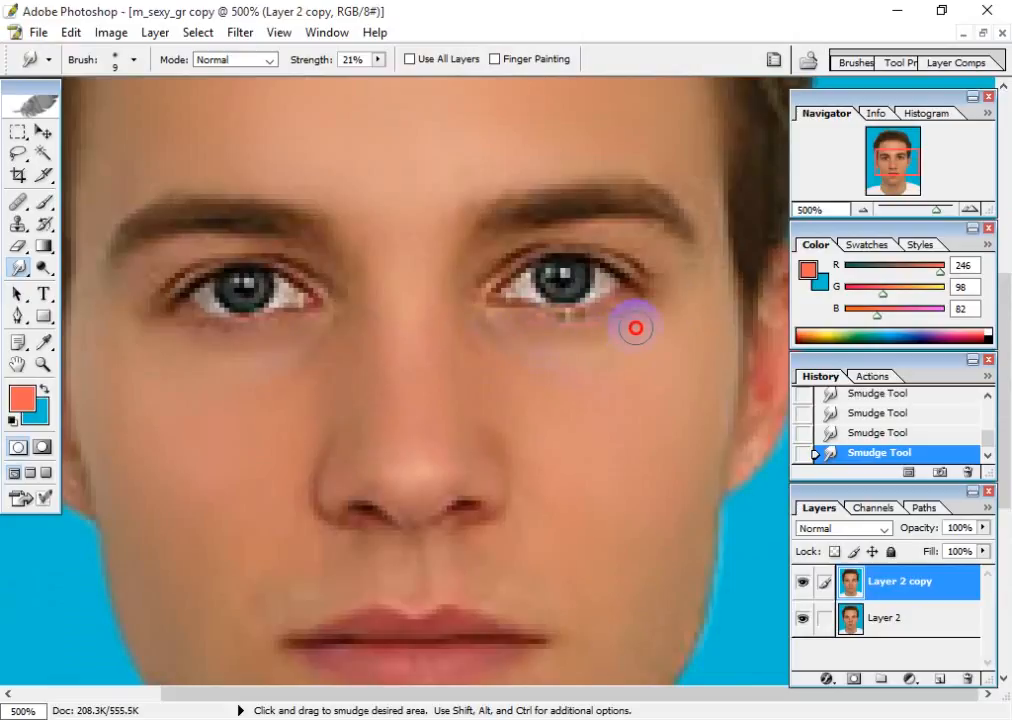
{"action": "mouse_move", "coordinate": [636, 328]}
{"action": "left_mouse_down"}
{"action": "mouse_move", "coordinate": [689, 264]}
{"action": "mouse_move", "coordinate": [592, 233]}
{"action": "mouse_move", "coordinate": [715, 258]}
{"action": "left_mouse_up"}
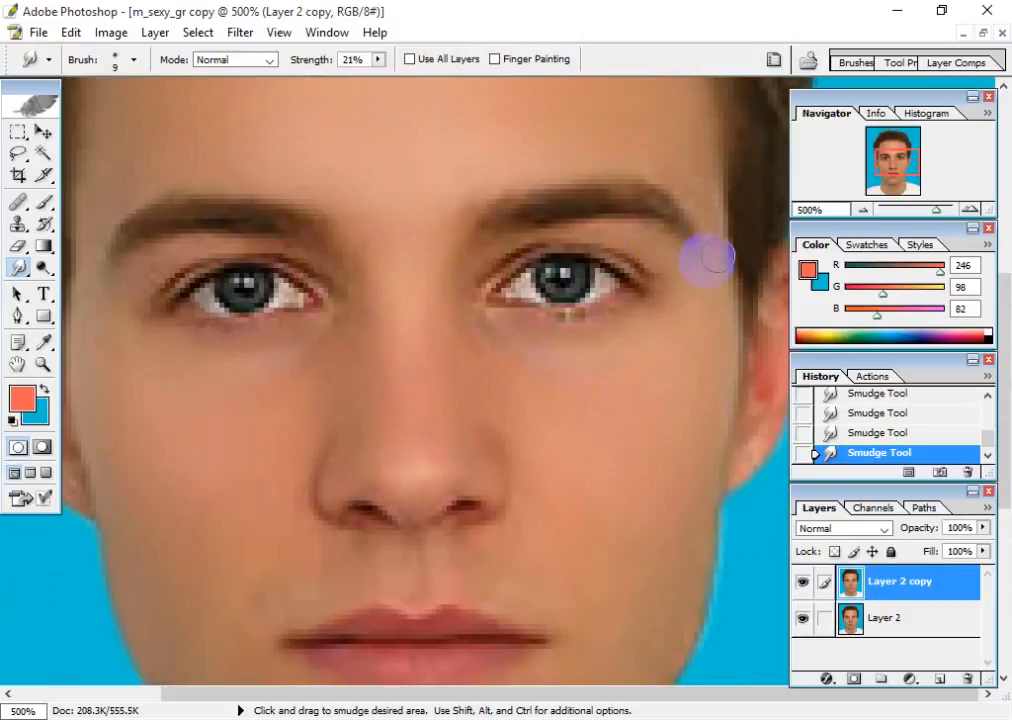
{"action": "left_click_drag", "start_coordinate": [481, 192], "coordinate": [481, 399]}
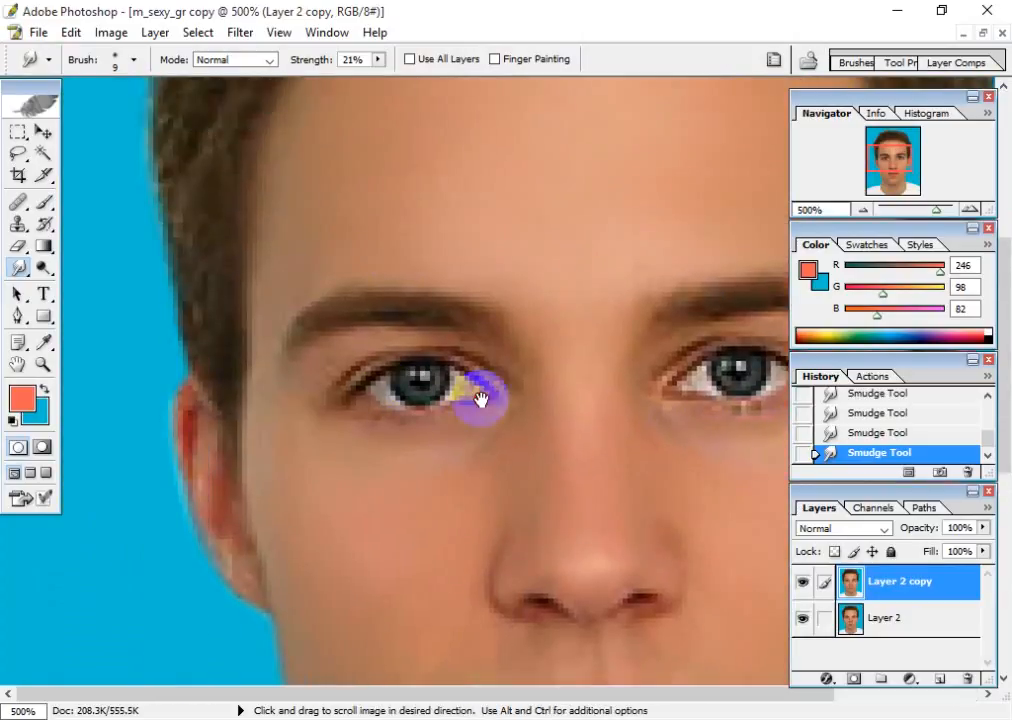
{"action": "mouse_move", "coordinate": [278, 240]}
{"action": "left_mouse_down"}
{"action": "mouse_move", "coordinate": [260, 301]}
{"action": "mouse_move", "coordinate": [259, 360]}
{"action": "left_mouse_up"}
{"action": "left_click_drag", "start_coordinate": [274, 420], "coordinate": [258, 330]}
{"action": "mouse_move", "coordinate": [199, 396]}
{"action": "left_mouse_down"}
{"action": "mouse_move", "coordinate": [188, 376]}
{"action": "mouse_move", "coordinate": [176, 377]}
{"action": "mouse_move", "coordinate": [169, 316]}
{"action": "mouse_move", "coordinate": [225, 476]}
{"action": "mouse_move", "coordinate": [206, 461]}
{"action": "mouse_move", "coordinate": [199, 416]}
{"action": "left_mouse_up"}
Step: Smooth the neck skin between the jawline and the shirt collar using a 20 px smudge brush
{"action": "key", "text": "space"}
{"action": "mouse_move", "coordinate": [332, 535]}
{"action": "left_mouse_down"}
{"action": "mouse_move", "coordinate": [400, 358]}
{"action": "mouse_move", "coordinate": [227, 341]}
{"action": "left_mouse_up"}
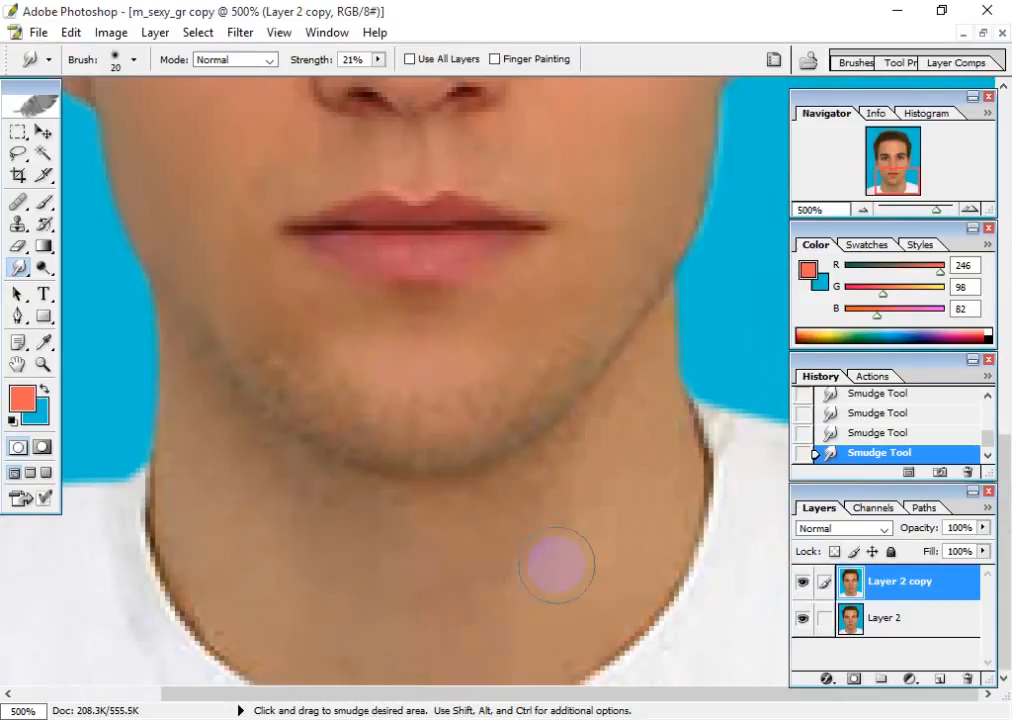
{"action": "mouse_move", "coordinate": [572, 559]}
{"action": "left_mouse_down"}
{"action": "mouse_move", "coordinate": [629, 474]}
{"action": "mouse_move", "coordinate": [632, 437]}
{"action": "mouse_move", "coordinate": [648, 468]}
{"action": "left_mouse_up"}
{"action": "mouse_move", "coordinate": [594, 525]}
{"action": "left_mouse_down"}
{"action": "mouse_move", "coordinate": [519, 590]}
{"action": "mouse_move", "coordinate": [571, 610]}
{"action": "left_mouse_up"}
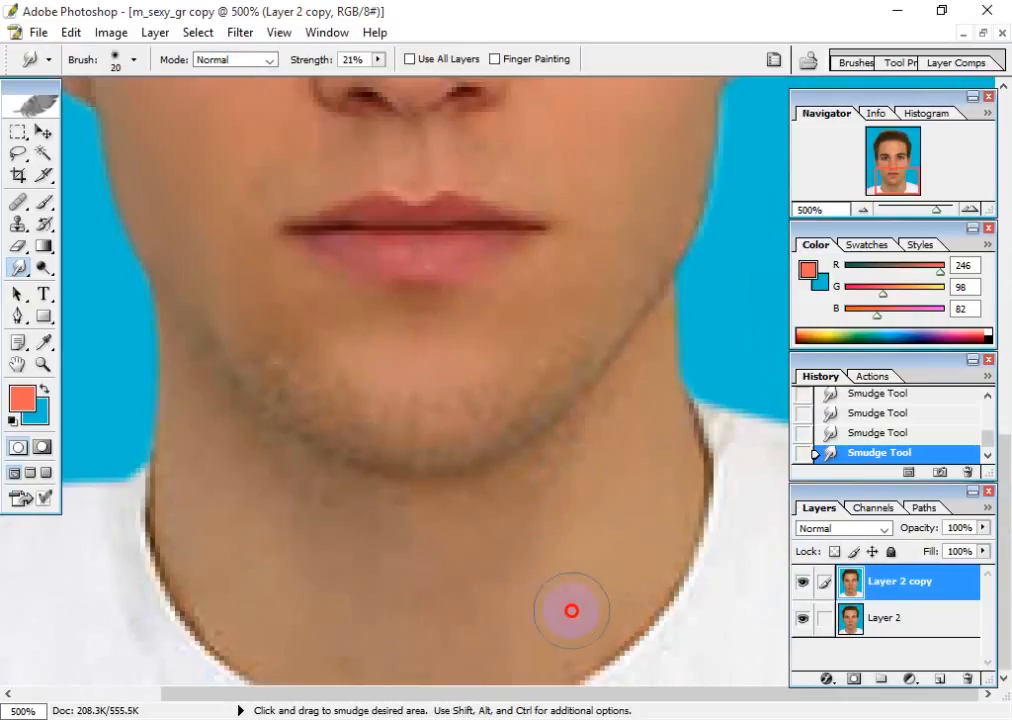
{"action": "mouse_move", "coordinate": [530, 643]}
{"action": "left_mouse_down"}
{"action": "mouse_move", "coordinate": [521, 565]}
{"action": "mouse_move", "coordinate": [374, 590]}
{"action": "left_mouse_up"}
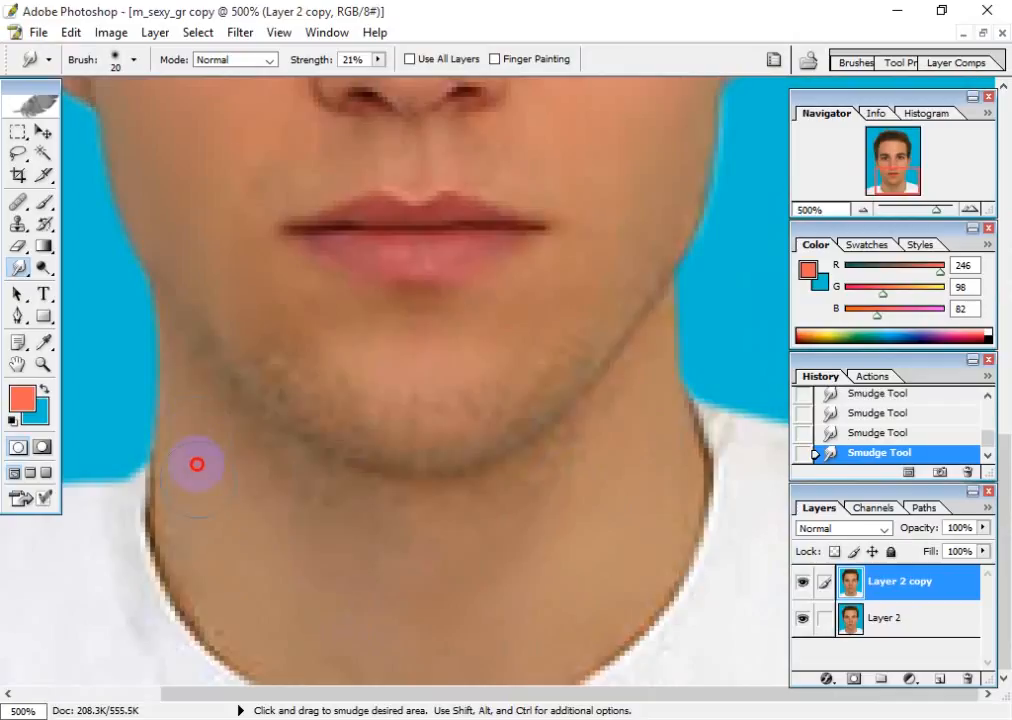
{"action": "mouse_move", "coordinate": [205, 563]}
{"action": "left_mouse_down"}
{"action": "mouse_move", "coordinate": [206, 440]}
{"action": "mouse_move", "coordinate": [231, 493]}
{"action": "mouse_move", "coordinate": [321, 525]}
{"action": "mouse_move", "coordinate": [286, 467]}
{"action": "mouse_move", "coordinate": [251, 452]}
{"action": "mouse_move", "coordinate": [308, 512]}
{"action": "mouse_move", "coordinate": [370, 542]}
{"action": "mouse_move", "coordinate": [505, 533]}
{"action": "mouse_move", "coordinate": [565, 503]}
{"action": "mouse_move", "coordinate": [650, 378]}
{"action": "left_mouse_up"}
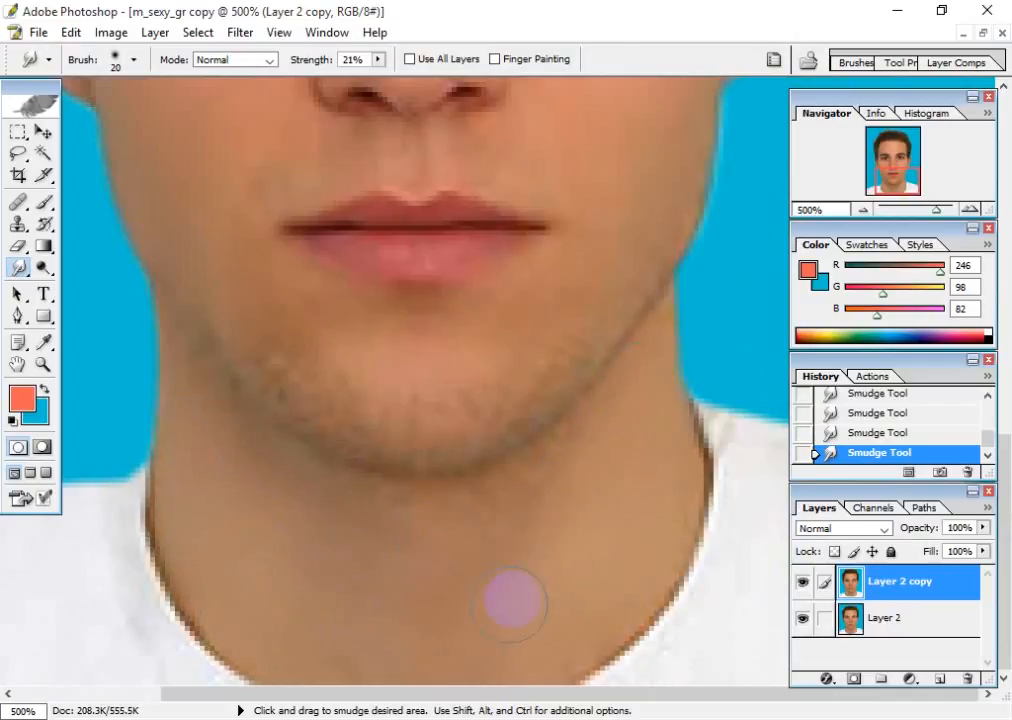
Step: Smudge around the mouth and the lower edges of the nostrils with a smaller brush, using 6 px for the nostrils
{"action": "scroll", "coordinate": [578, 510], "scroll_direction": "up", "scroll_amount": 5}
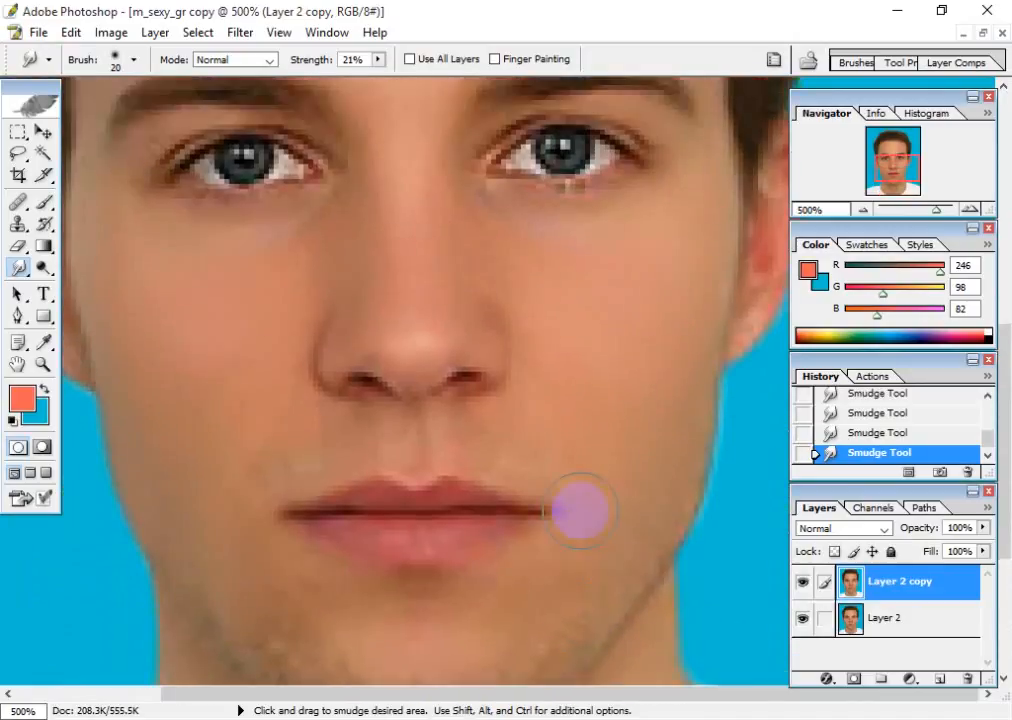
{"action": "key", "text": "bracketleft"}
{"action": "mouse_move", "coordinate": [580, 511]}
{"action": "left_mouse_down"}
{"action": "mouse_move", "coordinate": [312, 501]}
{"action": "mouse_move", "coordinate": [375, 542]}
{"action": "mouse_move", "coordinate": [464, 532]}
{"action": "left_mouse_up"}
{"action": "key", "text": "ctrl+plus"}
{"action": "key", "text": "ctrl+plus"}
{"action": "key", "text": "ctrl+plus"}
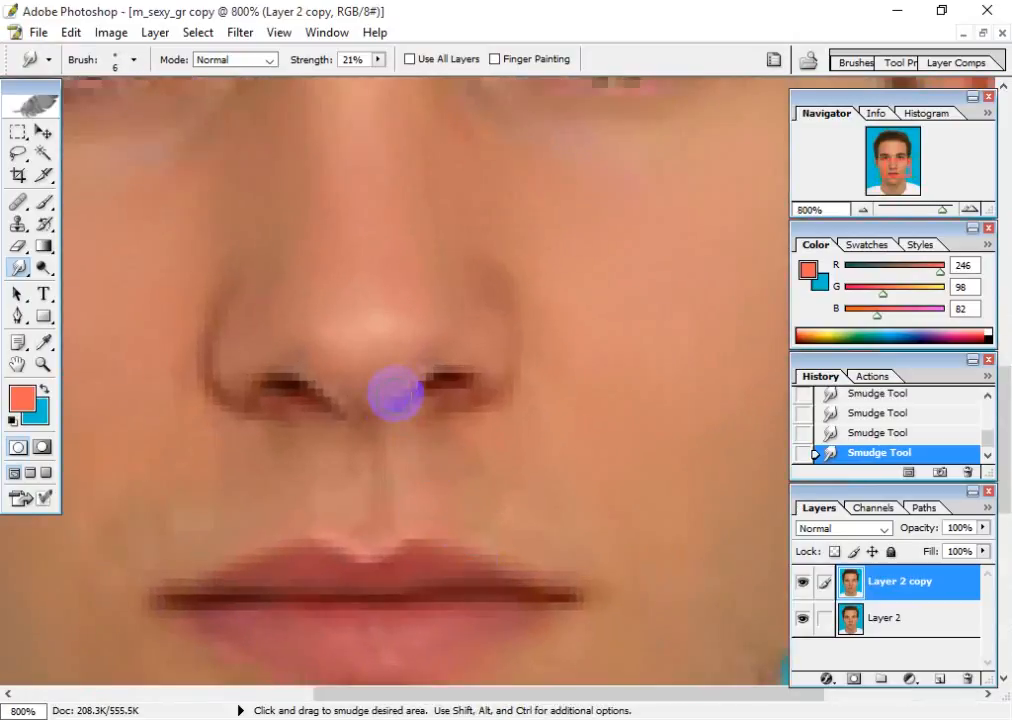
{"action": "mouse_move", "coordinate": [390, 401]}
{"action": "left_mouse_down"}
{"action": "mouse_move", "coordinate": [410, 372]}
{"action": "mouse_move", "coordinate": [391, 395]}
{"action": "mouse_move", "coordinate": [434, 364]}
{"action": "mouse_move", "coordinate": [353, 397]}
{"action": "mouse_move", "coordinate": [320, 377]}
{"action": "mouse_move", "coordinate": [272, 405]}
{"action": "left_mouse_up"}
{"action": "mouse_move", "coordinate": [452, 411]}
{"action": "left_mouse_down"}
{"action": "mouse_move", "coordinate": [479, 395]}
{"action": "mouse_move", "coordinate": [497, 357]}
{"action": "left_mouse_up"}
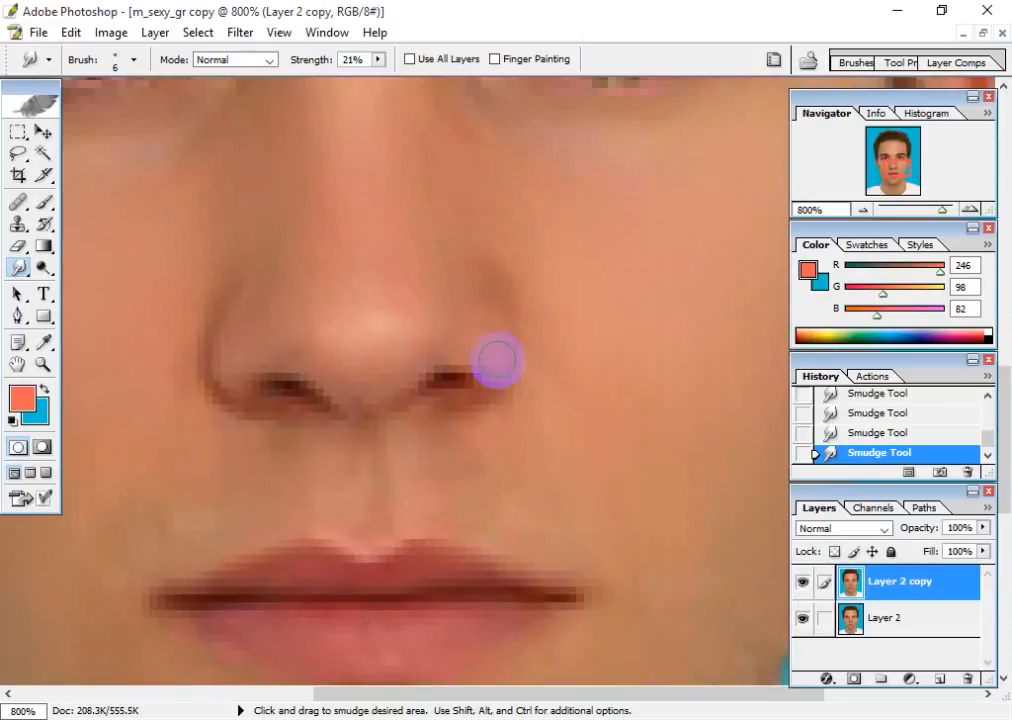
Step: Smudge the white and corners of the eye on the image's right side with a 3 px brush
{"action": "scroll", "coordinate": [517, 400], "scroll_direction": "up", "scroll_amount": 3}
{"action": "left_click_drag", "start_coordinate": [472, 297], "coordinate": [426, 248]}
{"action": "mouse_move", "coordinate": [605, 333]}
{"action": "left_mouse_down"}
{"action": "mouse_move", "coordinate": [551, 368]}
{"action": "mouse_move", "coordinate": [399, 543]}
{"action": "left_mouse_up"}
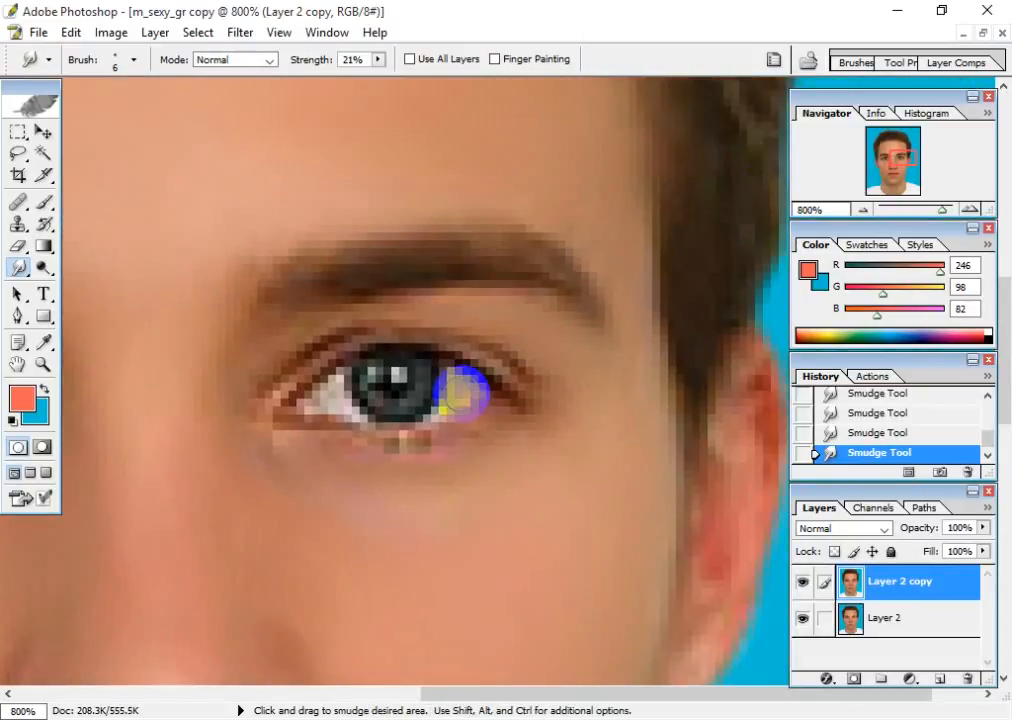
{"action": "key", "text": "ctrl+plus"}
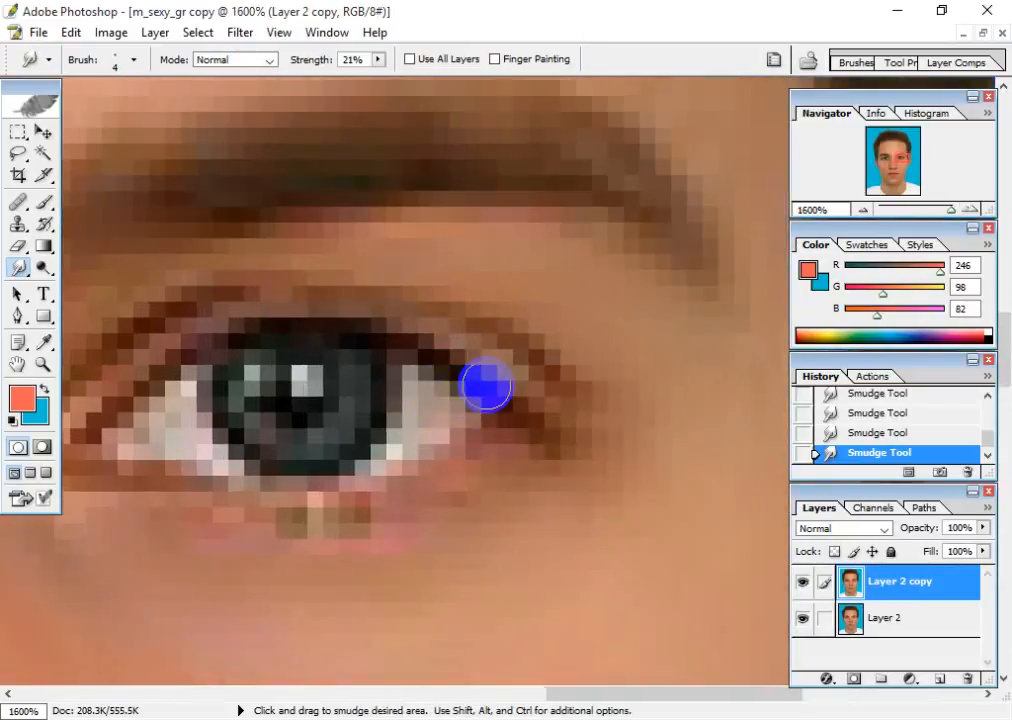
{"action": "key", "text": "bracketleft"}
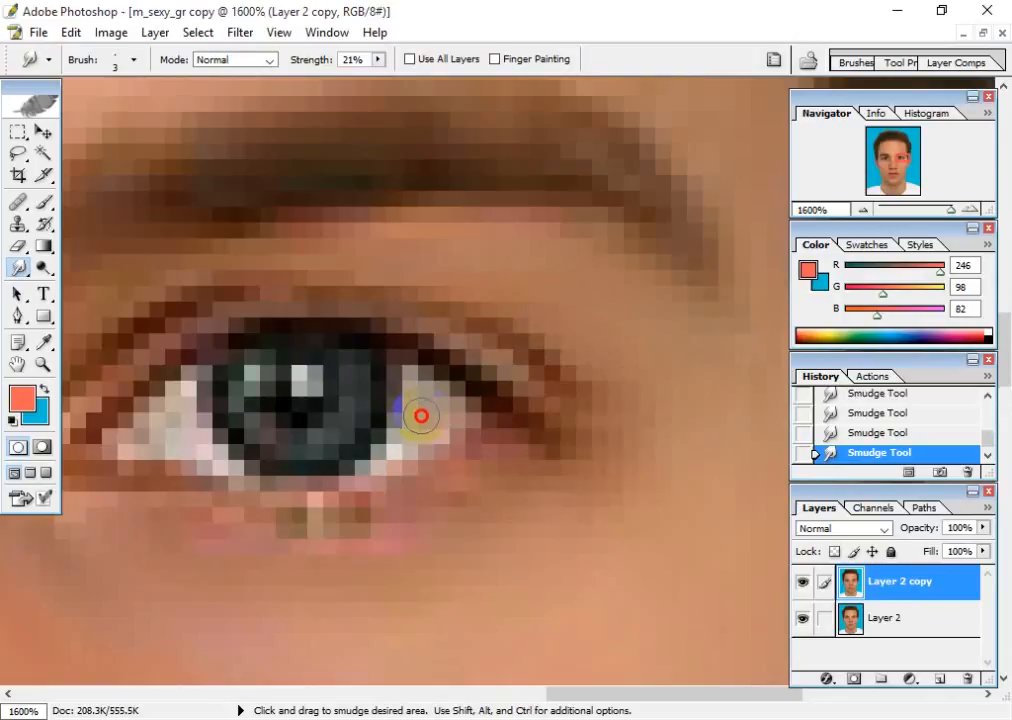
{"action": "mouse_move", "coordinate": [435, 405]}
{"action": "left_mouse_down"}
{"action": "mouse_move", "coordinate": [404, 442]}
{"action": "mouse_move", "coordinate": [425, 413]}
{"action": "mouse_move", "coordinate": [407, 441]}
{"action": "mouse_move", "coordinate": [376, 455]}
{"action": "mouse_move", "coordinate": [430, 434]}
{"action": "mouse_move", "coordinate": [407, 438]}
{"action": "mouse_move", "coordinate": [441, 391]}
{"action": "left_mouse_up"}
{"action": "mouse_move", "coordinate": [172, 438]}
{"action": "left_mouse_down"}
{"action": "mouse_move", "coordinate": [178, 402]}
{"action": "mouse_move", "coordinate": [147, 423]}
{"action": "mouse_move", "coordinate": [171, 433]}
{"action": "mouse_move", "coordinate": [176, 410]}
{"action": "mouse_move", "coordinate": [187, 409]}
{"action": "mouse_move", "coordinate": [184, 391]}
{"action": "mouse_move", "coordinate": [180, 404]}
{"action": "mouse_move", "coordinate": [207, 447]}
{"action": "mouse_move", "coordinate": [171, 390]}
{"action": "mouse_move", "coordinate": [125, 415]}
{"action": "left_mouse_up"}
Step: Smudge the white of the eye on the image's left side with the 3 px brush
{"action": "key", "text": "ctrl+minus"}
{"action": "key", "text": "ctrl+minus"}
{"action": "key", "text": "ctrl+minus"}
{"action": "key", "text": "ctrl+minus"}
{"action": "key", "text": "ctrl+minus"}
{"action": "key", "text": "ctrl+minus"}
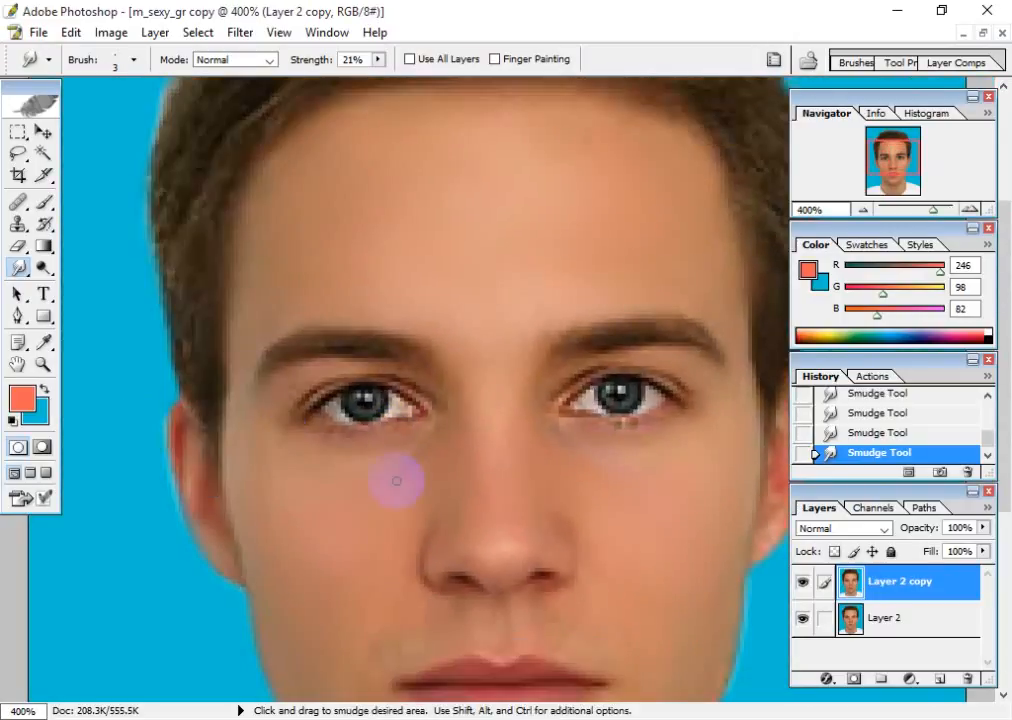
{"action": "left_click", "coordinate": [397, 408]}
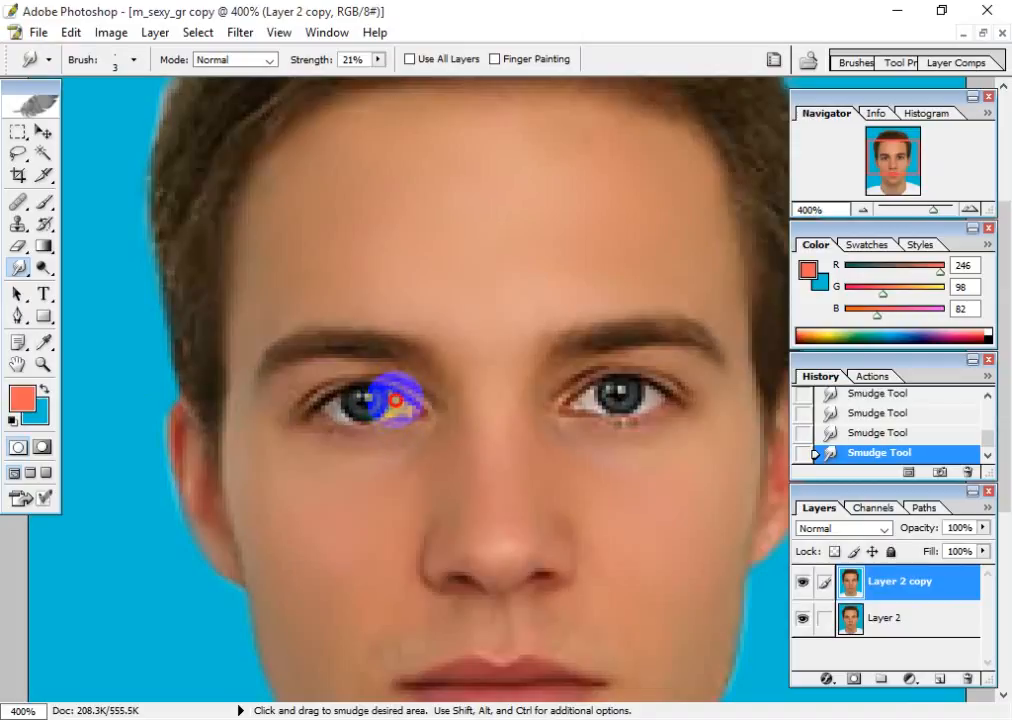
{"action": "left_click_drag", "start_coordinate": [394, 403], "coordinate": [345, 410]}
Step: Examine the whole portrait and compare it with and without the smudged Layer 2 copy by switching that layer's visibility
{"action": "scroll", "coordinate": [560, 450], "scroll_direction": "down", "scroll_amount": 5}
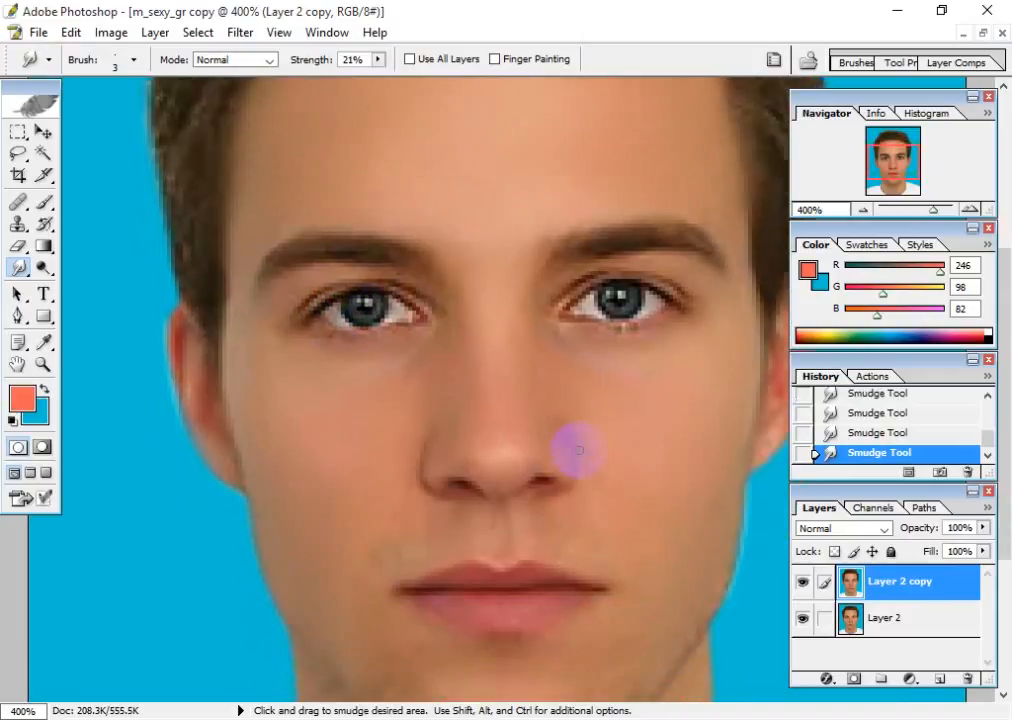
{"action": "scroll", "coordinate": [567, 415], "scroll_direction": "down", "scroll_amount": 2}
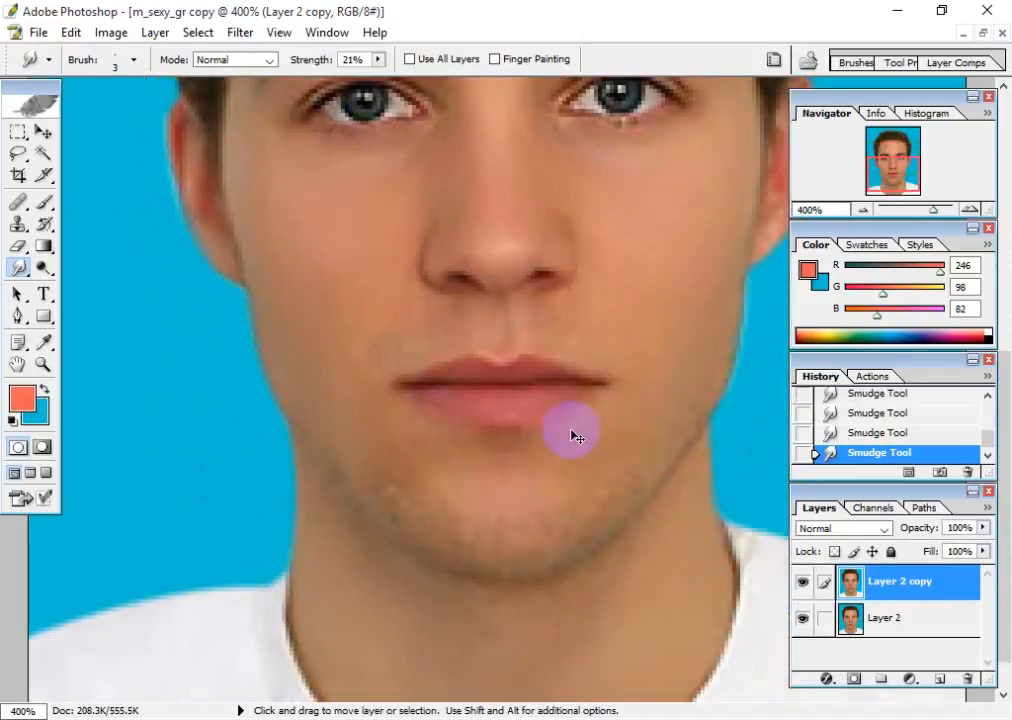
{"action": "key", "text": "ctrl+minus"}
{"action": "key", "text": "ctrl+minus"}
{"action": "key", "text": "ctrl+minus"}
{"action": "scroll", "coordinate": [577, 437], "scroll_direction": "up", "scroll_amount": 1}
{"action": "scroll", "coordinate": [577, 437], "scroll_direction": "down", "scroll_amount": 1}
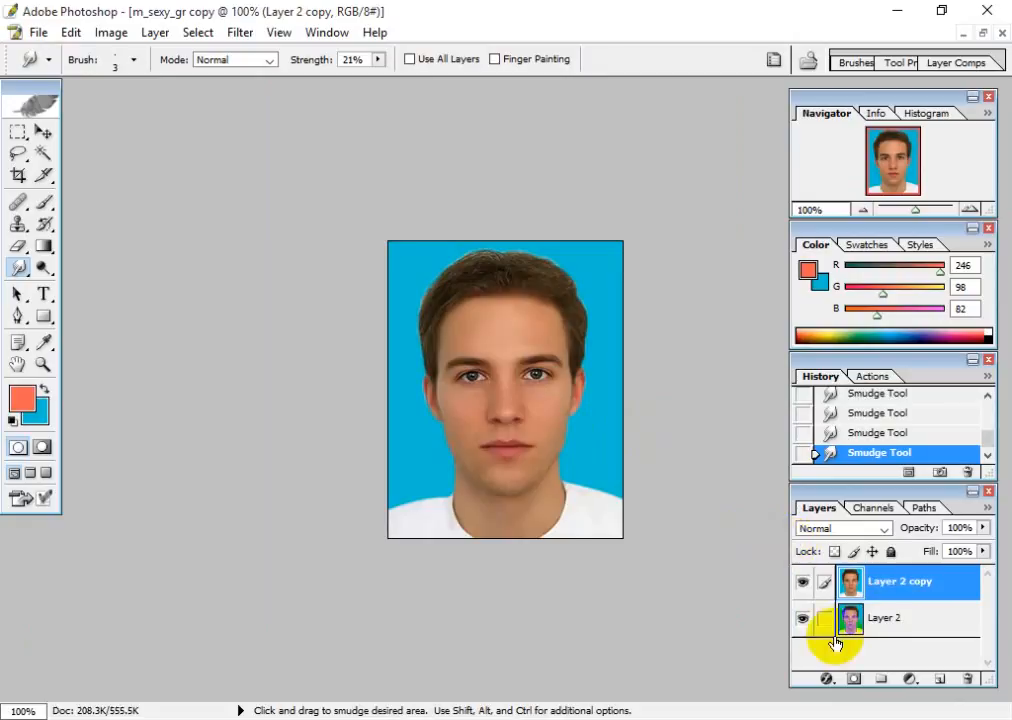
{"action": "left_click", "coordinate": [801, 586]}
{"action": "left_click", "coordinate": [801, 586]}
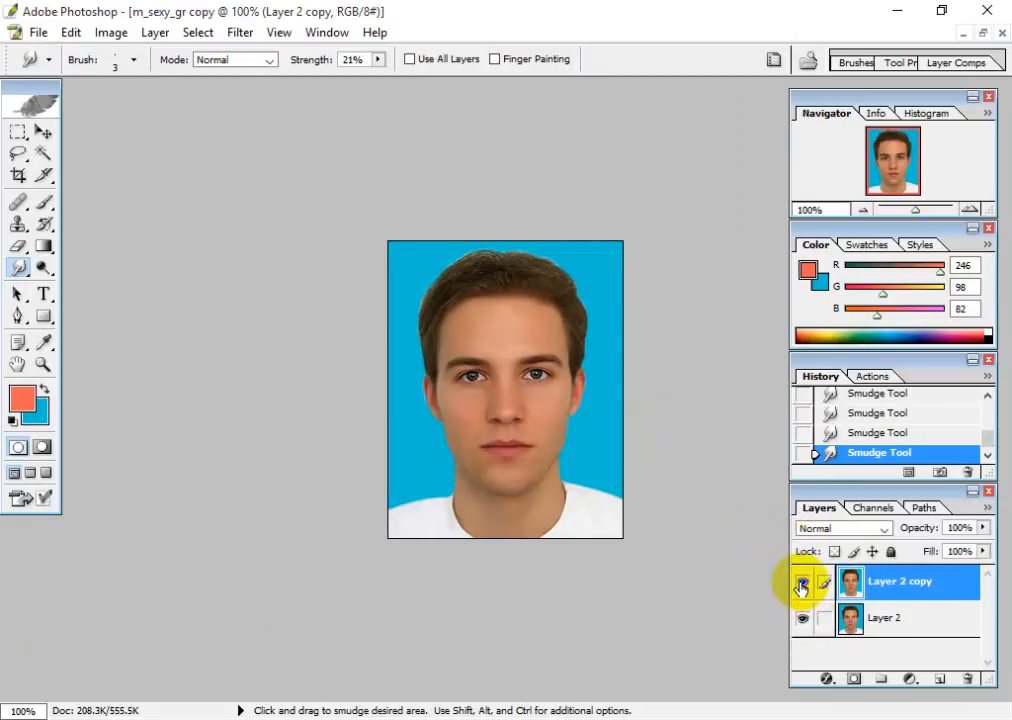
{"action": "left_click", "coordinate": [801, 586]}
{"action": "left_click", "coordinate": [801, 586]}
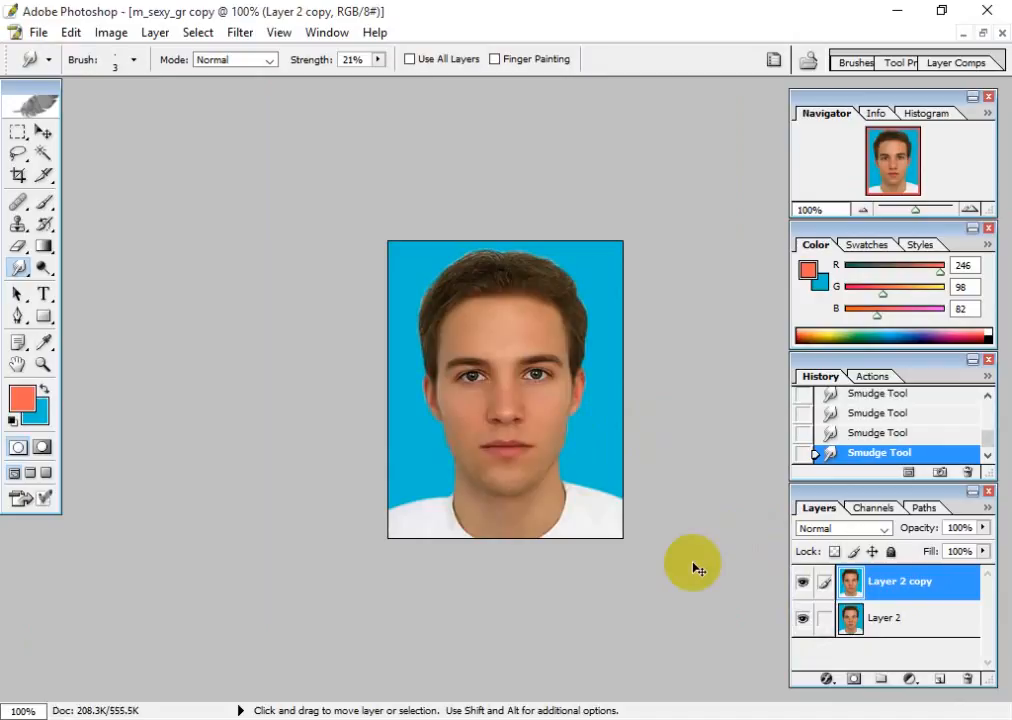
Step: Apply the High Pass filter to Layer 2 copy with a radius of 0.8 pixels
{"action": "key", "text": "ctrl+plus"}
{"action": "key", "text": "ctrl+plus"}
{"action": "scroll", "coordinate": [402, 603], "scroll_direction": "up", "scroll_amount": 3}
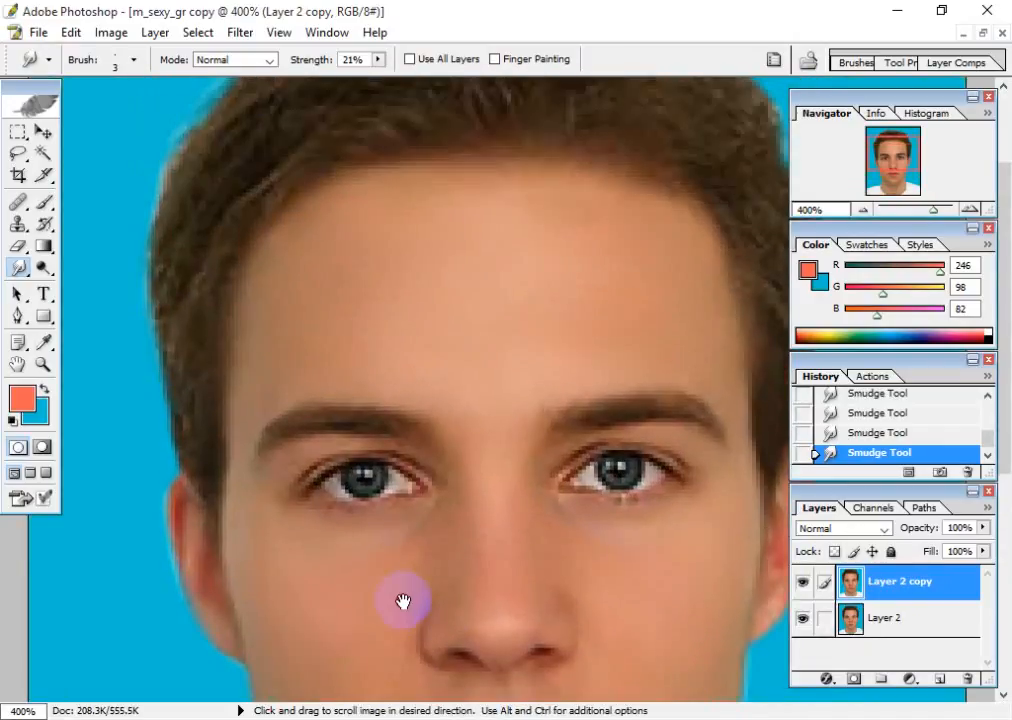
{"action": "key", "text": "ctrl+minus"}
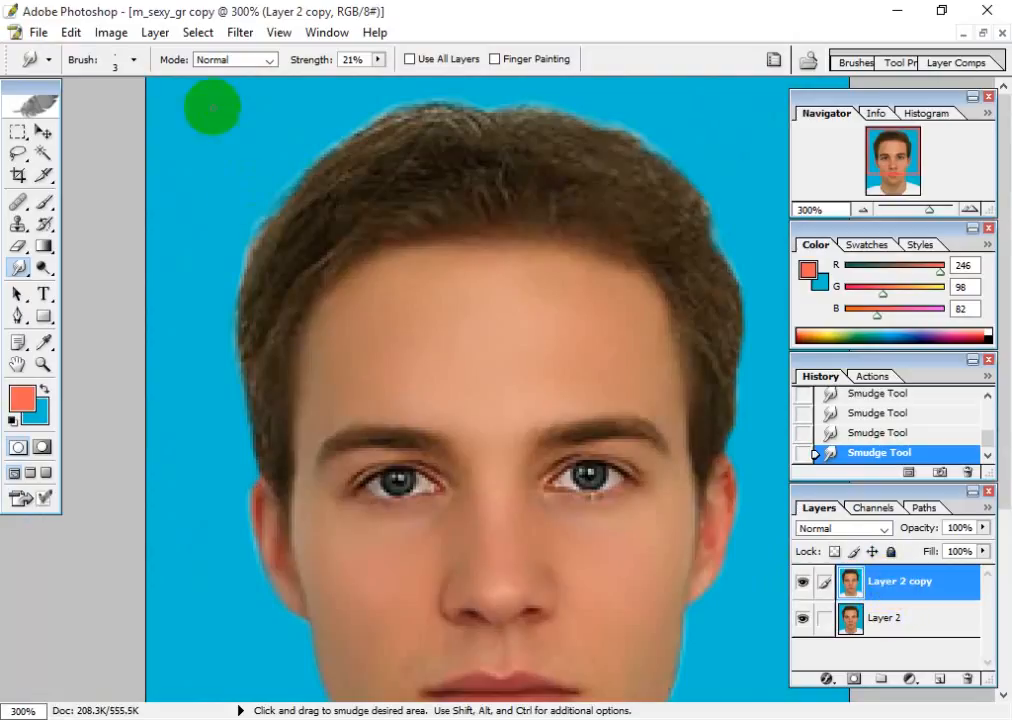
{"action": "left_click", "coordinate": [240, 32]}
{"action": "mouse_move", "coordinate": [290, 440]}
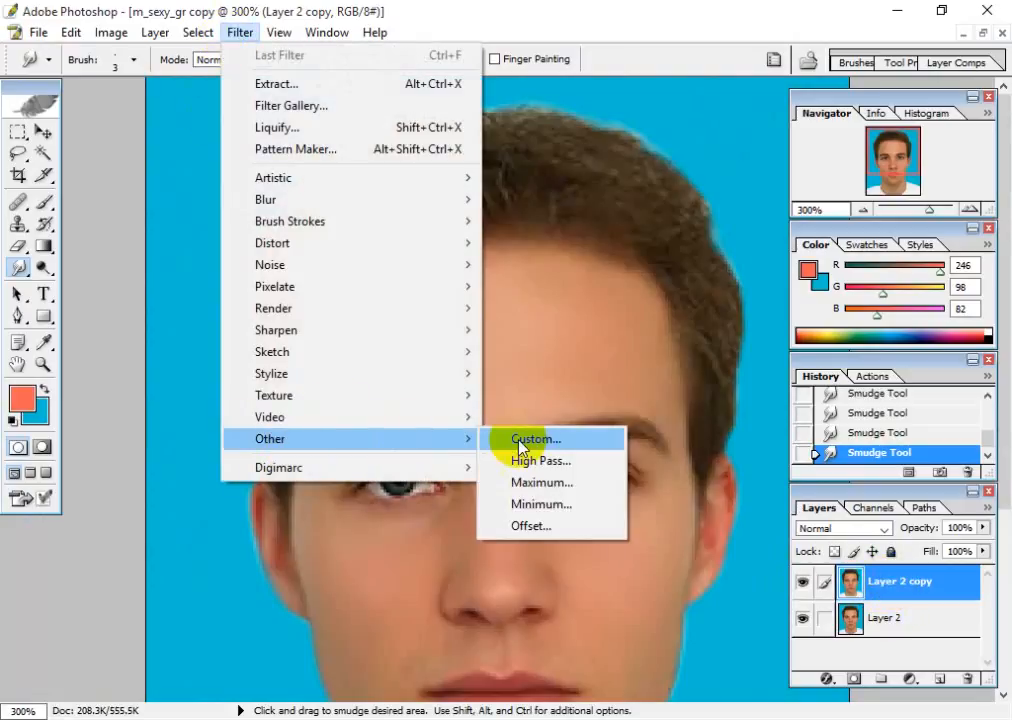
{"action": "left_click", "coordinate": [575, 462]}
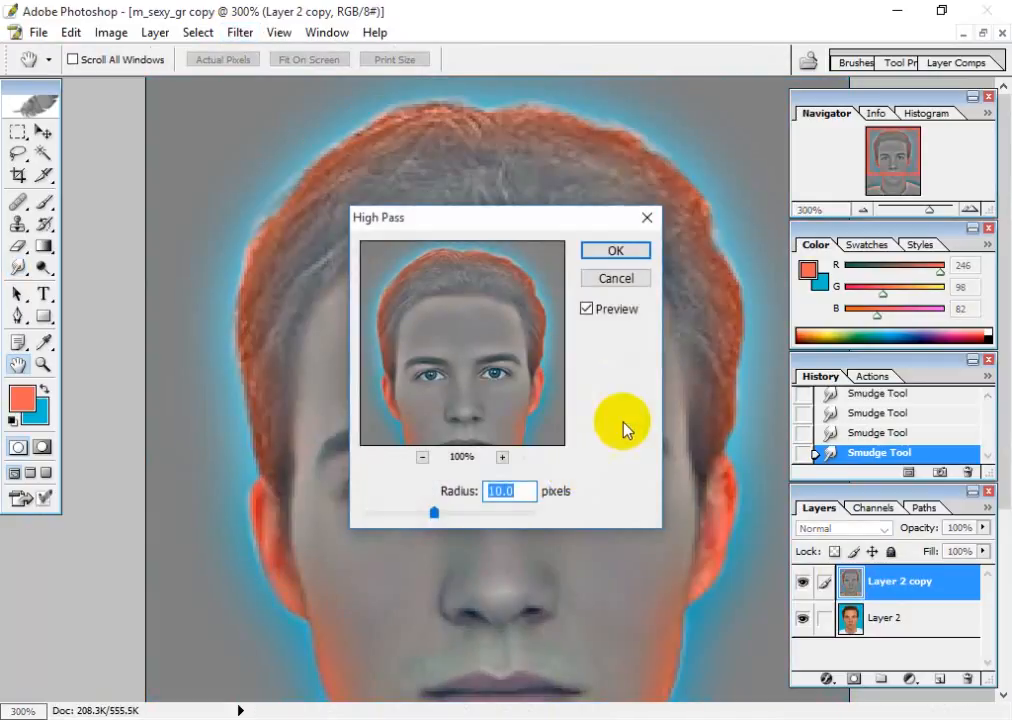
{"action": "left_click_drag", "start_coordinate": [543, 222], "coordinate": [649, 92]}
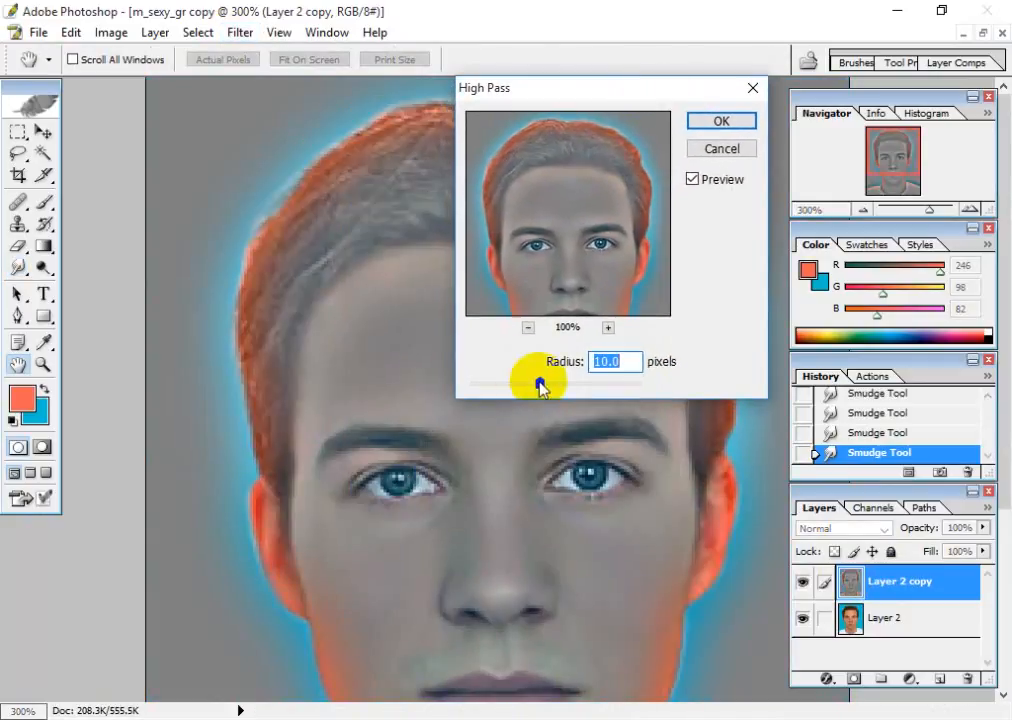
{"action": "left_click_drag", "start_coordinate": [539, 383], "coordinate": [482, 387]}
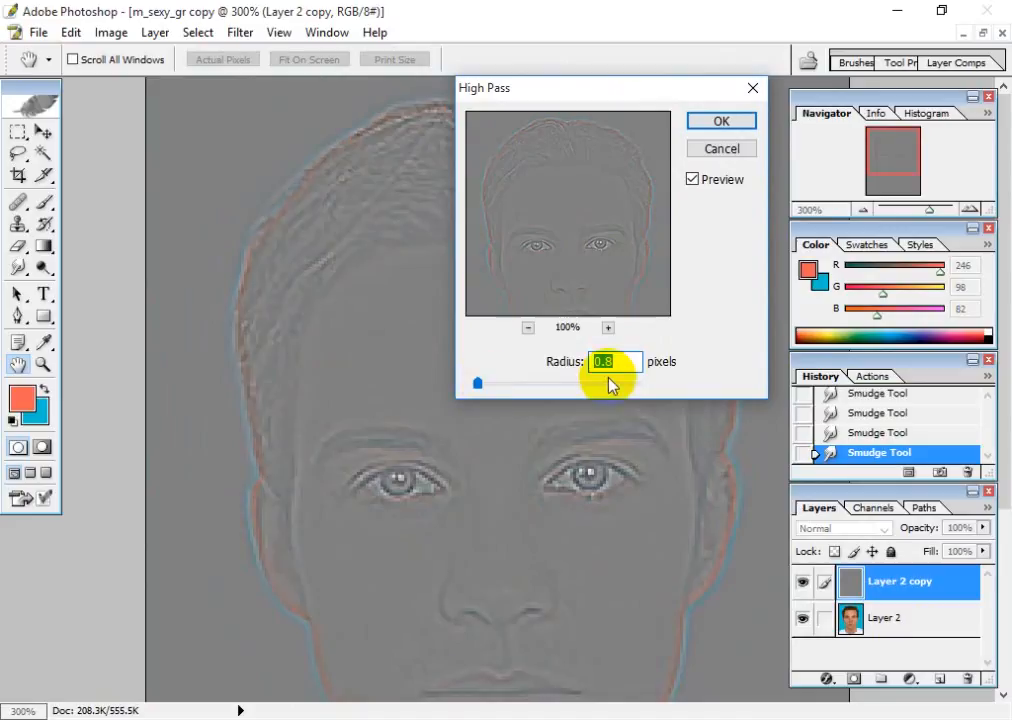
{"action": "left_click", "coordinate": [721, 124]}
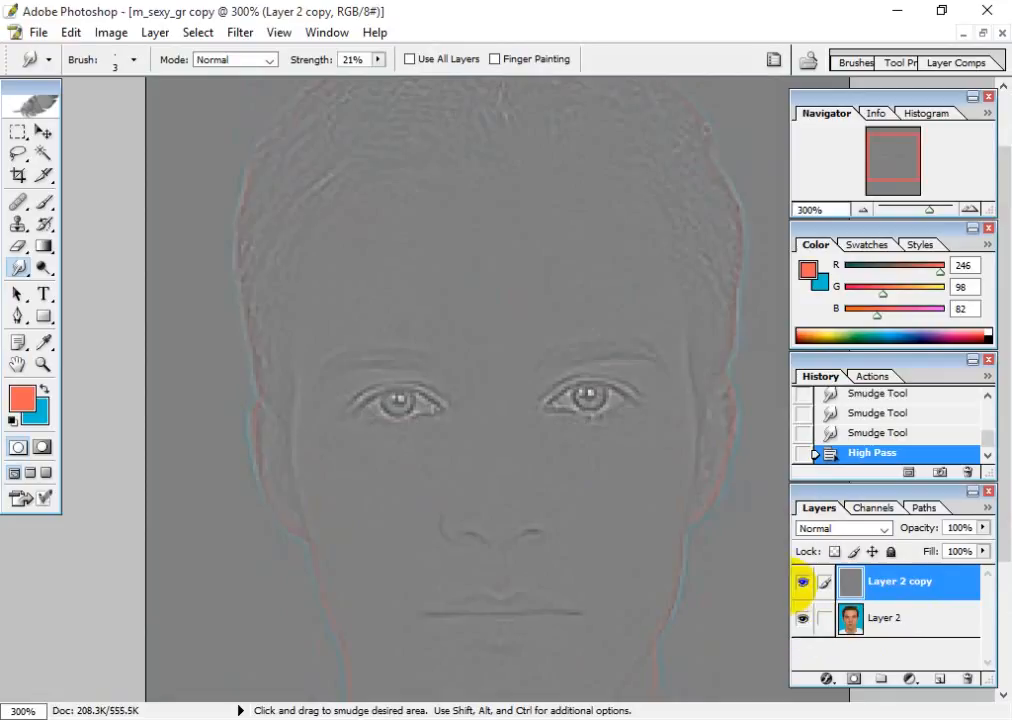
Step: Undo the High Pass filter and duplicate Layer 2 copy
{"action": "key", "text": "ctrl+z"}
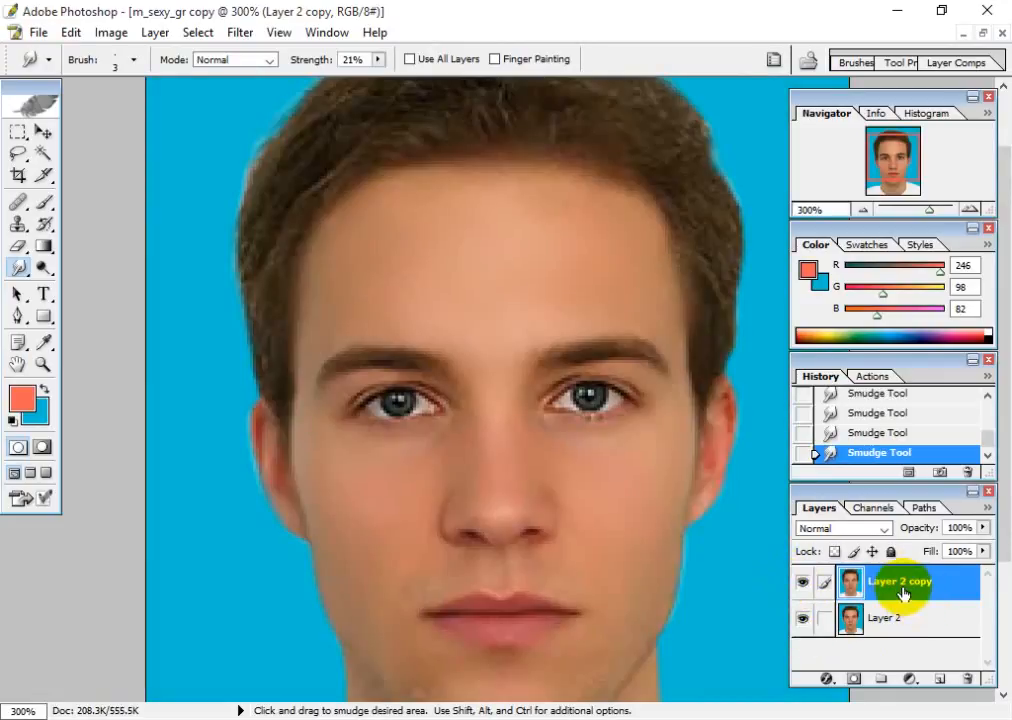
{"action": "left_click_drag", "start_coordinate": [902, 592], "coordinate": [940, 680]}
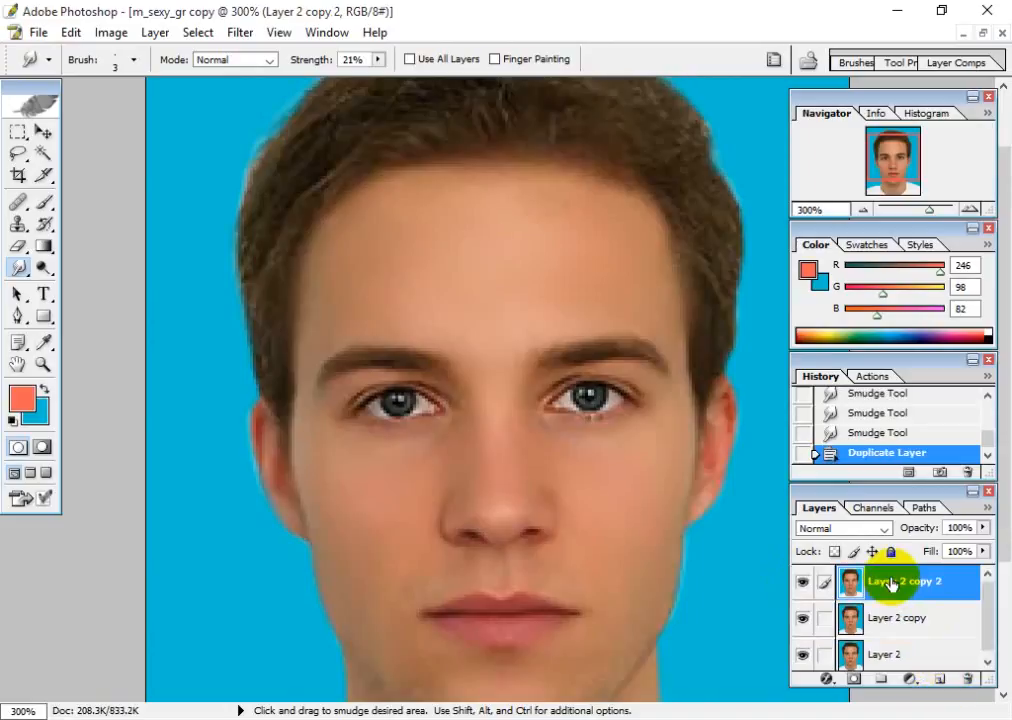
{"action": "left_click", "coordinate": [238, 34]}
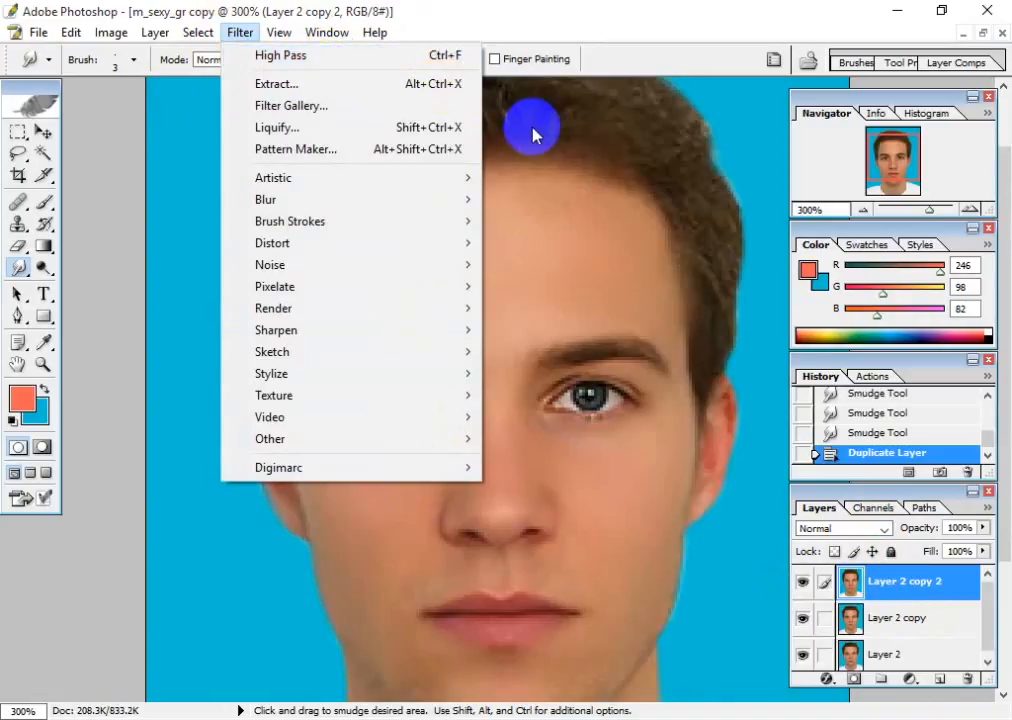
{"action": "left_click", "coordinate": [507, 180]}
{"action": "key", "text": "ctrl+g"}
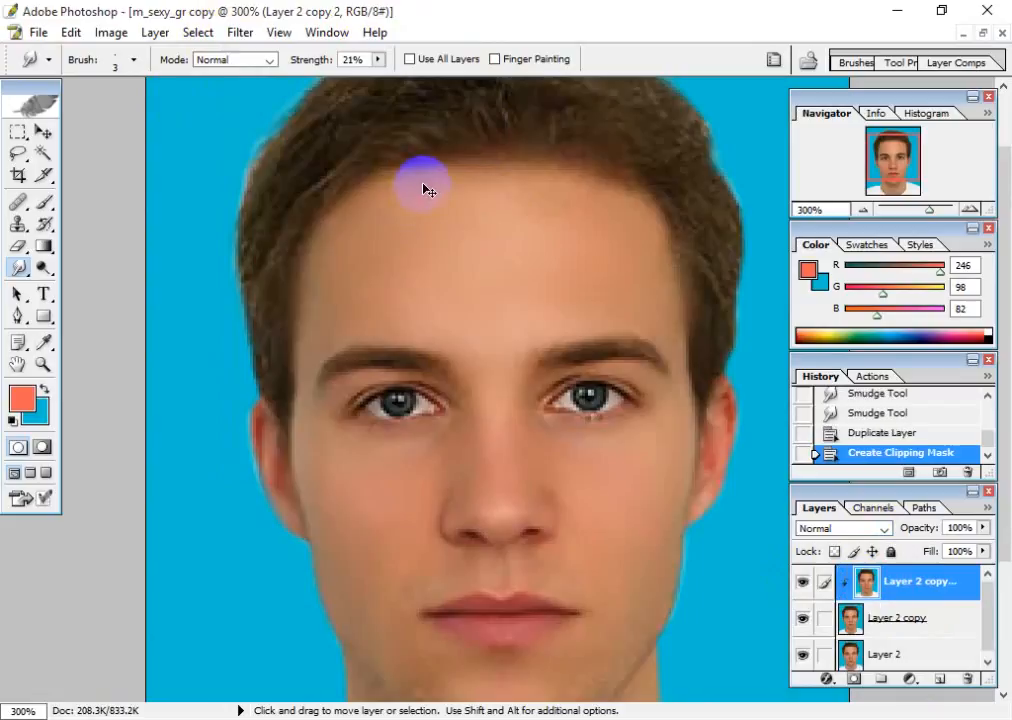
{"action": "key", "text": "ctrl+f"}
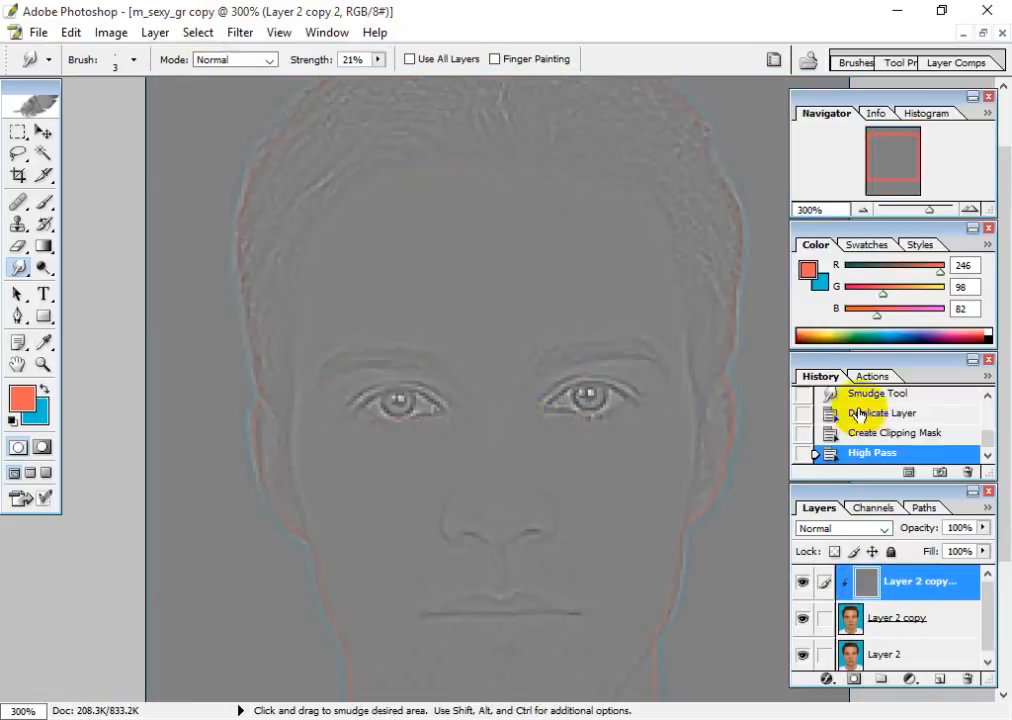
{"action": "key", "text": "ctrl+z"}
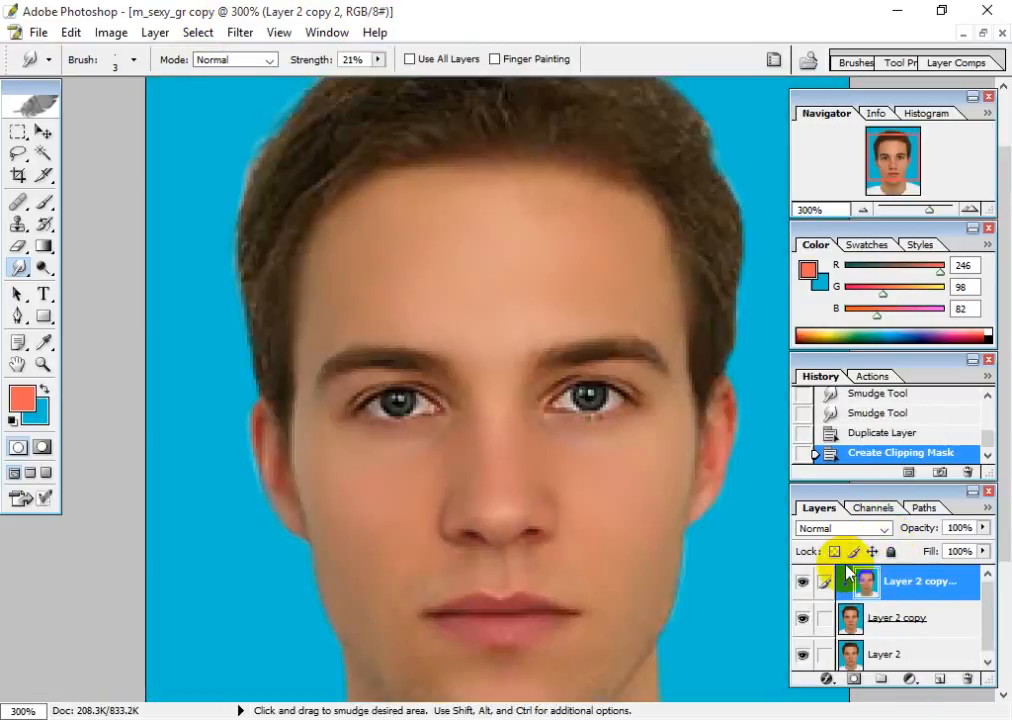
{"action": "key", "text": "ctrl+z"}
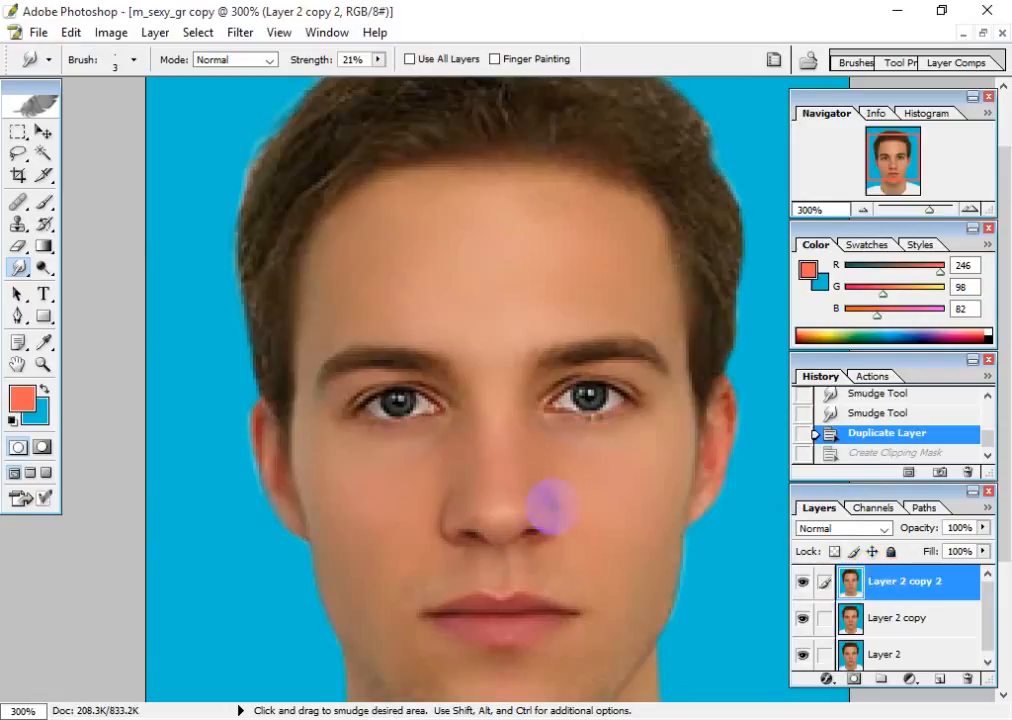
Step: Reapply the last High Pass filter to Layer 2 copy 2 and set that layer's blending mode to Overlay
{"action": "key", "text": "ctrl+f"}
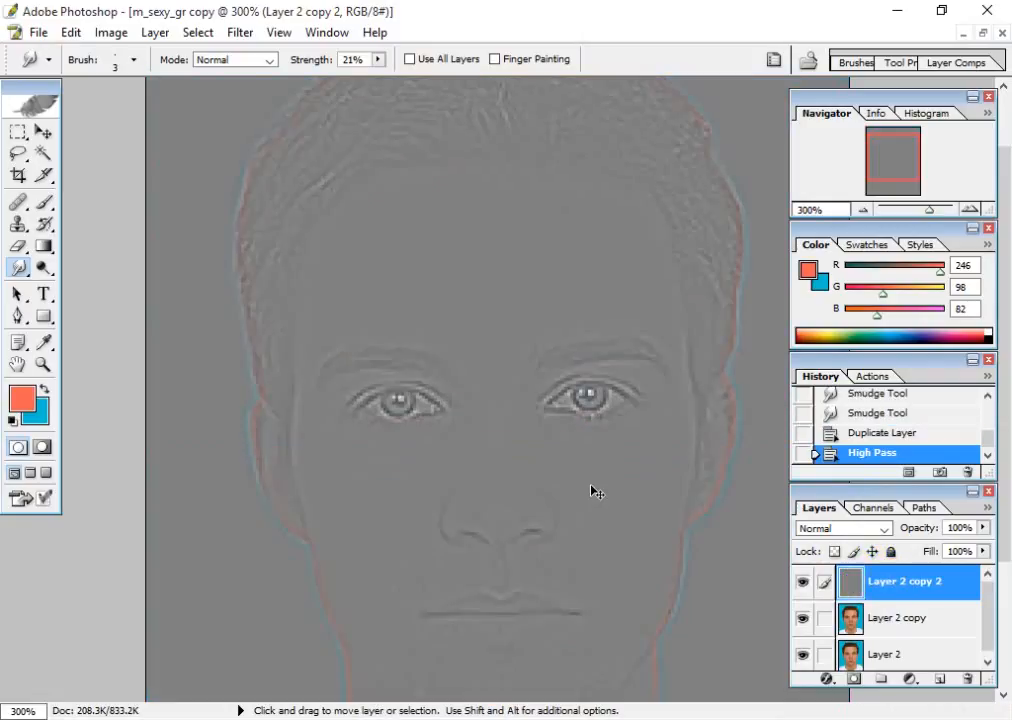
{"action": "left_click", "coordinate": [880, 528]}
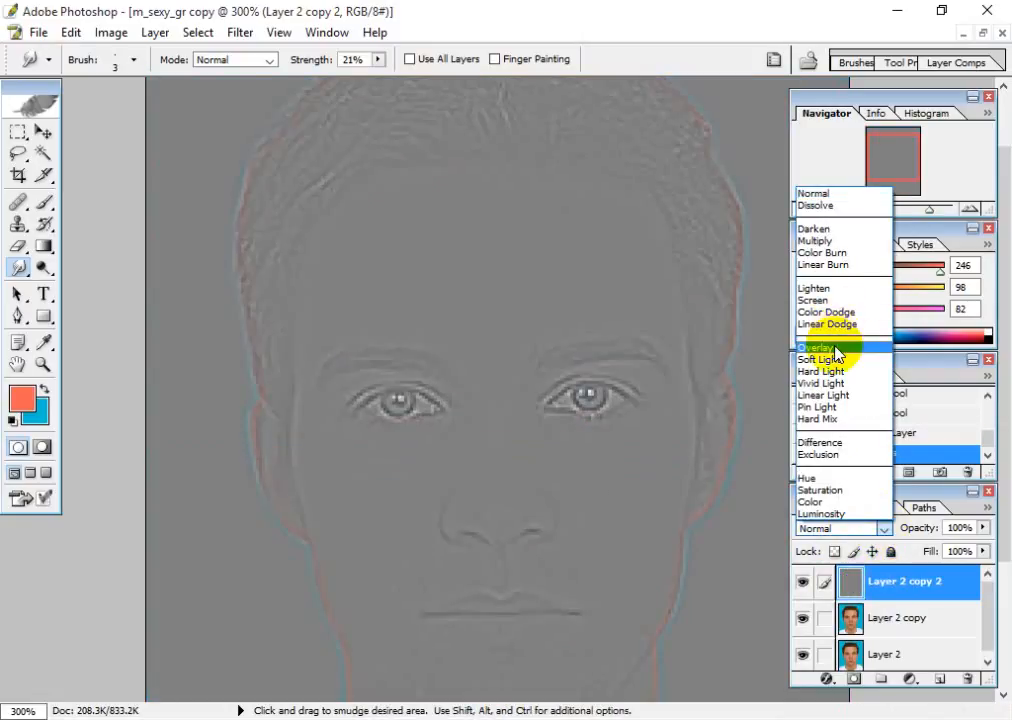
{"action": "left_click", "coordinate": [835, 350]}
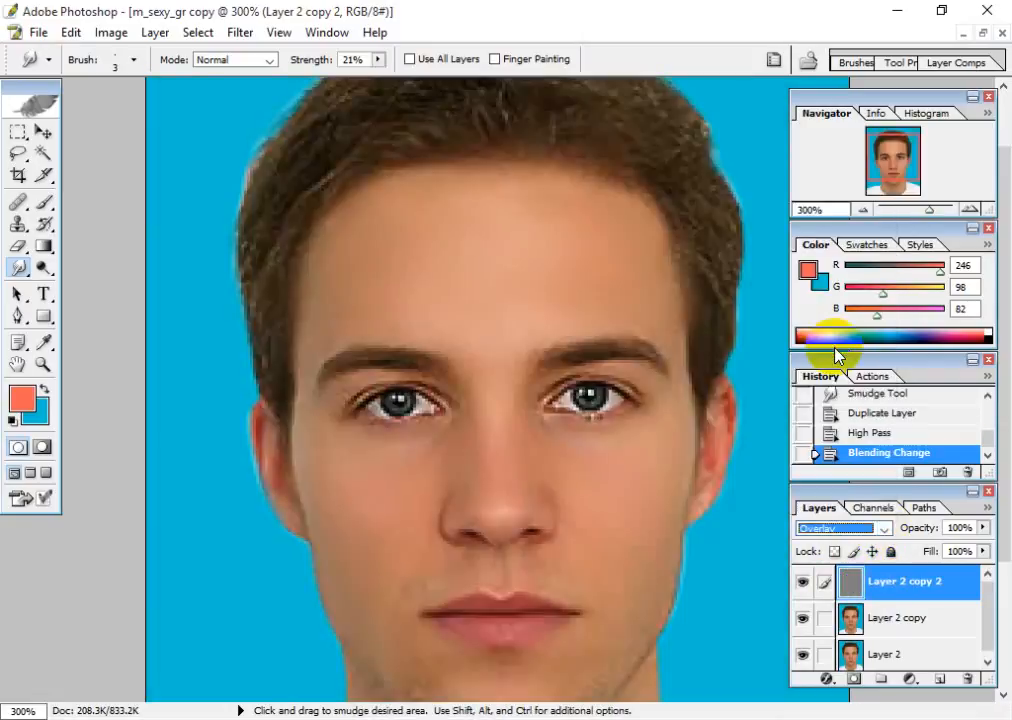
{"action": "left_click", "coordinate": [838, 528]}
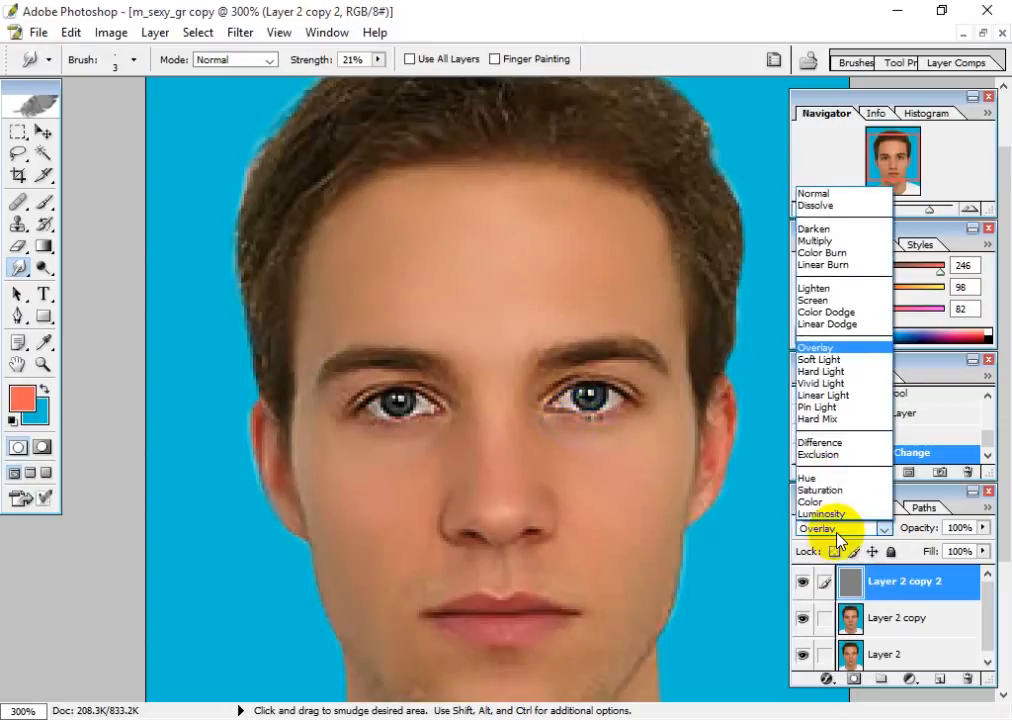
{"action": "left_click", "coordinate": [826, 350]}
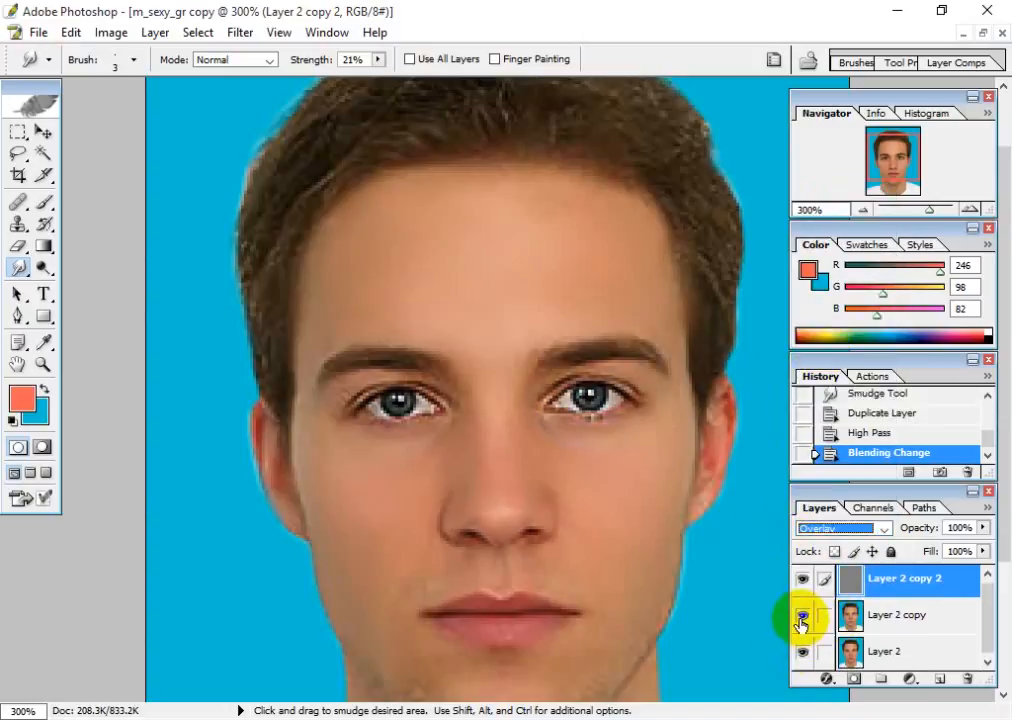
Step: Compare the portrait with and without Layer 2 copy 2, view it at 100% and 200%, and activate the Move tool
{"action": "left_click", "coordinate": [803, 583]}
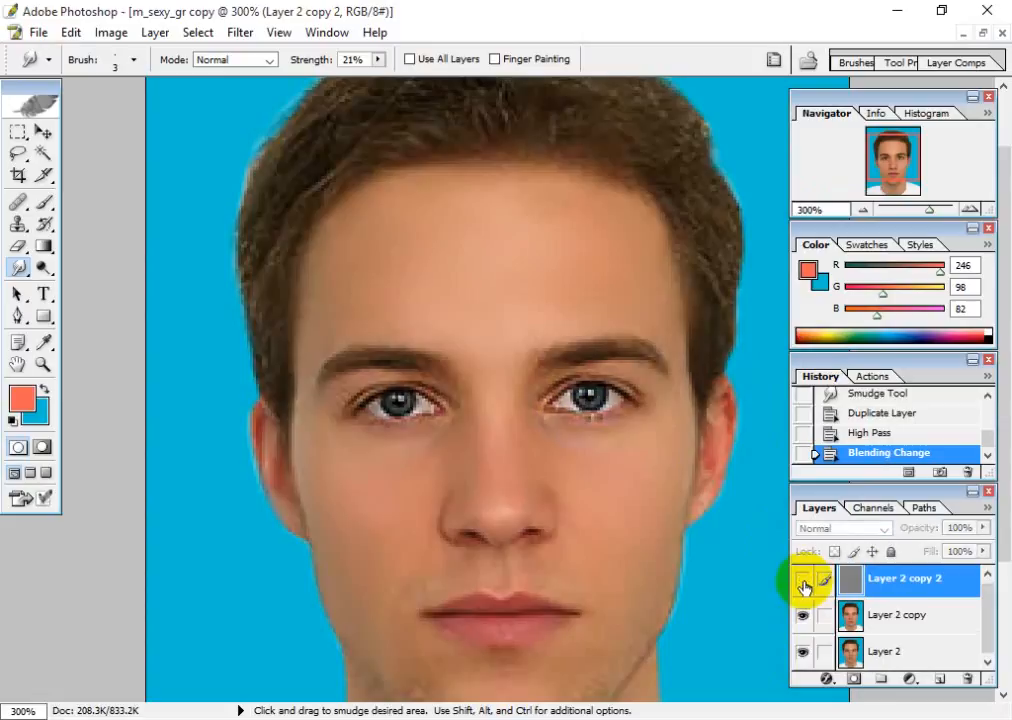
{"action": "left_click", "coordinate": [804, 587]}
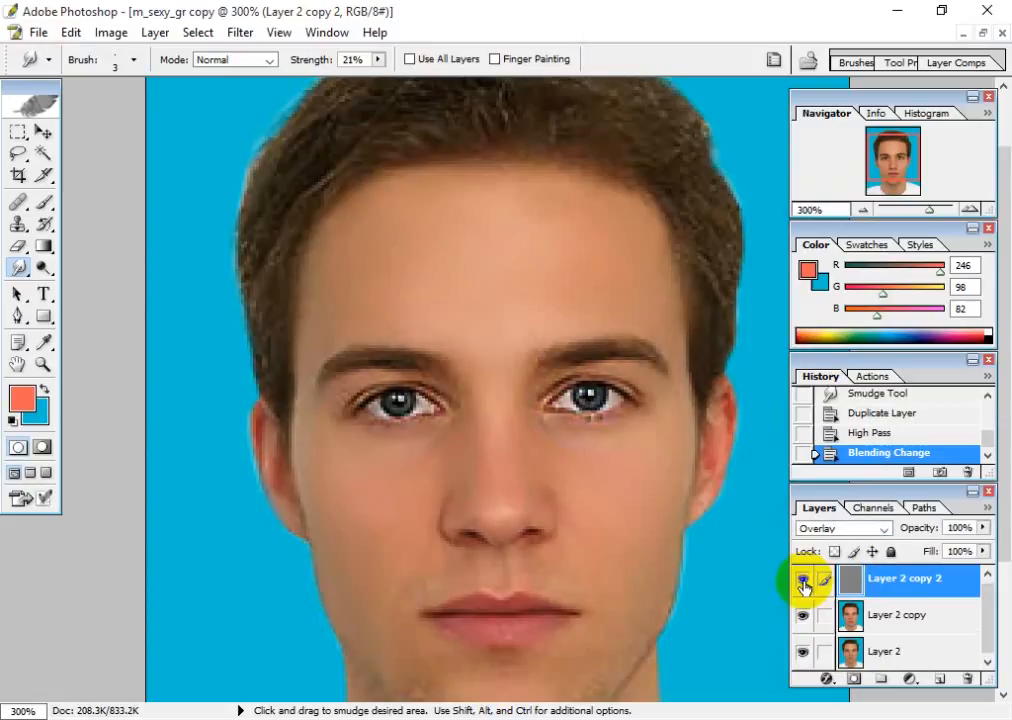
{"action": "left_click", "coordinate": [804, 587]}
{"action": "left_click", "coordinate": [804, 587]}
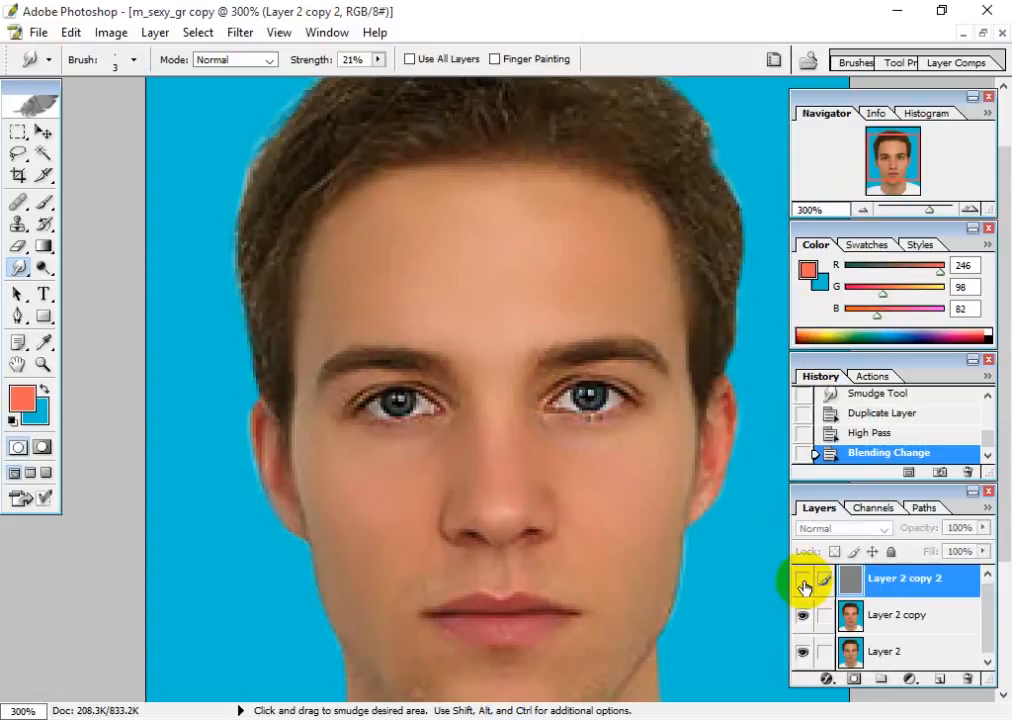
{"action": "left_click", "coordinate": [804, 587]}
{"action": "key", "text": "ctrl+minus"}
{"action": "key", "text": "ctrl+minus"}
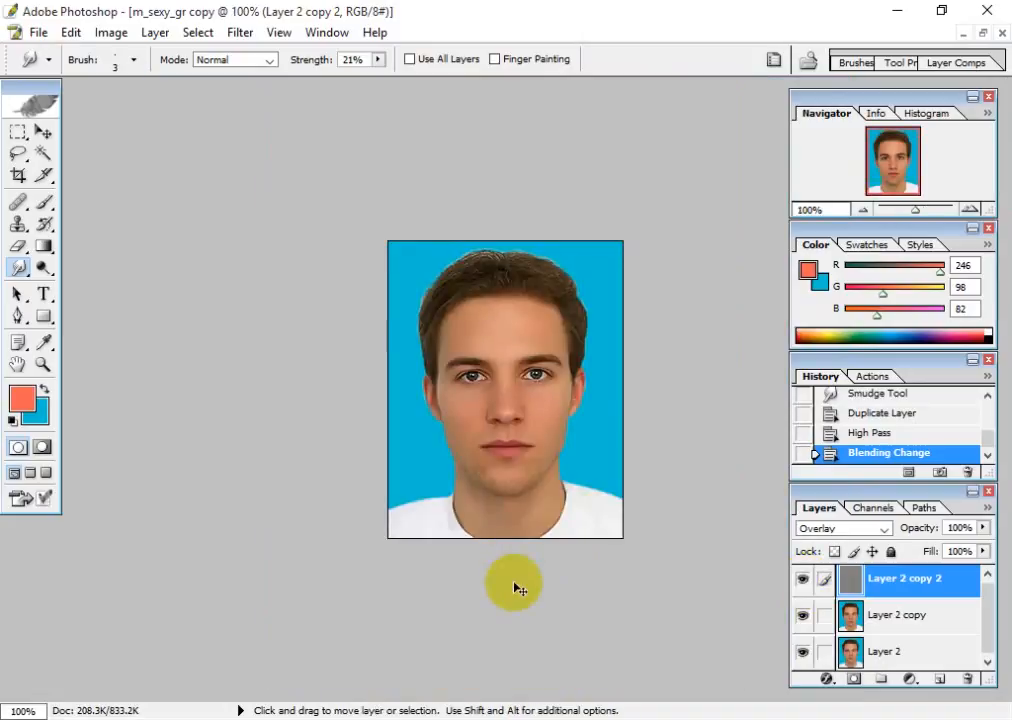
{"action": "key", "text": "ctrl+plus"}
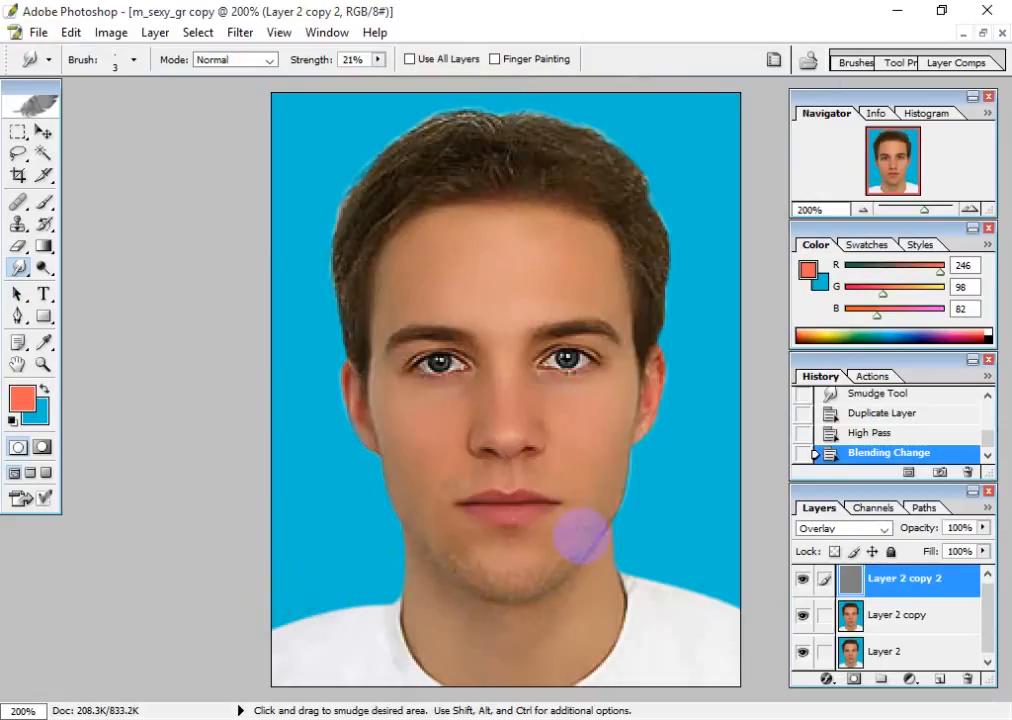
{"action": "left_click", "coordinate": [43, 131]}
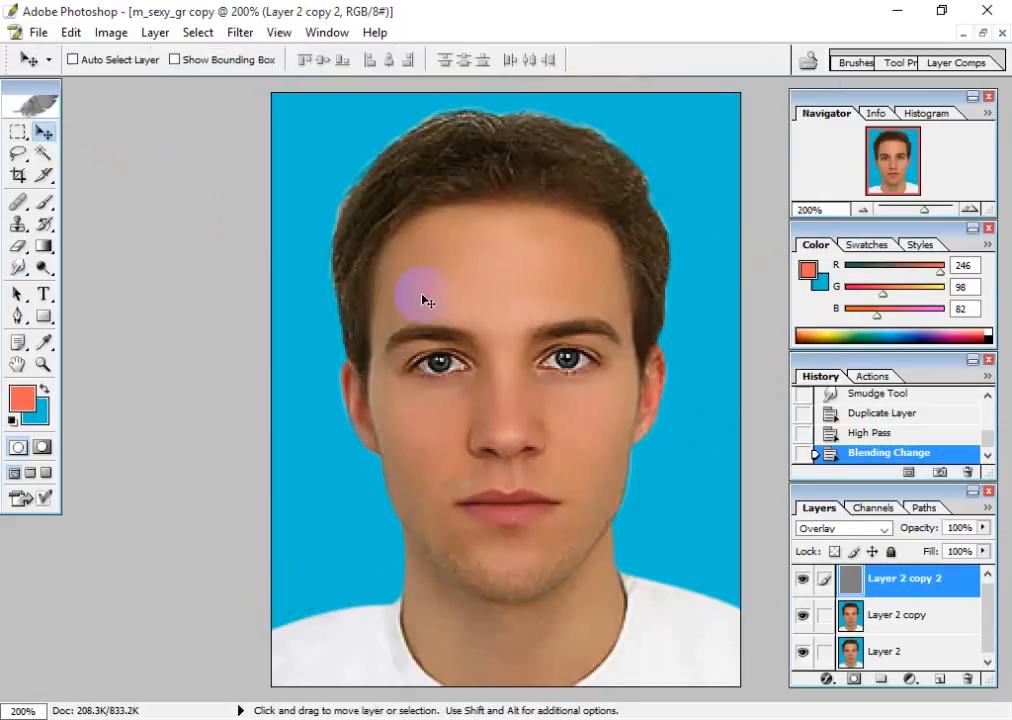
Step: Examine the sharpened portrait at several zoom levels, both in a floating window and maximized
{"action": "scroll", "coordinate": [583, 350], "scroll_direction": "up", "scroll_amount": 6}
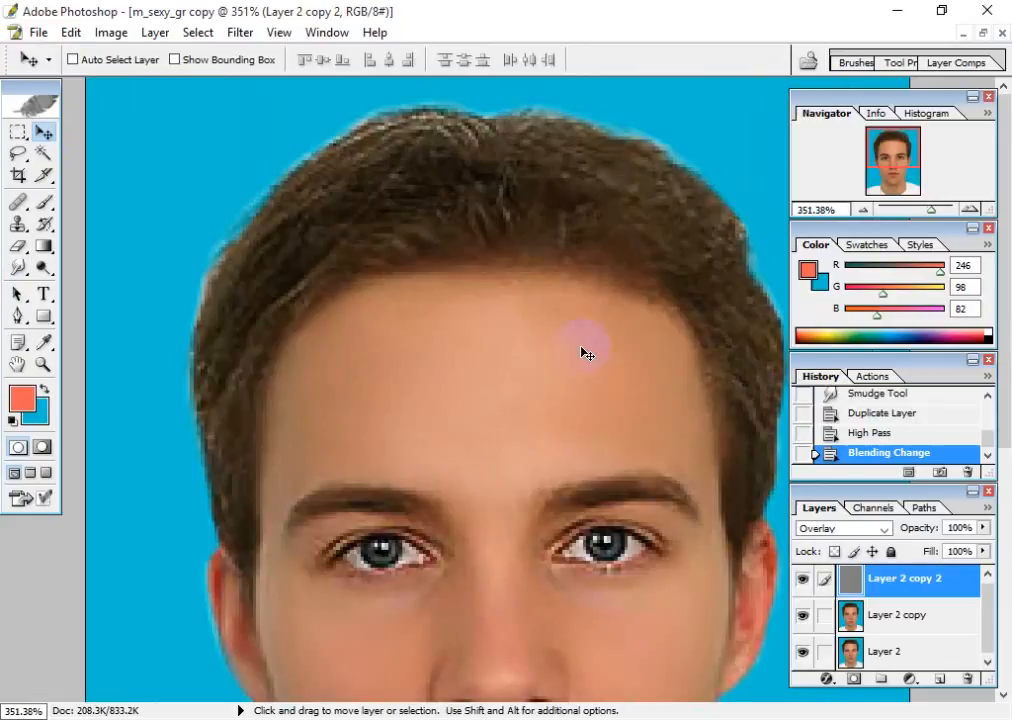
{"action": "scroll", "coordinate": [583, 350], "scroll_direction": "down", "scroll_amount": 5}
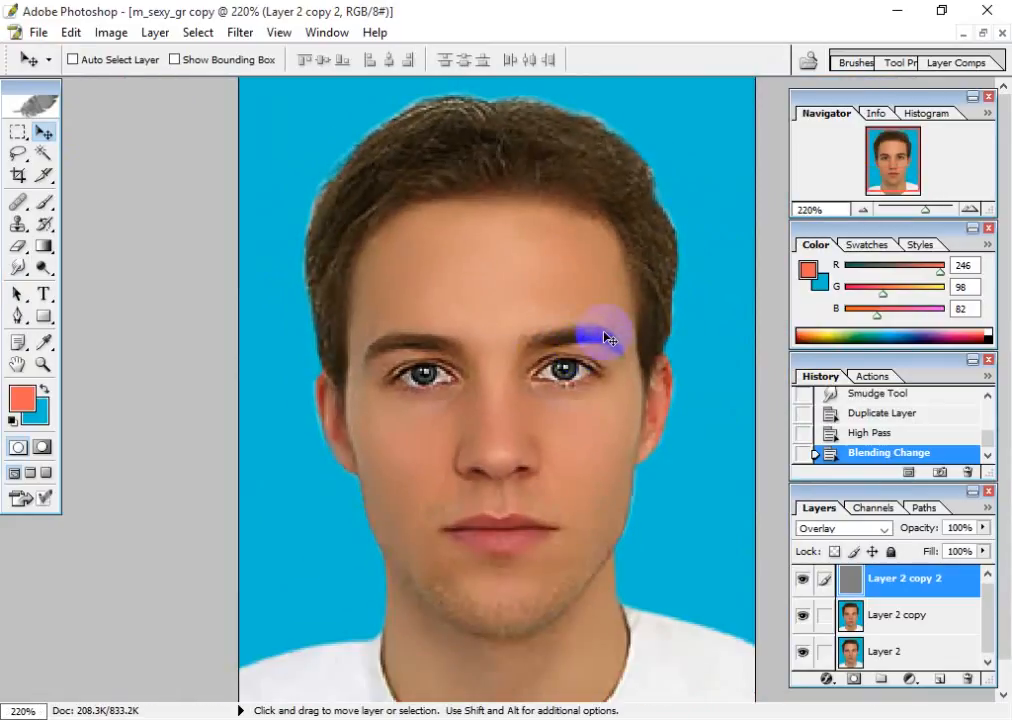
{"action": "left_click", "coordinate": [983, 33]}
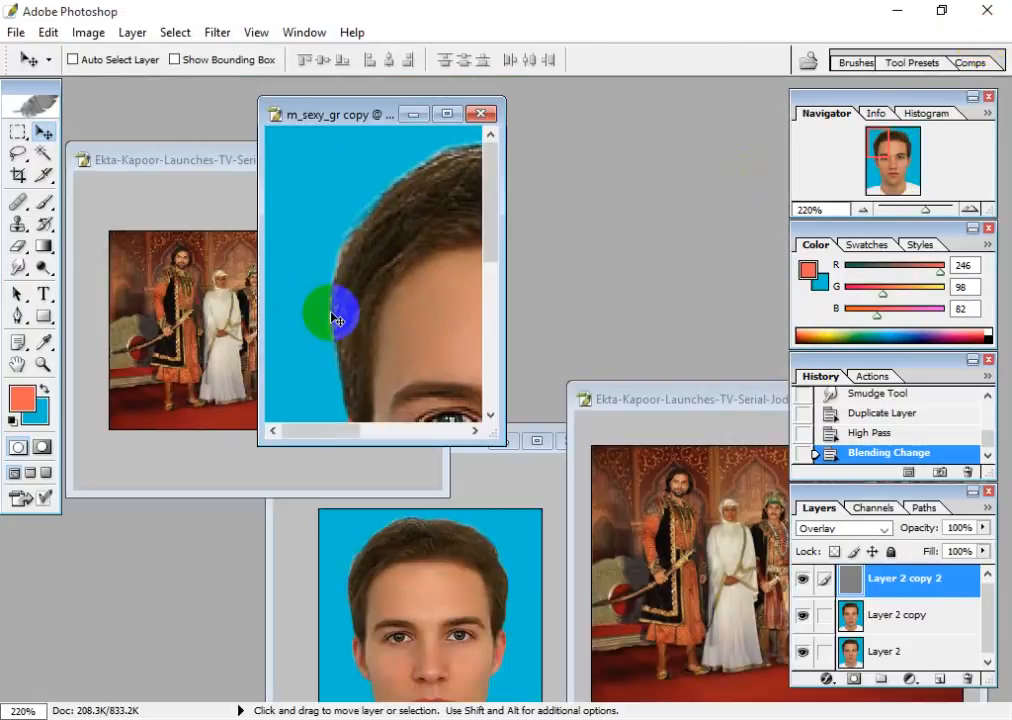
{"action": "key", "text": "ctrl+minus"}
{"action": "key", "text": "ctrl+minus"}
{"action": "key", "text": "ctrl+minus"}
{"action": "key", "text": "ctrl+minus"}
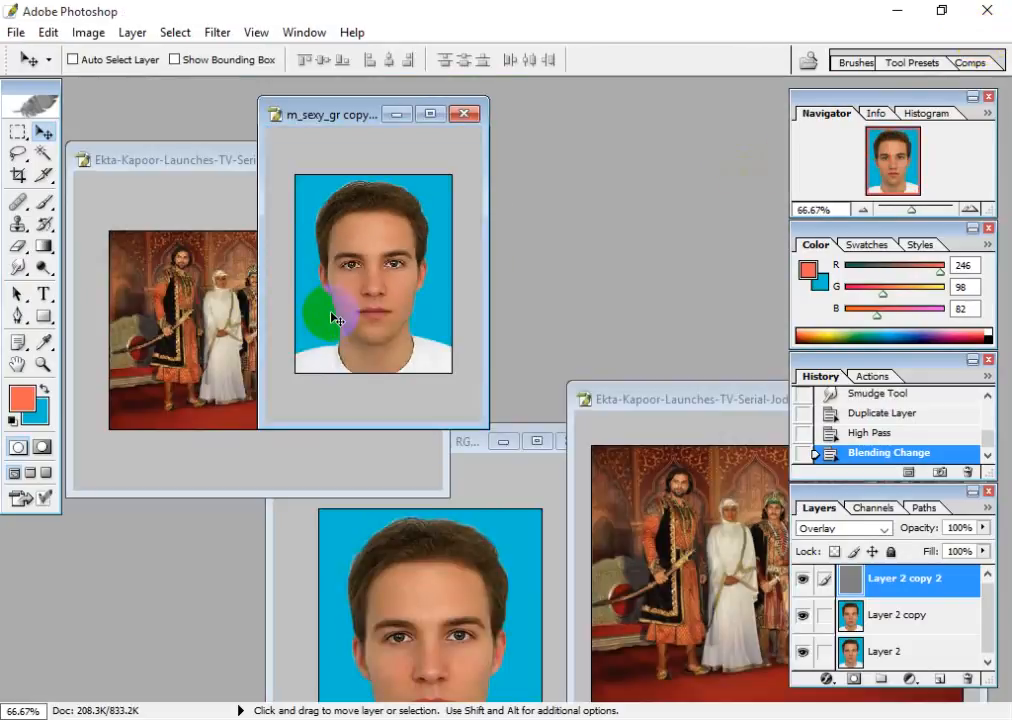
{"action": "left_click", "coordinate": [430, 113]}
{"action": "key", "text": "ctrl+0"}
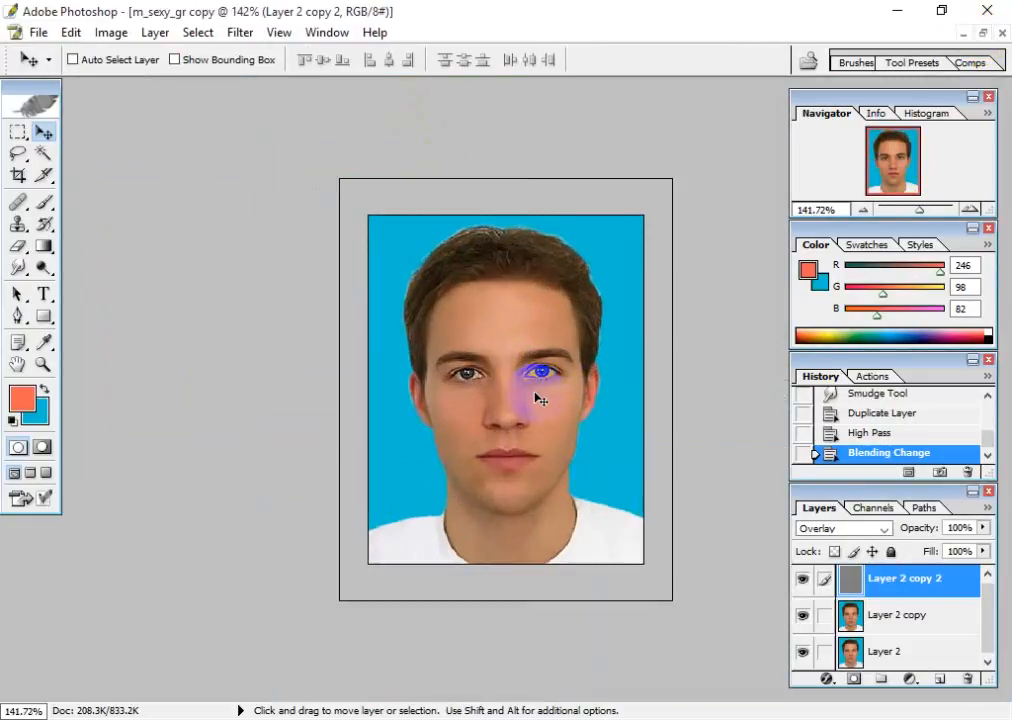
Step: Darken the man's hair on Layer 2 copy 2 with the Burn tool, using a 50-pixel brush
{"action": "scroll", "coordinate": [536, 396], "scroll_direction": "up", "scroll_amount": 5}
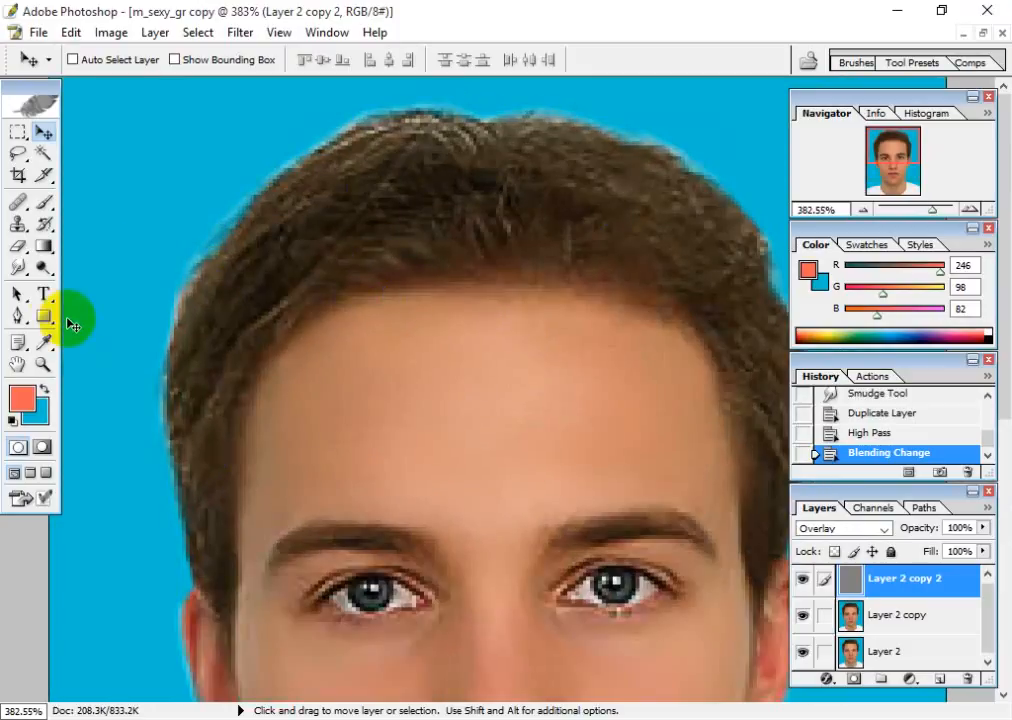
{"action": "left_click", "coordinate": [42, 267]}
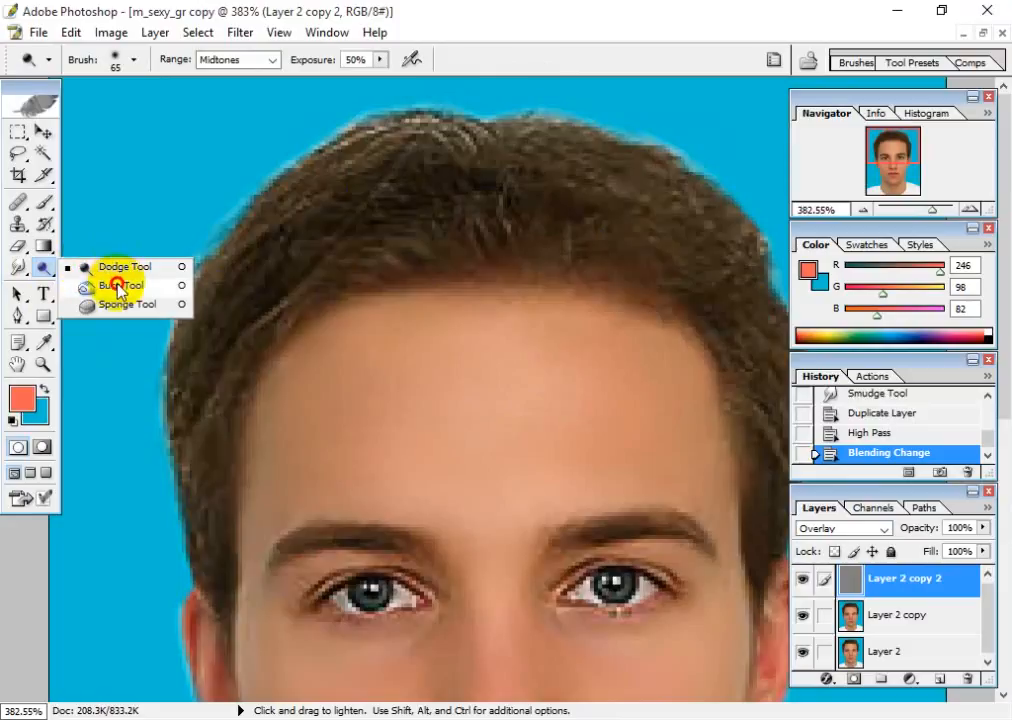
{"action": "left_click", "coordinate": [118, 287]}
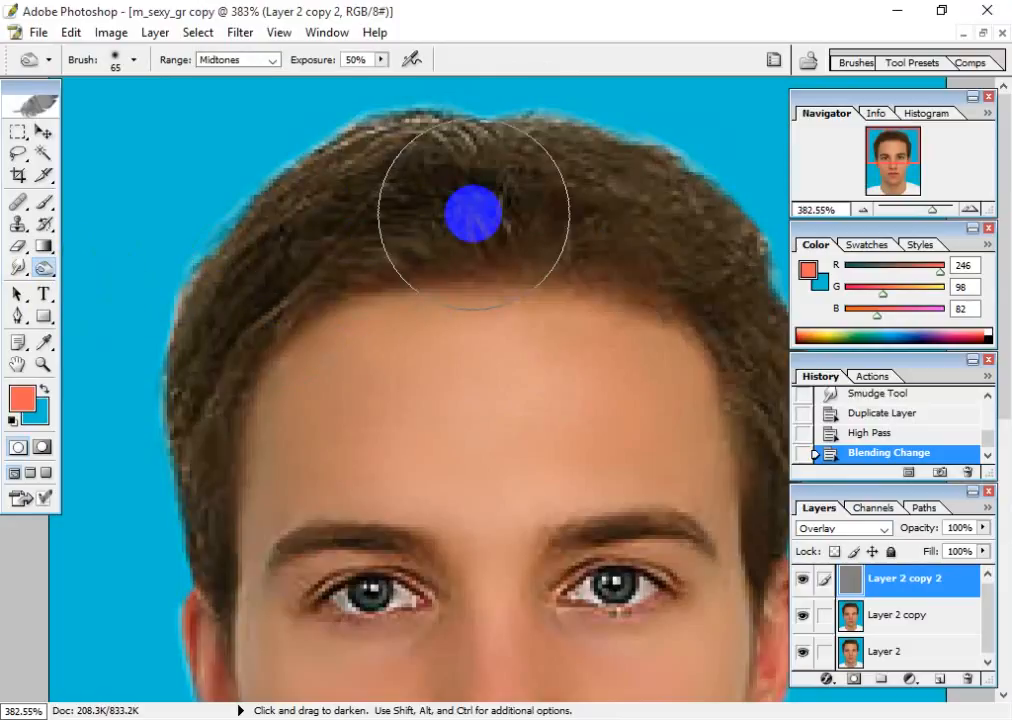
{"action": "key", "text": "bracketleft"}
{"action": "key", "text": "bracketleft"}
{"action": "mouse_move", "coordinate": [570, 192]}
{"action": "left_mouse_down"}
{"action": "mouse_move", "coordinate": [483, 179]}
{"action": "mouse_move", "coordinate": [371, 205]}
{"action": "mouse_move", "coordinate": [557, 168]}
{"action": "mouse_move", "coordinate": [325, 163]}
{"action": "mouse_move", "coordinate": [396, 167]}
{"action": "mouse_move", "coordinate": [283, 222]}
{"action": "mouse_move", "coordinate": [154, 419]}
{"action": "mouse_move", "coordinate": [196, 316]}
{"action": "mouse_move", "coordinate": [152, 497]}
{"action": "mouse_move", "coordinate": [152, 556]}
{"action": "mouse_move", "coordinate": [154, 466]}
{"action": "mouse_move", "coordinate": [266, 283]}
{"action": "mouse_move", "coordinate": [333, 204]}
{"action": "mouse_move", "coordinate": [560, 159]}
{"action": "mouse_move", "coordinate": [757, 240]}
{"action": "mouse_move", "coordinate": [699, 237]}
{"action": "mouse_move", "coordinate": [714, 263]}
{"action": "left_mouse_up"}
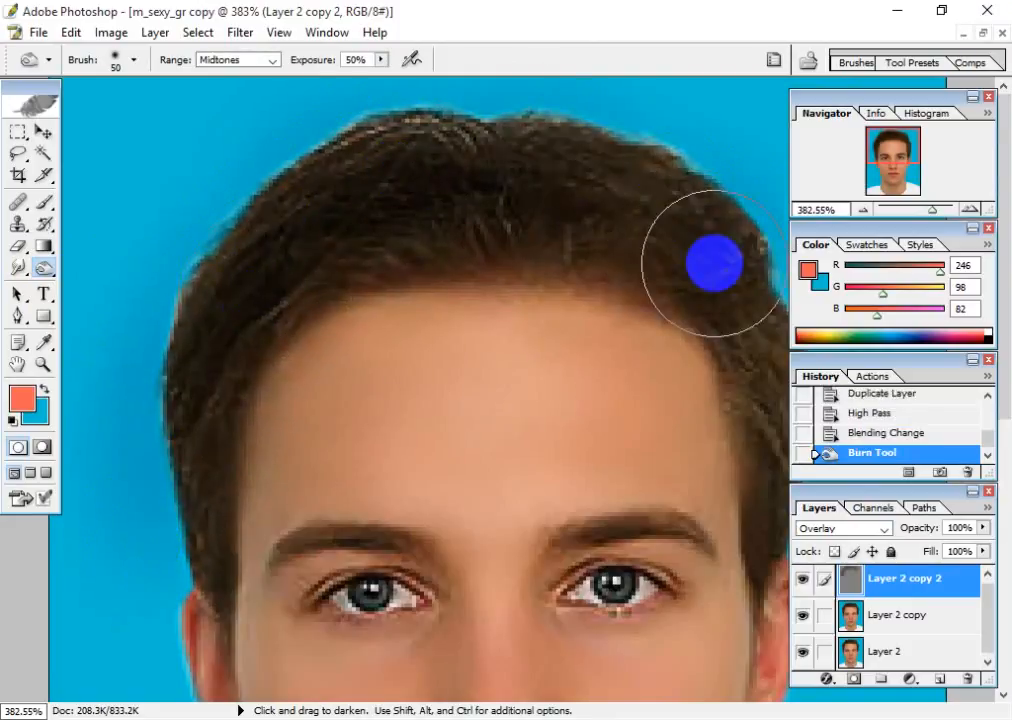
{"action": "scroll", "coordinate": [714, 263], "scroll_direction": "down", "scroll_amount": 5}
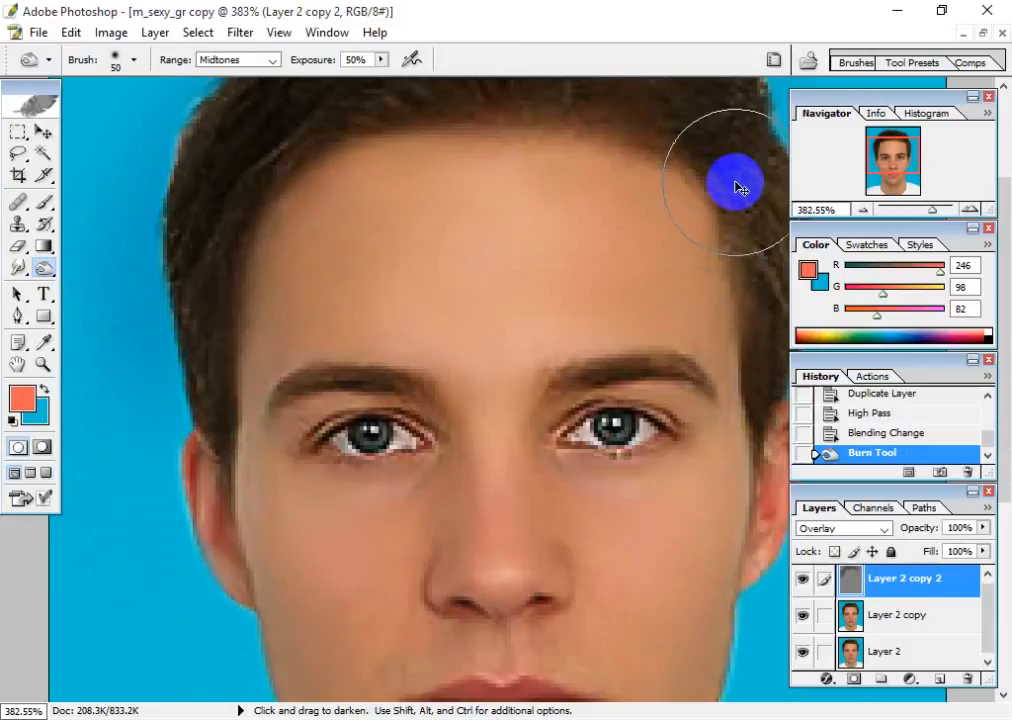
{"action": "key", "text": "ctrl+minus"}
{"action": "mouse_move", "coordinate": [722, 210]}
{"action": "left_mouse_down"}
{"action": "mouse_move", "coordinate": [747, 336]}
{"action": "mouse_move", "coordinate": [709, 188]}
{"action": "mouse_move", "coordinate": [704, 207]}
{"action": "mouse_move", "coordinate": [656, 126]}
{"action": "mouse_move", "coordinate": [602, 127]}
{"action": "left_mouse_up"}
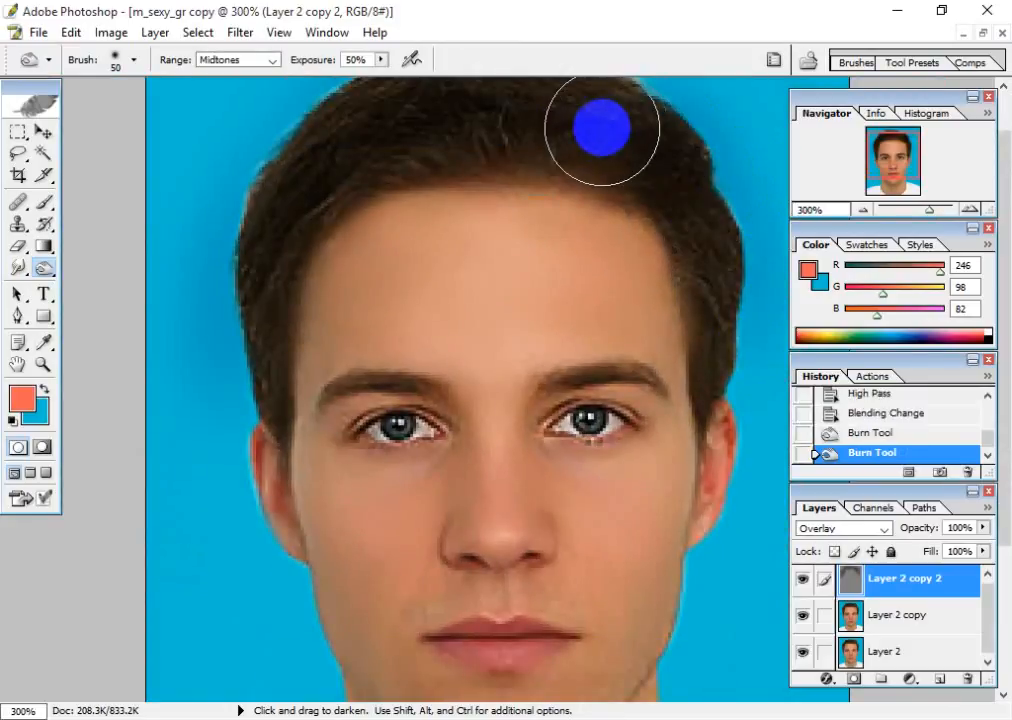
{"action": "left_click_drag", "start_coordinate": [218, 358], "coordinate": [232, 254]}
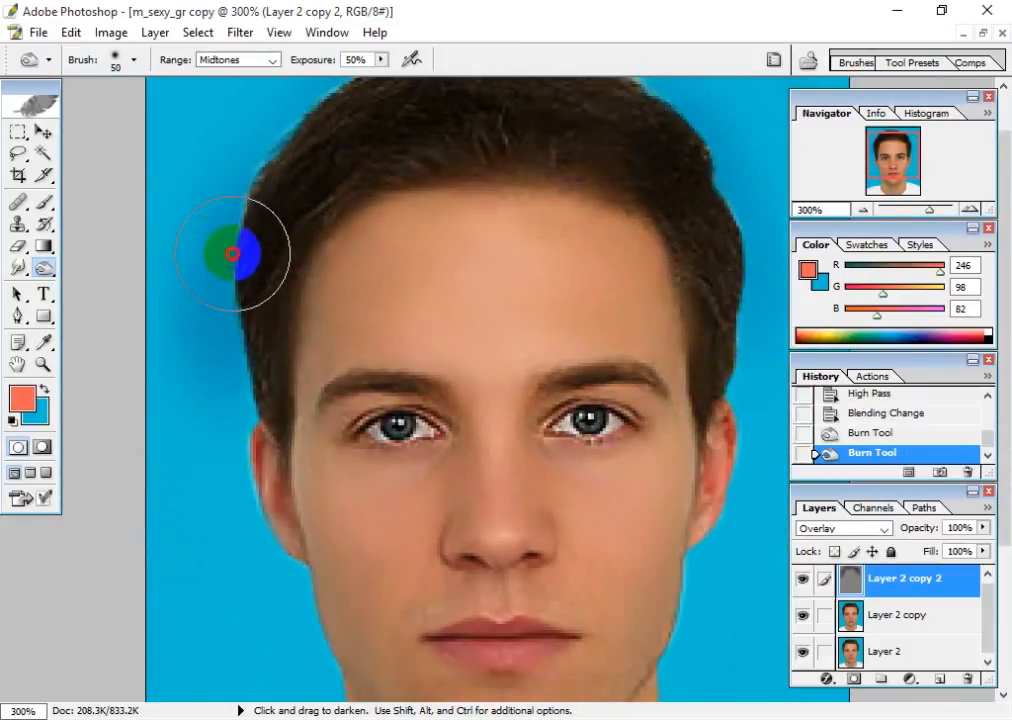
Step: Burn the eyebrow and iris on the image's left side with an 8-pixel brush
{"action": "key", "text": "ctrl+plus"}
{"action": "key", "text": "ctrl+plus"}
{"action": "key", "text": "ctrl+plus"}
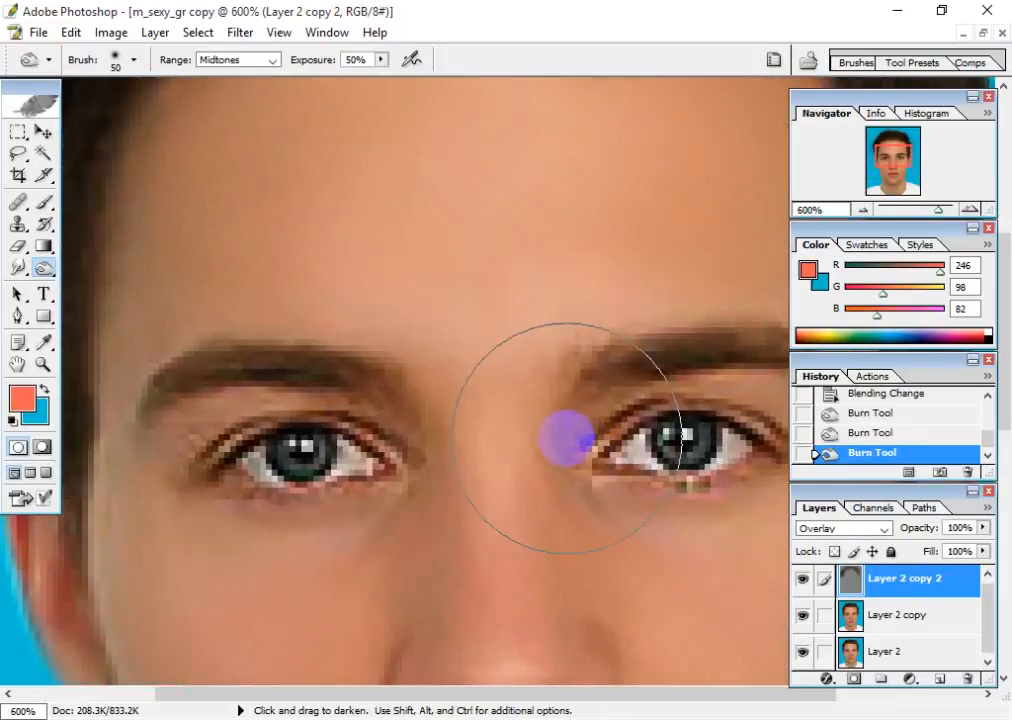
{"action": "key", "text": "bracketleft"}
{"action": "key", "text": "bracketleft"}
{"action": "key", "text": "bracketleft"}
{"action": "key", "text": "bracketleft"}
{"action": "key", "text": "bracketleft"}
{"action": "key", "text": "bracketleft"}
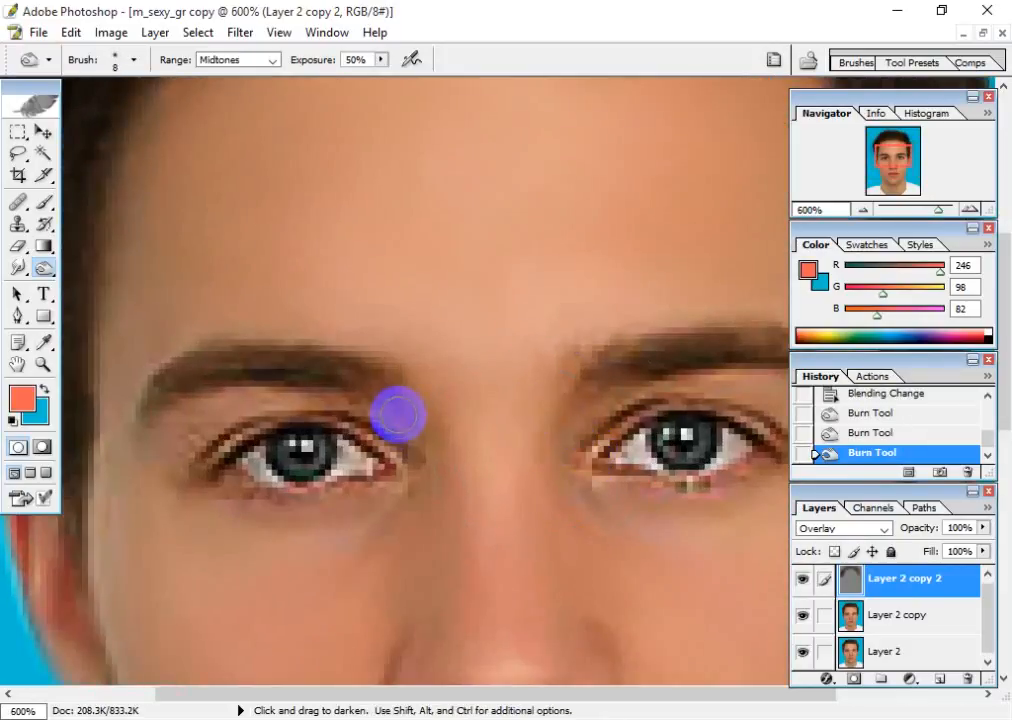
{"action": "mouse_move", "coordinate": [390, 392]}
{"action": "left_mouse_down"}
{"action": "mouse_move", "coordinate": [303, 363]}
{"action": "mouse_move", "coordinate": [246, 357]}
{"action": "mouse_move", "coordinate": [178, 378]}
{"action": "mouse_move", "coordinate": [159, 400]}
{"action": "mouse_move", "coordinate": [211, 365]}
{"action": "mouse_move", "coordinate": [189, 368]}
{"action": "mouse_move", "coordinate": [241, 355]}
{"action": "mouse_move", "coordinate": [372, 374]}
{"action": "mouse_move", "coordinate": [392, 400]}
{"action": "left_mouse_up"}
{"action": "mouse_move", "coordinate": [312, 450]}
{"action": "left_mouse_down"}
{"action": "mouse_move", "coordinate": [305, 466]}
{"action": "mouse_move", "coordinate": [310, 440]}
{"action": "mouse_move", "coordinate": [248, 452]}
{"action": "left_mouse_up"}
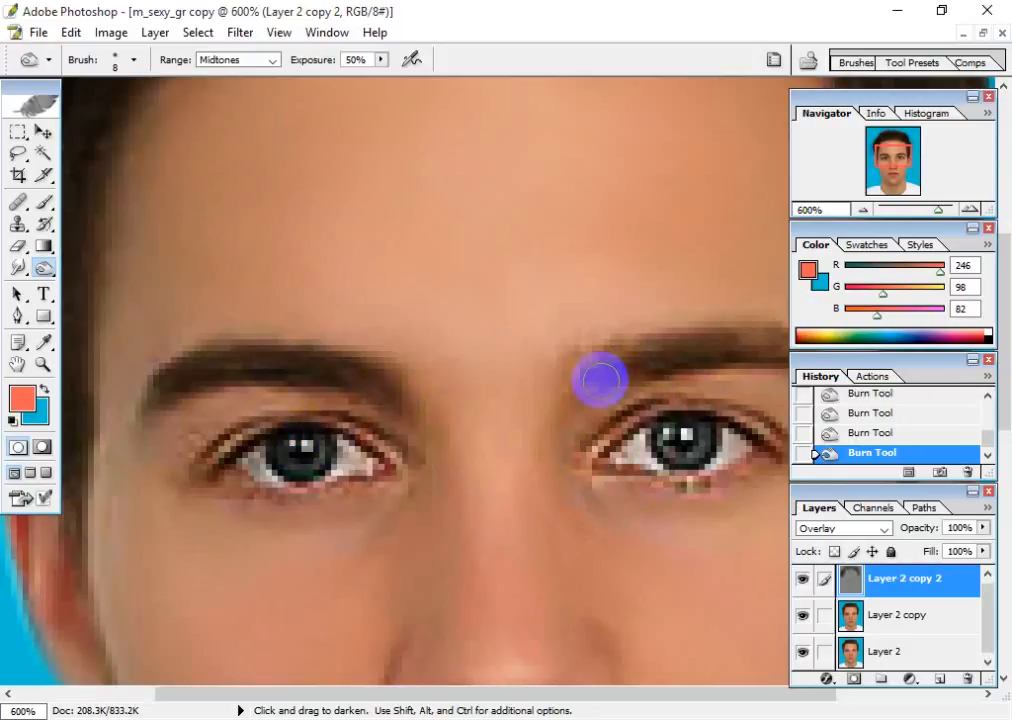
Step: Burn the eyebrow and eye on the image's right side with the same small brush
{"action": "left_click_drag", "start_coordinate": [636, 366], "coordinate": [720, 347]}
{"action": "key", "text": "space"}
{"action": "left_click_drag", "start_coordinate": [700, 421], "coordinate": [493, 427]}
{"action": "mouse_move", "coordinate": [442, 378]}
{"action": "left_mouse_down"}
{"action": "mouse_move", "coordinate": [541, 355]}
{"action": "mouse_move", "coordinate": [598, 363]}
{"action": "mouse_move", "coordinate": [631, 389]}
{"action": "mouse_move", "coordinate": [593, 364]}
{"action": "mouse_move", "coordinate": [456, 368]}
{"action": "left_mouse_up"}
{"action": "mouse_move", "coordinate": [463, 443]}
{"action": "left_mouse_down"}
{"action": "mouse_move", "coordinate": [466, 434]}
{"action": "mouse_move", "coordinate": [530, 485]}
{"action": "left_mouse_up"}
Step: Examine the darkened hair, eyebrows and eyes at 100% and 300%
{"action": "key", "text": "ctrl+minus"}
{"action": "key", "text": "ctrl+minus"}
{"action": "key", "text": "ctrl+minus"}
{"action": "key", "text": "ctrl+minus"}
{"action": "key", "text": "ctrl+minus"}
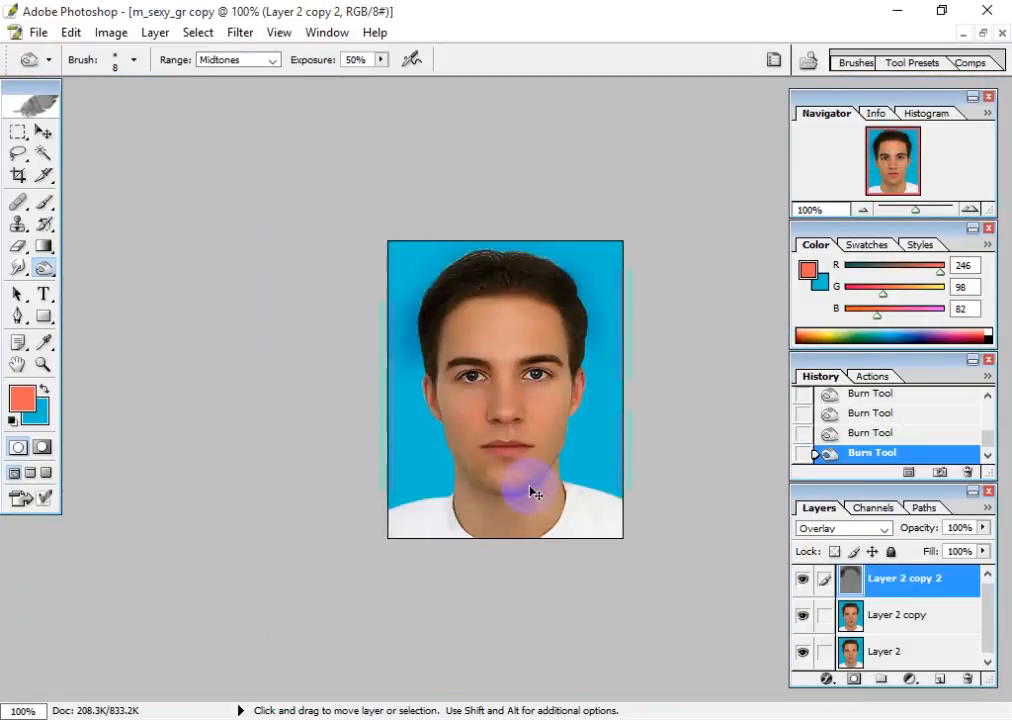
{"action": "key", "text": "ctrl+plus"}
{"action": "key", "text": "ctrl+plus"}
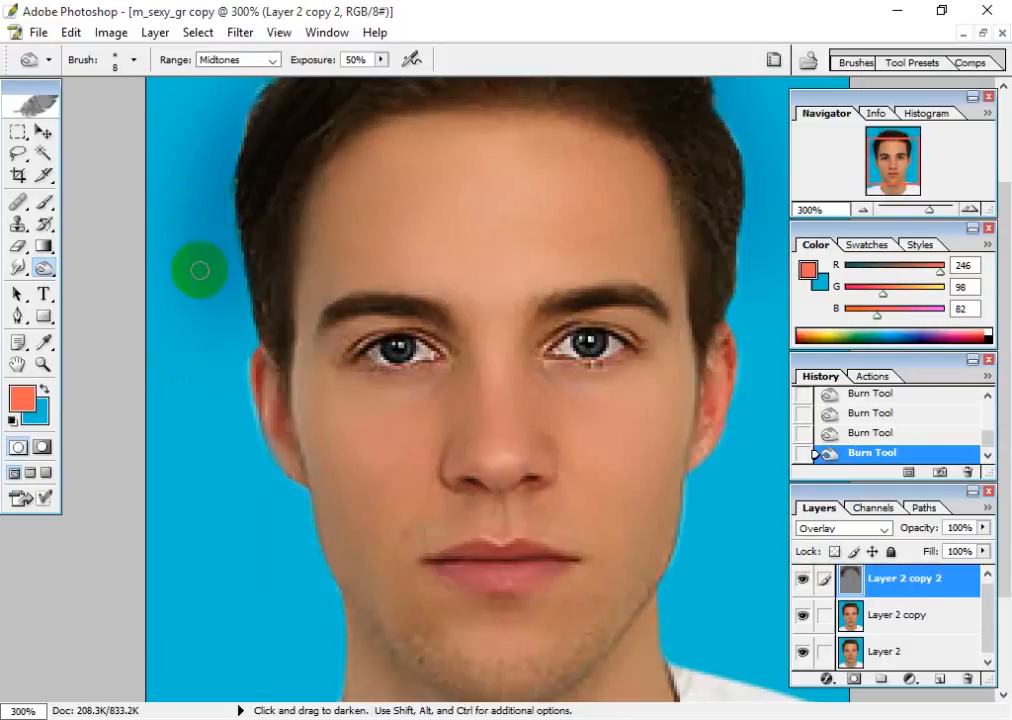
{"action": "scroll", "coordinate": [241, 208], "scroll_direction": "up", "scroll_amount": 2}
{"action": "scroll", "coordinate": [241, 208], "scroll_direction": "up", "scroll_amount": 1}
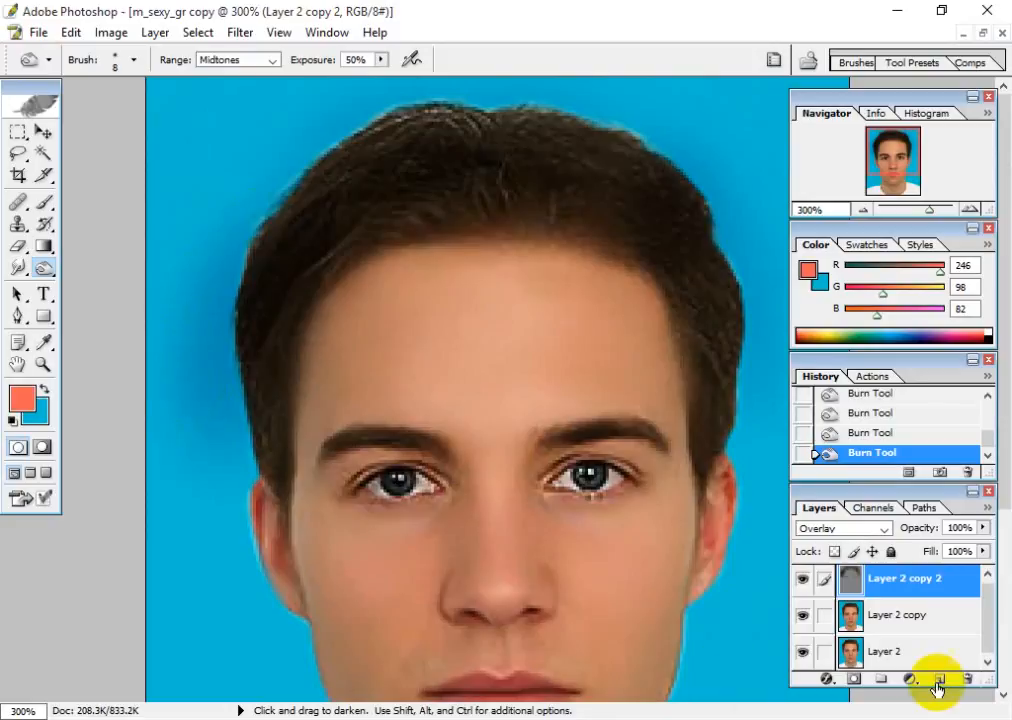
Step: Select the blue backdrop on Layer 2 copy with the Magic Wand and fill it with the background color
{"action": "left_click", "coordinate": [968, 617]}
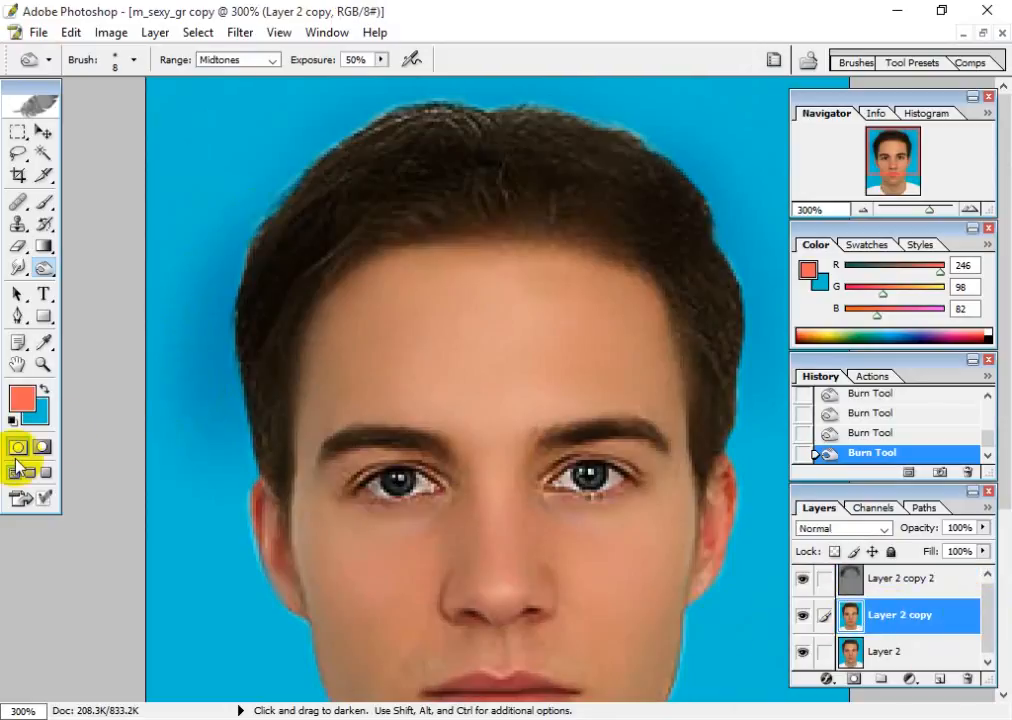
{"action": "left_click", "coordinate": [43, 153]}
{"action": "left_click", "coordinate": [201, 380]}
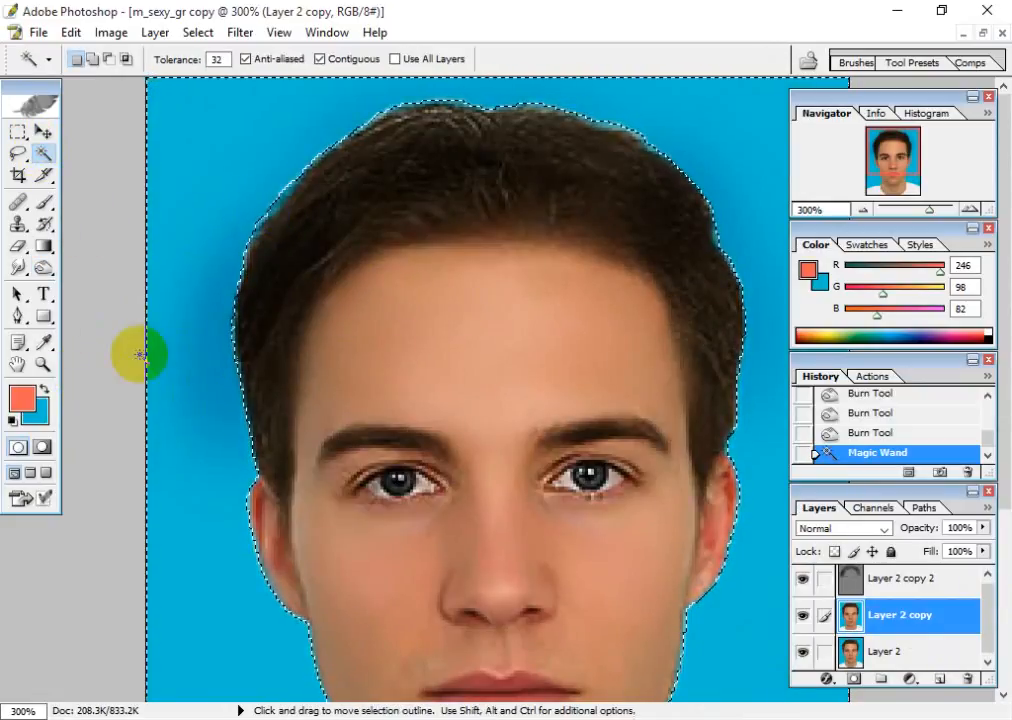
{"action": "scroll", "coordinate": [203, 418], "scroll_direction": "down", "scroll_amount": 6}
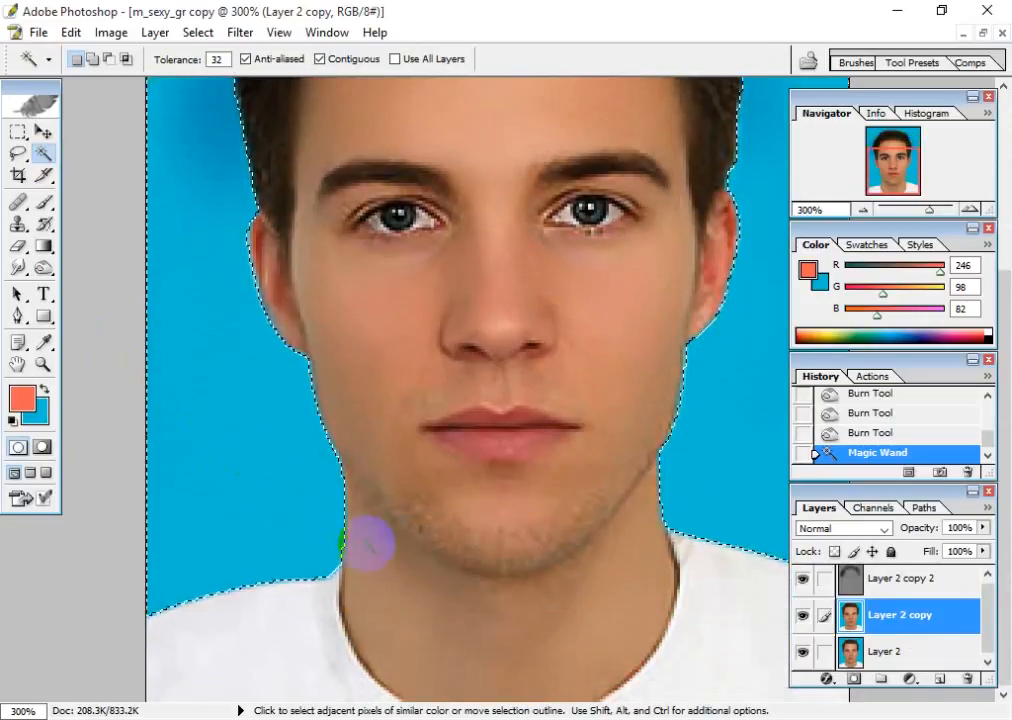
{"action": "scroll", "coordinate": [714, 410], "scroll_direction": "up", "scroll_amount": 6}
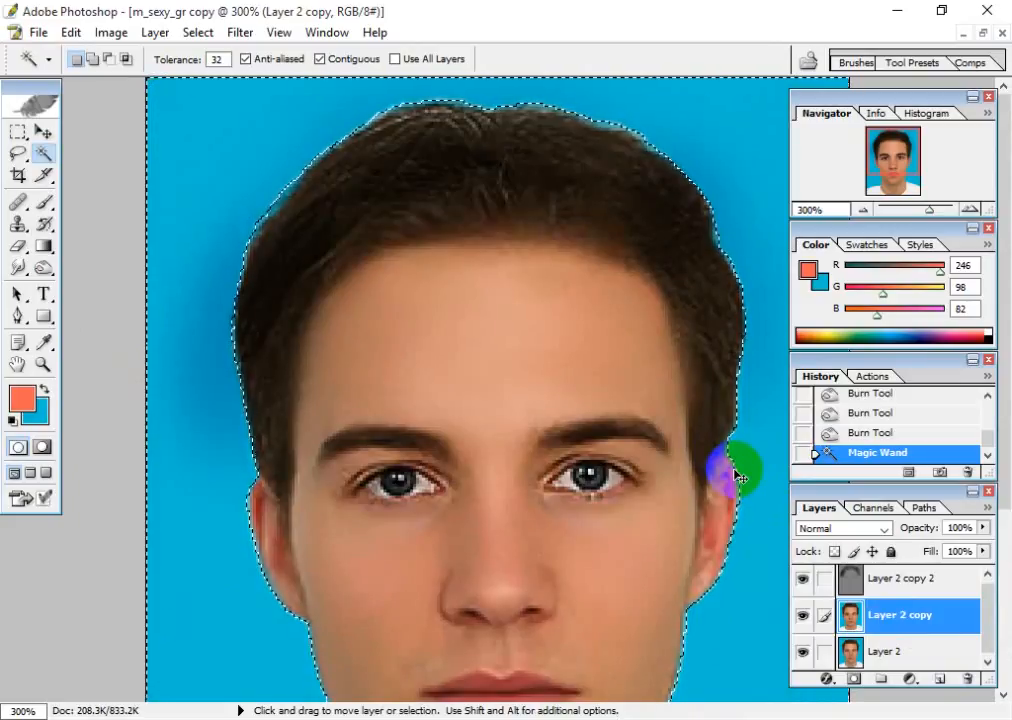
{"action": "key", "text": "ctrl+BackSpace"}
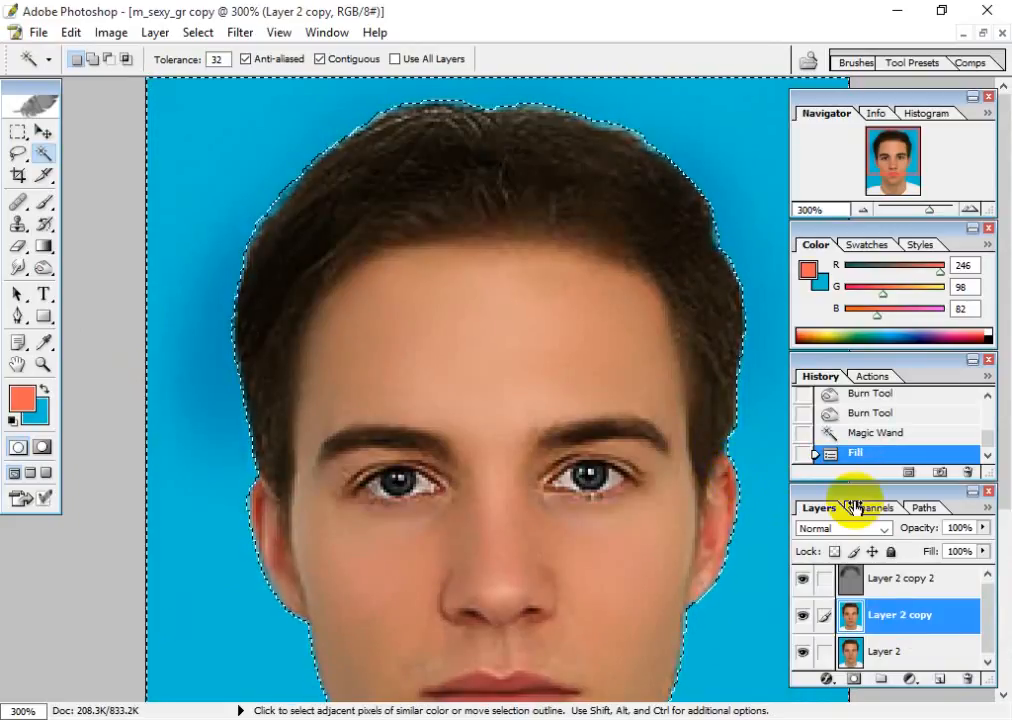
Step: Fill the selected backdrop with the background color on Layer 2 and Layer 2 copy 2, and deselect
{"action": "left_click", "coordinate": [868, 645]}
{"action": "key", "text": "ctrl+BackSpace"}
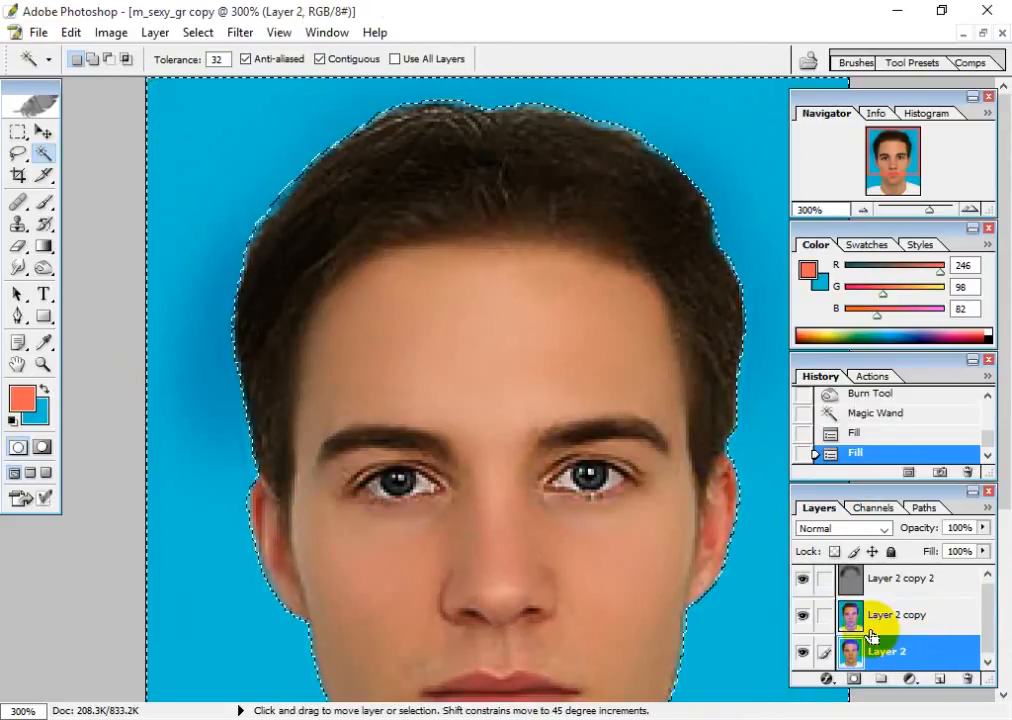
{"action": "left_click", "coordinate": [898, 588]}
{"action": "key", "text": "ctrl+BackSpace"}
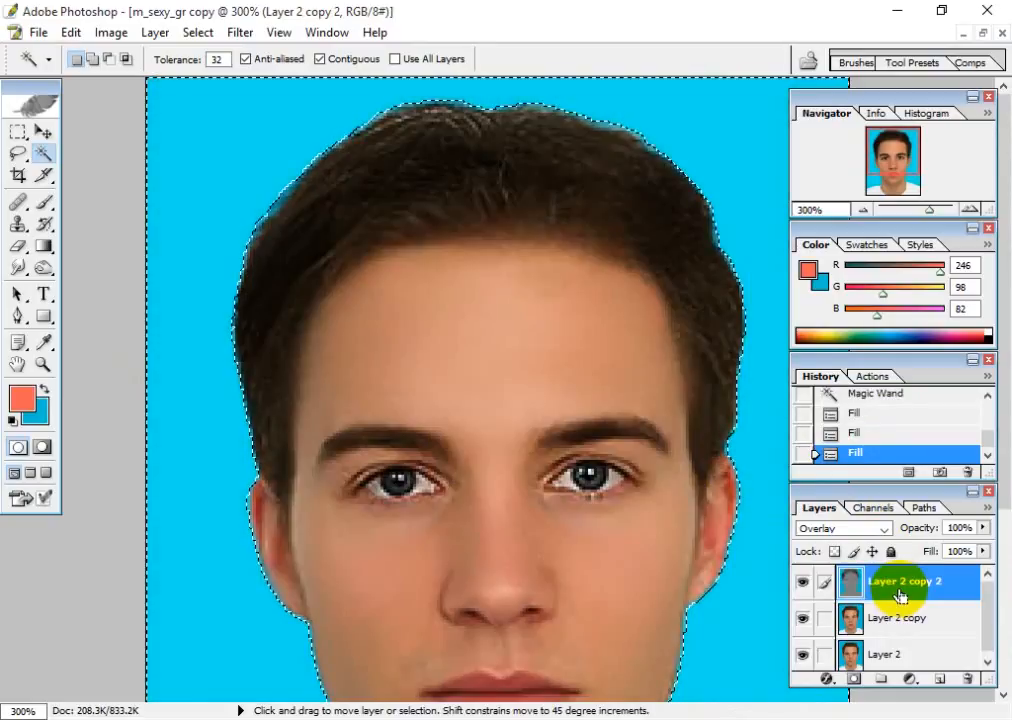
{"action": "key", "text": "ctrl+d"}
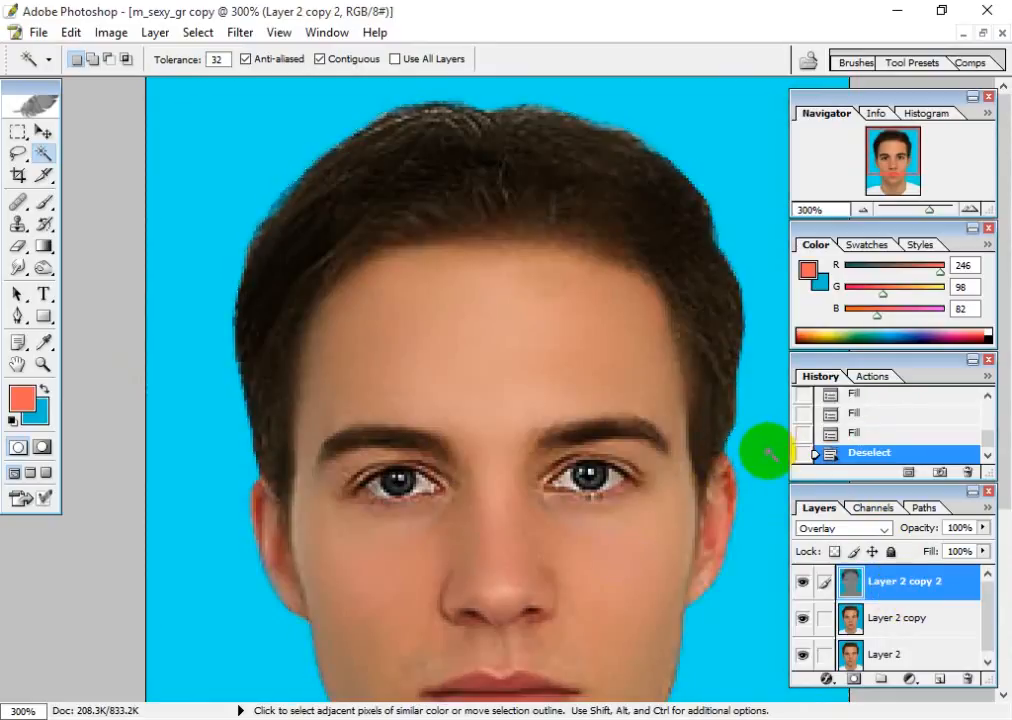
Step: Examine the finished portrait at 100% and 300%, and activate the Move tool
{"action": "key", "text": "ctrl+minus"}
{"action": "key", "text": "ctrl+minus"}
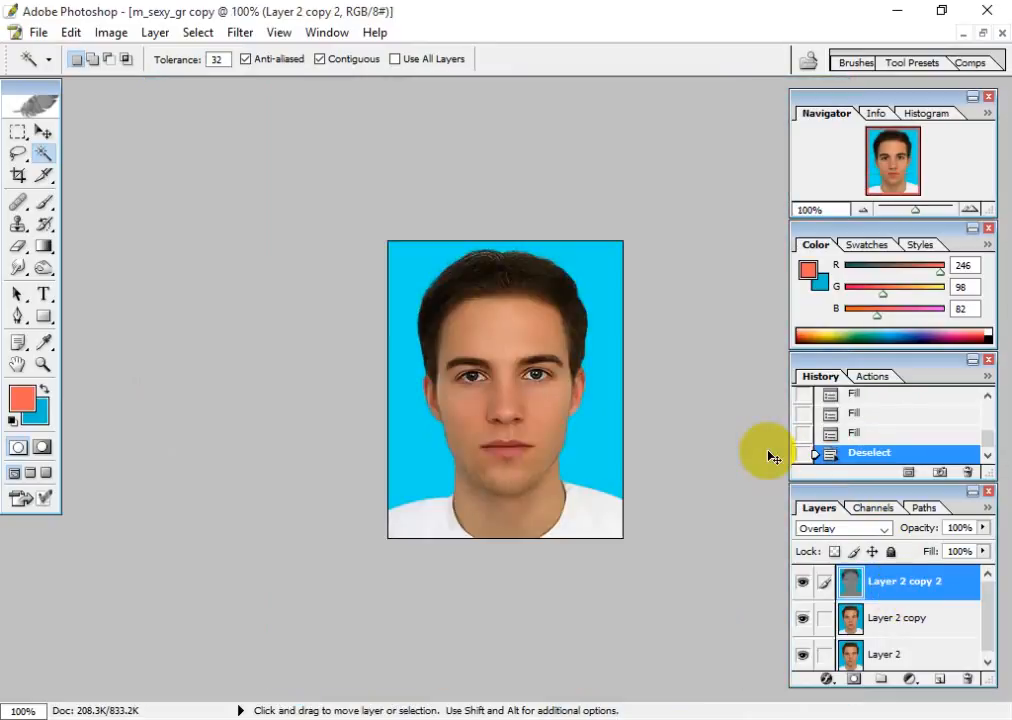
{"action": "key", "text": "ctrl+plus"}
{"action": "key", "text": "ctrl+plus"}
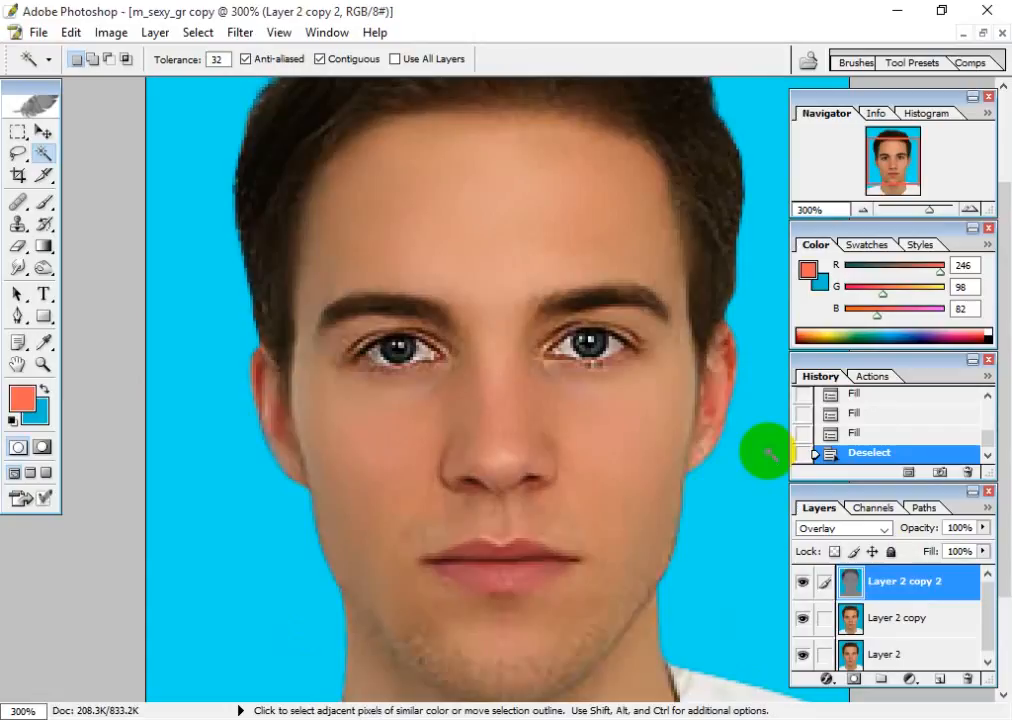
{"action": "key", "text": "ctrl+minus"}
{"action": "key", "text": "ctrl+minus"}
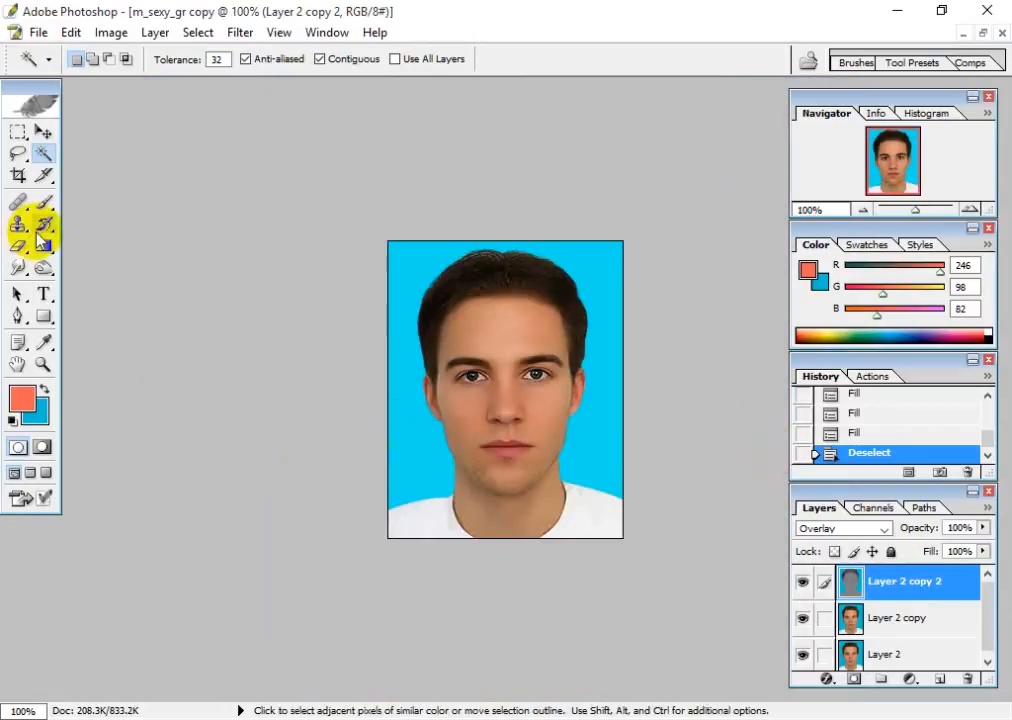
{"action": "left_click", "coordinate": [43, 131]}
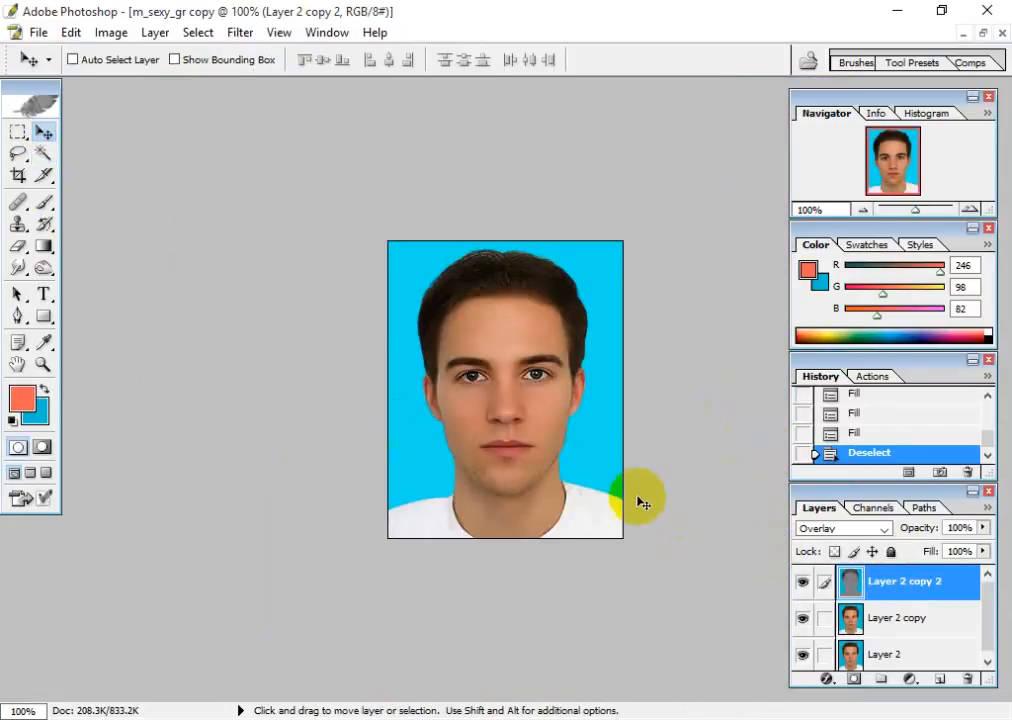
{"action": "left_click_drag", "start_coordinate": [590, 496], "coordinate": [540, 297]}
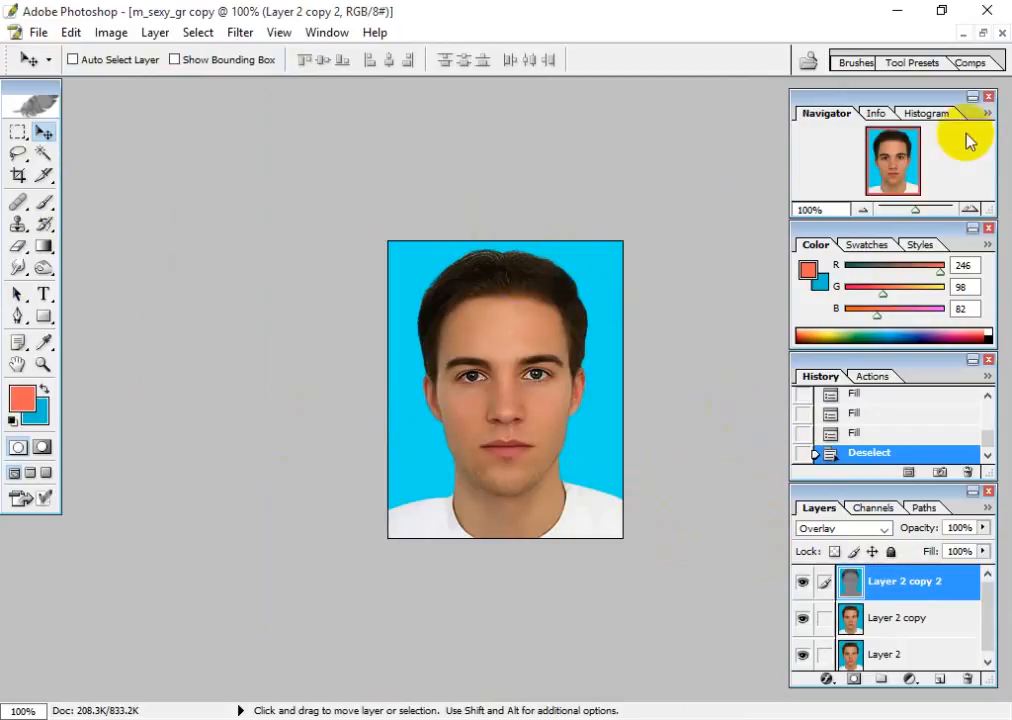
Step: Float the portrait's window, move it aside, and bring the group photo copy's window to the front, shifting it slightly
{"action": "left_click", "coordinate": [983, 32]}
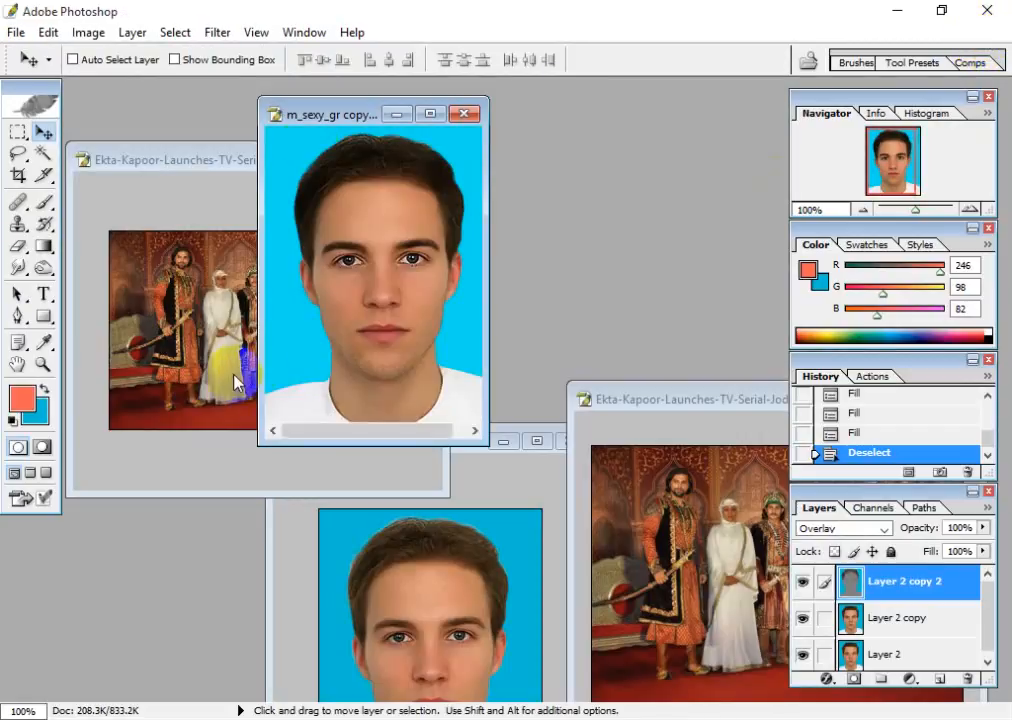
{"action": "double_click", "coordinate": [343, 116]}
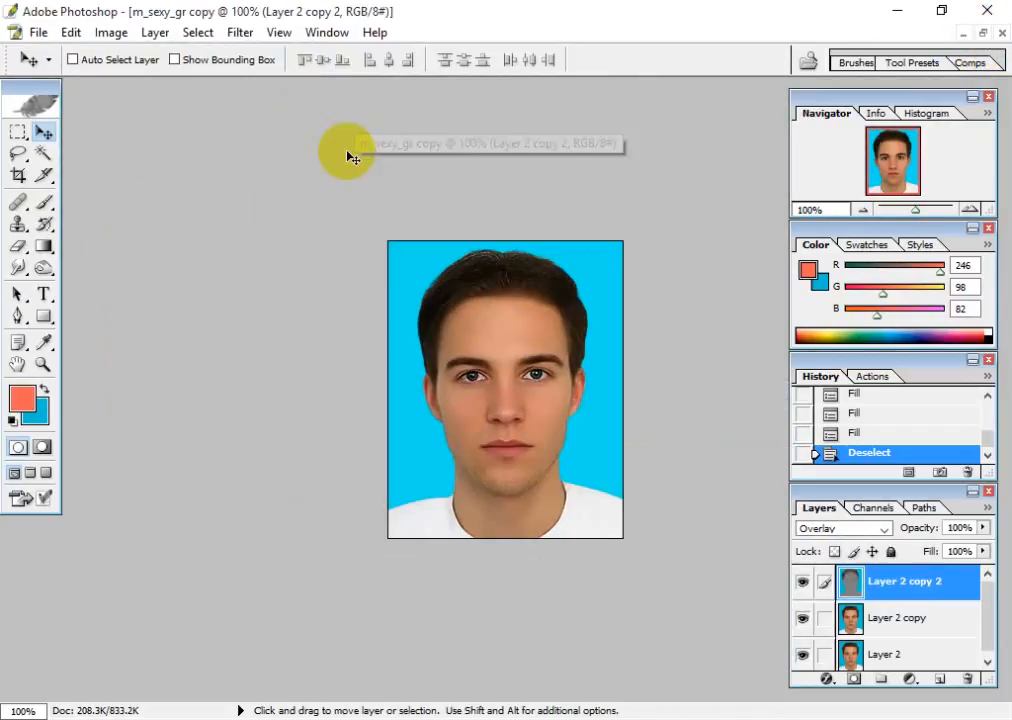
{"action": "left_click", "coordinate": [983, 32]}
{"action": "left_click_drag", "start_coordinate": [332, 110], "coordinate": [231, 238]}
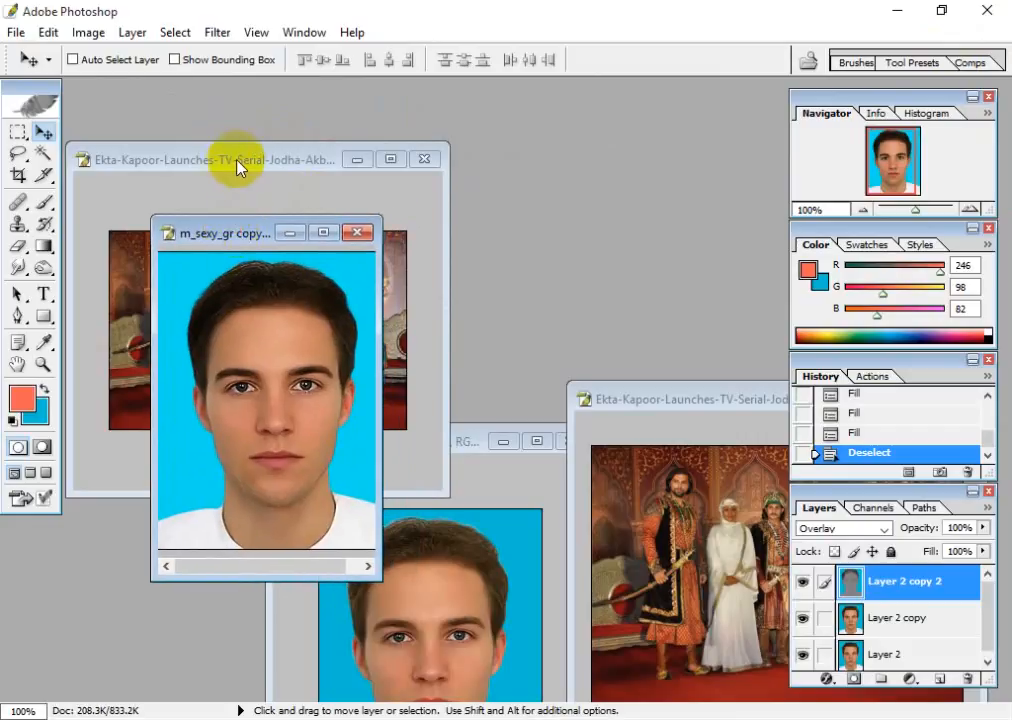
{"action": "left_click_drag", "start_coordinate": [238, 167], "coordinate": [300, 147]}
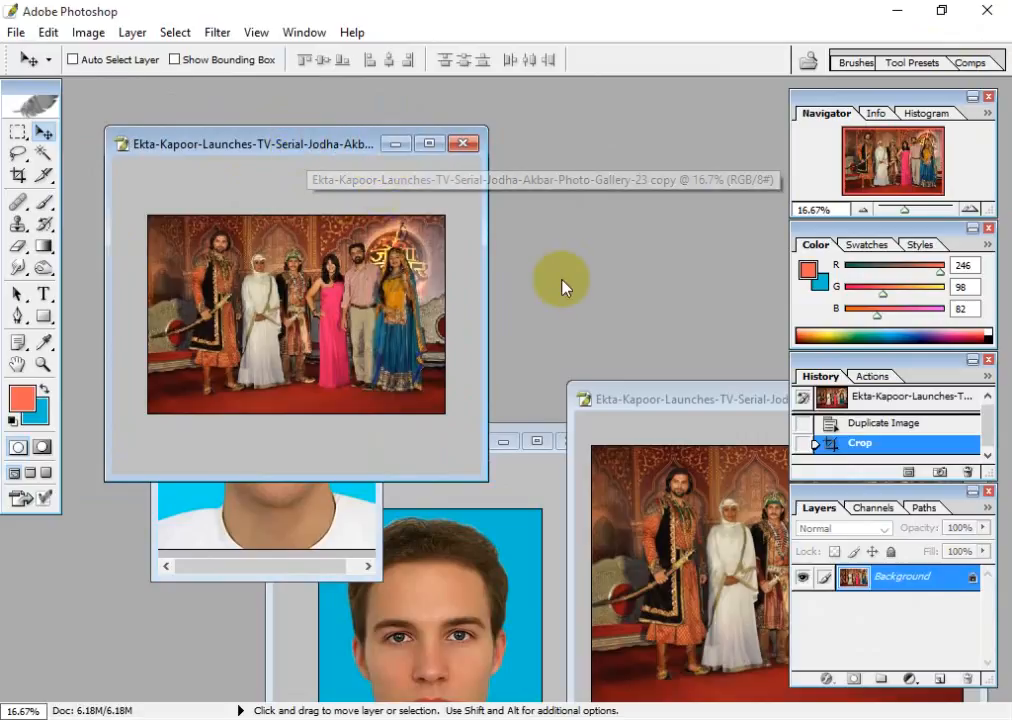
Step: Shift the group photo's window aside, bring the portrait's window forward, and start a new document with its size units in inches
{"action": "mouse_move", "coordinate": [260, 152]}
{"action": "left_mouse_down"}
{"action": "mouse_move", "coordinate": [445, 176]}
{"action": "mouse_move", "coordinate": [403, 210]}
{"action": "mouse_move", "coordinate": [249, 156]}
{"action": "left_mouse_up"}
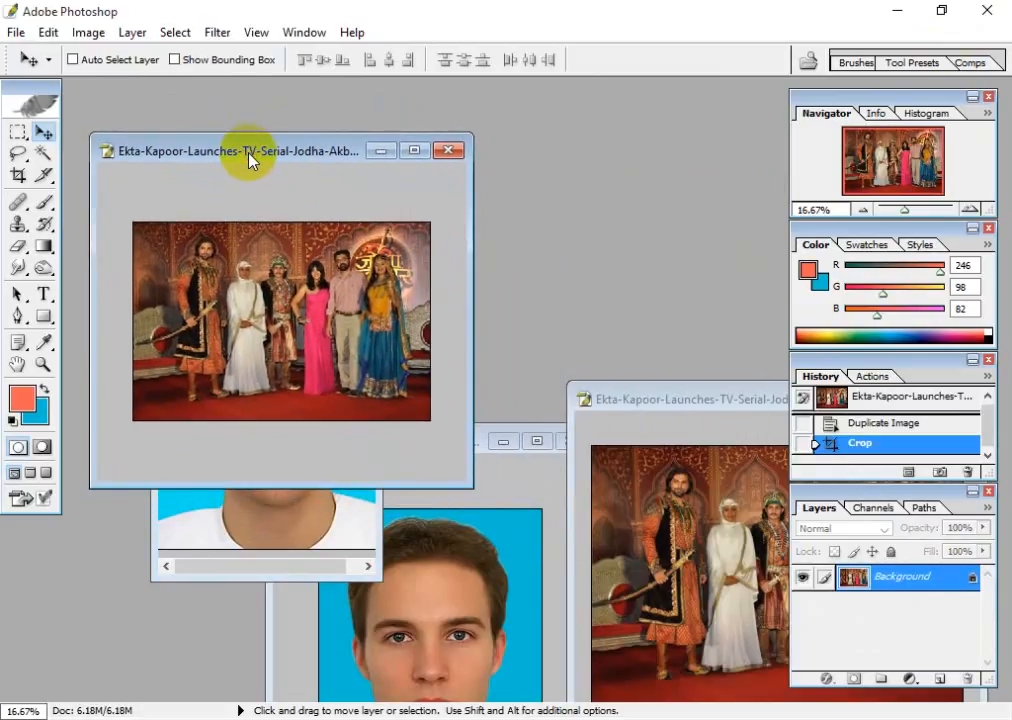
{"action": "left_click", "coordinate": [514, 470]}
{"action": "left_click", "coordinate": [16, 32]}
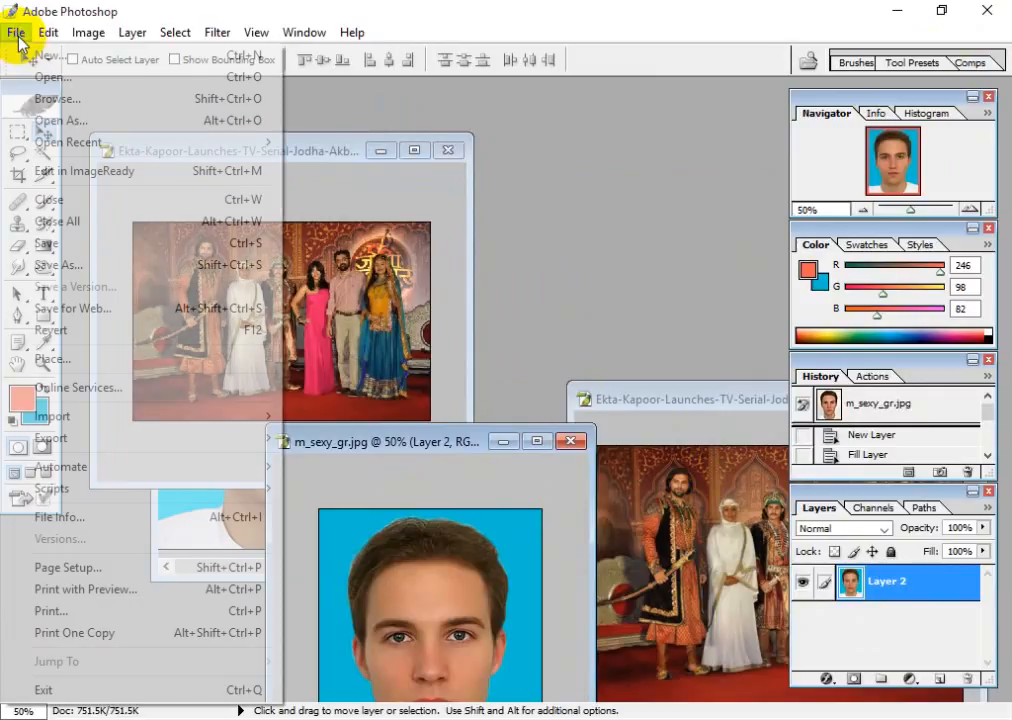
{"action": "left_click", "coordinate": [22, 56]}
{"action": "left_click_drag", "start_coordinate": [359, 143], "coordinate": [467, 142]}
{"action": "left_click", "coordinate": [439, 231]}
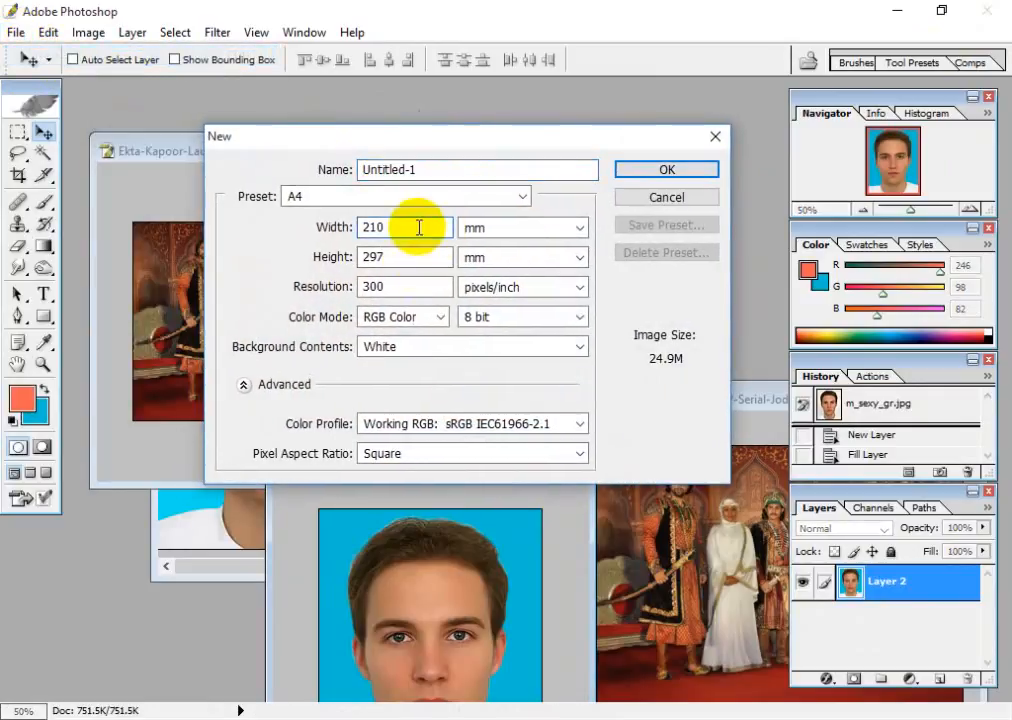
{"action": "left_click_drag", "start_coordinate": [419, 228], "coordinate": [267, 235]}
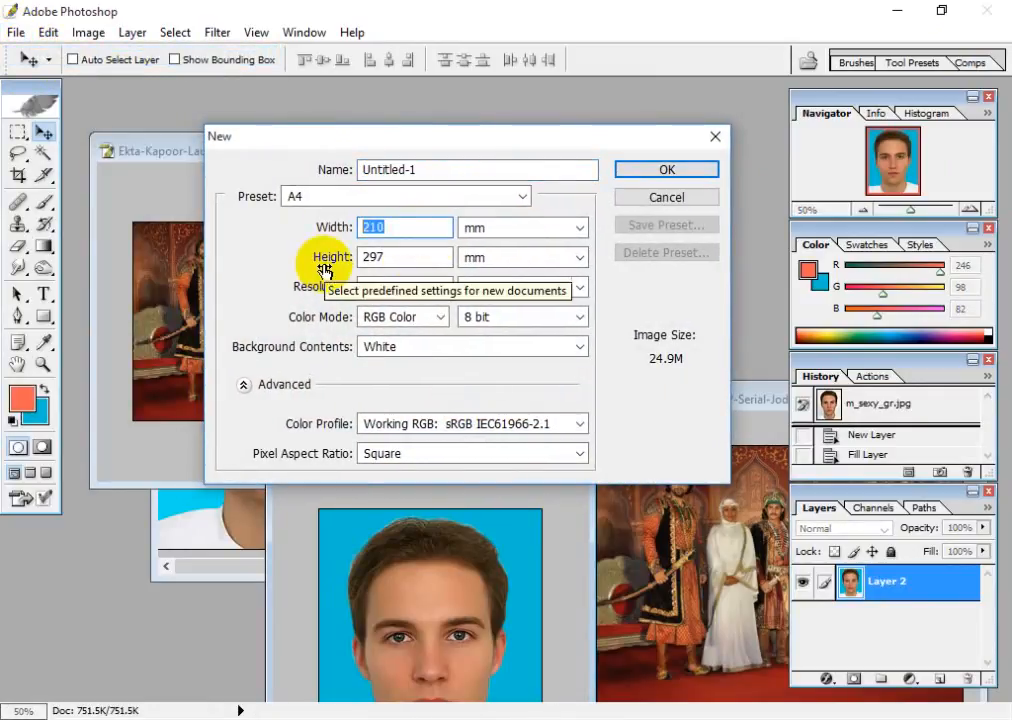
{"action": "left_click", "coordinate": [501, 229]}
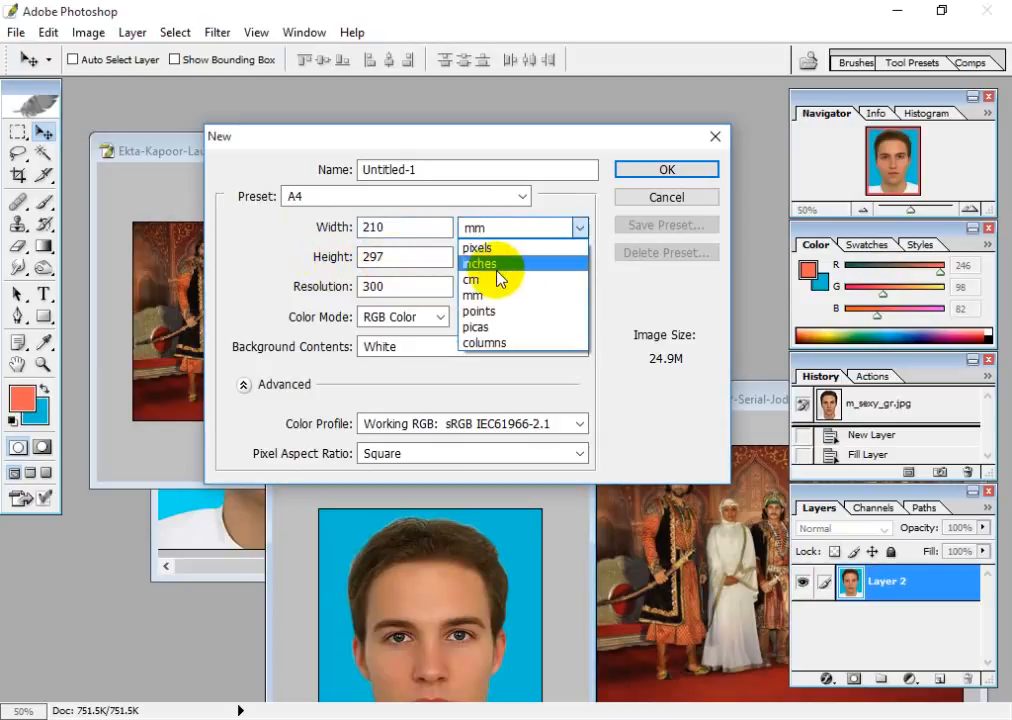
{"action": "left_click", "coordinate": [495, 266]}
Step: Set the new document's width to 7 inches and height to 4 inches, and create it
{"action": "left_click_drag", "start_coordinate": [403, 227], "coordinate": [268, 234]}
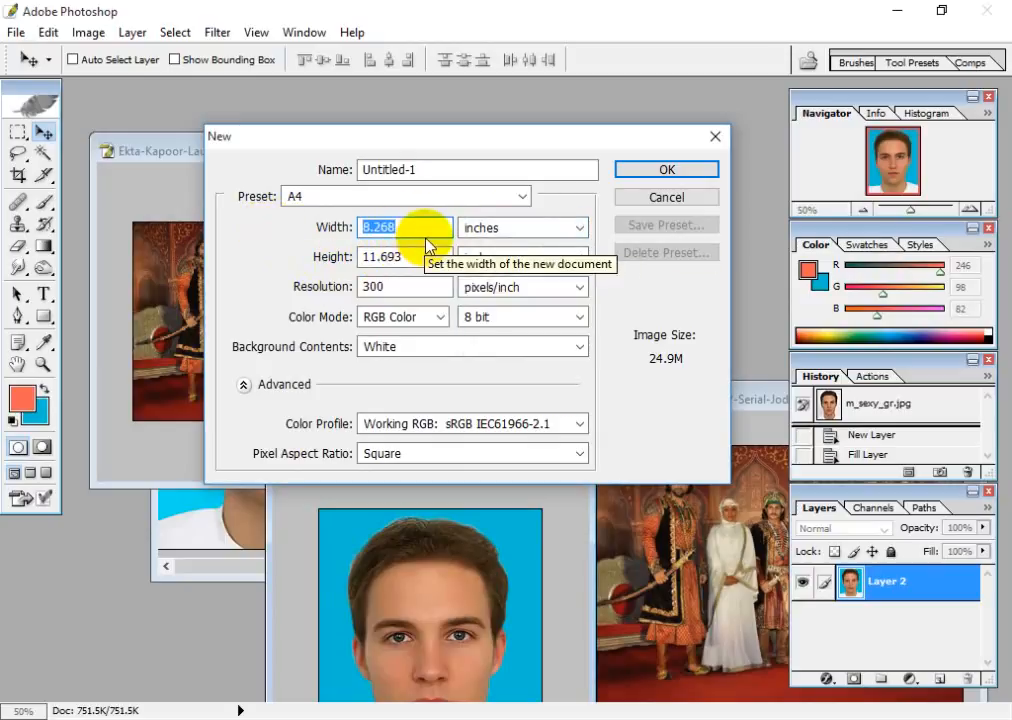
{"action": "type", "text": "7"}
{"action": "left_click_drag", "start_coordinate": [411, 256], "coordinate": [280, 268]}
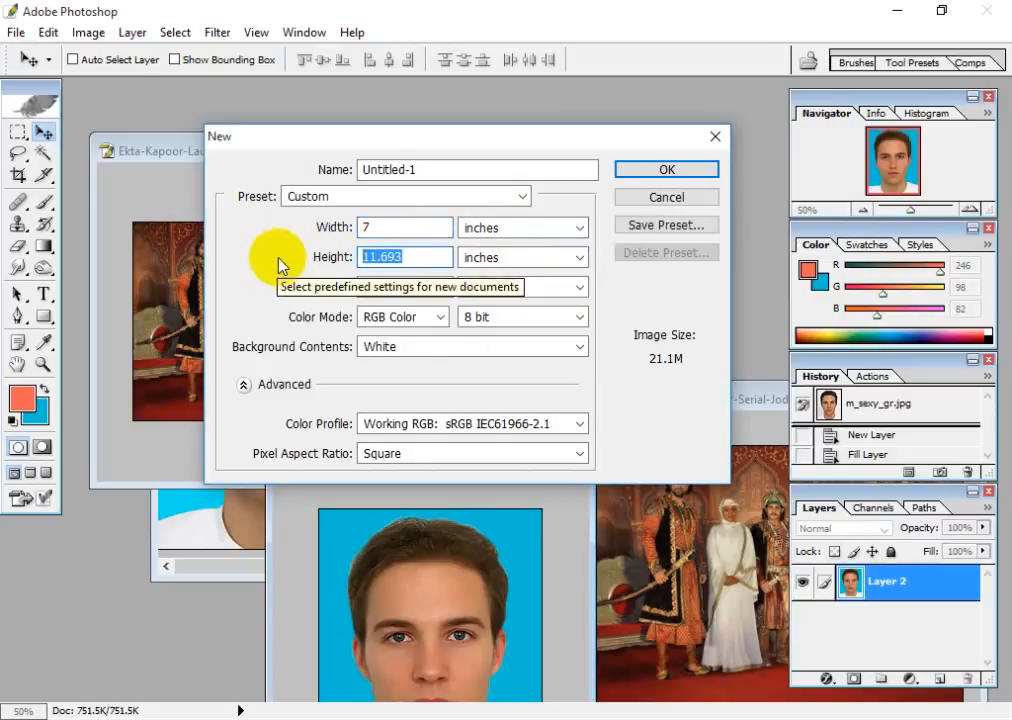
{"action": "type", "text": "4"}
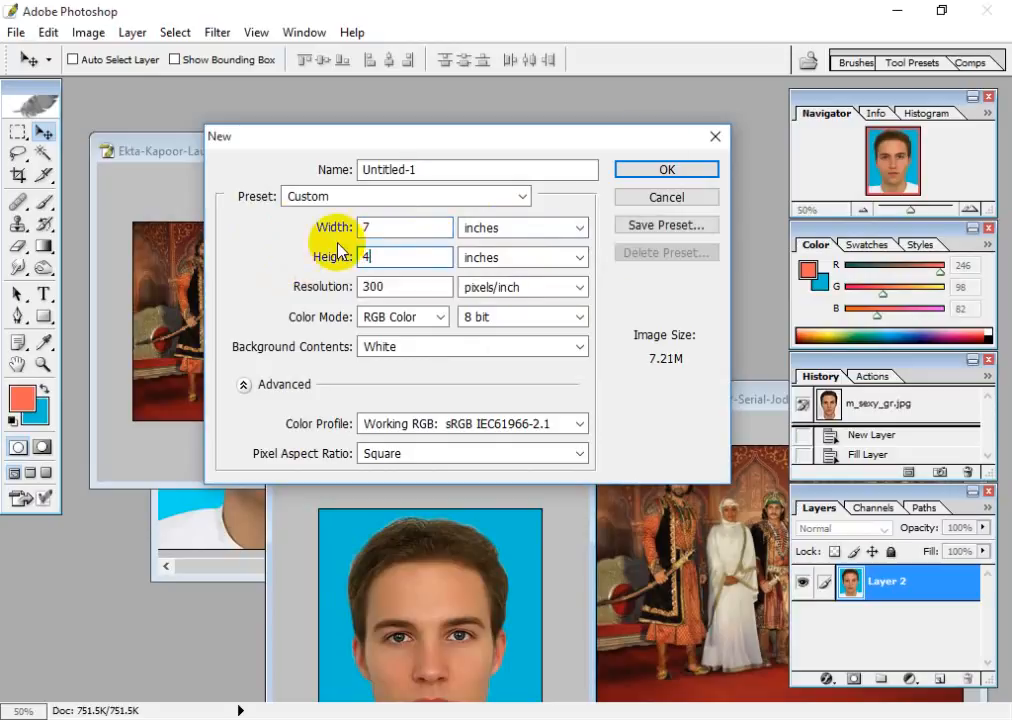
{"action": "left_click", "coordinate": [680, 179]}
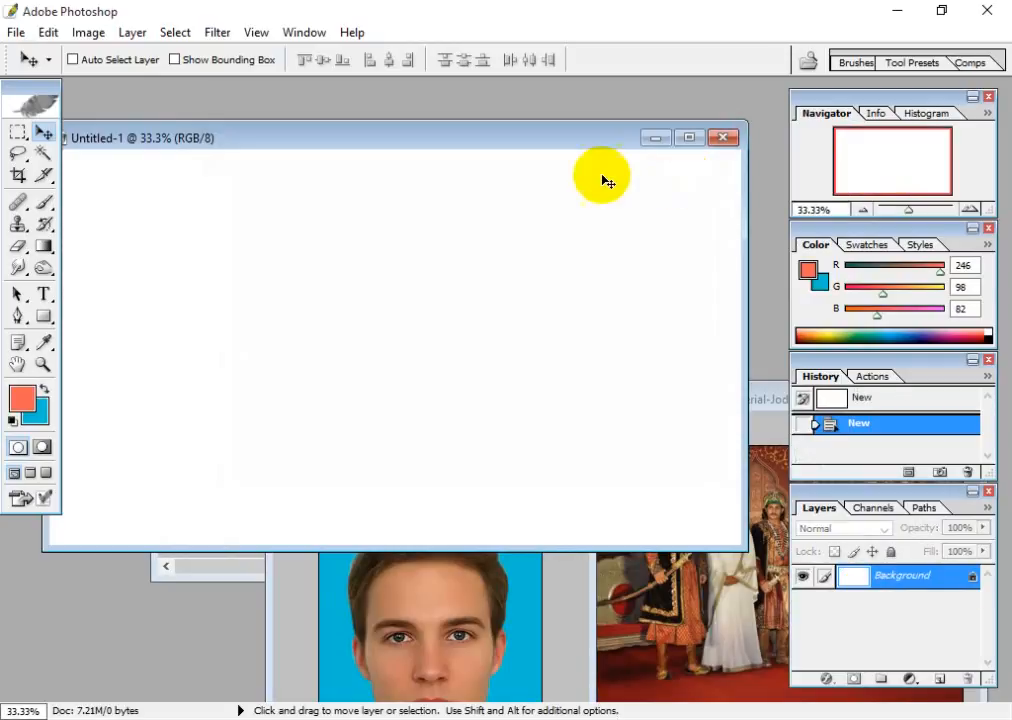
Step: Maximize the blank document's window and zoom out to 27.55%
{"action": "left_click_drag", "start_coordinate": [468, 152], "coordinate": [497, 142]}
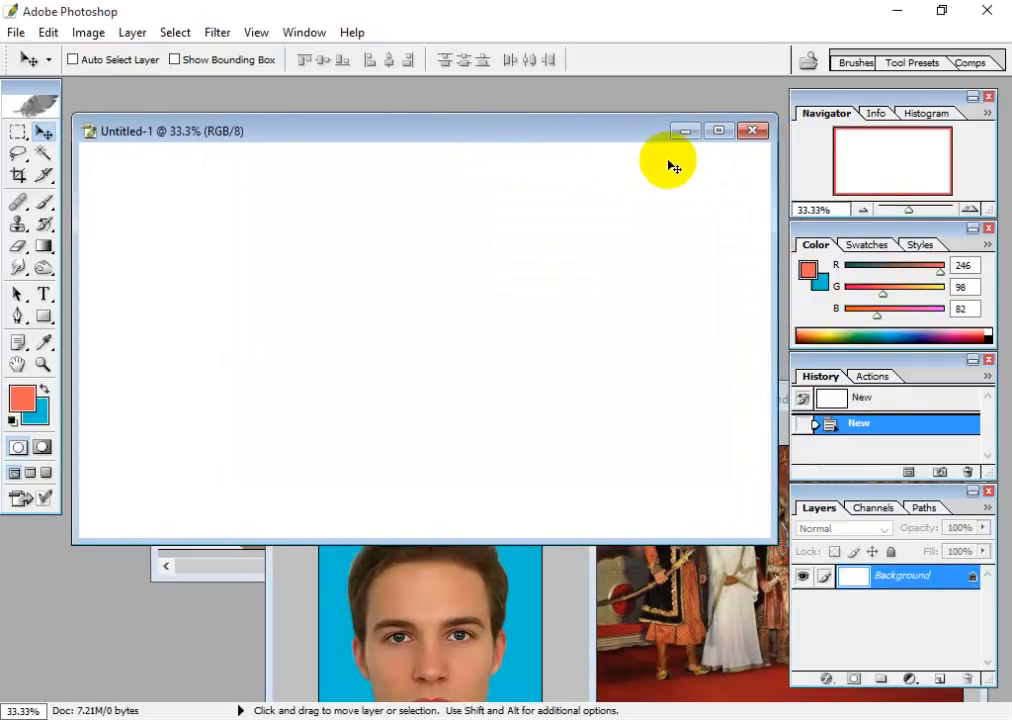
{"action": "left_click", "coordinate": [718, 135]}
{"action": "scroll", "coordinate": [480, 344], "scroll_direction": "down", "scroll_amount": 3}
{"action": "scroll", "coordinate": [479, 345], "scroll_direction": "up", "scroll_amount": 2}
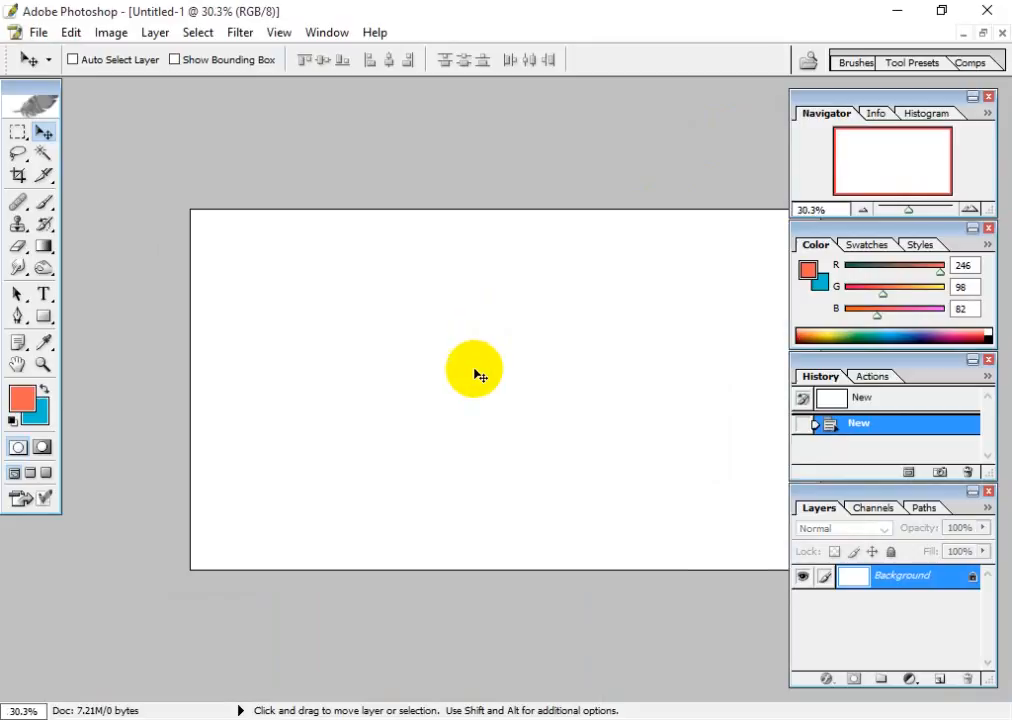
{"action": "scroll", "coordinate": [475, 370], "scroll_direction": "down", "scroll_amount": 1}
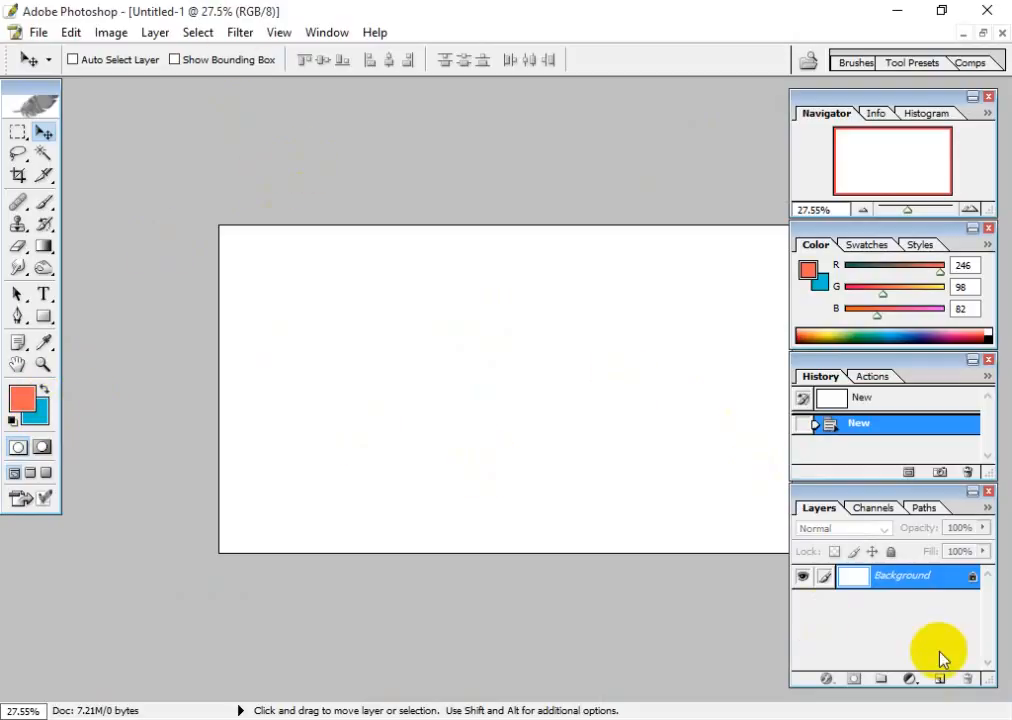
Step: Add a new layer above the Background and fill it with the coral foreground color F66252
{"action": "left_click", "coordinate": [939, 678]}
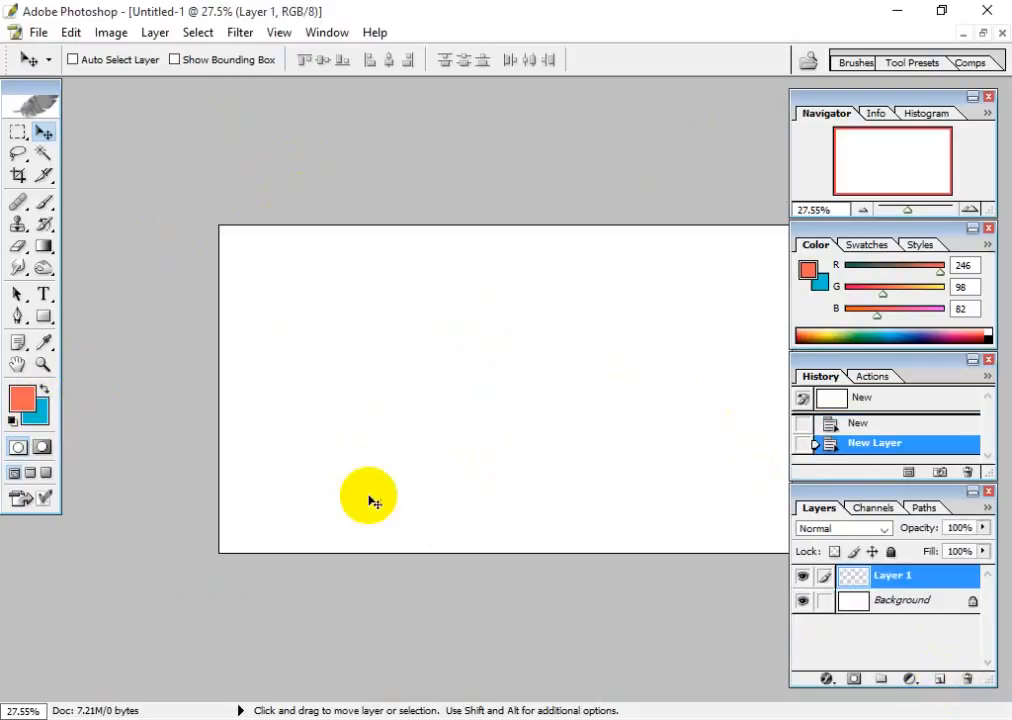
{"action": "left_click", "coordinate": [23, 399]}
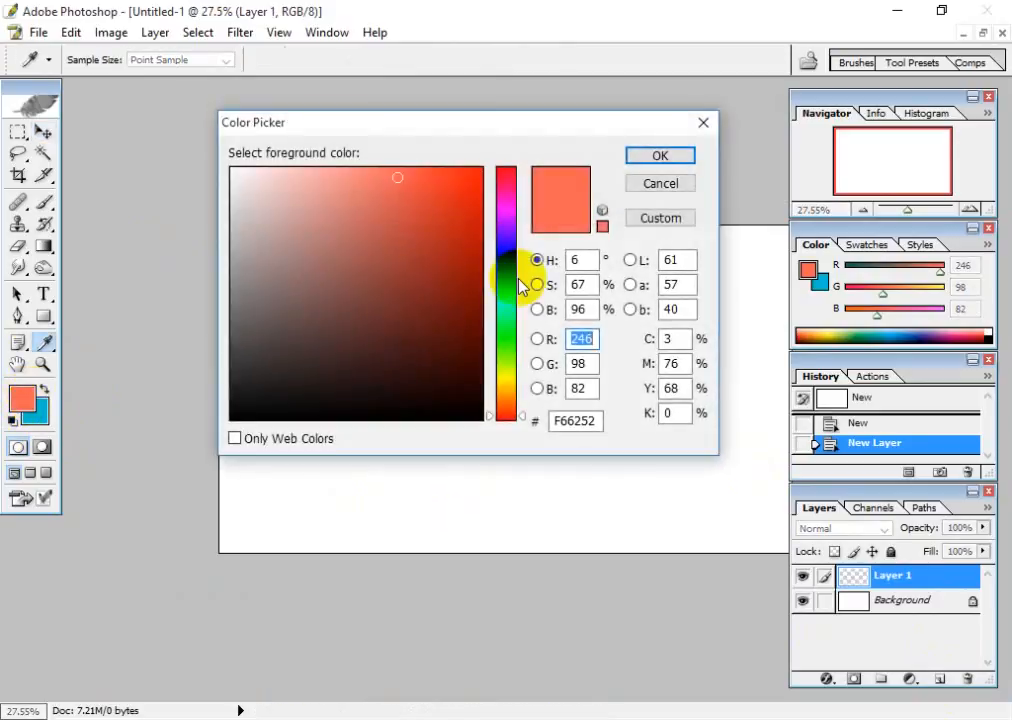
{"action": "left_click", "coordinate": [655, 155]}
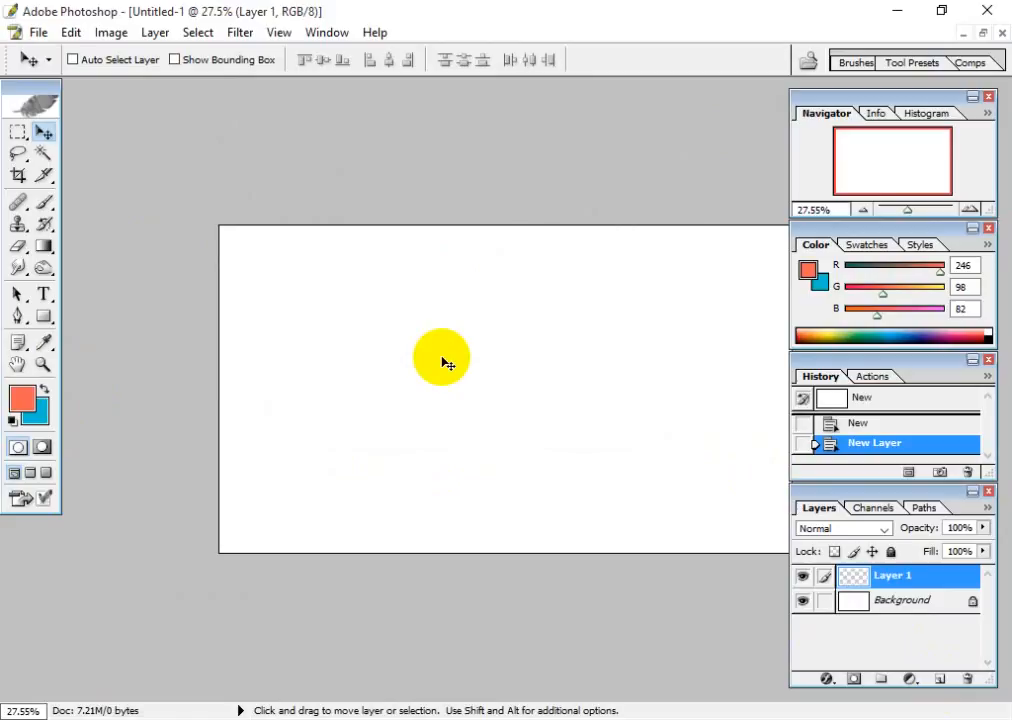
{"action": "key", "text": "alt"}
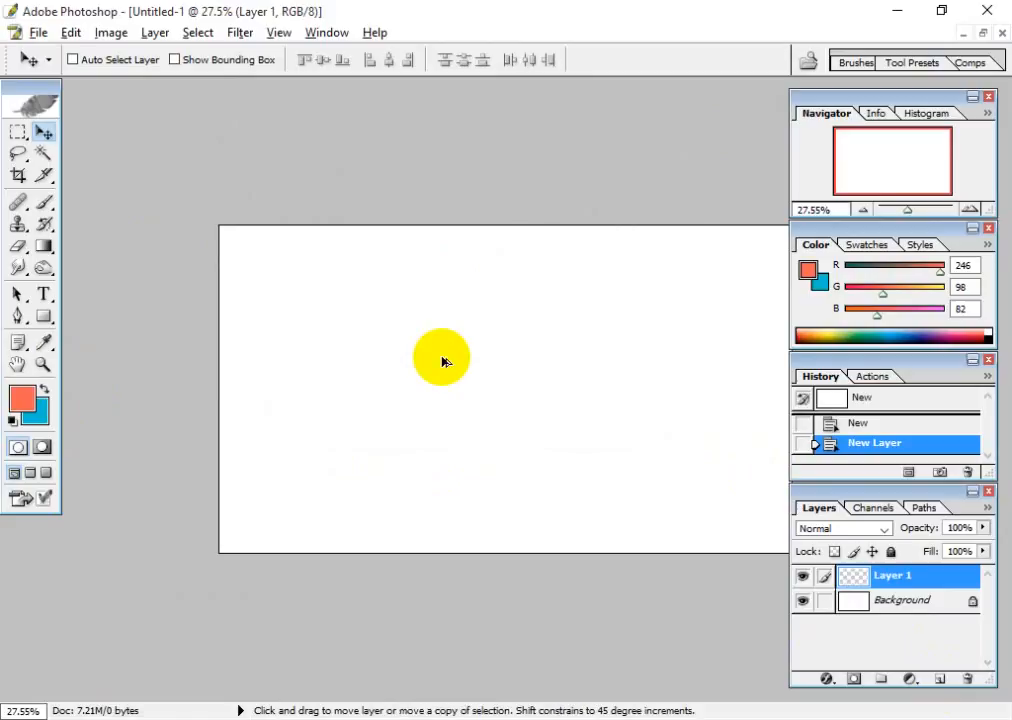
{"action": "key", "text": "alt+BackSpace"}
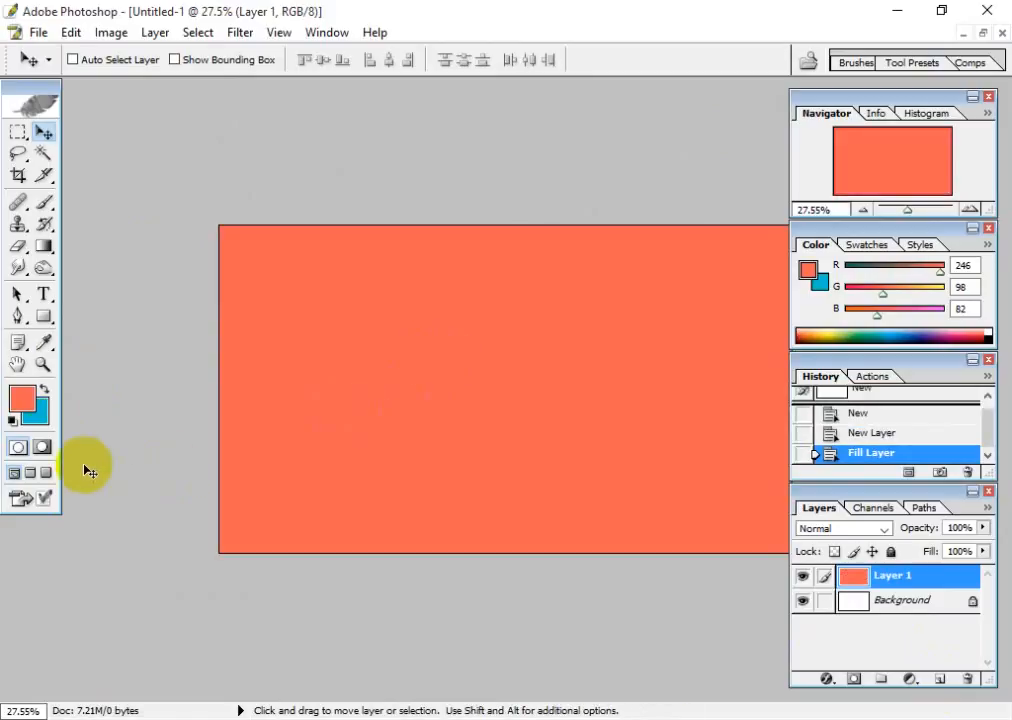
Step: Set the background color to dark brown 450E02
{"action": "left_click", "coordinate": [44, 418]}
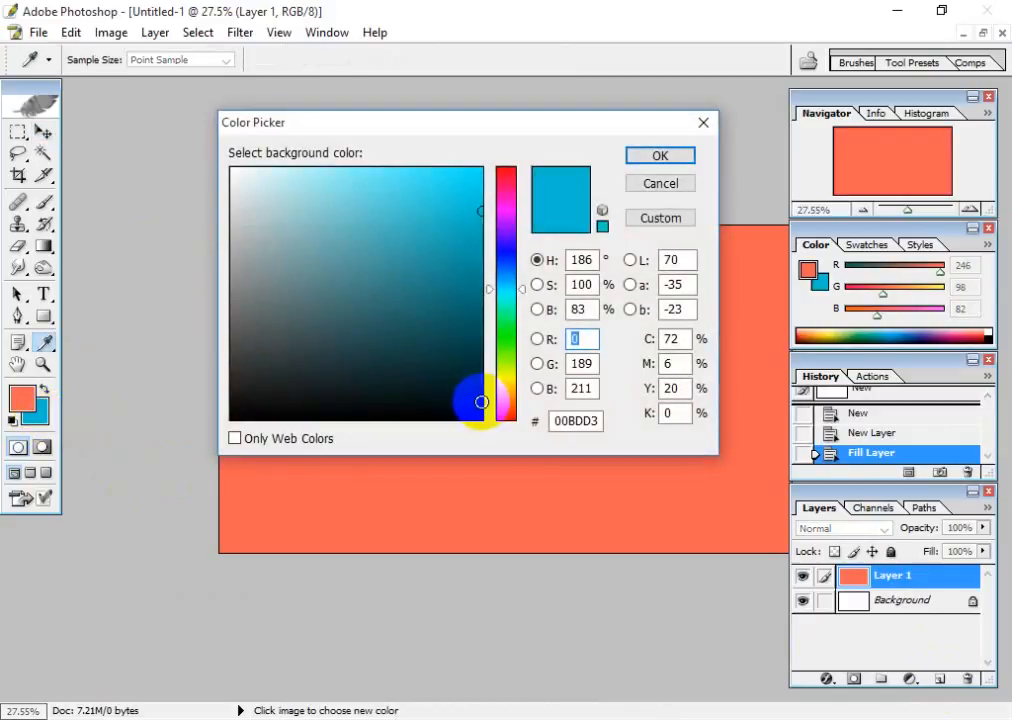
{"action": "left_click", "coordinate": [500, 412]}
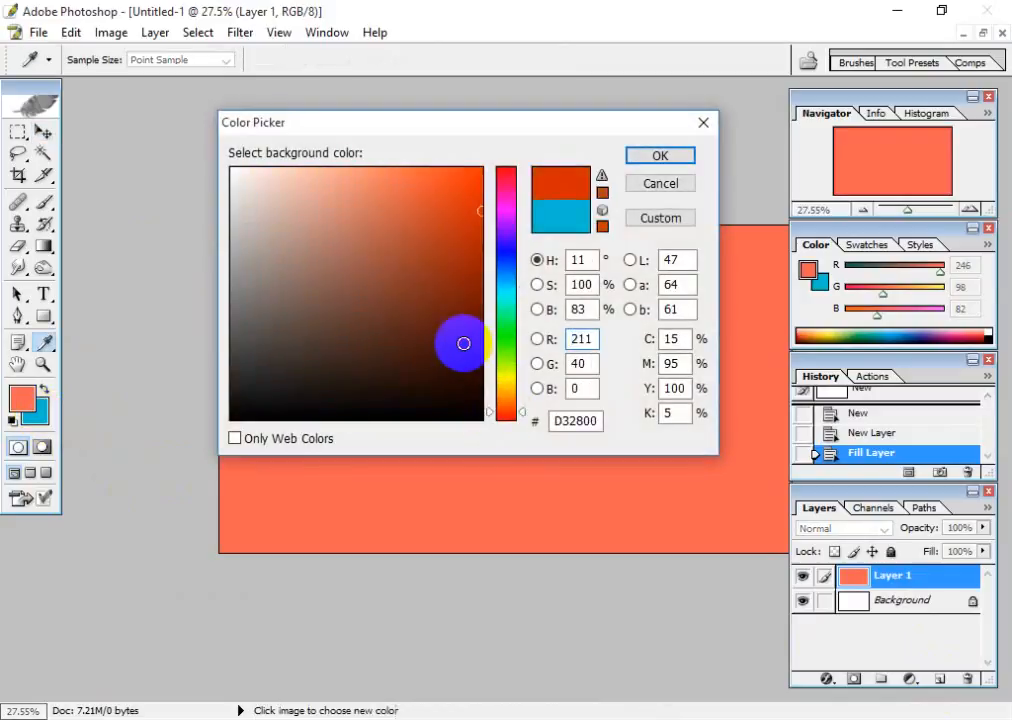
{"action": "left_click_drag", "start_coordinate": [463, 343], "coordinate": [476, 351]}
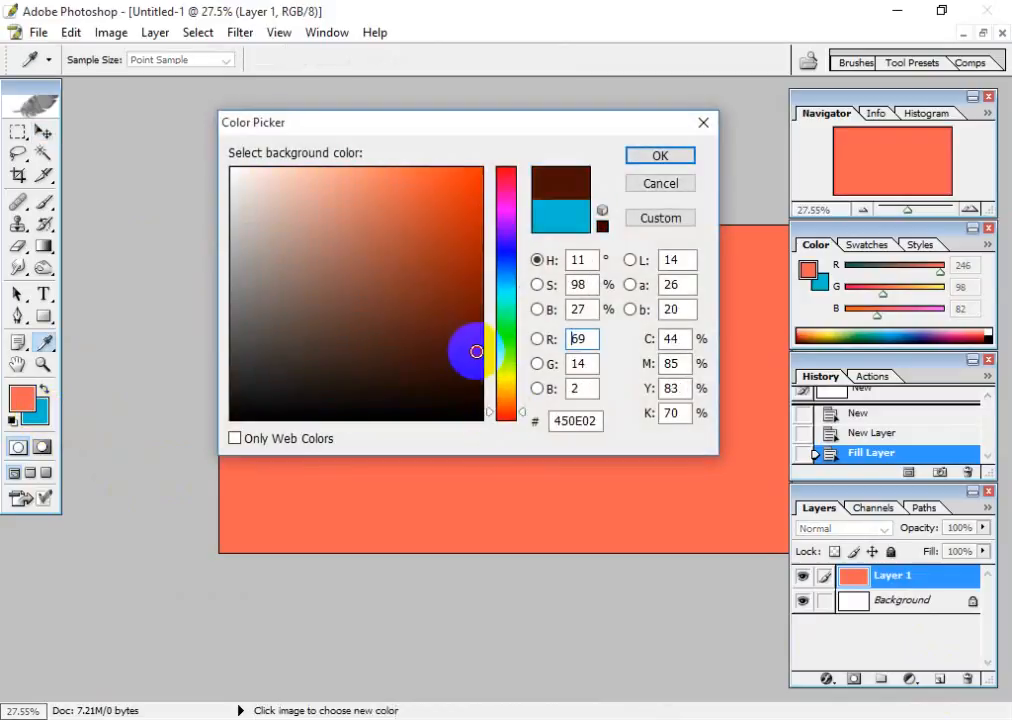
{"action": "left_click", "coordinate": [660, 157]}
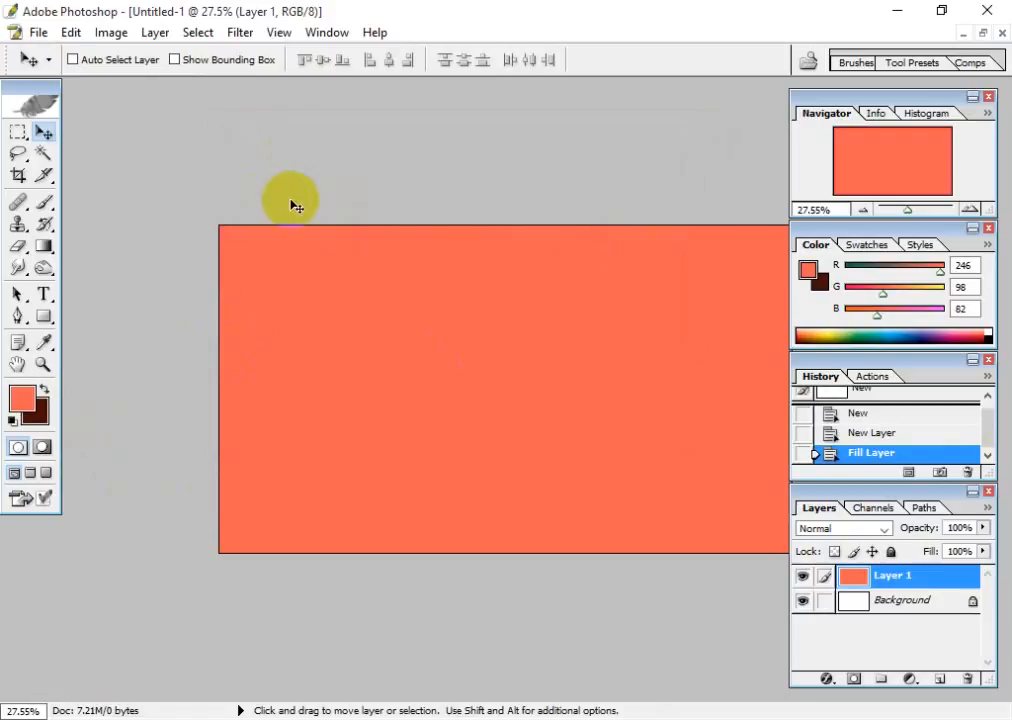
Step: Apply the Fibers filter to Layer 1 with Variance 16.0 and Strength 4.0
{"action": "left_click", "coordinate": [236, 34]}
{"action": "mouse_move", "coordinate": [307, 373]}
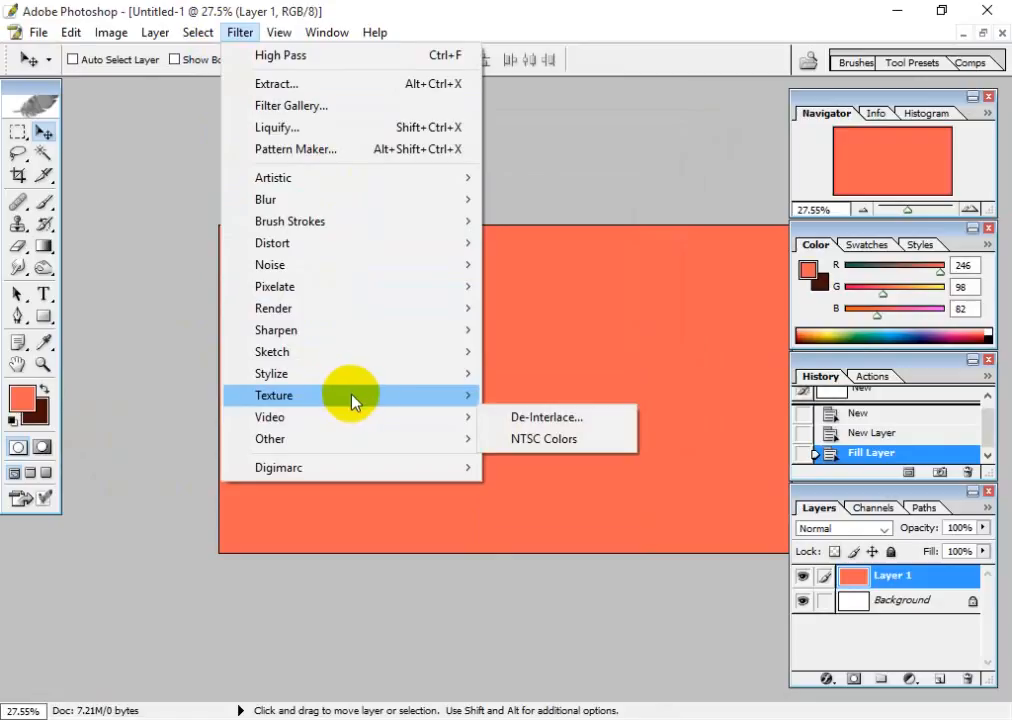
{"action": "mouse_move", "coordinate": [378, 384]}
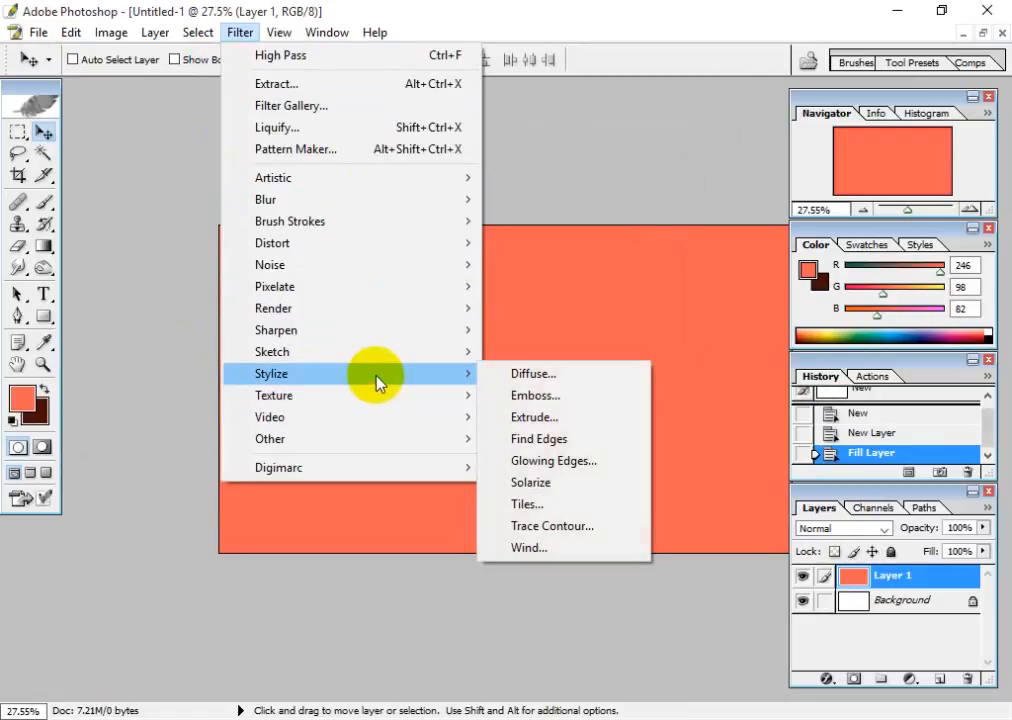
{"action": "mouse_move", "coordinate": [384, 319]}
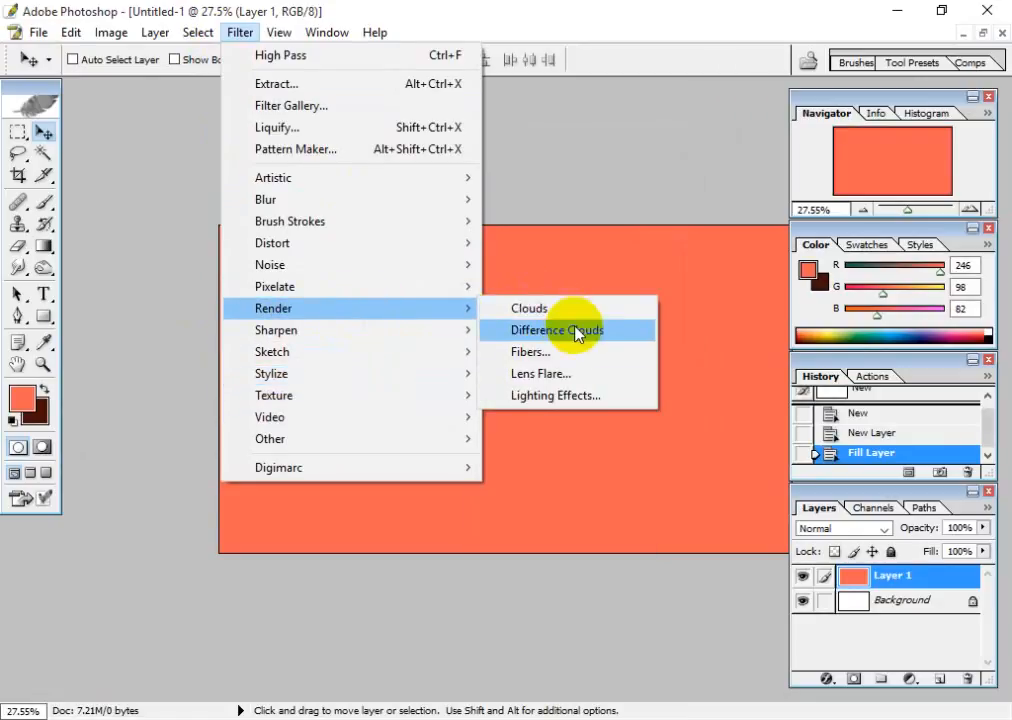
{"action": "left_click", "coordinate": [528, 354]}
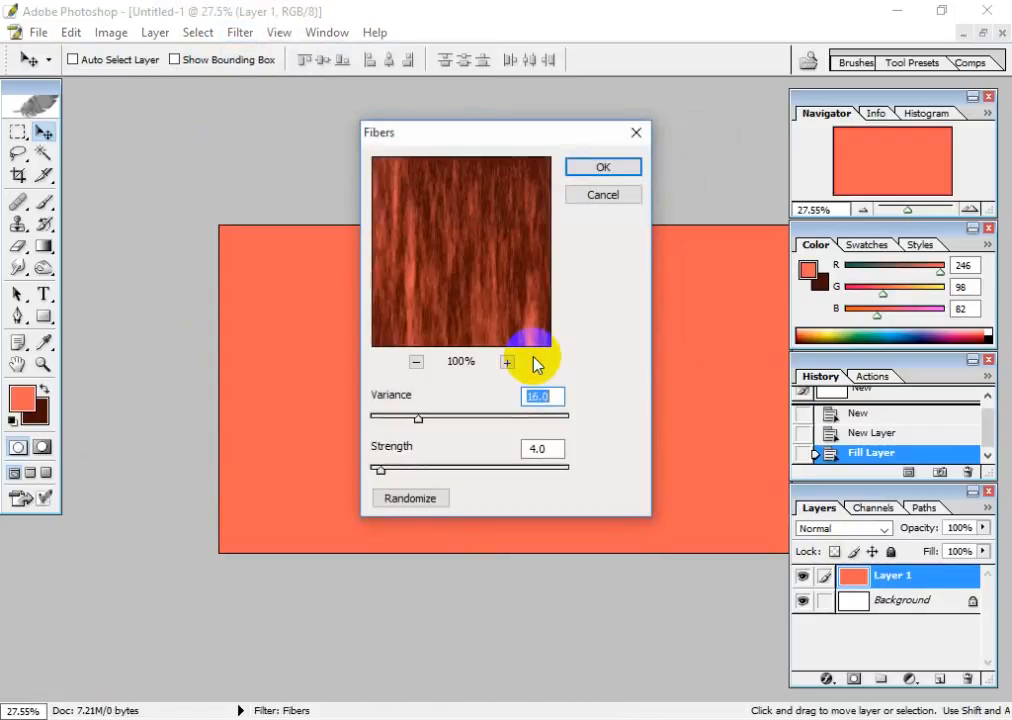
{"action": "left_click_drag", "start_coordinate": [518, 256], "coordinate": [527, 296]}
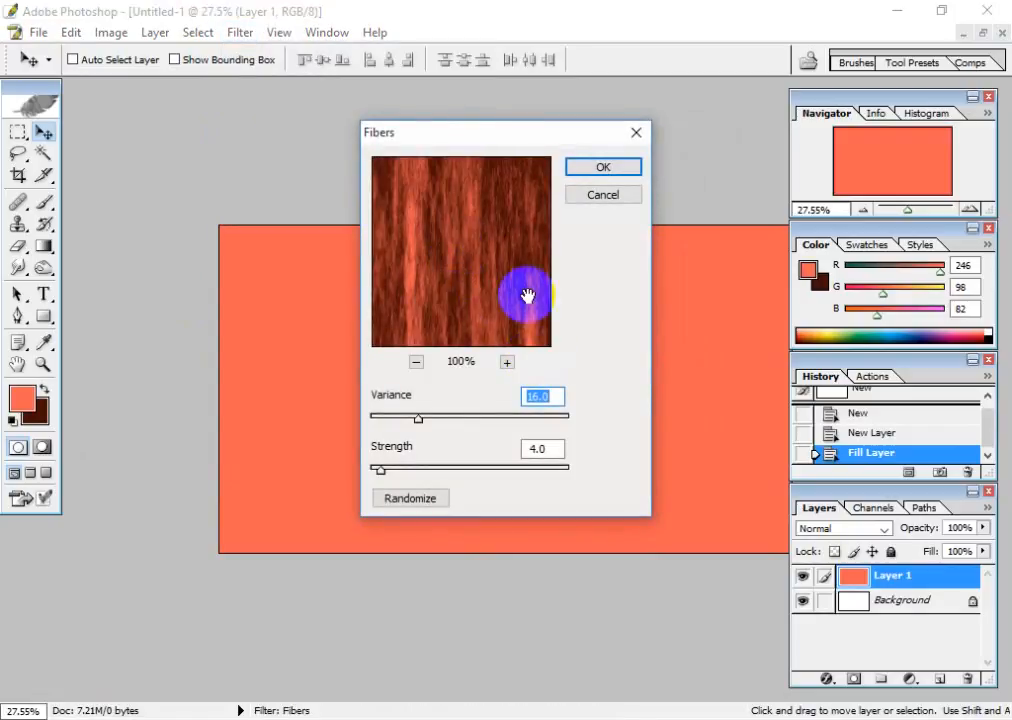
{"action": "left_click", "coordinate": [592, 172]}
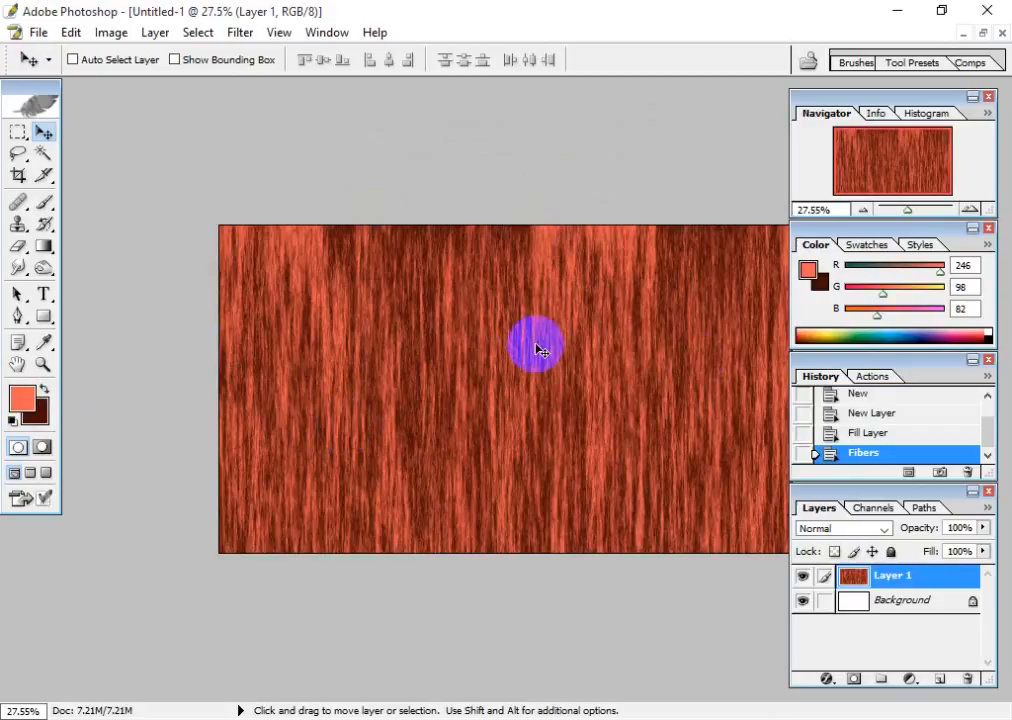
Step: Set the foreground color to white (RGB 255, 255, 255) and activate the Move tool
{"action": "left_click", "coordinate": [20, 400]}
{"action": "left_click_drag", "start_coordinate": [300, 321], "coordinate": [192, 129]}
{"action": "left_click", "coordinate": [660, 156]}
{"action": "key", "text": "v"}
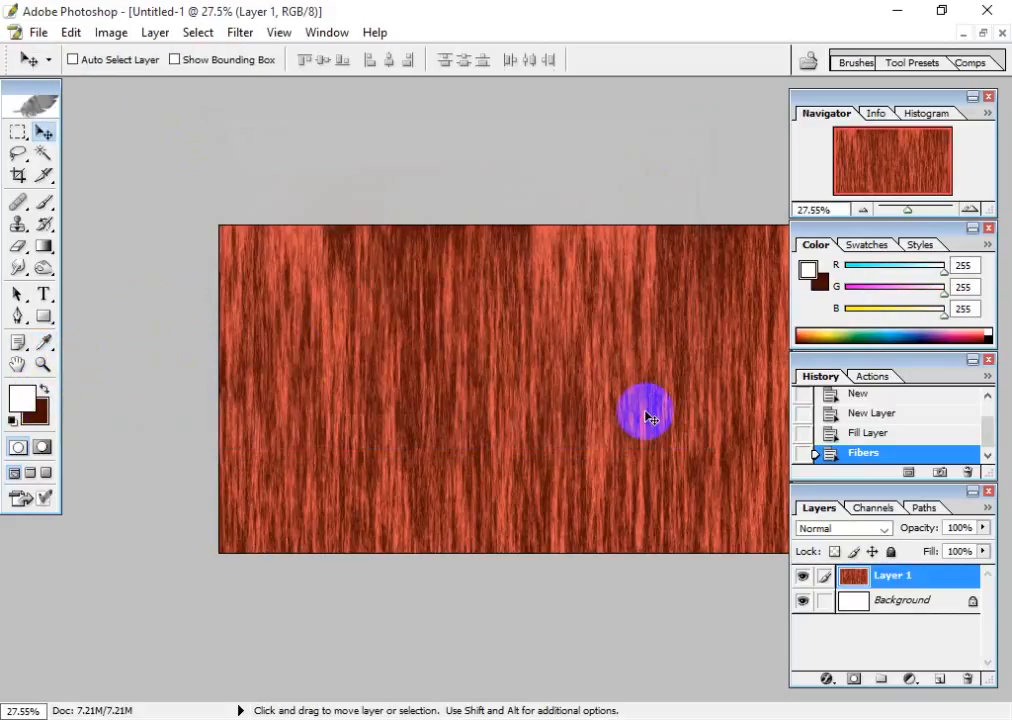
Step: Add a new layer above Layer 1, hide Layer 1, and fill the new layer with the dark brown background color
{"action": "left_click", "coordinate": [944, 680]}
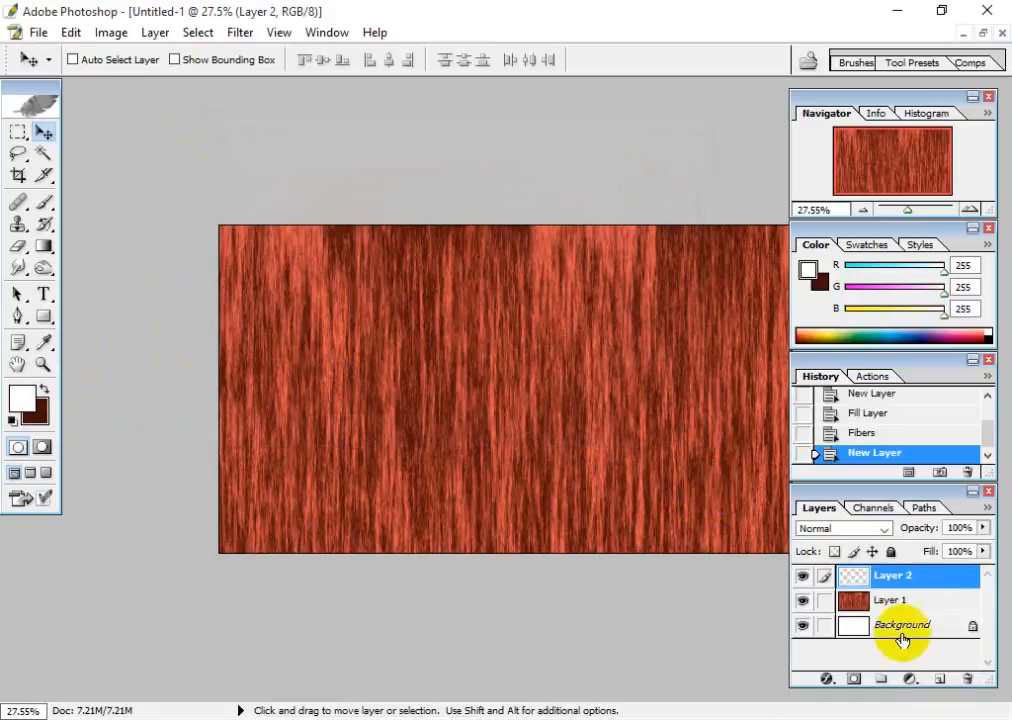
{"action": "left_click", "coordinate": [803, 602]}
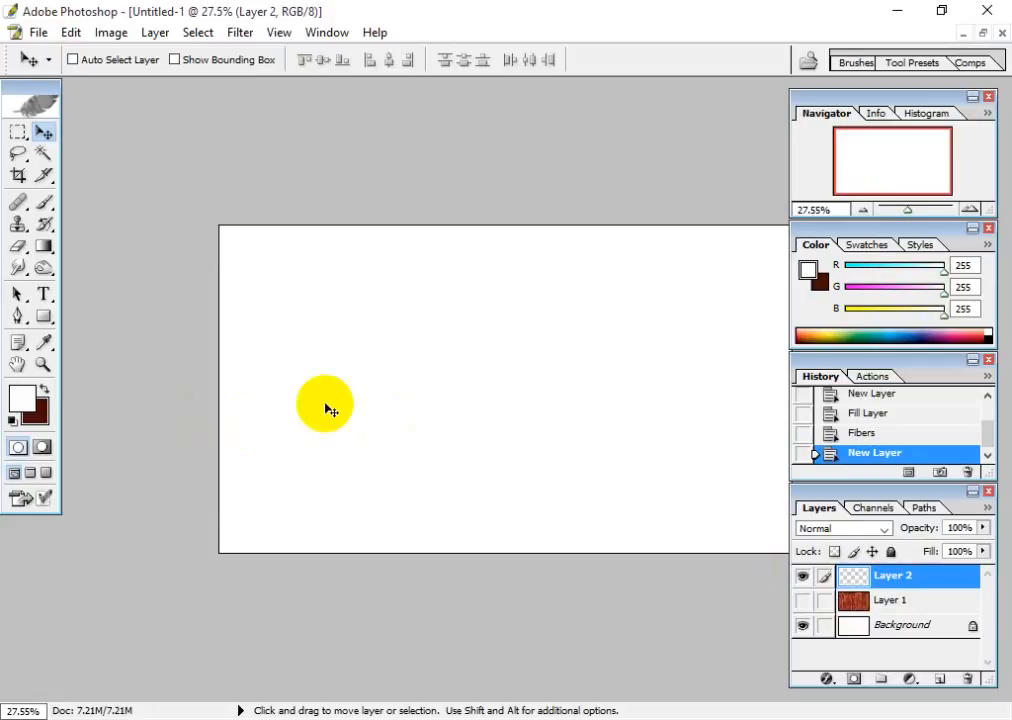
{"action": "key", "text": "ctrl+BackSpace"}
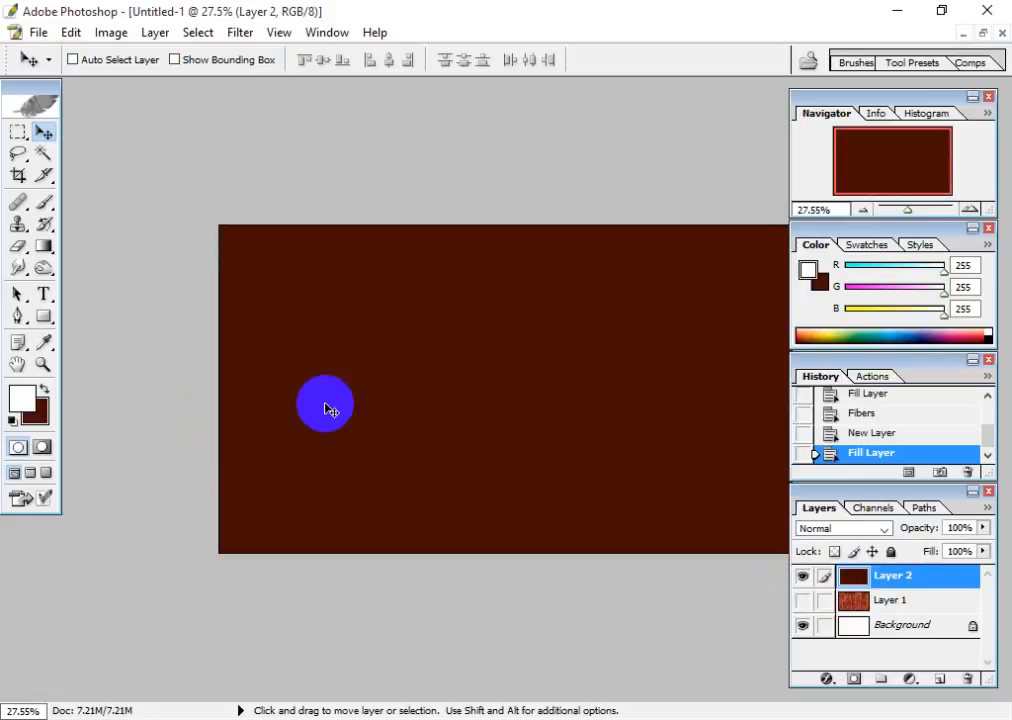
Step: Apply the Fibers filter to Layer 2 with Variance 16.0 and Strength 4.0
{"action": "left_click", "coordinate": [240, 33]}
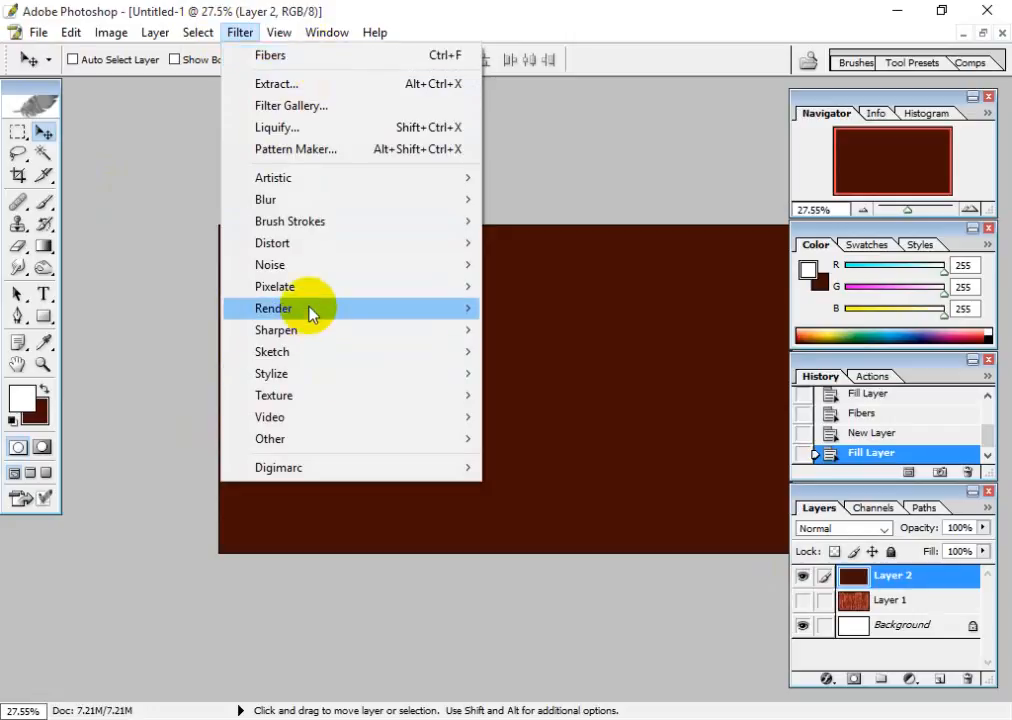
{"action": "mouse_move", "coordinate": [310, 313]}
{"action": "left_click", "coordinate": [558, 352]}
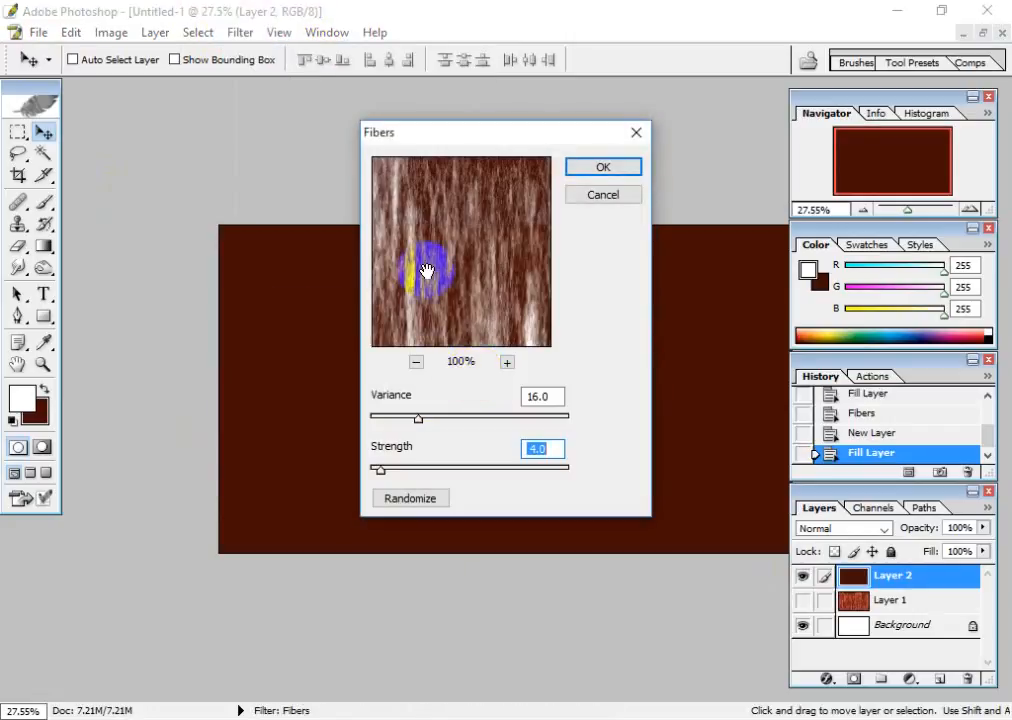
{"action": "left_click", "coordinate": [595, 170]}
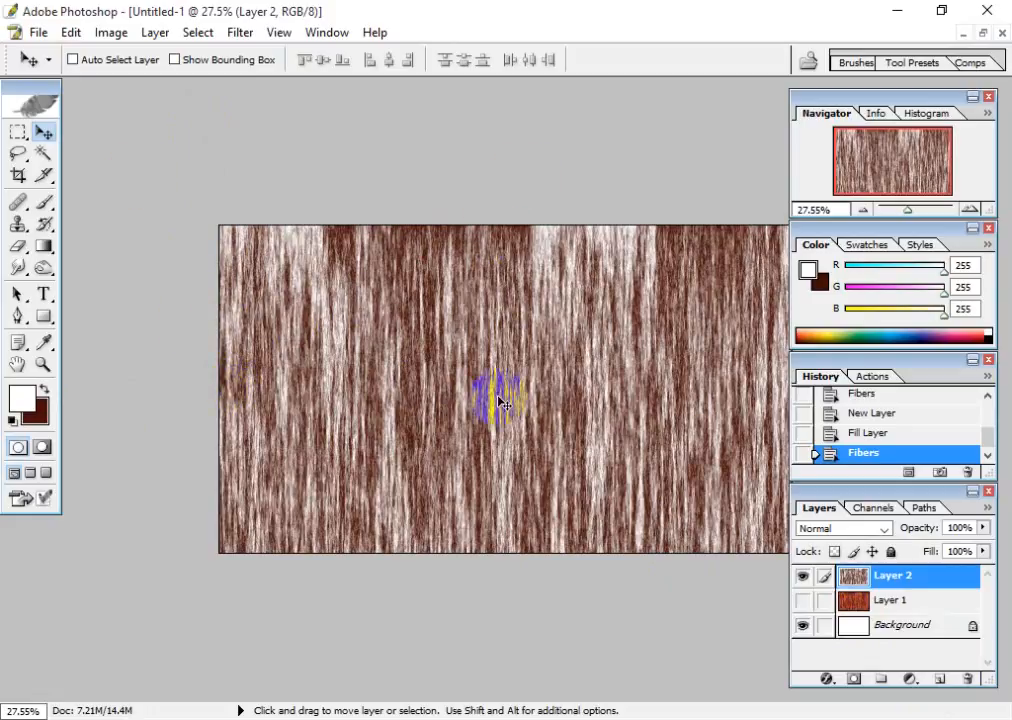
Step: Apply a perspective transform to Layer 2, stretching its left edge outward vertically to about 171% height
{"action": "key", "text": "ctrl+t"}
{"action": "right_click", "coordinate": [461, 354]}
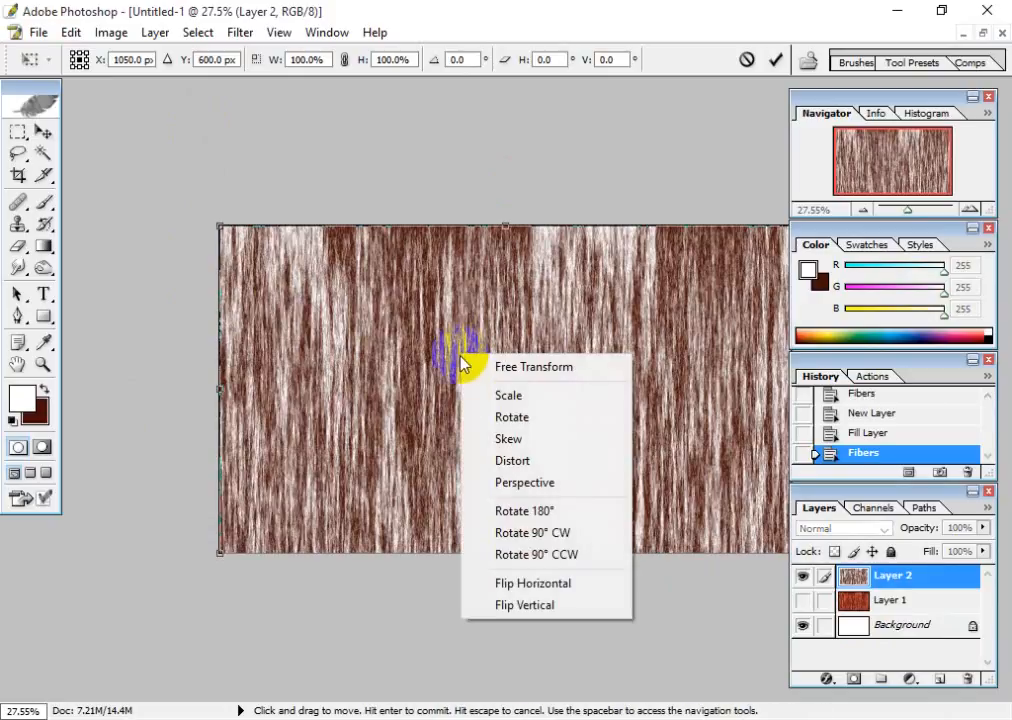
{"action": "left_click", "coordinate": [507, 484]}
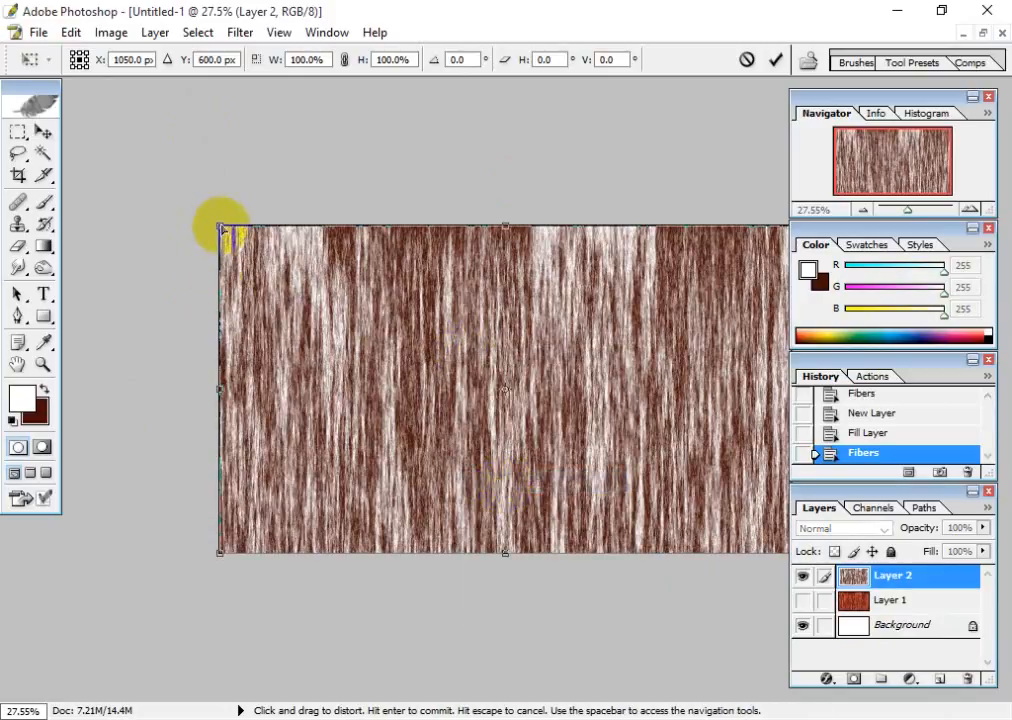
{"action": "left_click_drag", "start_coordinate": [222, 233], "coordinate": [197, 110]}
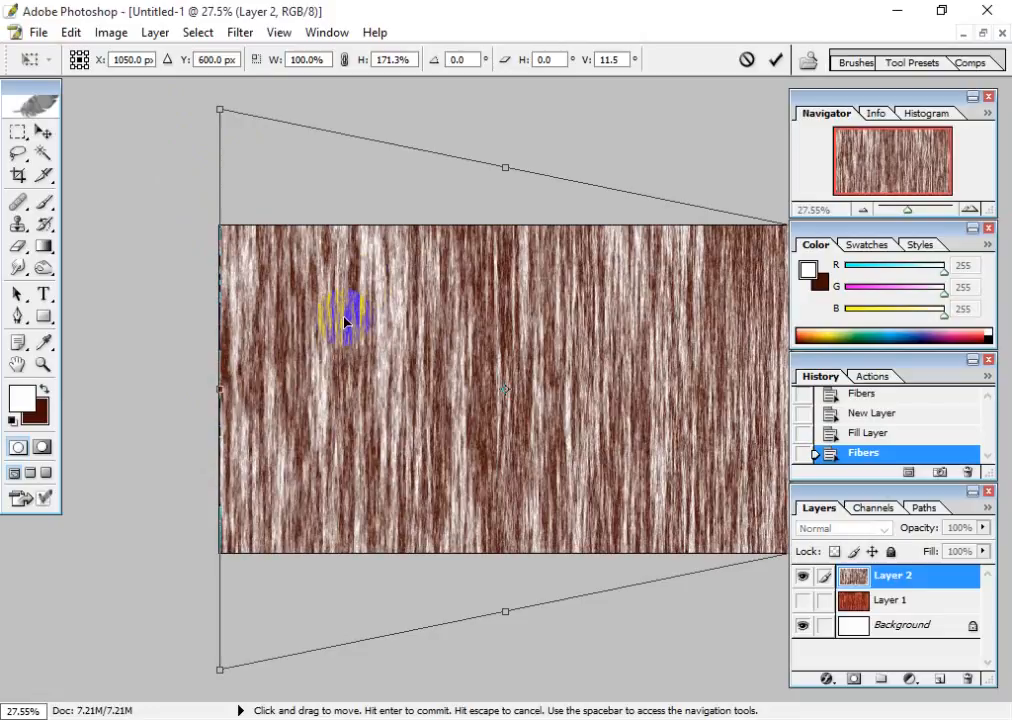
{"action": "key", "text": "Return"}
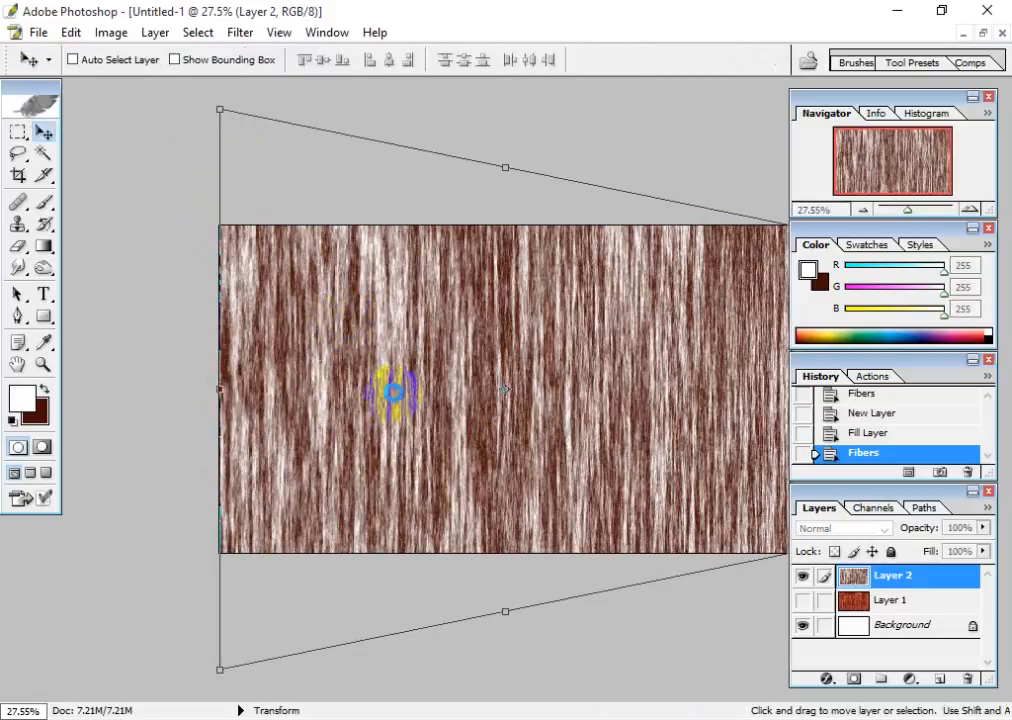
Step: Apply a second perspective transform to Layer 2, pulling its lower-left corner farther down
{"action": "key", "text": "ctrl+t"}
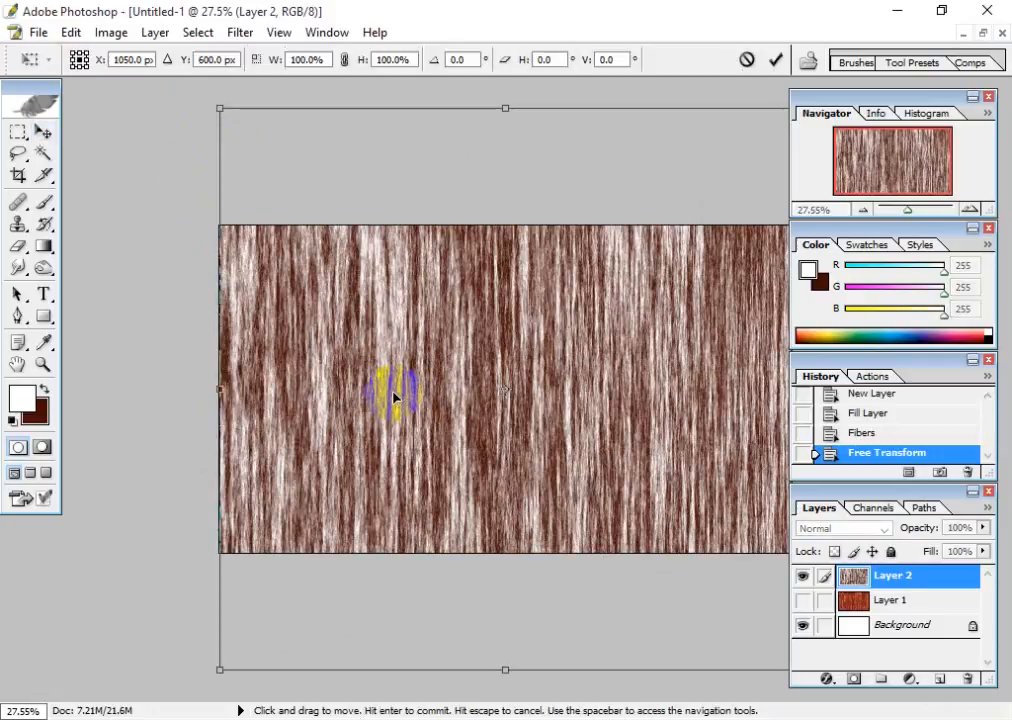
{"action": "right_click", "coordinate": [430, 387]}
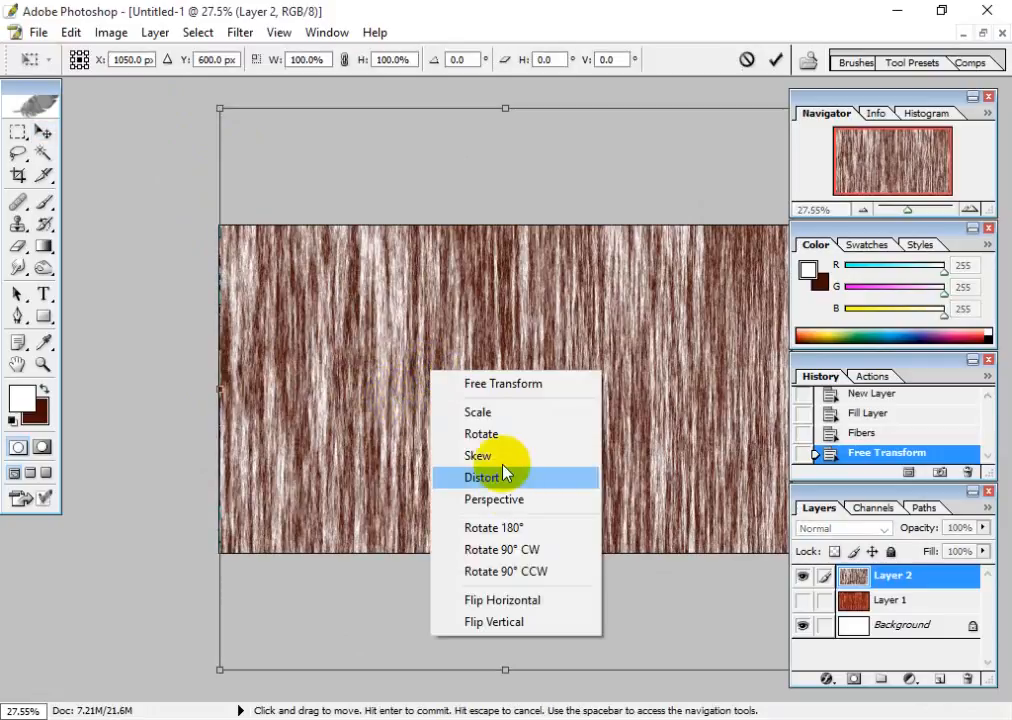
{"action": "left_click", "coordinate": [476, 500]}
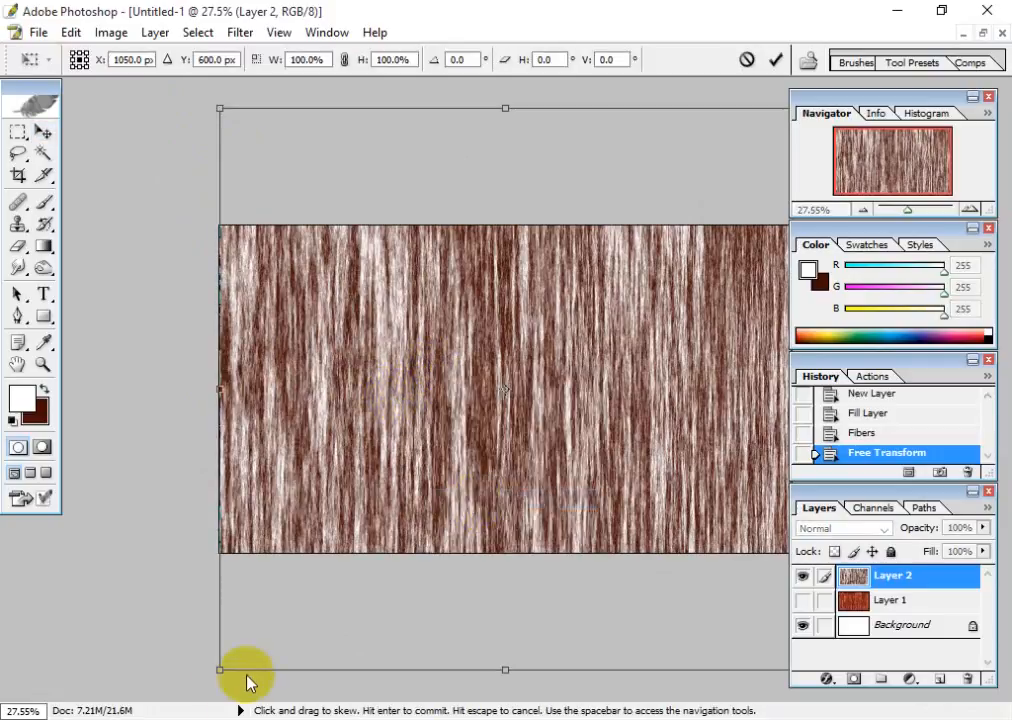
{"action": "left_click_drag", "start_coordinate": [219, 670], "coordinate": [215, 719]}
{"action": "key", "text": "Return"}
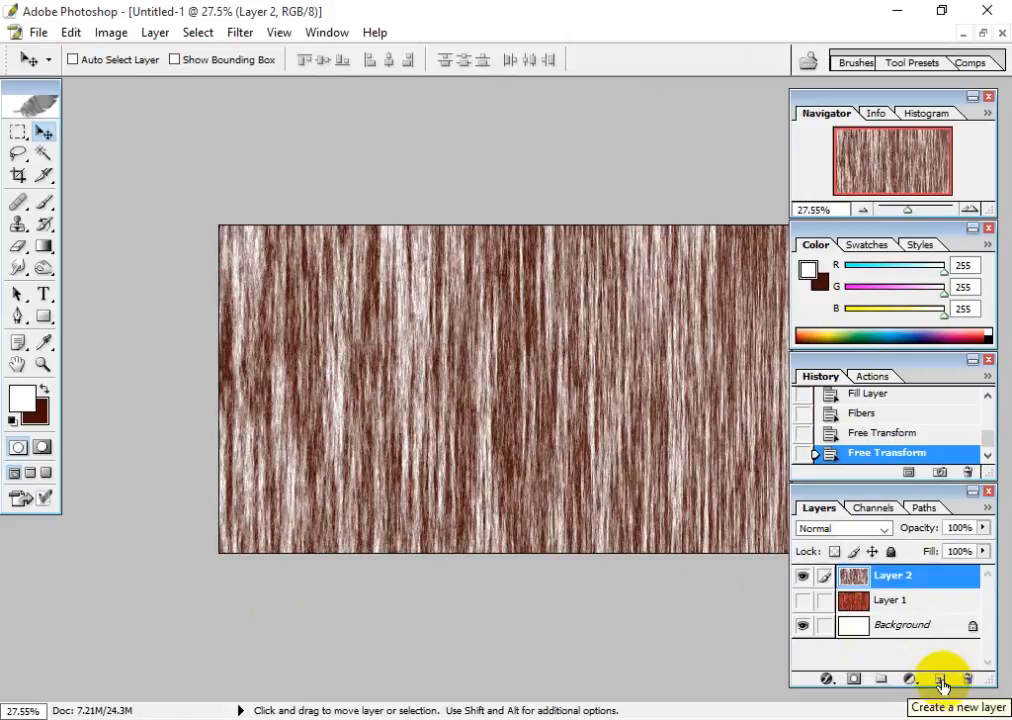
Step: Add a new layer above Layer 2 and set the background color to dark blue (RGB 0, 62, 120)
{"action": "left_click", "coordinate": [939, 680]}
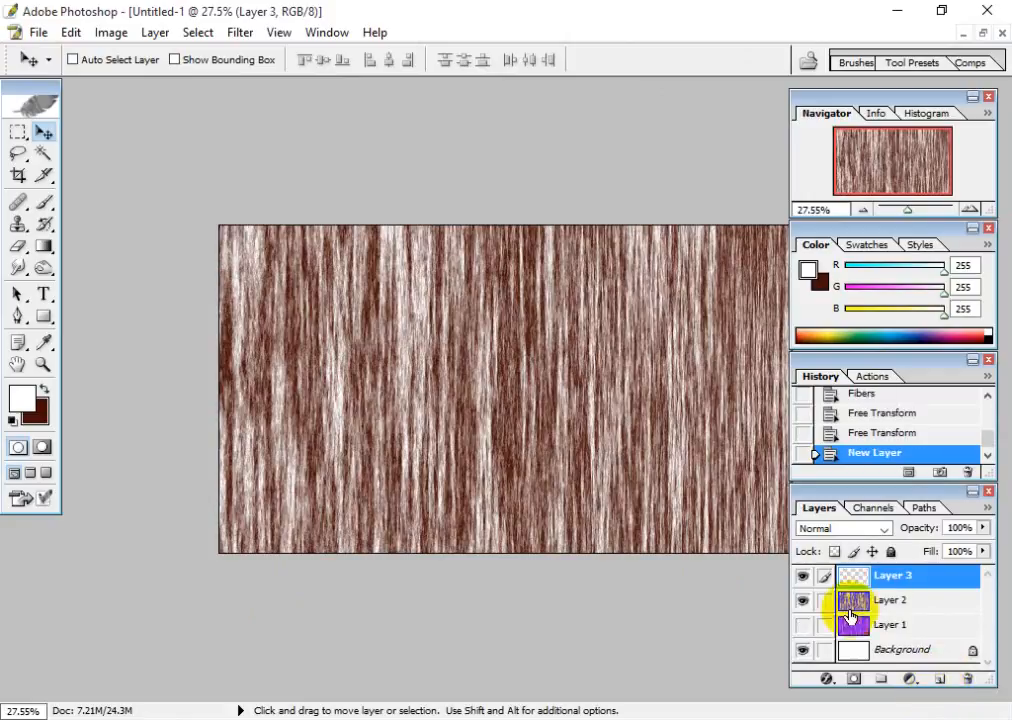
{"action": "left_click", "coordinate": [36, 413]}
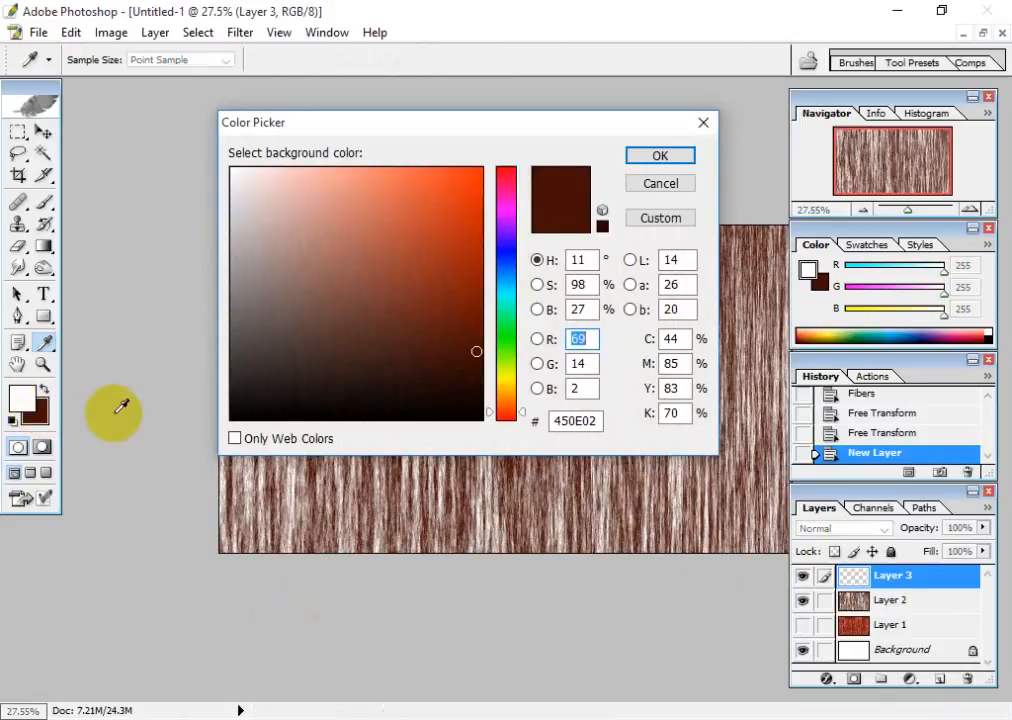
{"action": "left_click", "coordinate": [506, 296]}
{"action": "mouse_move", "coordinate": [507, 299]}
{"action": "left_mouse_down"}
{"action": "mouse_move", "coordinate": [510, 280]}
{"action": "mouse_move", "coordinate": [488, 300]}
{"action": "mouse_move", "coordinate": [513, 282]}
{"action": "left_mouse_up"}
{"action": "left_click", "coordinate": [485, 292]}
{"action": "left_click", "coordinate": [511, 273]}
{"action": "left_click", "coordinate": [664, 157]}
{"action": "key", "text": "v"}
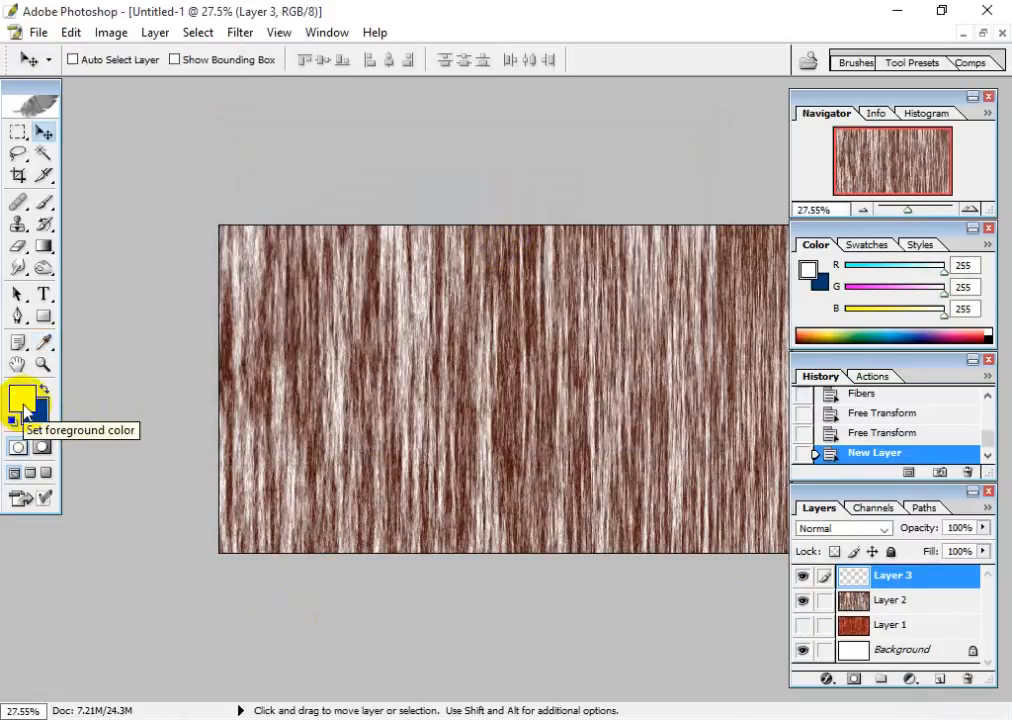
Step: With Layer 2 hidden, fill Layer 3 with the dark blue background color and apply the Difference Clouds filter
{"action": "left_click", "coordinate": [802, 600]}
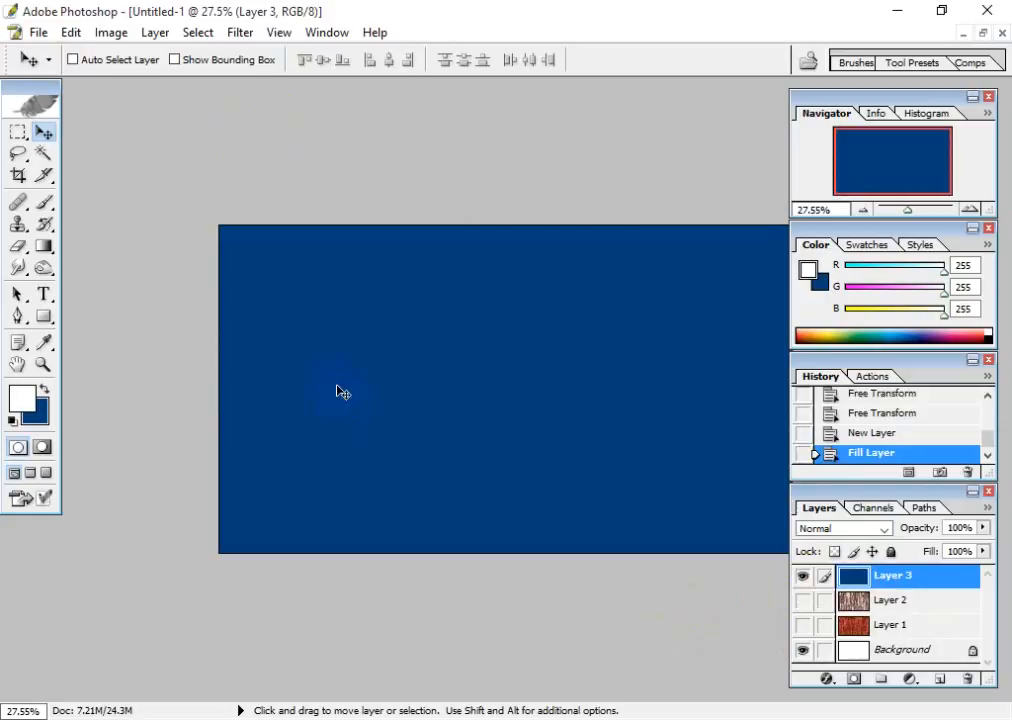
{"action": "left_click", "coordinate": [240, 32]}
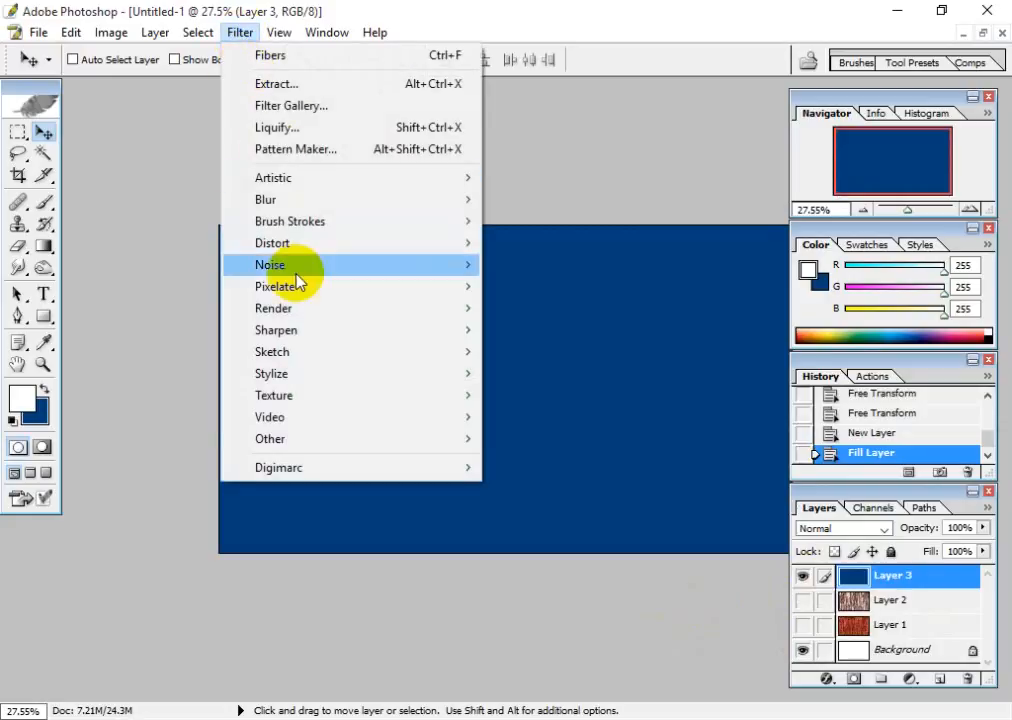
{"action": "mouse_move", "coordinate": [305, 318]}
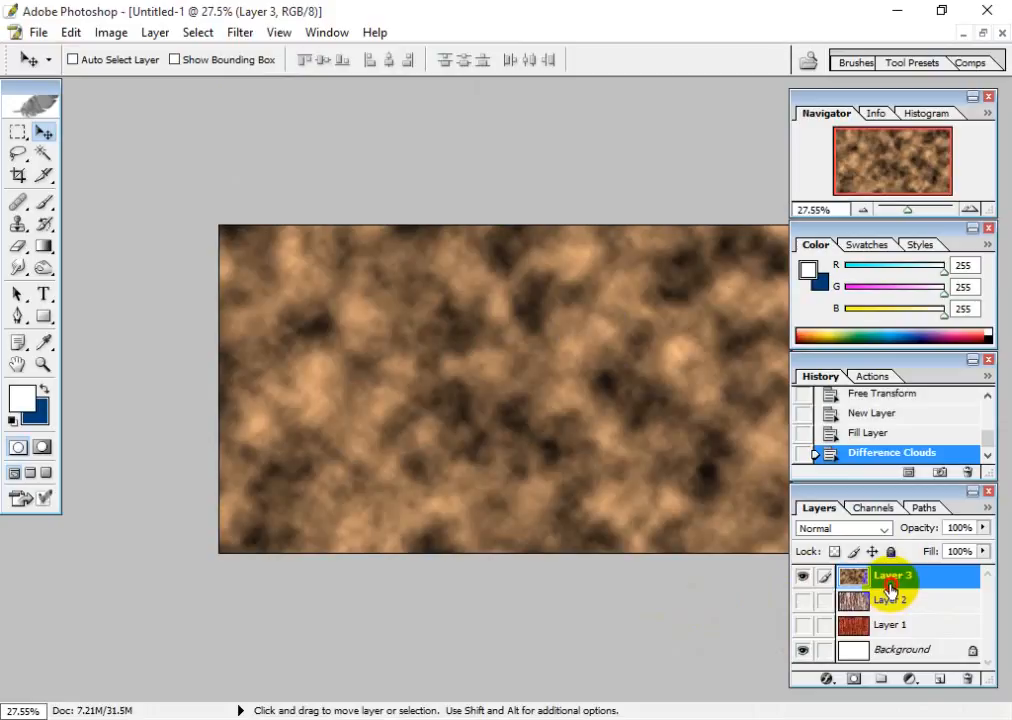
Step: Hide the Background layer and Layer 3
{"action": "left_click", "coordinate": [804, 578]}
{"action": "left_click", "coordinate": [804, 578]}
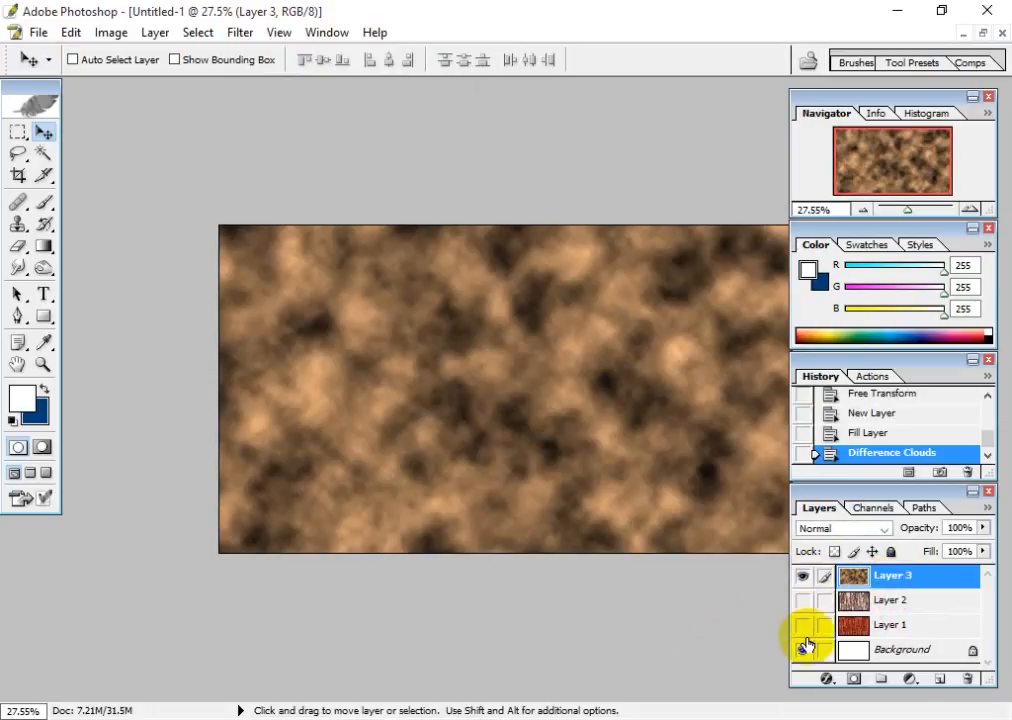
{"action": "left_click", "coordinate": [804, 651]}
{"action": "left_click", "coordinate": [557, 456]}
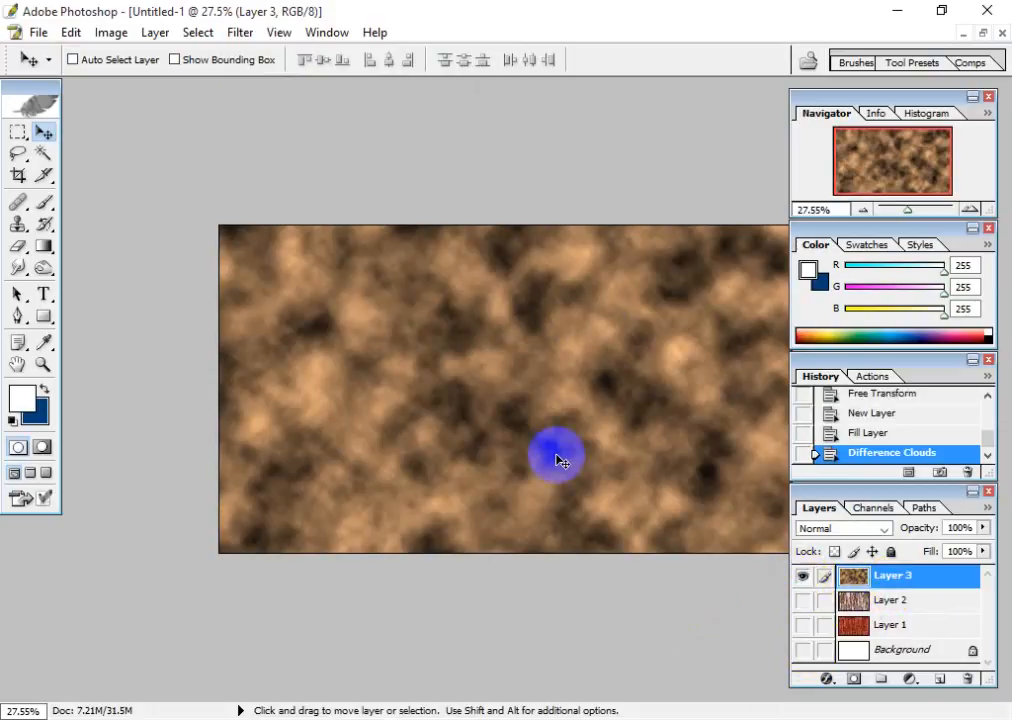
{"action": "left_click", "coordinate": [803, 577]}
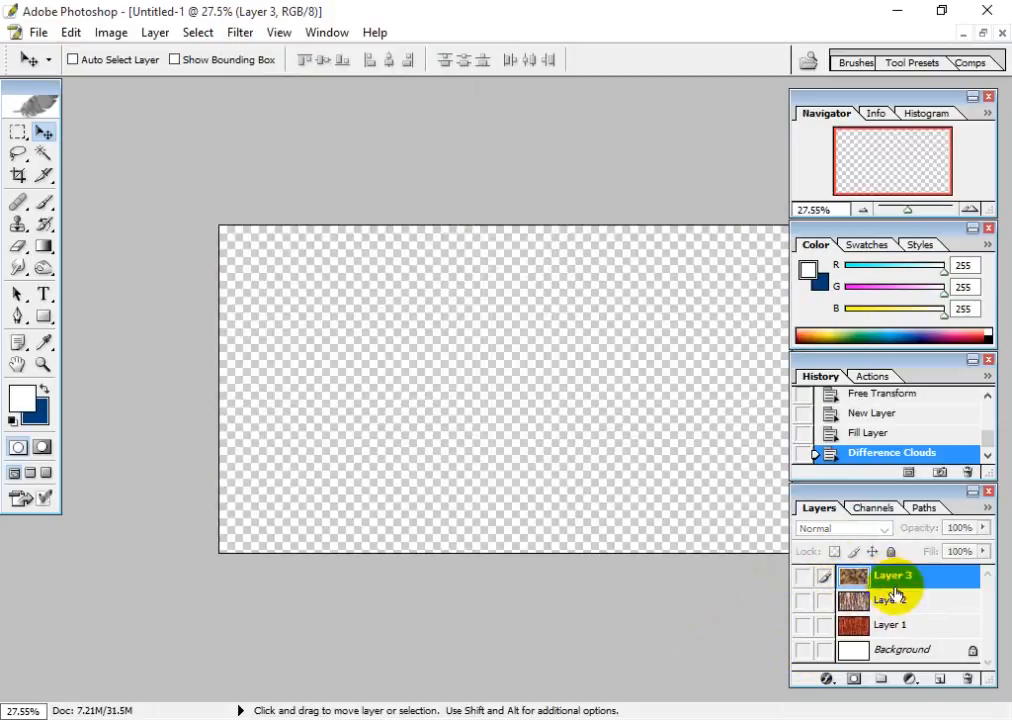
Step: Delete Layer 3, Layer 2 and Layer 1 so that only the Background remains
{"action": "left_click", "coordinate": [967, 678]}
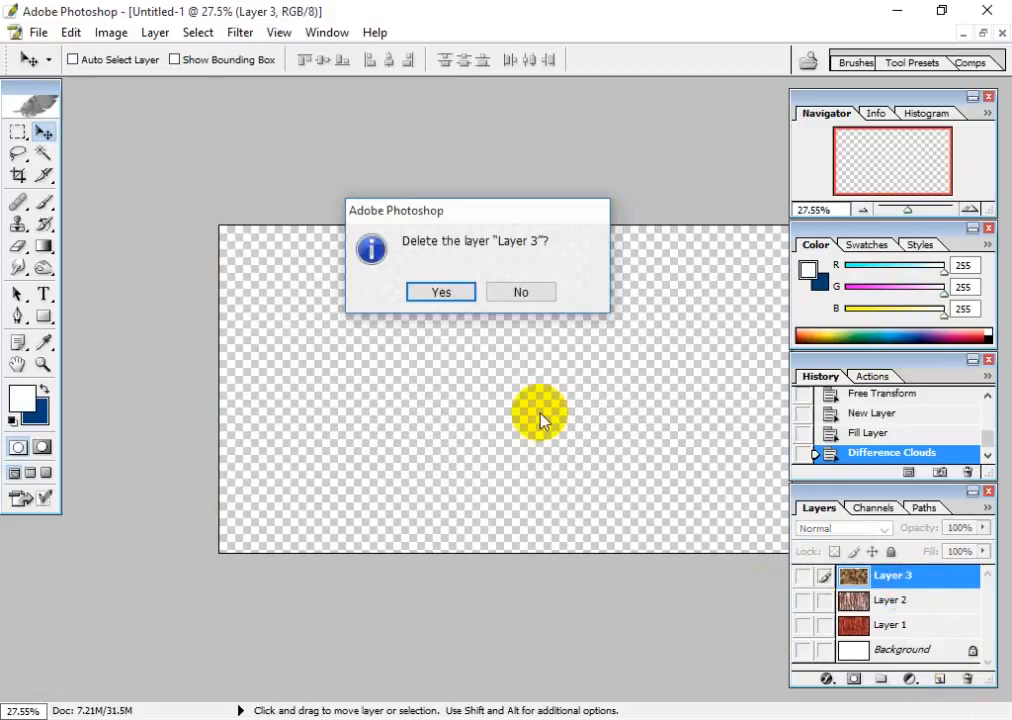
{"action": "left_click", "coordinate": [442, 290]}
{"action": "left_click", "coordinate": [968, 680]}
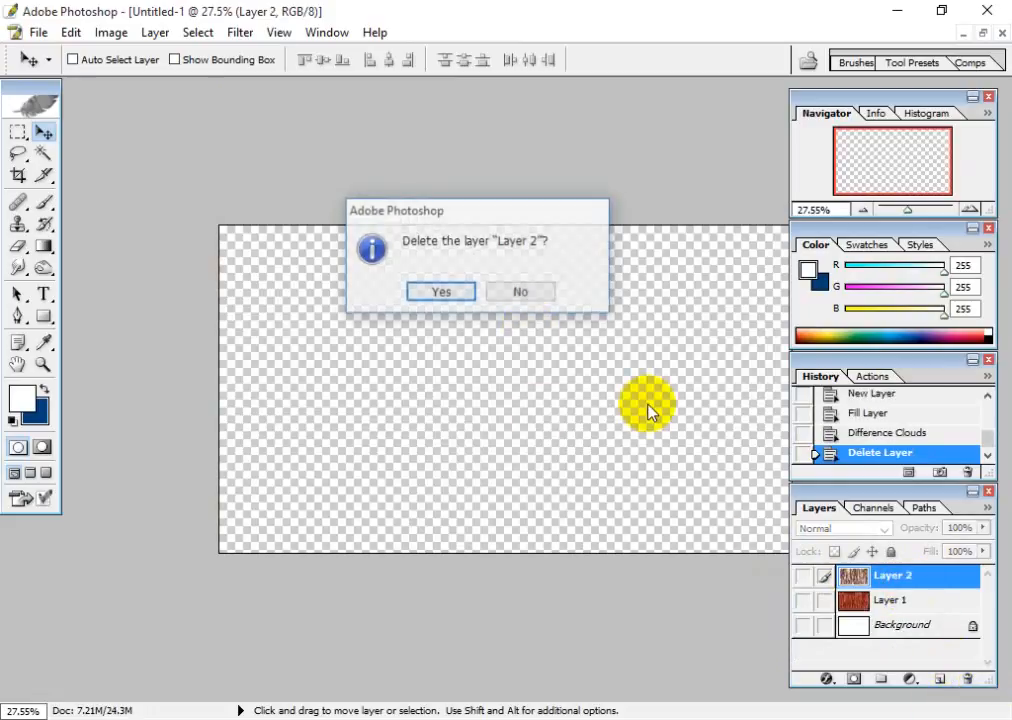
{"action": "left_click", "coordinate": [442, 291]}
{"action": "left_click", "coordinate": [965, 682]}
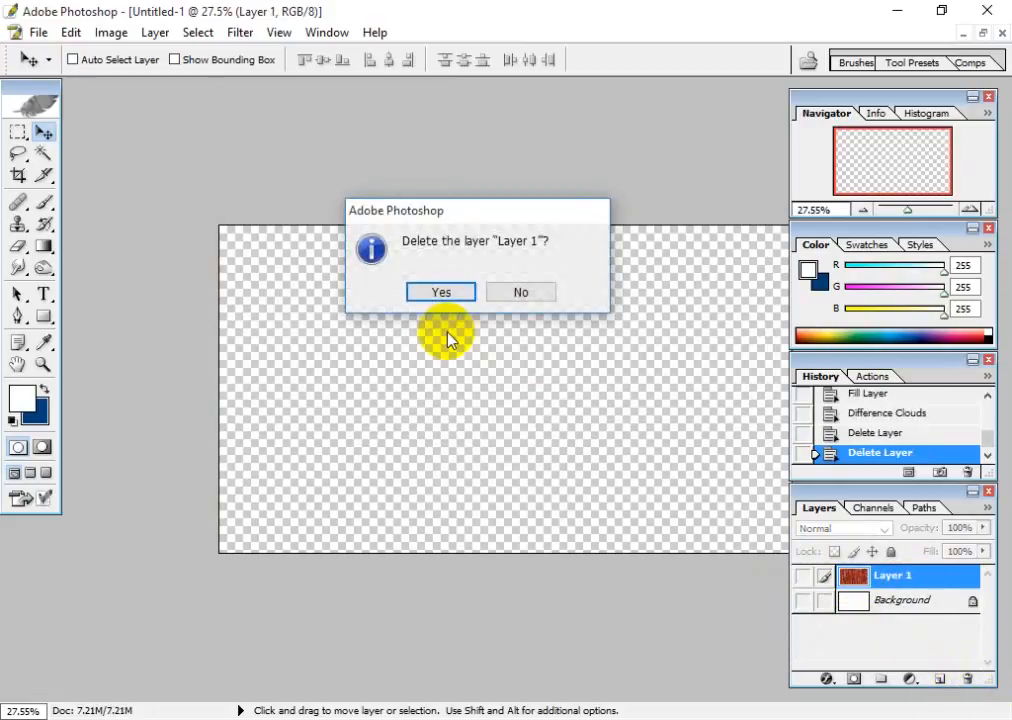
{"action": "left_click", "coordinate": [442, 291]}
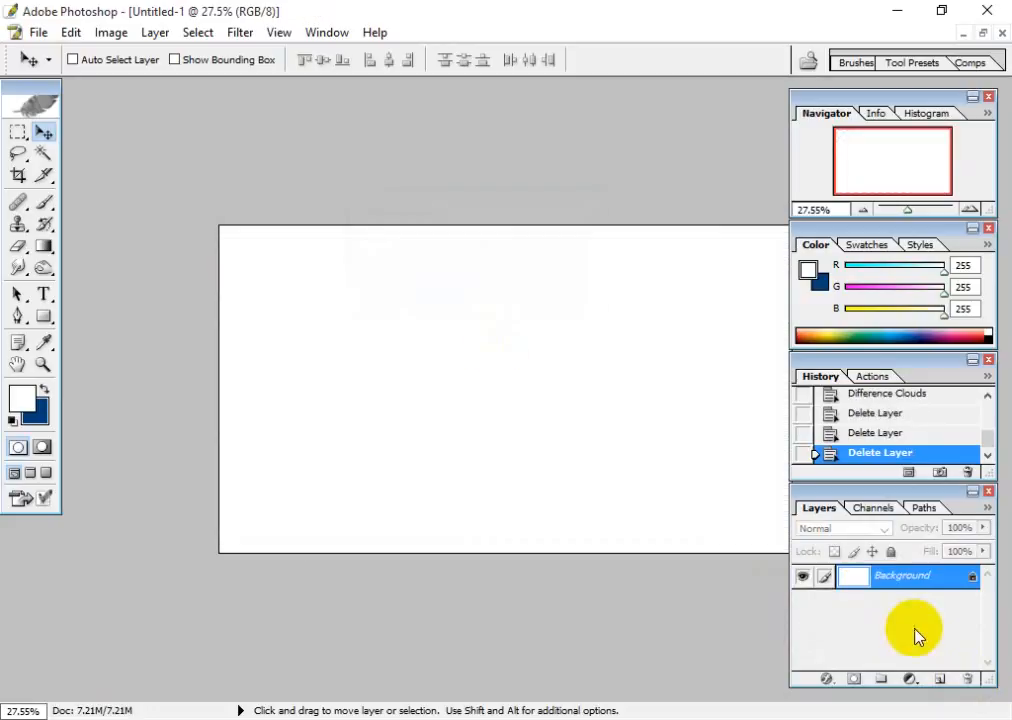
Step: Add a new layer above the Background and swap the foreground and background colors
{"action": "left_click", "coordinate": [939, 679]}
{"action": "left_click", "coordinate": [44, 389]}
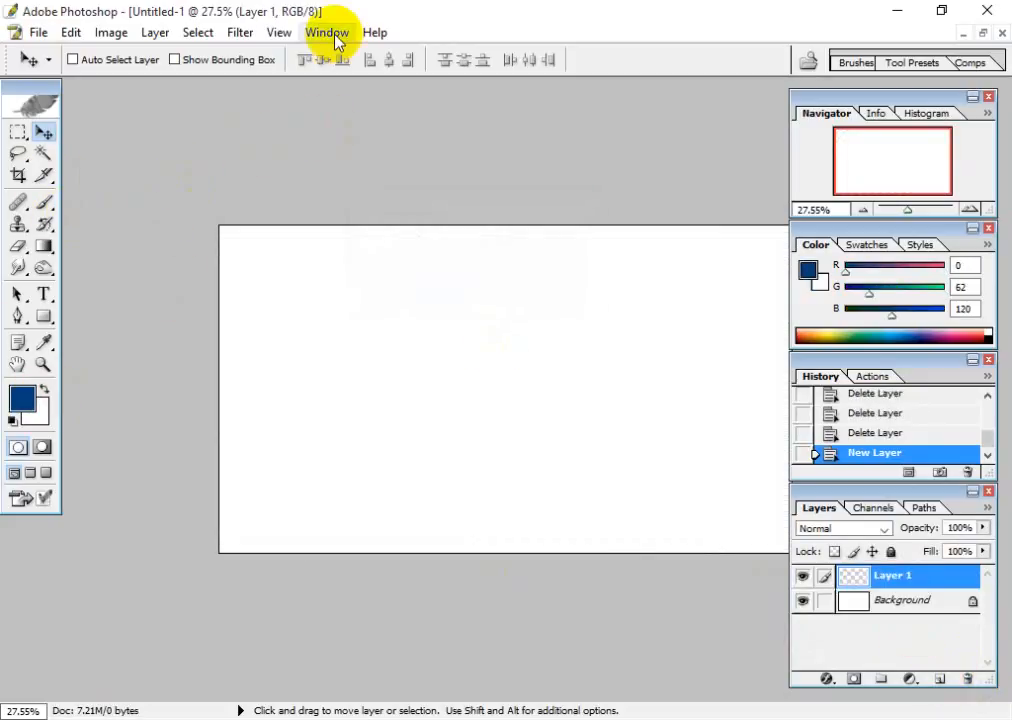
Step: Try to apply the Difference Clouds filter to the empty Layer 1
{"action": "left_click", "coordinate": [240, 32]}
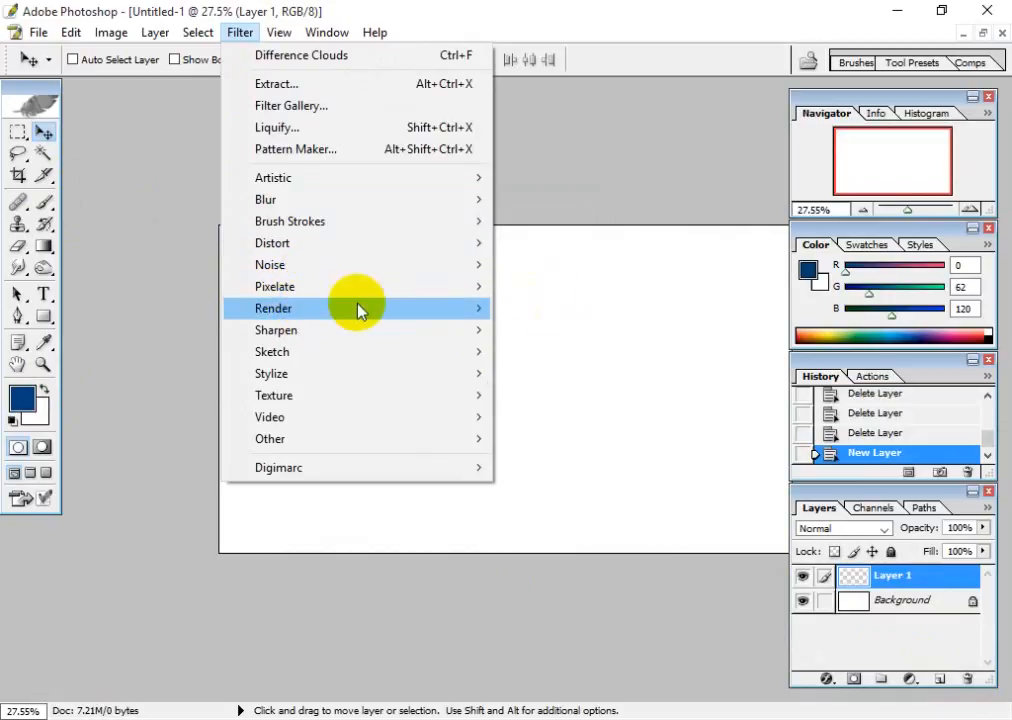
{"action": "mouse_move", "coordinate": [360, 310]}
{"action": "left_click", "coordinate": [527, 330]}
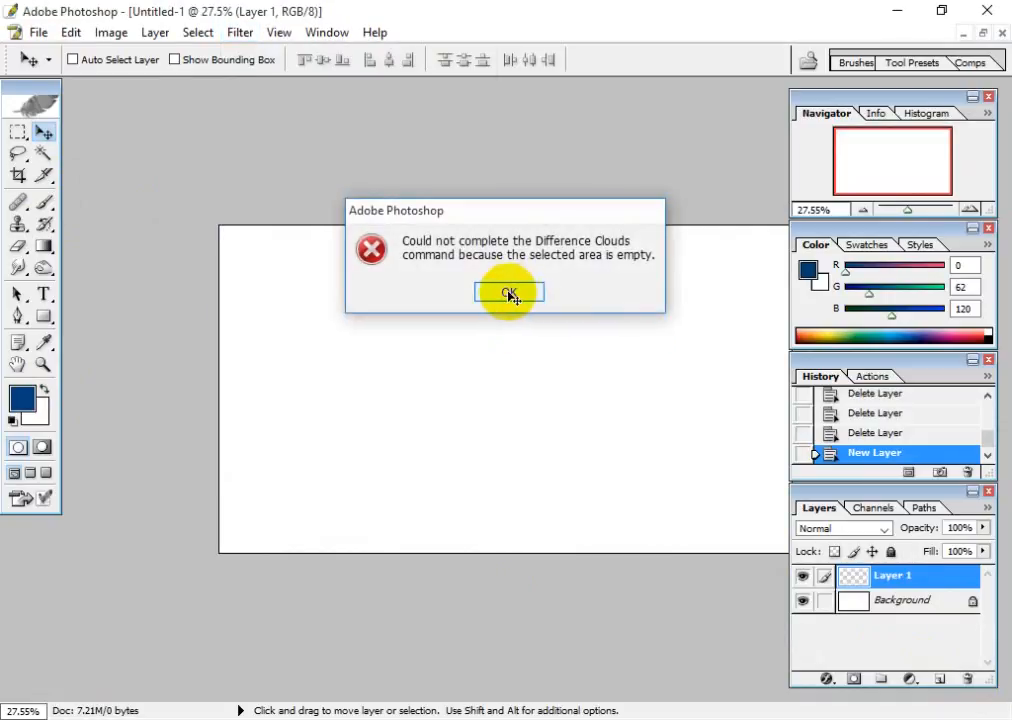
{"action": "left_click", "coordinate": [510, 294]}
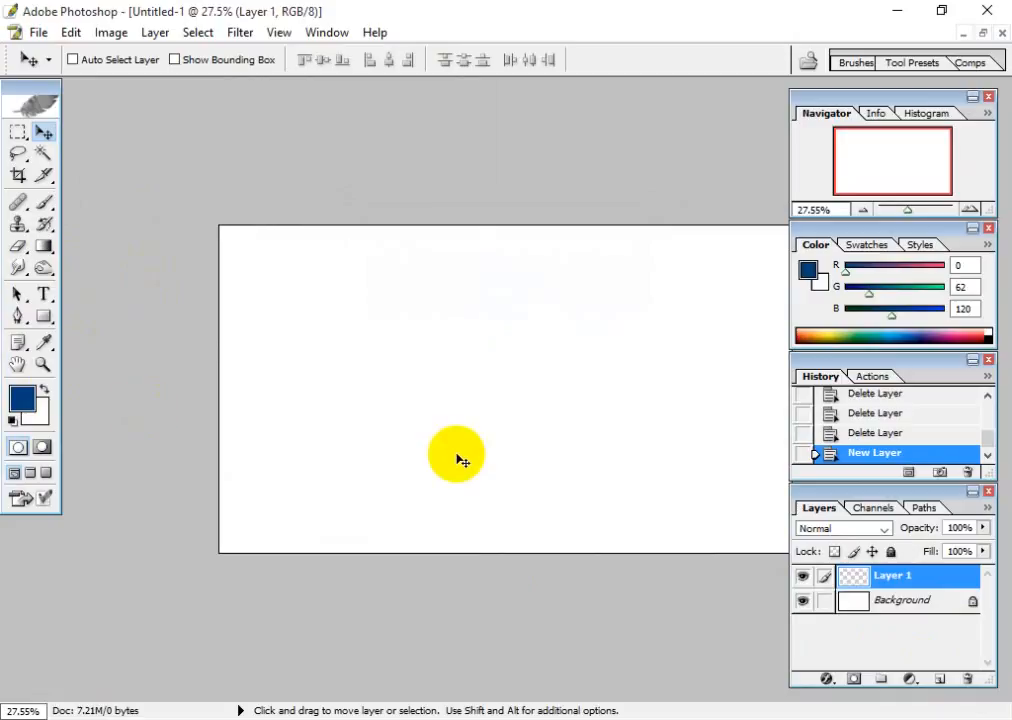
Step: Fill Layer 1 with the dark blue foreground color and apply the Difference Clouds filter
{"action": "key", "text": "alt+BackSpace"}
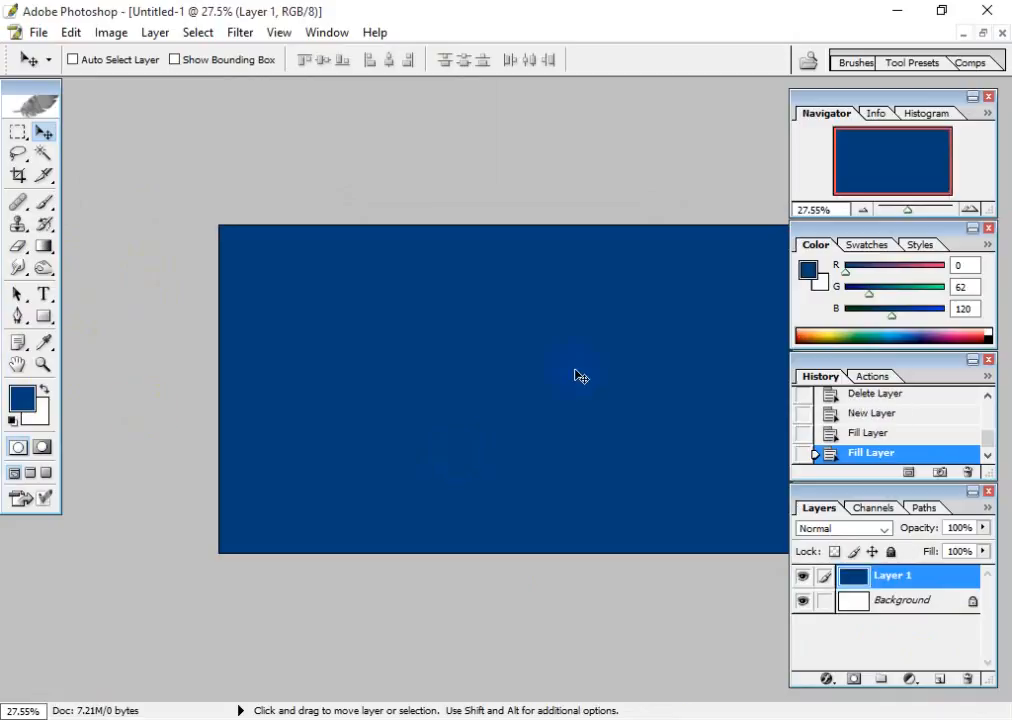
{"action": "left_click", "coordinate": [240, 33]}
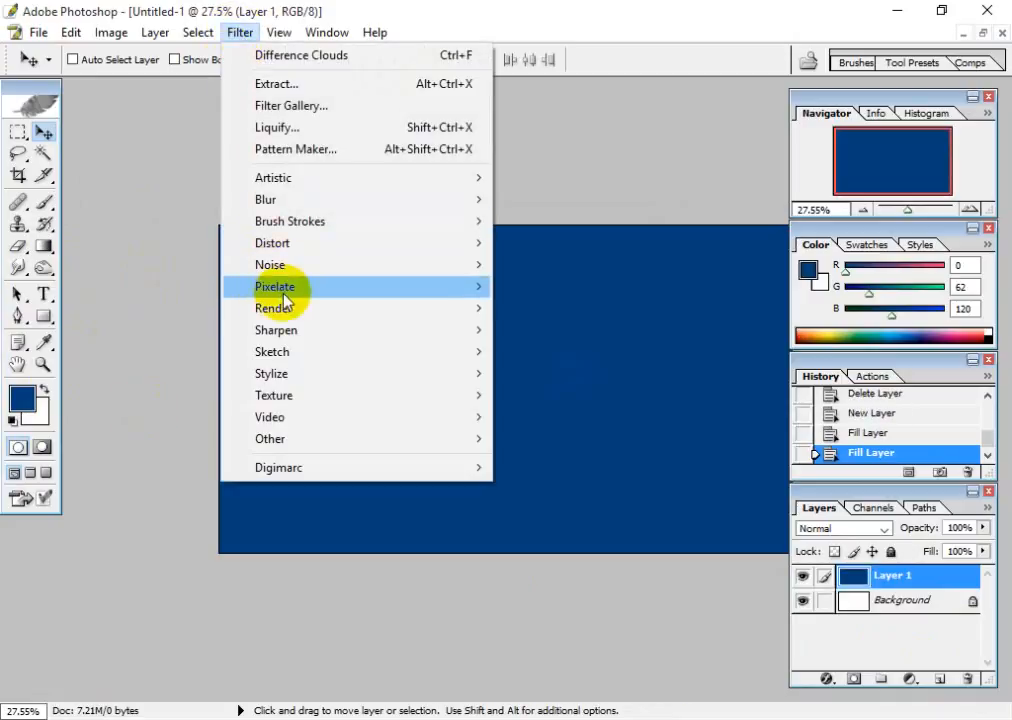
{"action": "mouse_move", "coordinate": [294, 309]}
{"action": "left_click", "coordinate": [570, 330]}
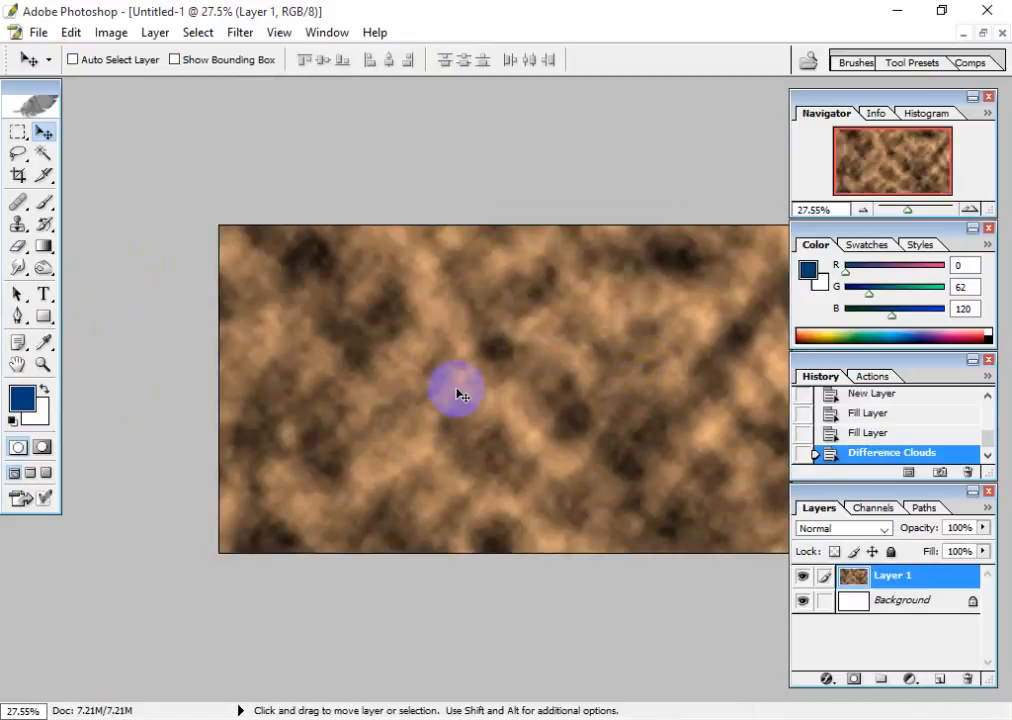
{"action": "left_click", "coordinate": [108, 33]}
{"action": "mouse_move", "coordinate": [262, 86]}
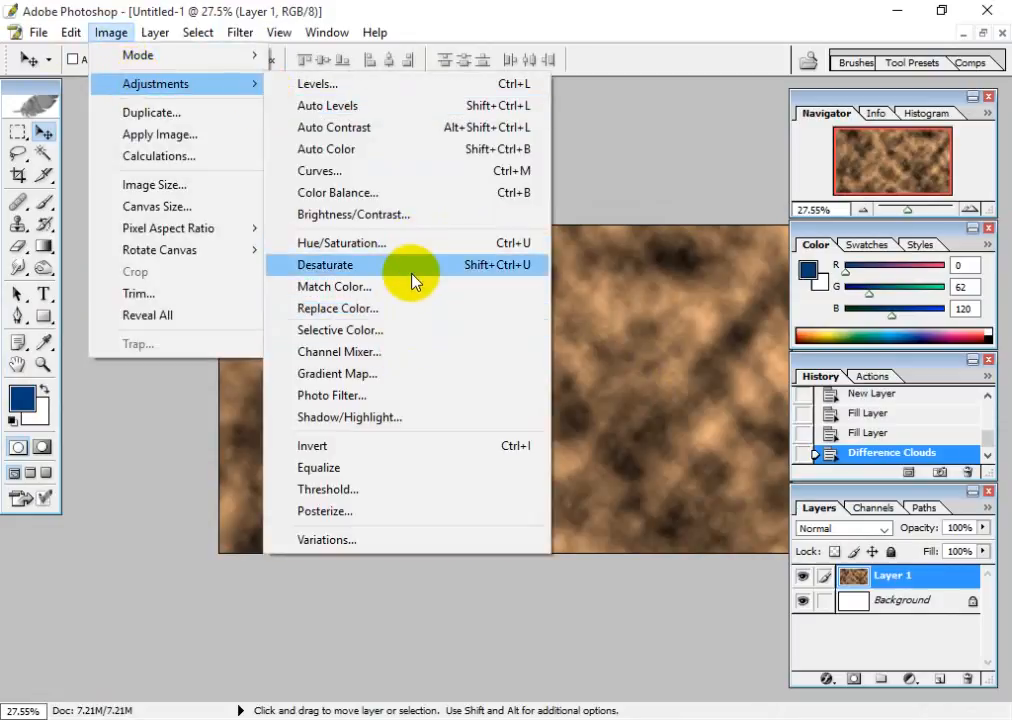
{"action": "left_click", "coordinate": [388, 311]}
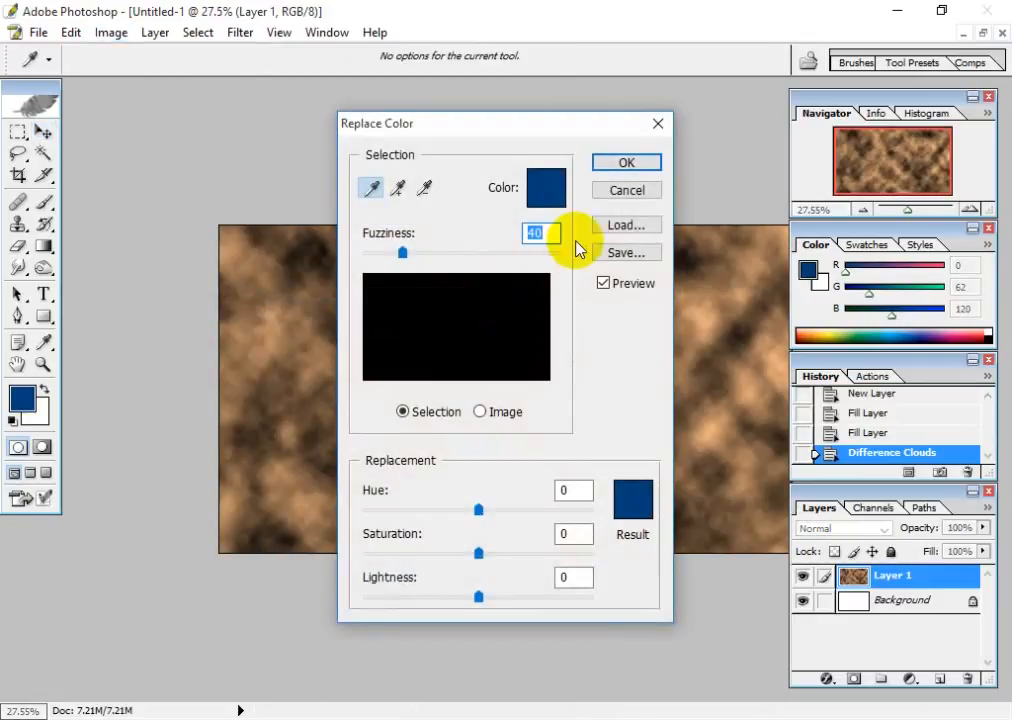
{"action": "left_click", "coordinate": [658, 123]}
Step: Colorize Layer 1 with Hue/Saturation at Hue 209, Saturation 25 and Lightness 0, and return to the Move tool
{"action": "left_click", "coordinate": [111, 32]}
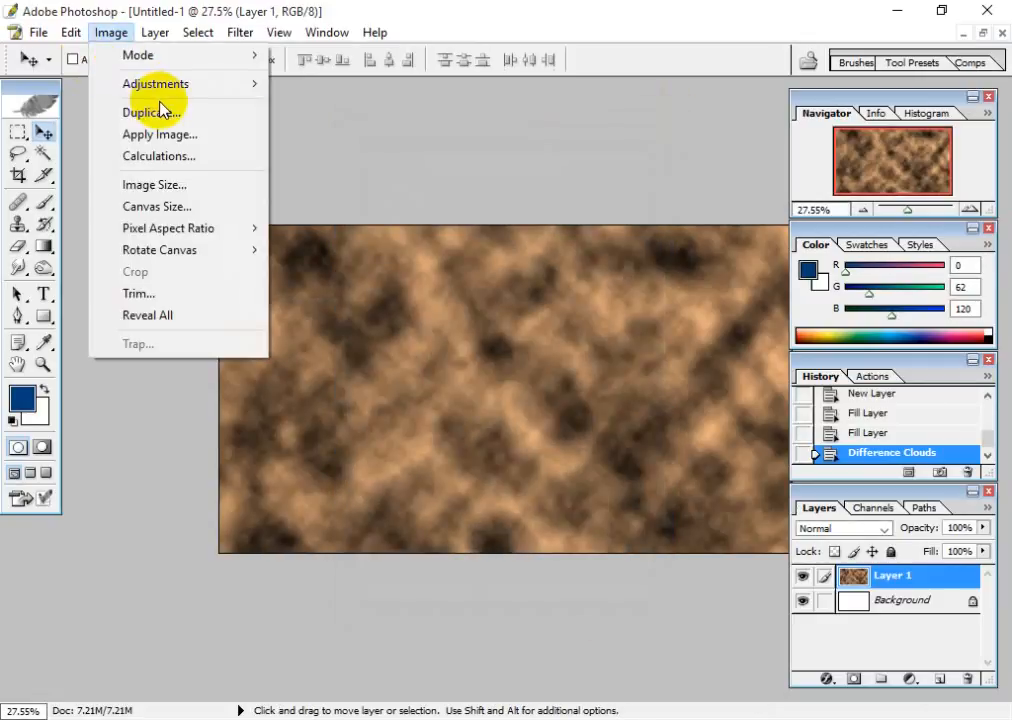
{"action": "mouse_move", "coordinate": [192, 88]}
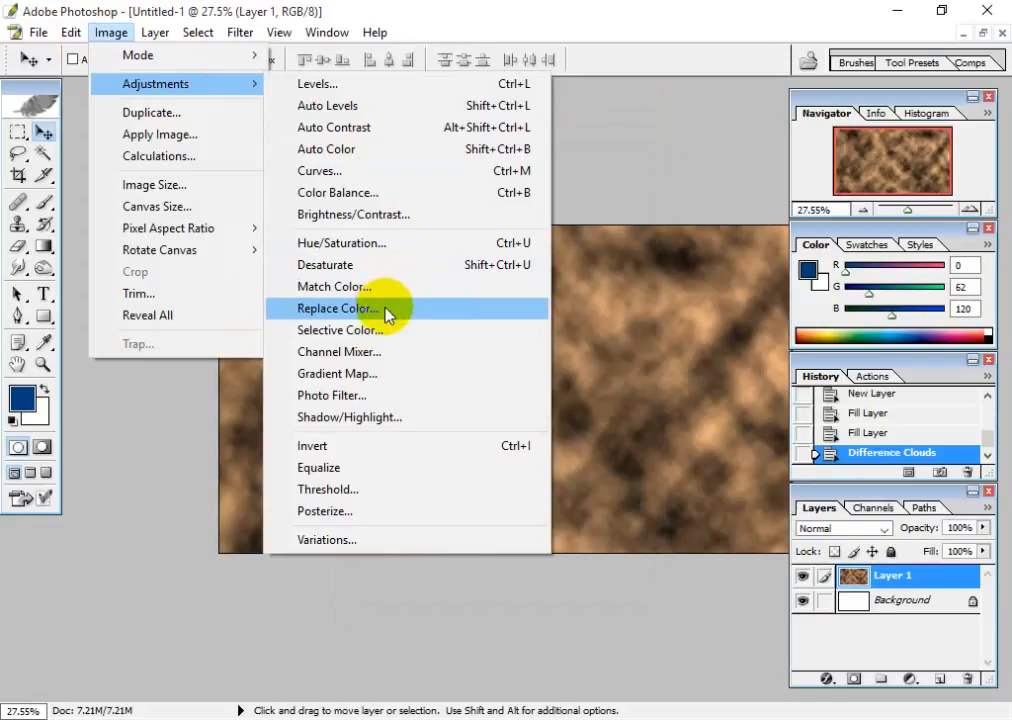
{"action": "left_click", "coordinate": [372, 245]}
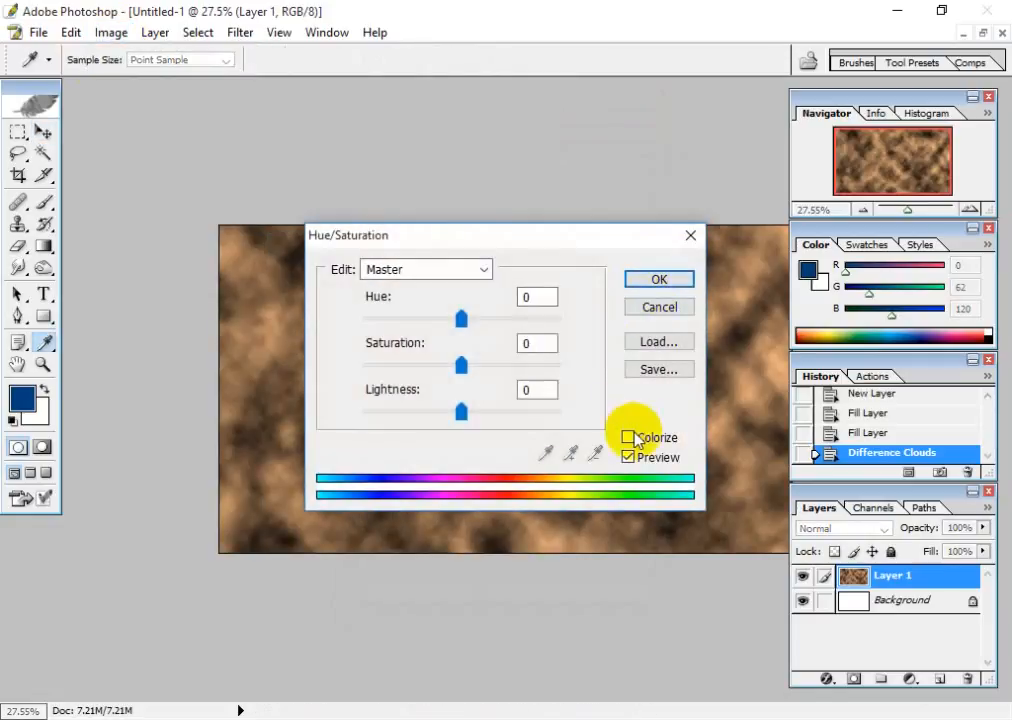
{"action": "left_click", "coordinate": [628, 438]}
{"action": "left_click_drag", "start_coordinate": [533, 243], "coordinate": [561, 72]}
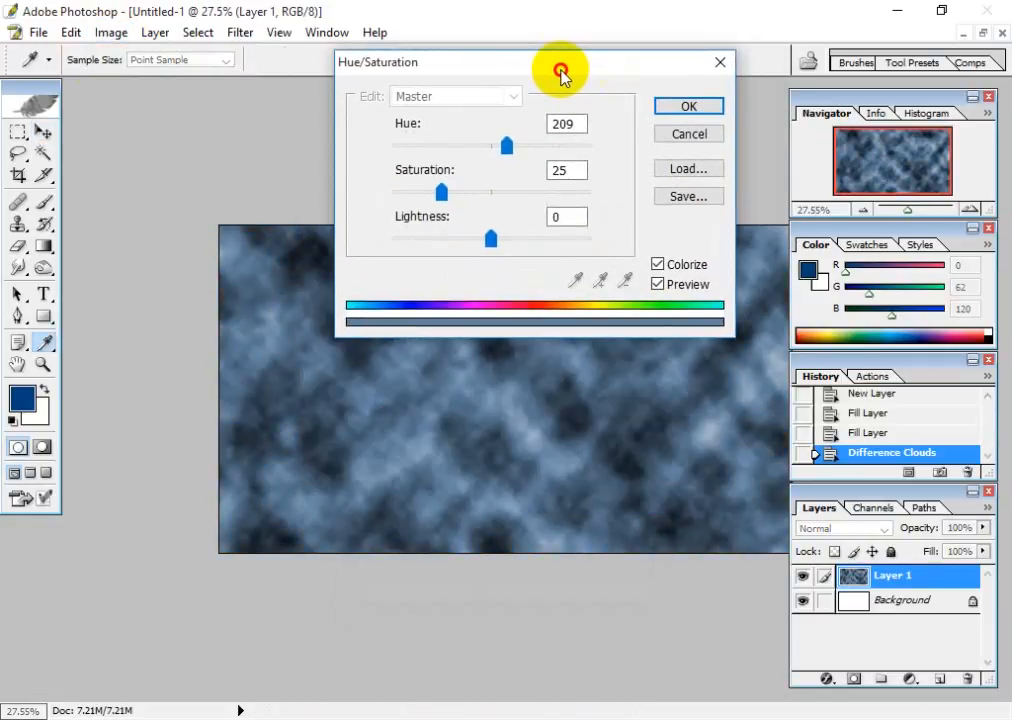
{"action": "left_click", "coordinate": [686, 106]}
{"action": "key", "text": "v"}
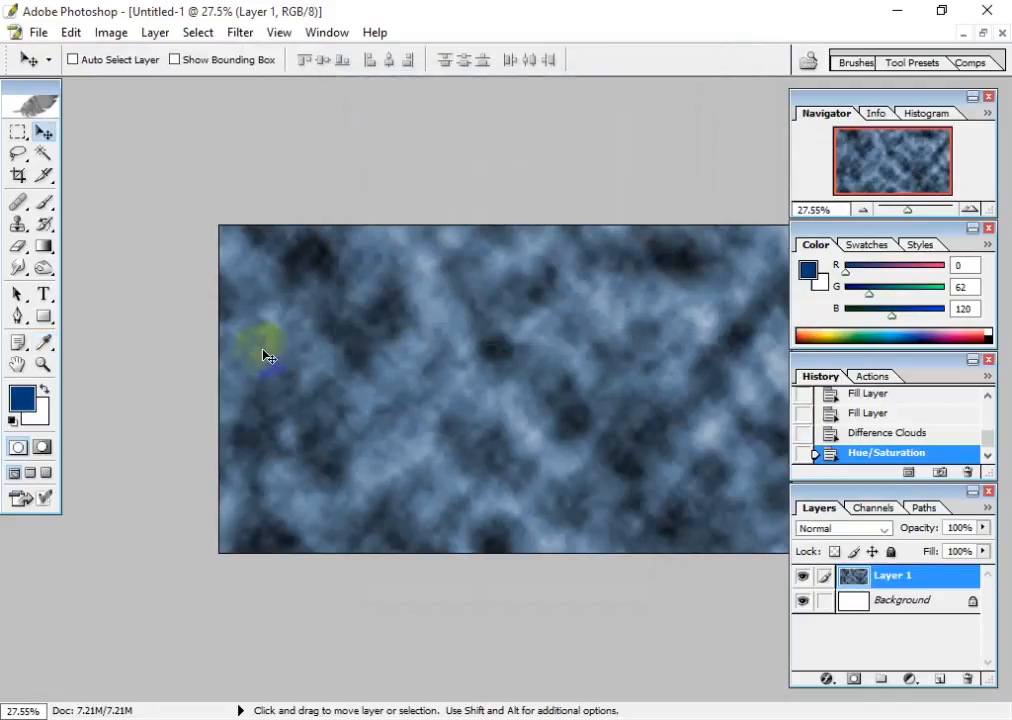
Step: Start a Perspective transform on Layer 1 and stretch its left edge vertically to about 209% height
{"action": "key", "text": "ctrl+t"}
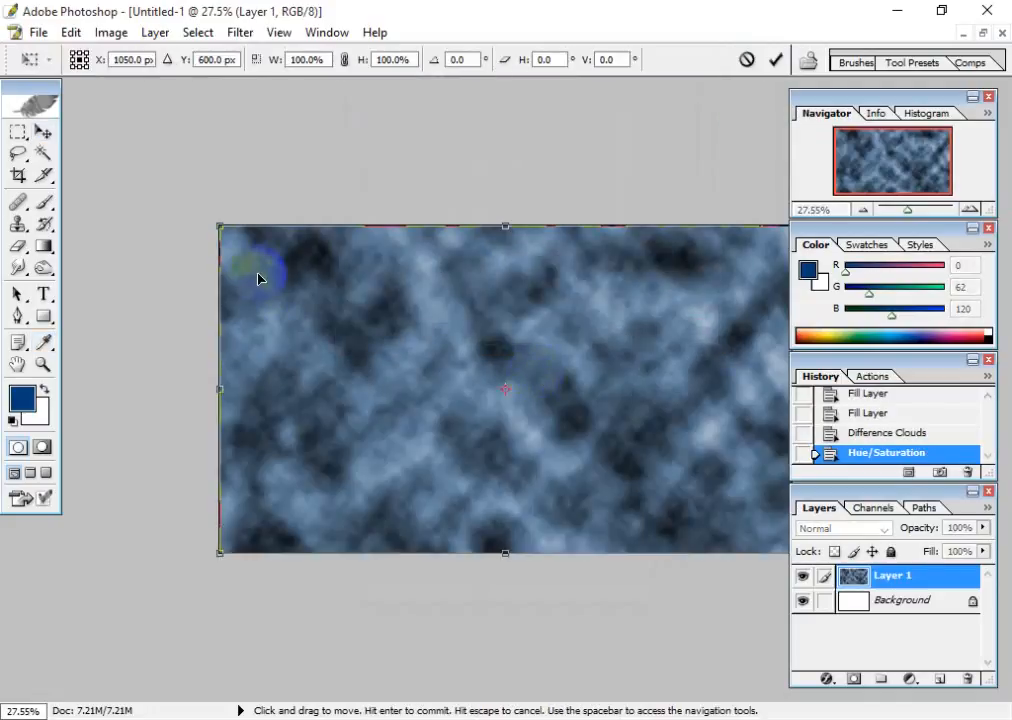
{"action": "right_click", "coordinate": [310, 316]}
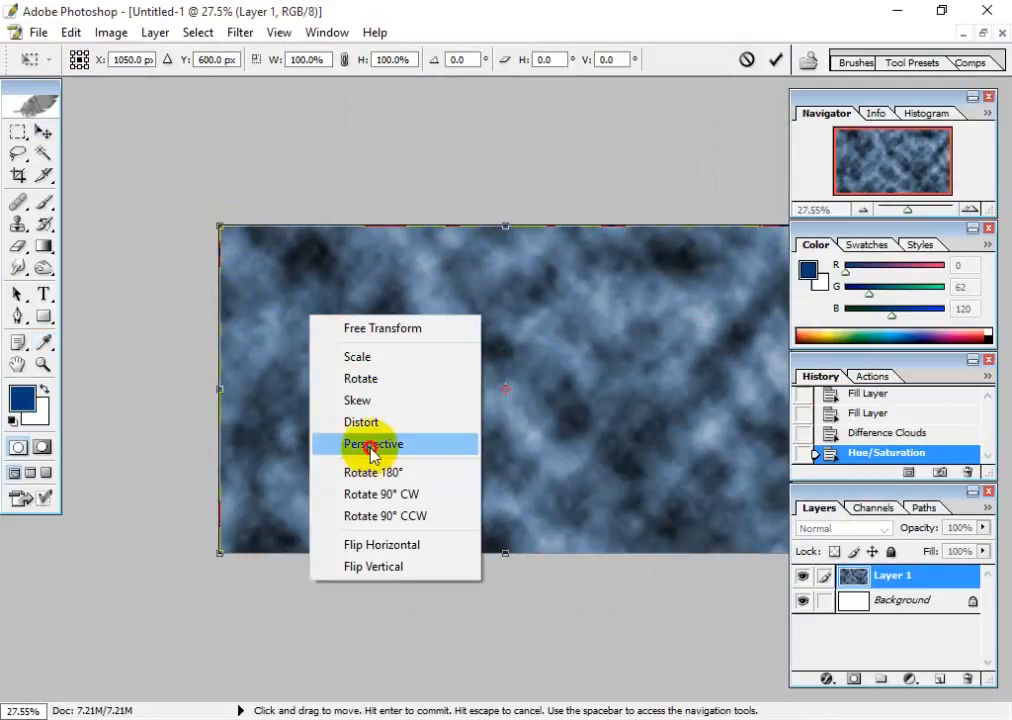
{"action": "left_click", "coordinate": [373, 445]}
{"action": "left_click_drag", "start_coordinate": [219, 226], "coordinate": [79, 52]}
{"action": "key", "text": "ctrl+minus"}
{"action": "key", "text": "ctrl+minus"}
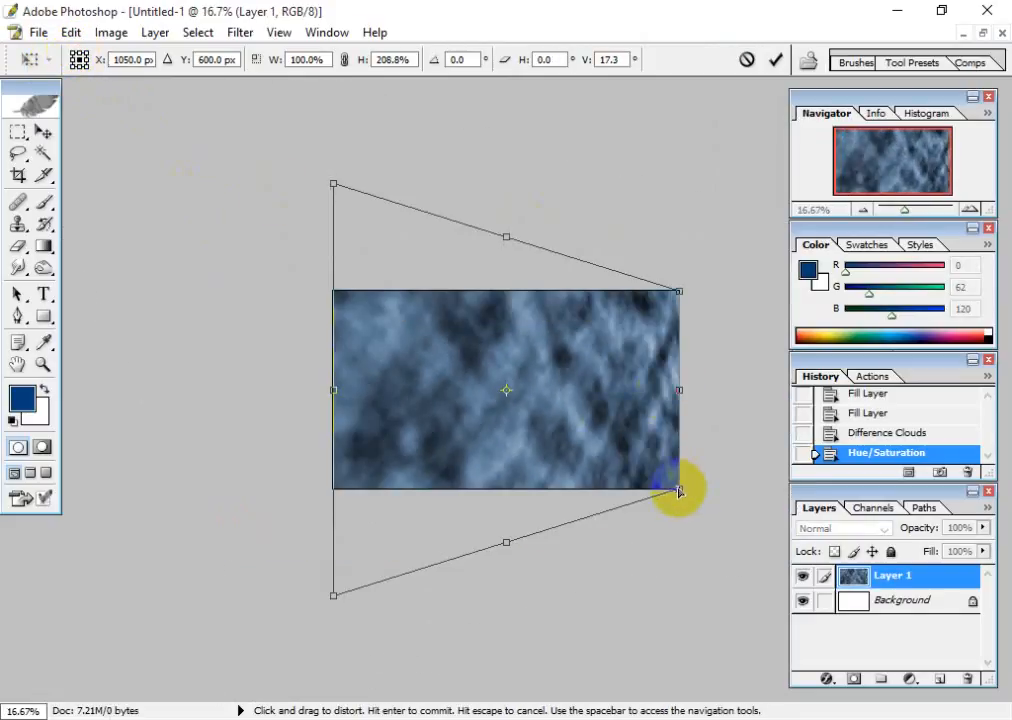
Step: Pull the remaining corners of Layer 1's perspective frame outward beyond the canvas and commit the transform
{"action": "left_click_drag", "start_coordinate": [679, 490], "coordinate": [765, 520]}
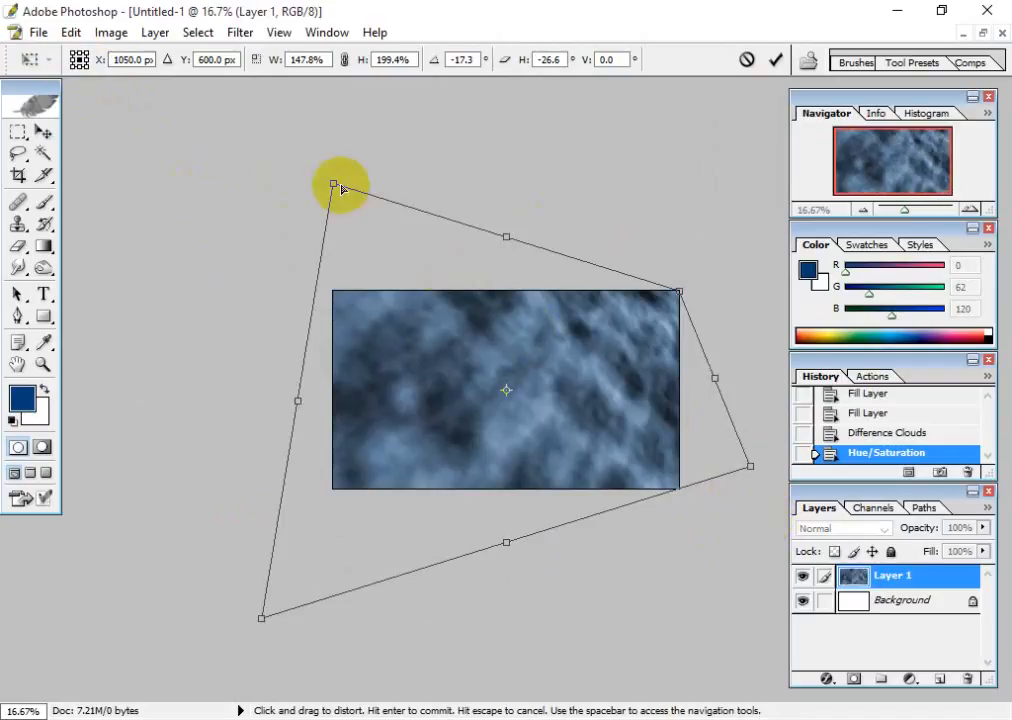
{"action": "left_click_drag", "start_coordinate": [334, 184], "coordinate": [305, 168]}
{"action": "left_click_drag", "start_coordinate": [707, 300], "coordinate": [727, 277]}
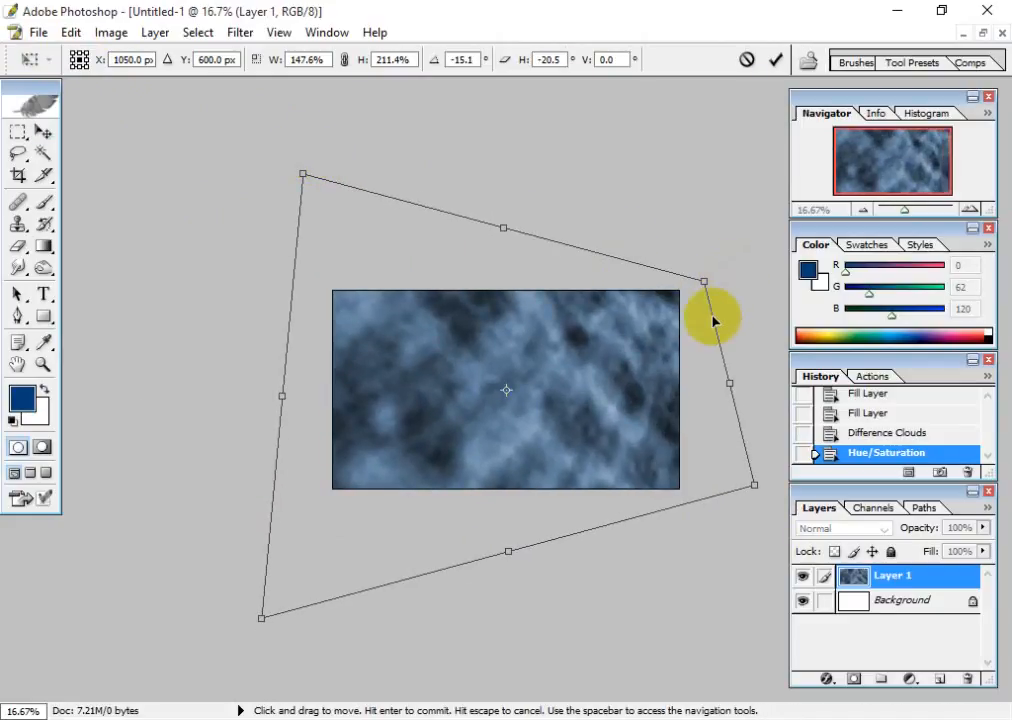
{"action": "double_click", "coordinate": [714, 316]}
{"action": "scroll", "coordinate": [549, 340], "scroll_direction": "up", "scroll_amount": 4}
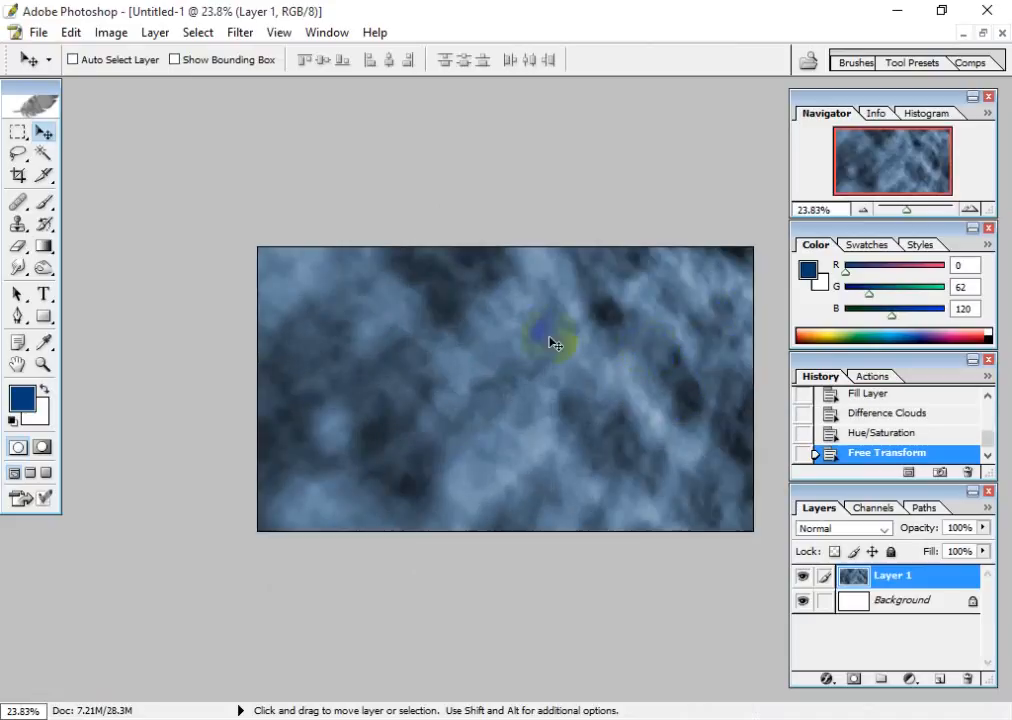
{"action": "scroll", "coordinate": [520, 330], "scroll_direction": "down", "scroll_amount": 2}
{"action": "scroll", "coordinate": [519, 326], "scroll_direction": "down", "scroll_amount": 1}
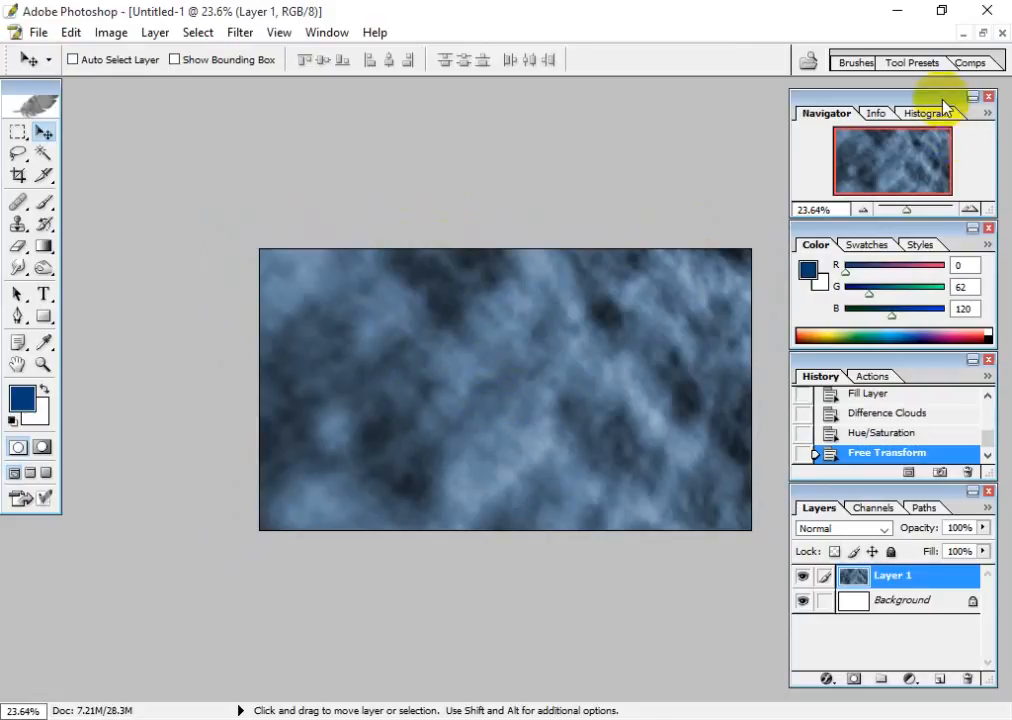
Step: Restore the Untitled-1 document to a floating window and reposition it over the other open images
{"action": "left_click", "coordinate": [985, 35]}
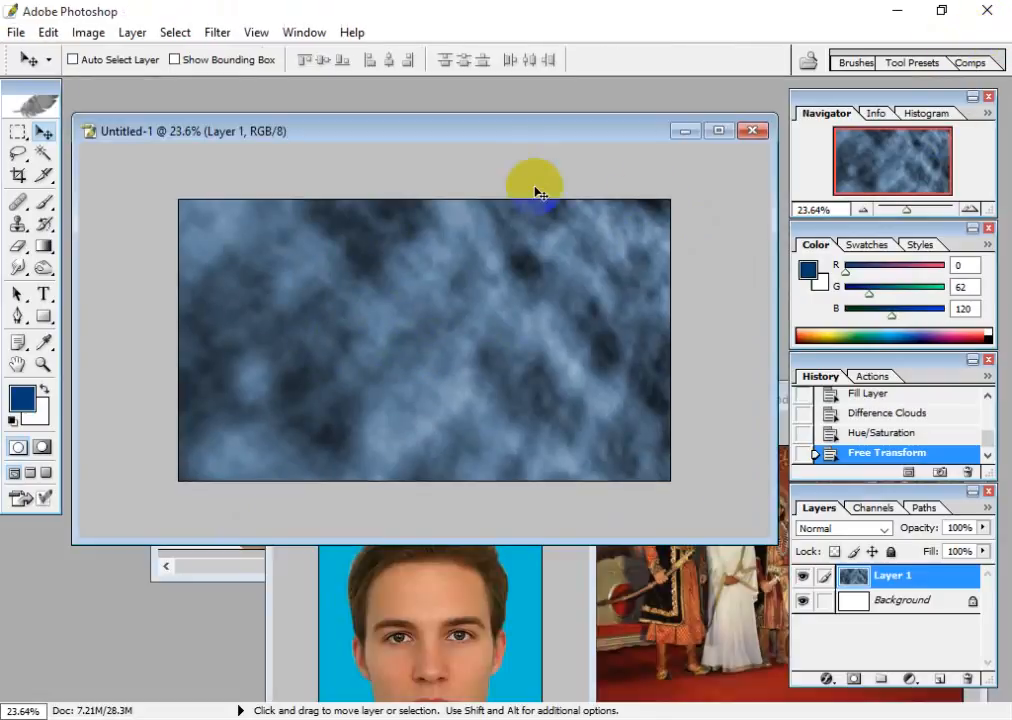
{"action": "mouse_move", "coordinate": [495, 137]}
{"action": "left_mouse_down"}
{"action": "mouse_move", "coordinate": [513, 118]}
{"action": "mouse_move", "coordinate": [497, 104]}
{"action": "mouse_move", "coordinate": [482, 131]}
{"action": "left_mouse_up"}
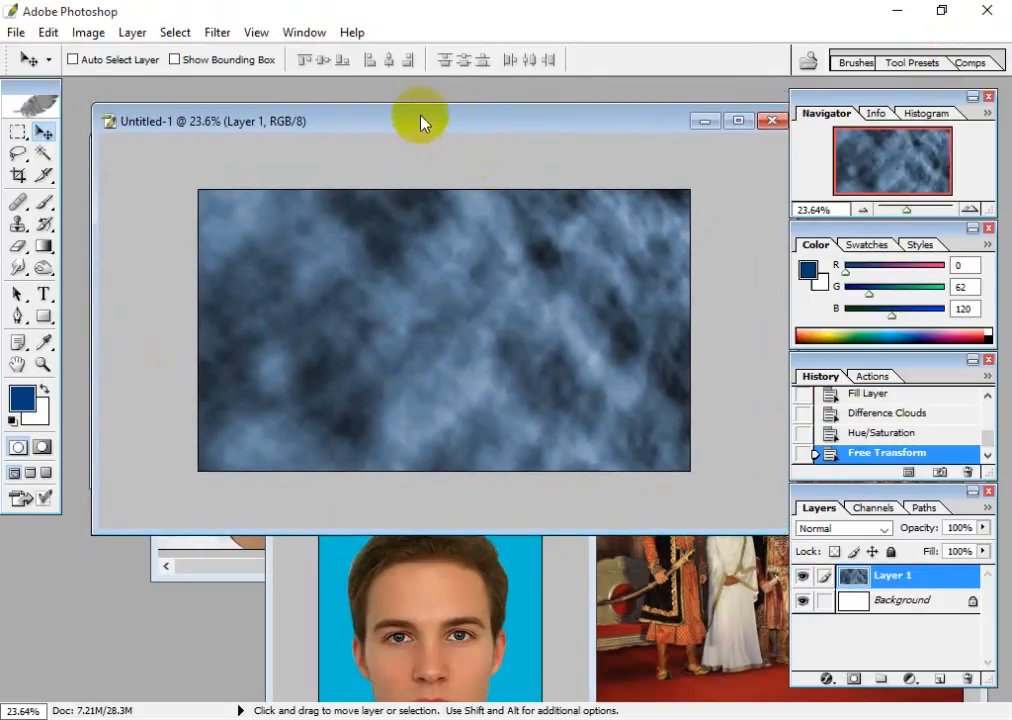
{"action": "left_click_drag", "start_coordinate": [420, 122], "coordinate": [433, 152]}
Step: Colorize Layer 1 teal with Hue/Saturation at Hue 184, Saturation 33 and Lightness +18, and return to the Move tool
{"action": "left_click", "coordinate": [86, 32]}
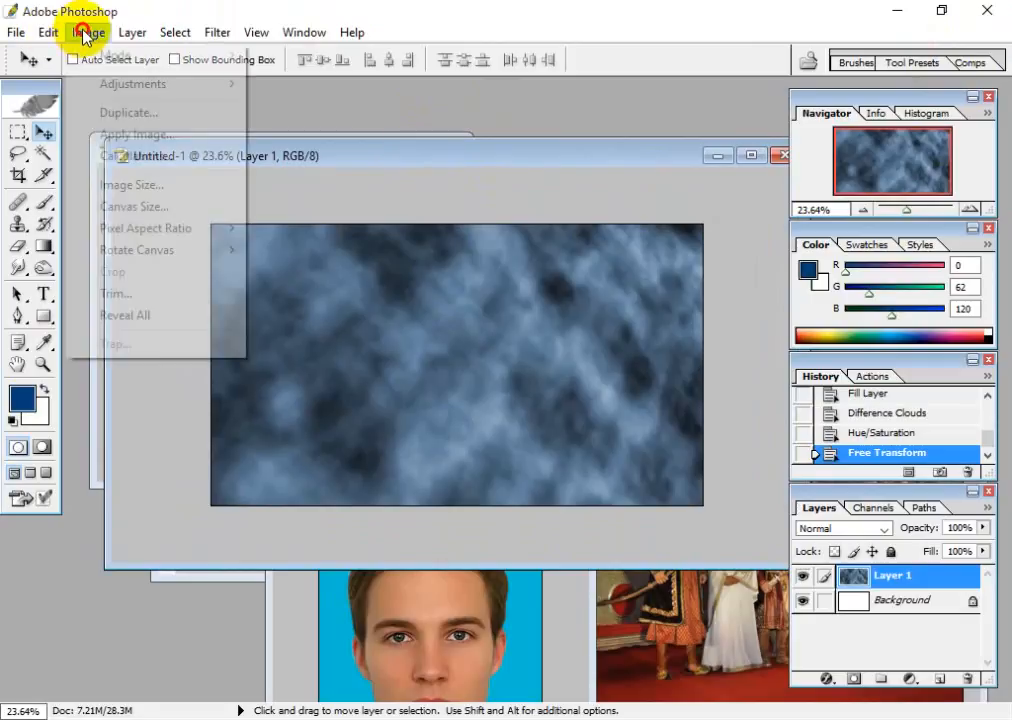
{"action": "mouse_move", "coordinate": [120, 86]}
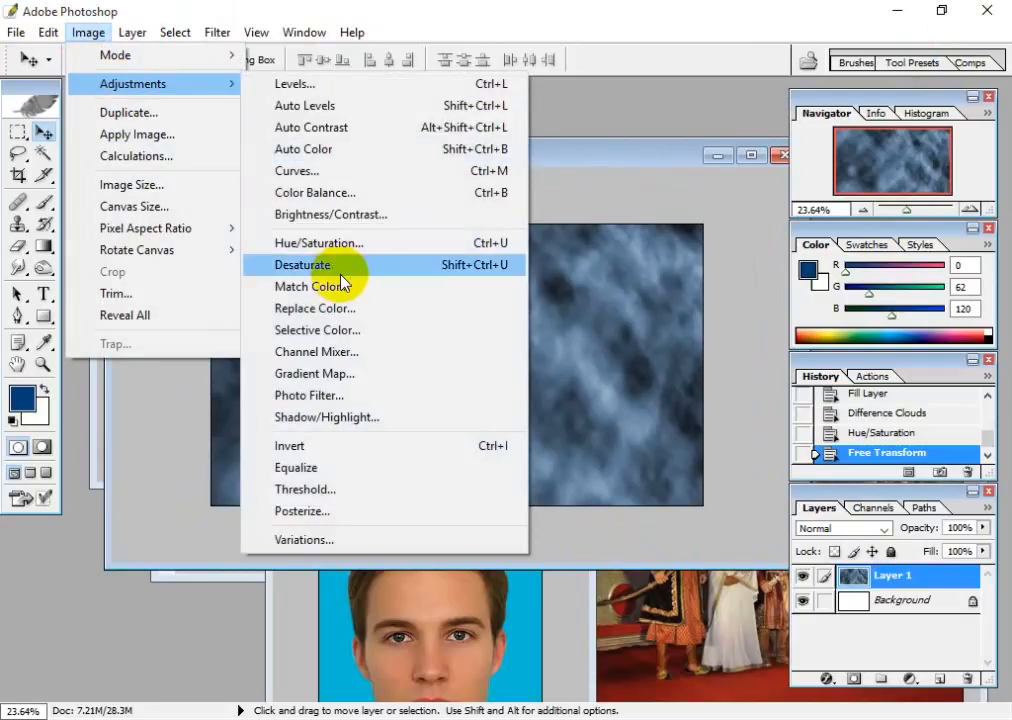
{"action": "left_click", "coordinate": [320, 250]}
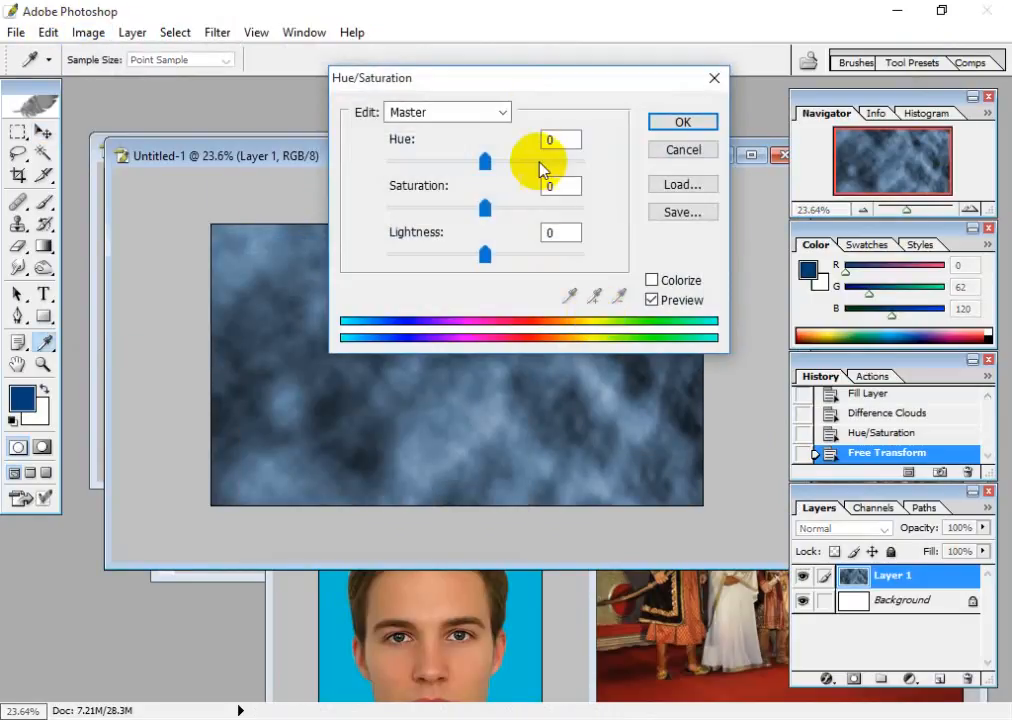
{"action": "left_click_drag", "start_coordinate": [537, 92], "coordinate": [617, 107]}
{"action": "left_click", "coordinate": [732, 295]}
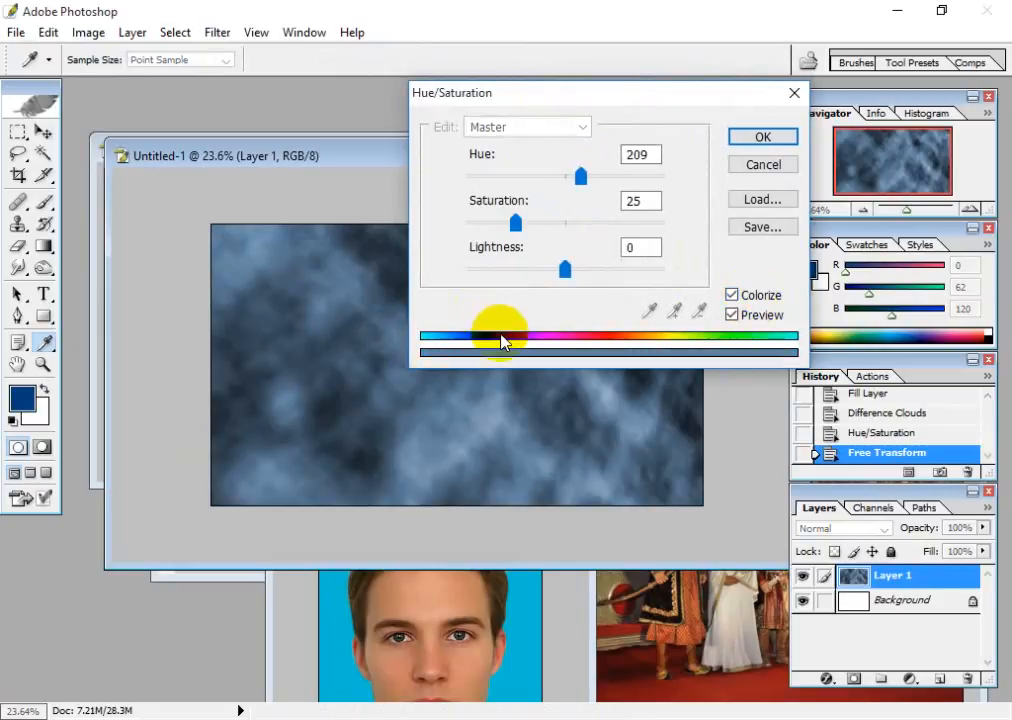
{"action": "mouse_move", "coordinate": [521, 222]}
{"action": "left_mouse_down"}
{"action": "mouse_move", "coordinate": [653, 220]}
{"action": "mouse_move", "coordinate": [500, 227]}
{"action": "mouse_move", "coordinate": [537, 229]}
{"action": "left_mouse_up"}
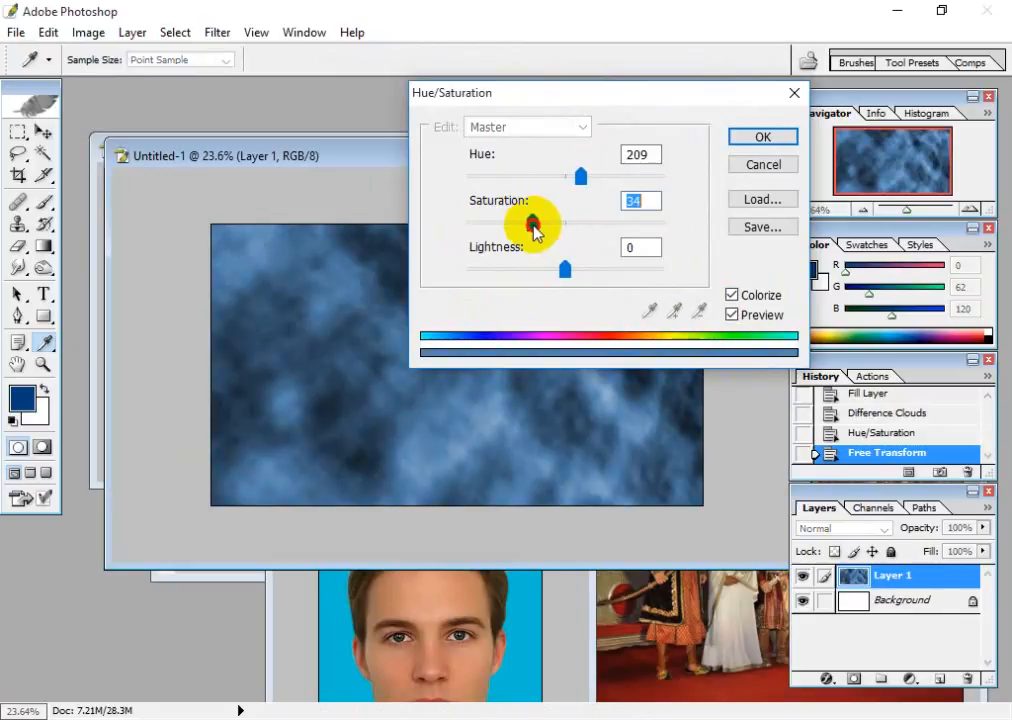
{"action": "mouse_move", "coordinate": [580, 176]}
{"action": "left_mouse_down"}
{"action": "mouse_move", "coordinate": [610, 172]}
{"action": "mouse_move", "coordinate": [468, 176]}
{"action": "mouse_move", "coordinate": [628, 176]}
{"action": "mouse_move", "coordinate": [524, 190]}
{"action": "mouse_move", "coordinate": [560, 176]}
{"action": "left_mouse_up"}
{"action": "mouse_move", "coordinate": [565, 269]}
{"action": "left_mouse_down"}
{"action": "mouse_move", "coordinate": [641, 266]}
{"action": "mouse_move", "coordinate": [583, 271]}
{"action": "left_mouse_up"}
{"action": "mouse_move", "coordinate": [533, 223]}
{"action": "left_mouse_down"}
{"action": "mouse_move", "coordinate": [511, 226]}
{"action": "mouse_move", "coordinate": [581, 224]}
{"action": "mouse_move", "coordinate": [533, 224]}
{"action": "left_mouse_up"}
{"action": "left_click_drag", "start_coordinate": [560, 176], "coordinate": [578, 194]}
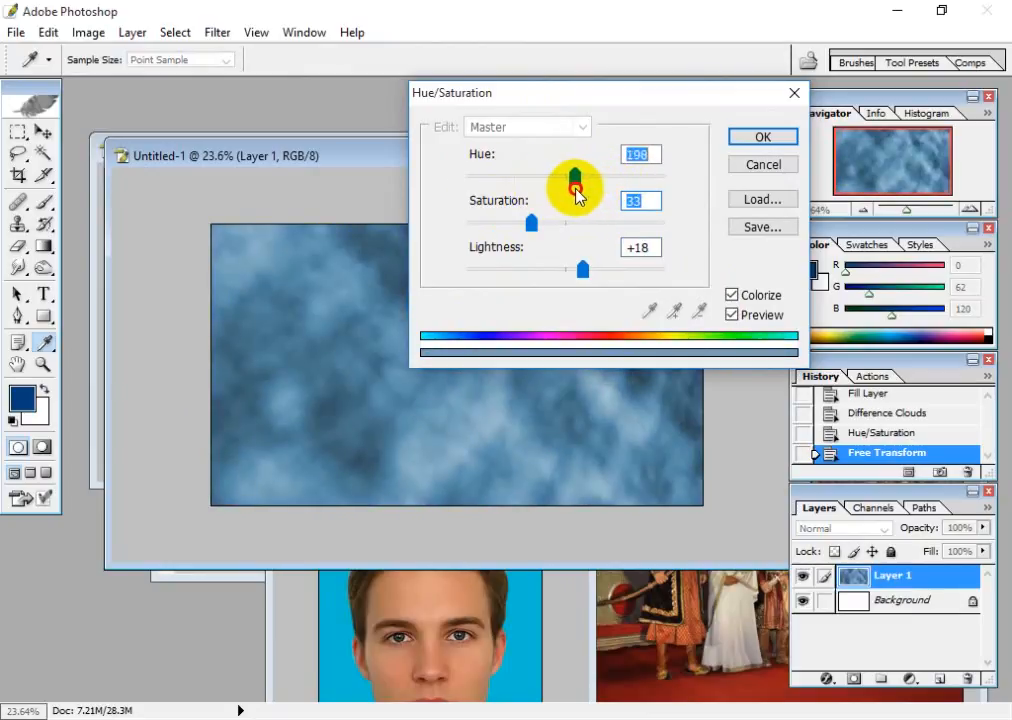
{"action": "left_click", "coordinate": [750, 138]}
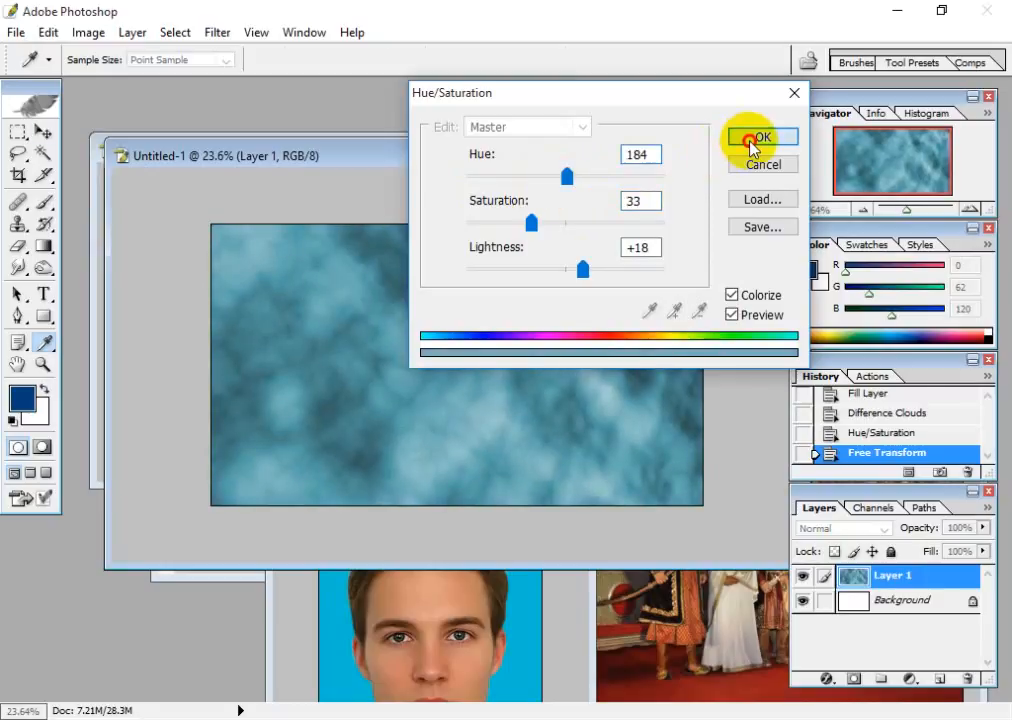
{"action": "key", "text": "v"}
Step: Move the cloud document aside and close the cropped TV-serial group photo without saving its changes
{"action": "left_click_drag", "start_coordinate": [522, 158], "coordinate": [681, 165]}
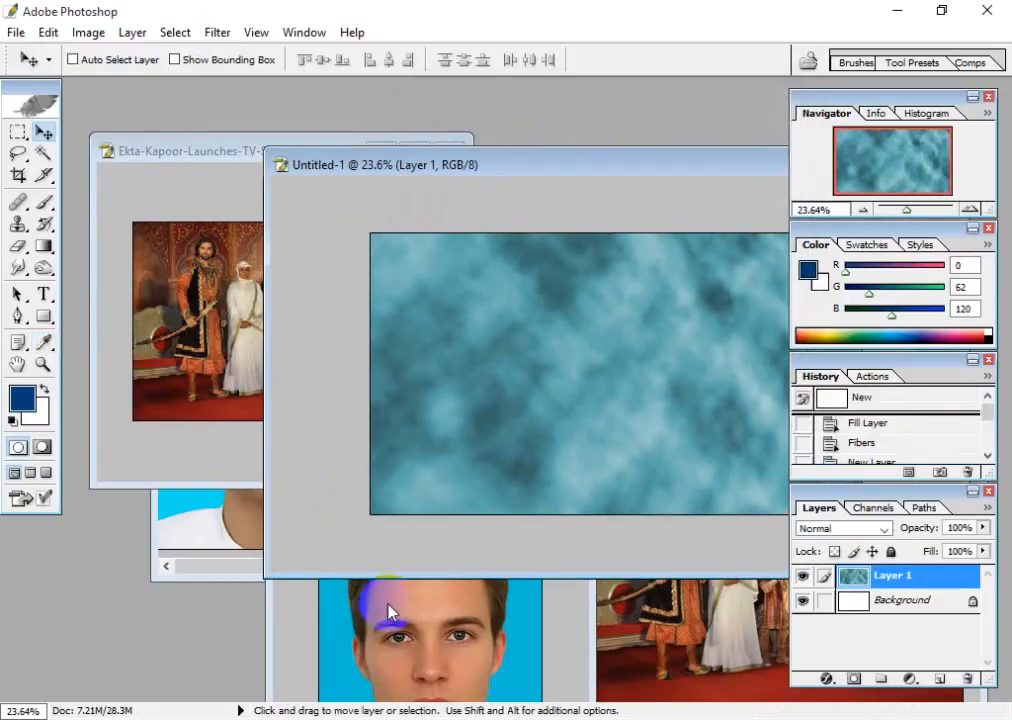
{"action": "left_click_drag", "start_coordinate": [506, 388], "coordinate": [499, 389]}
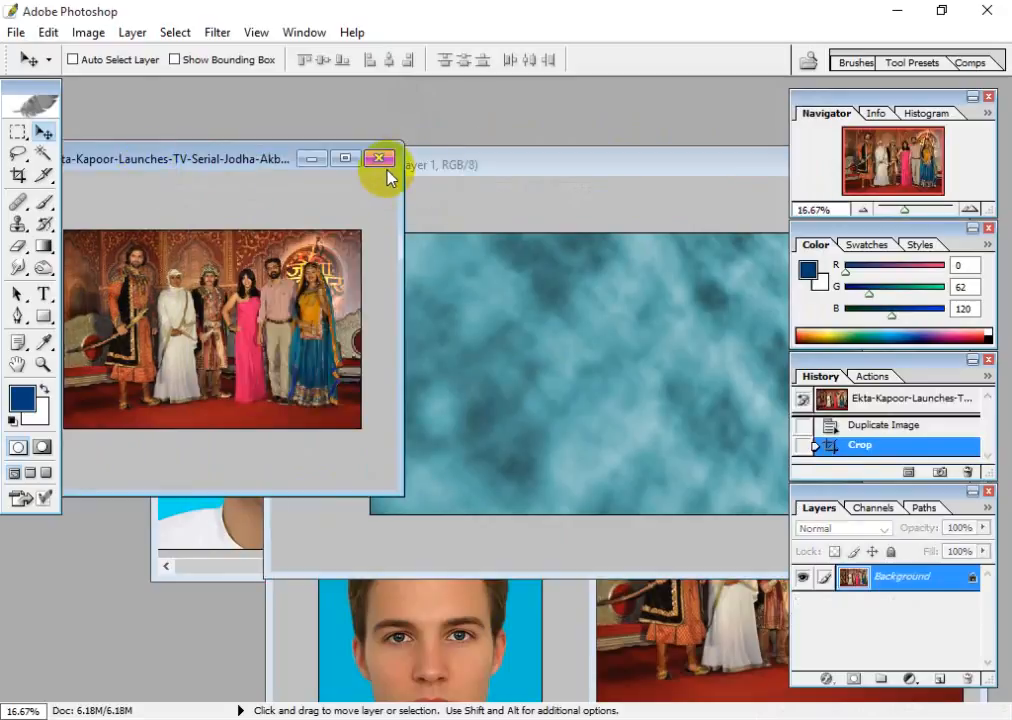
{"action": "left_click", "coordinate": [379, 158]}
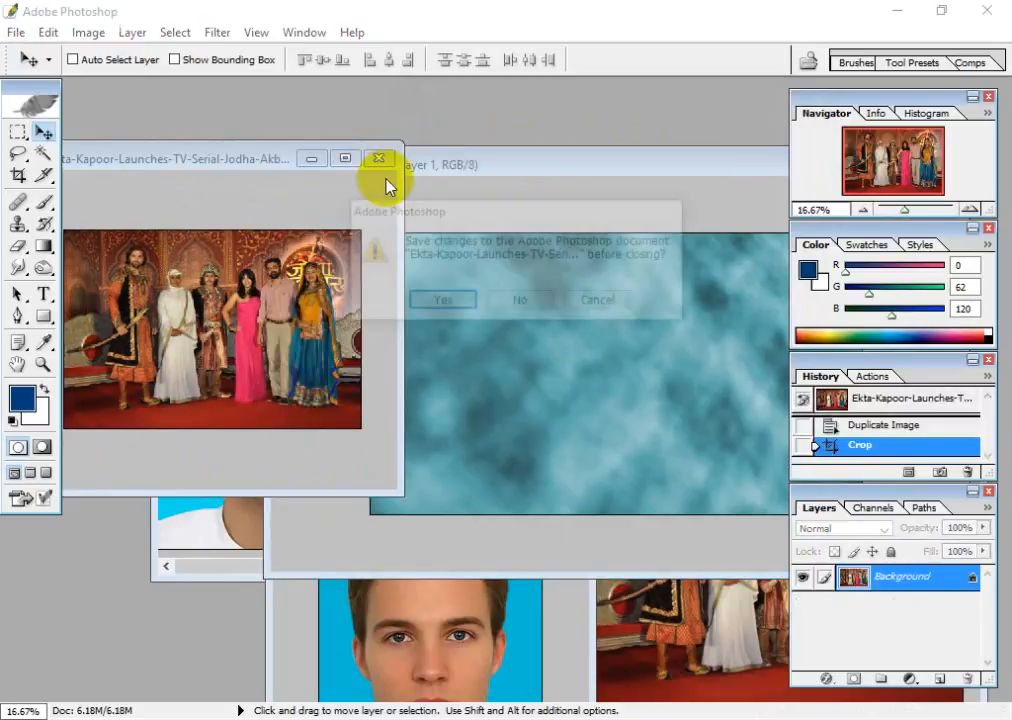
{"action": "left_click", "coordinate": [521, 302]}
Step: Arrange the floating windows so the portrait copy sits beside the cloud document
{"action": "left_click_drag", "start_coordinate": [610, 165], "coordinate": [428, 94]}
{"action": "left_click_drag", "start_coordinate": [683, 588], "coordinate": [380, 277]}
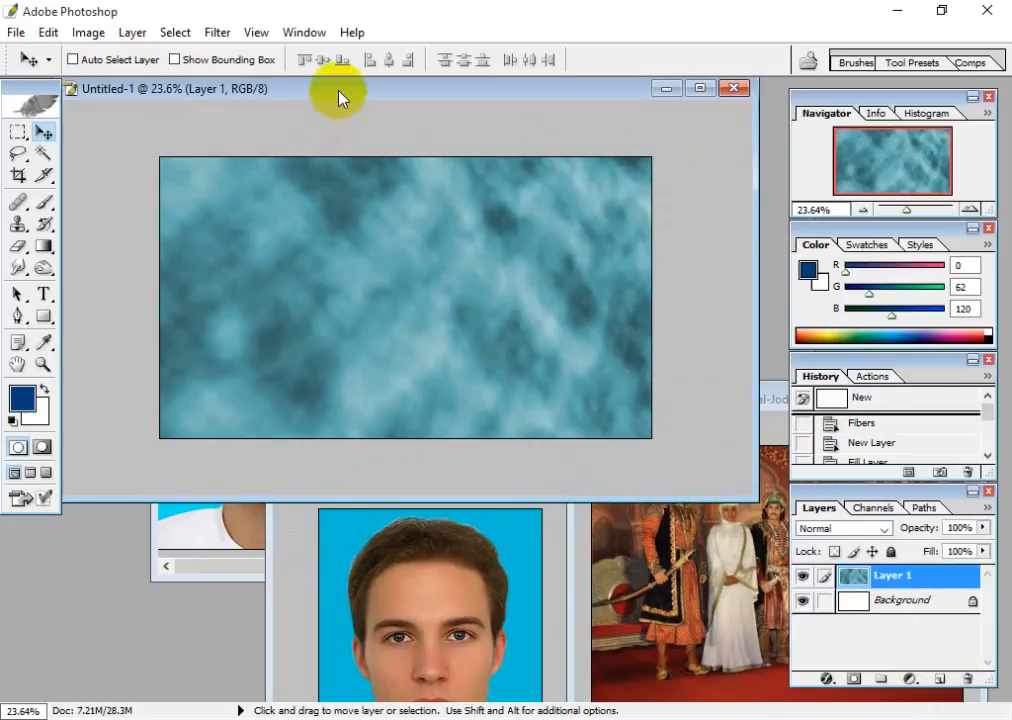
{"action": "left_click_drag", "start_coordinate": [338, 97], "coordinate": [585, 187]}
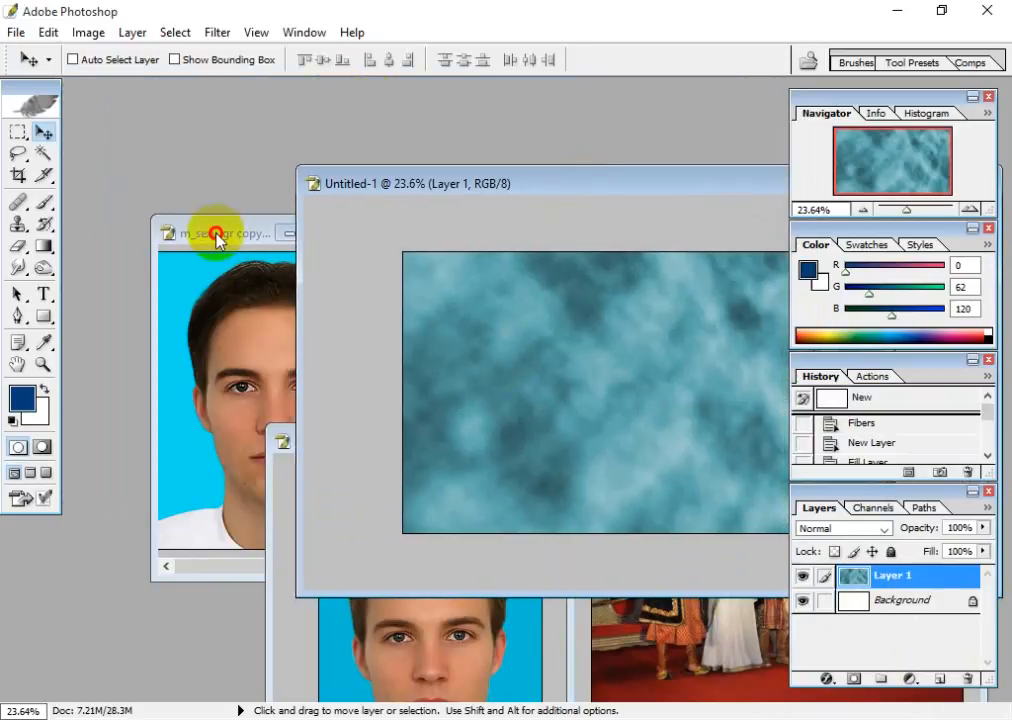
{"action": "left_click_drag", "start_coordinate": [218, 238], "coordinate": [162, 185]}
{"action": "left_click", "coordinate": [418, 289]}
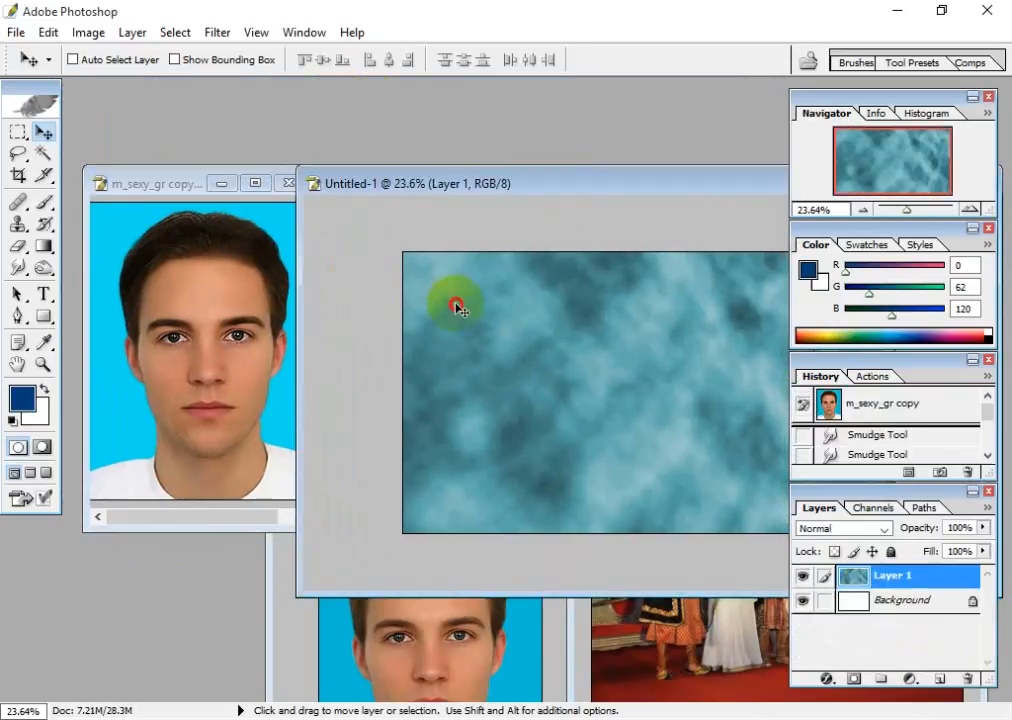
{"action": "left_click_drag", "start_coordinate": [535, 185], "coordinate": [460, 137]}
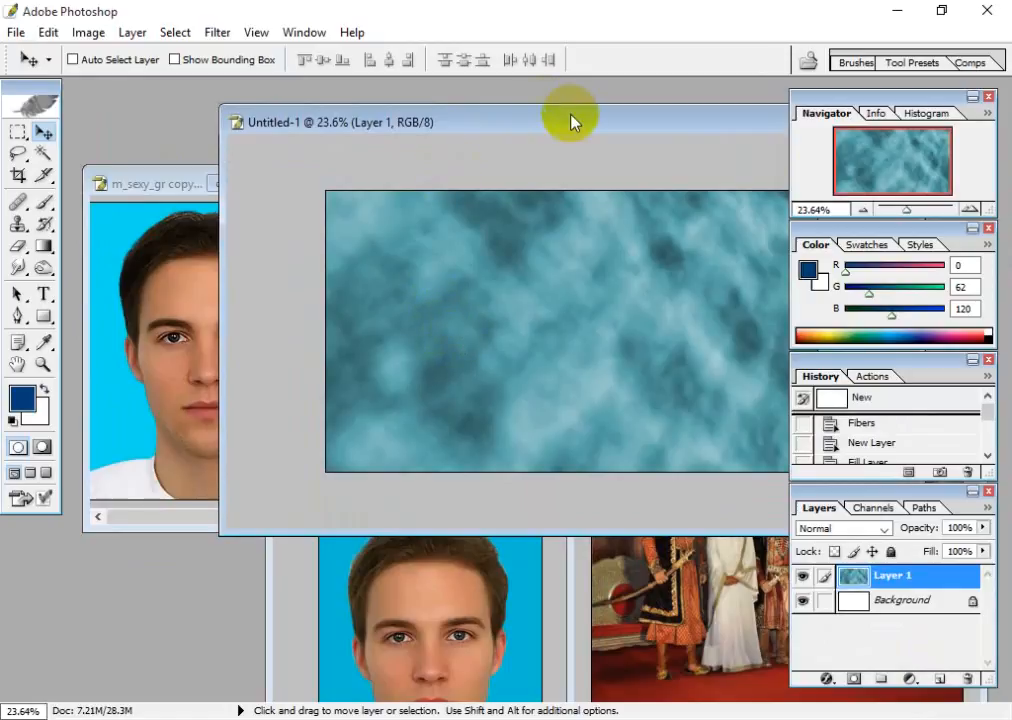
{"action": "left_click_drag", "start_coordinate": [571, 121], "coordinate": [439, 262]}
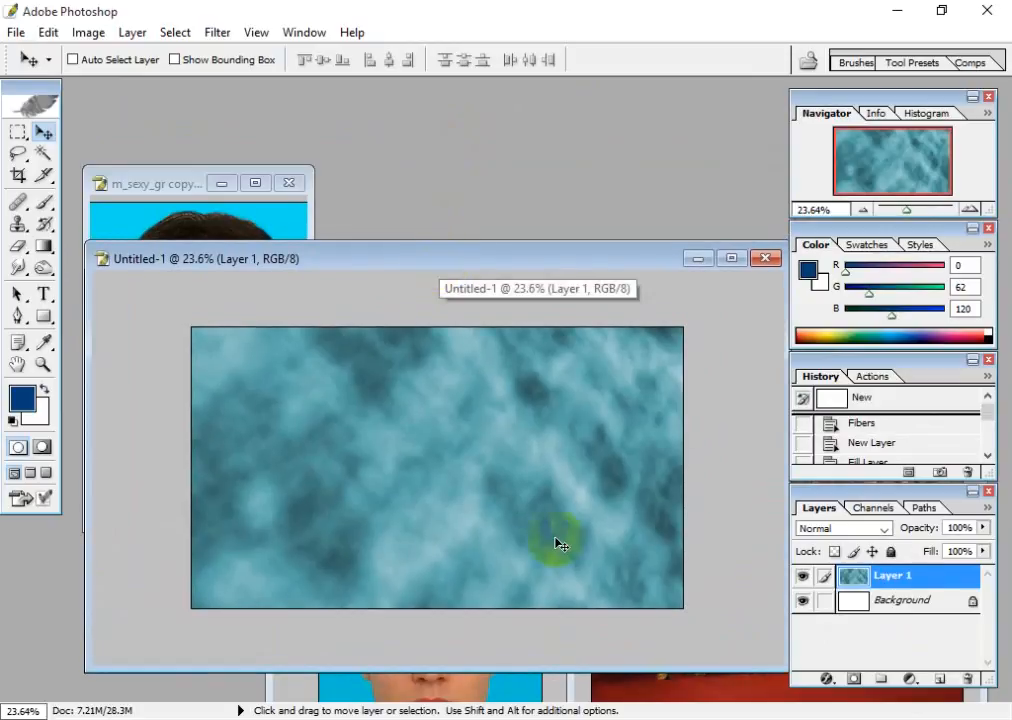
{"action": "left_click_drag", "start_coordinate": [570, 265], "coordinate": [705, 190]}
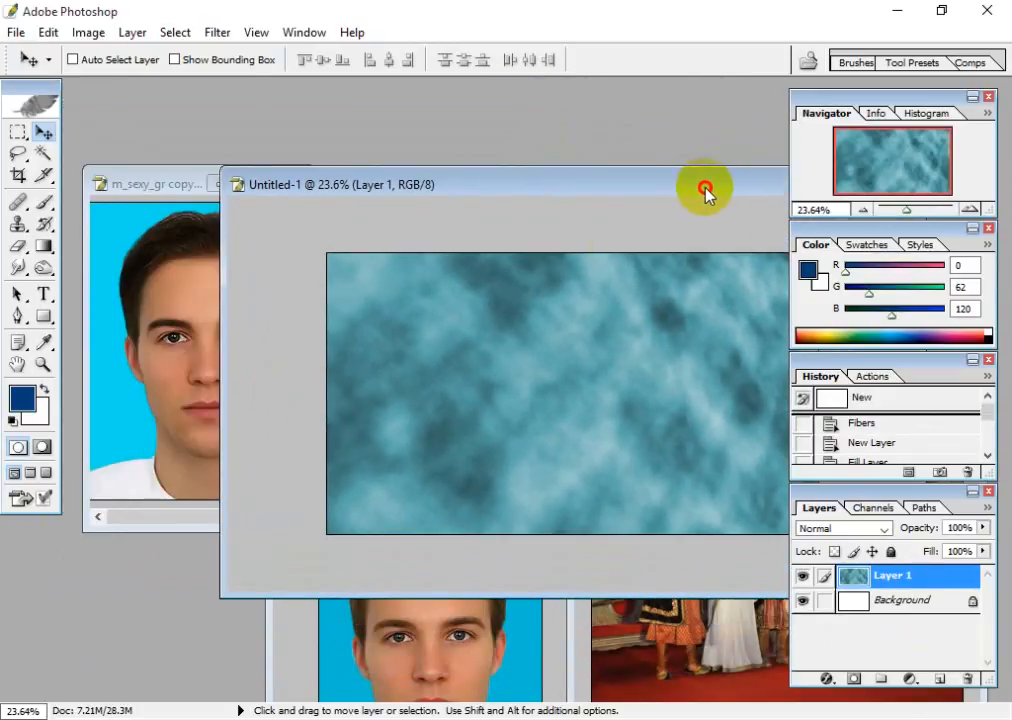
Step: Check the portrait copy, reactivate the Untitled-1 document and add a new layer above Layer 1
{"action": "left_click", "coordinate": [142, 339]}
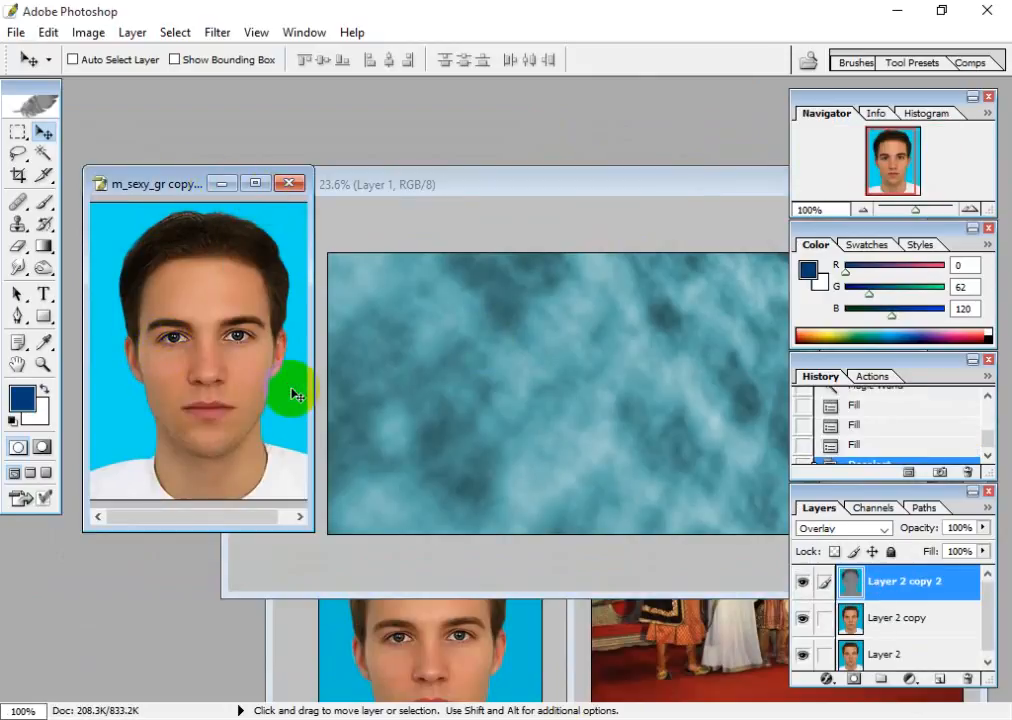
{"action": "left_click", "coordinate": [628, 413]}
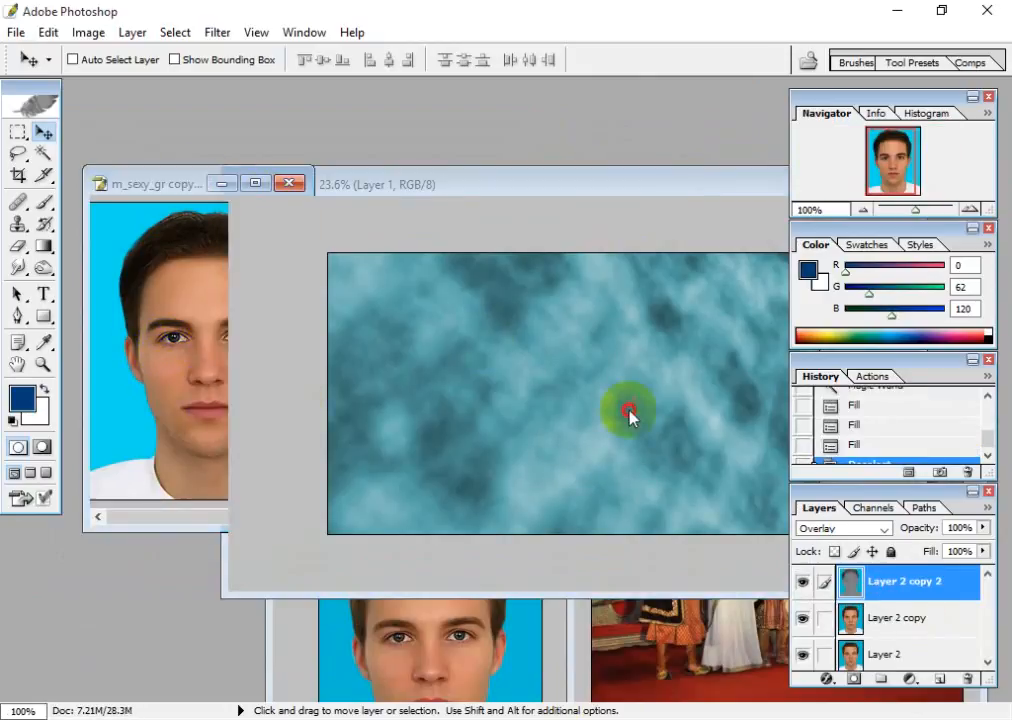
{"action": "left_click", "coordinate": [938, 676]}
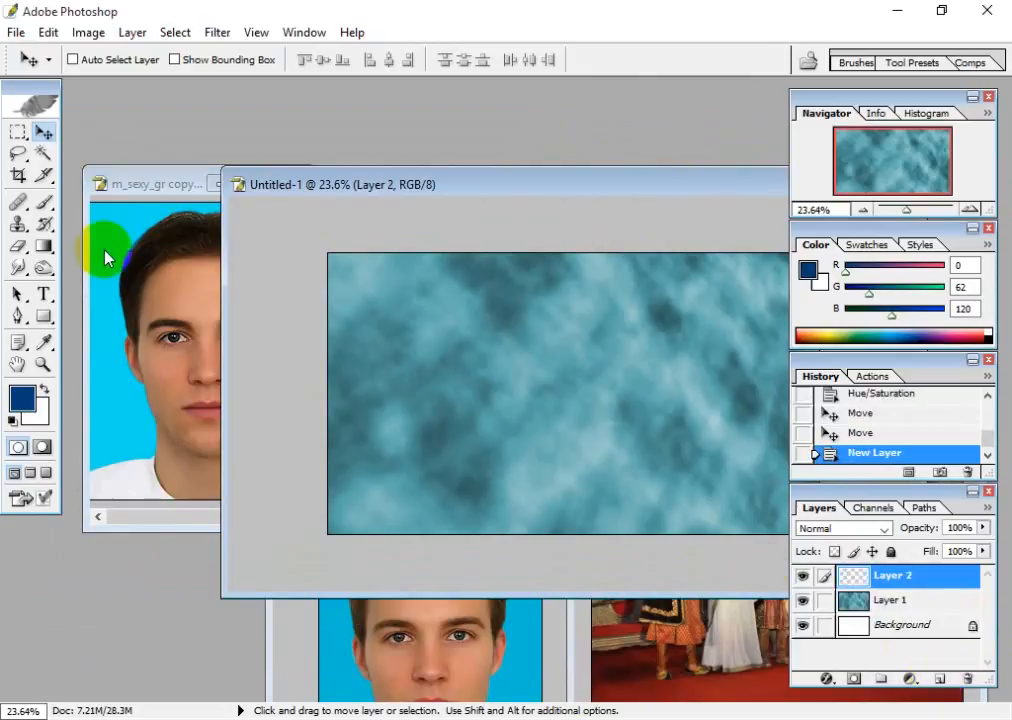
Step: Swap the foreground and background colors and set the background color to dark golden yellow D19902
{"action": "left_click", "coordinate": [40, 418]}
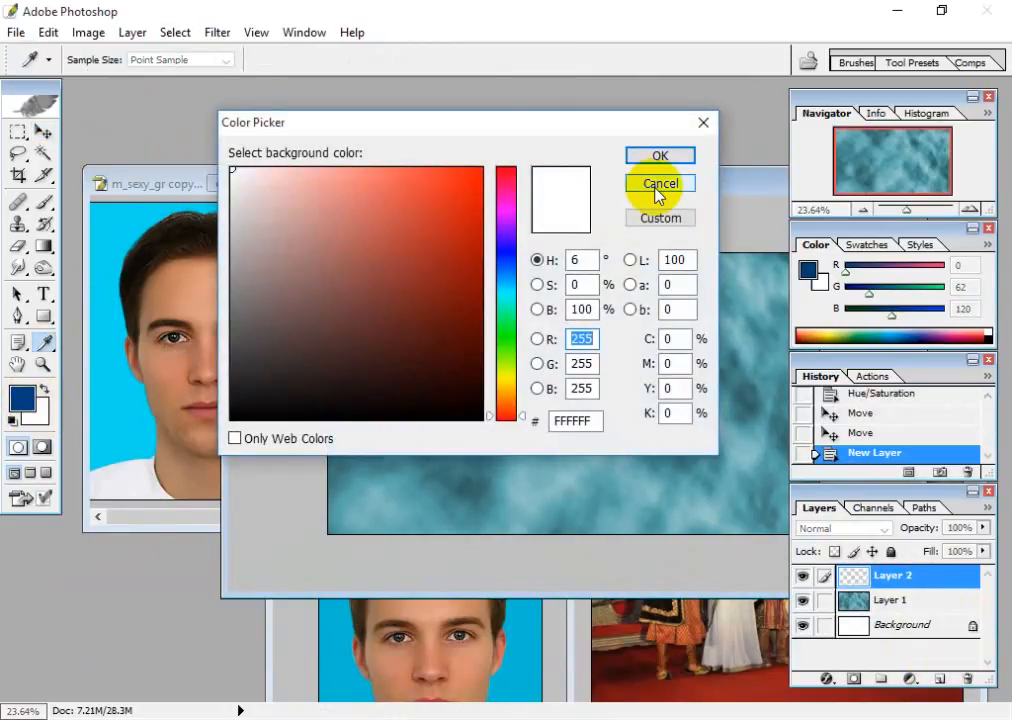
{"action": "left_click", "coordinate": [657, 186]}
{"action": "left_click", "coordinate": [44, 389]}
{"action": "left_click", "coordinate": [40, 418]}
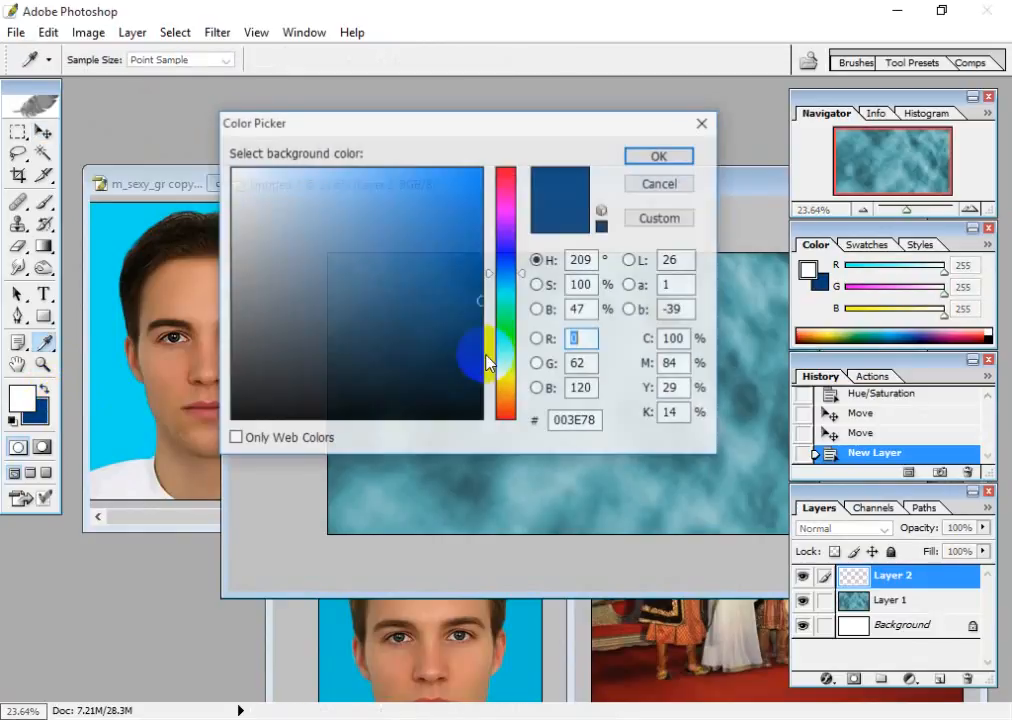
{"action": "left_click_drag", "start_coordinate": [506, 219], "coordinate": [508, 389]}
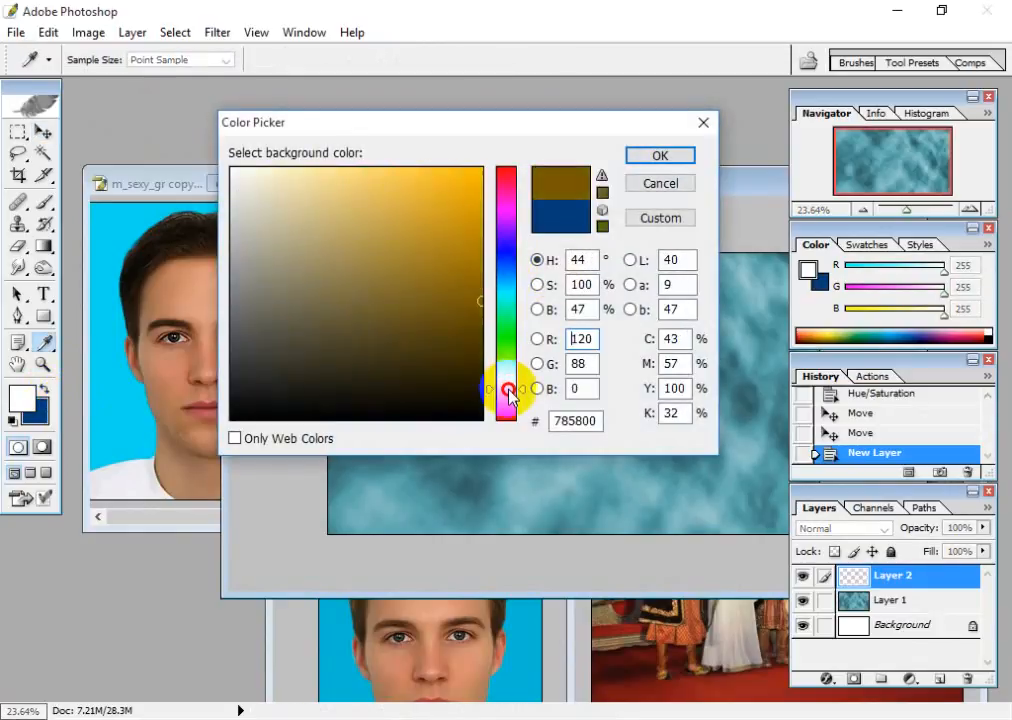
{"action": "left_click_drag", "start_coordinate": [458, 336], "coordinate": [479, 210]}
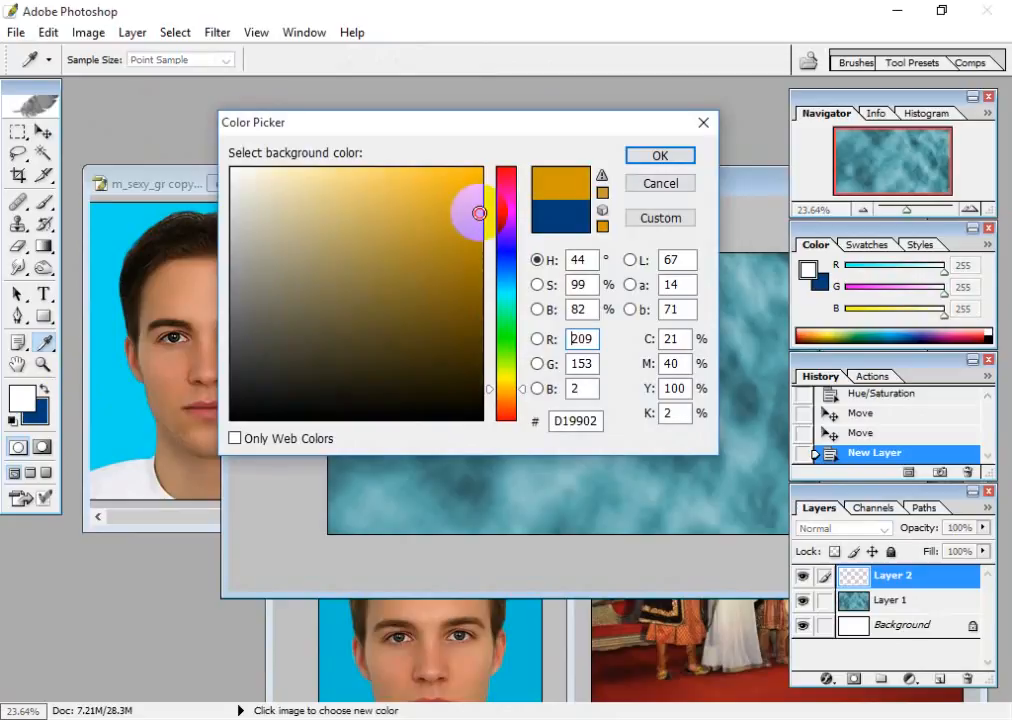
{"action": "left_click", "coordinate": [660, 157]}
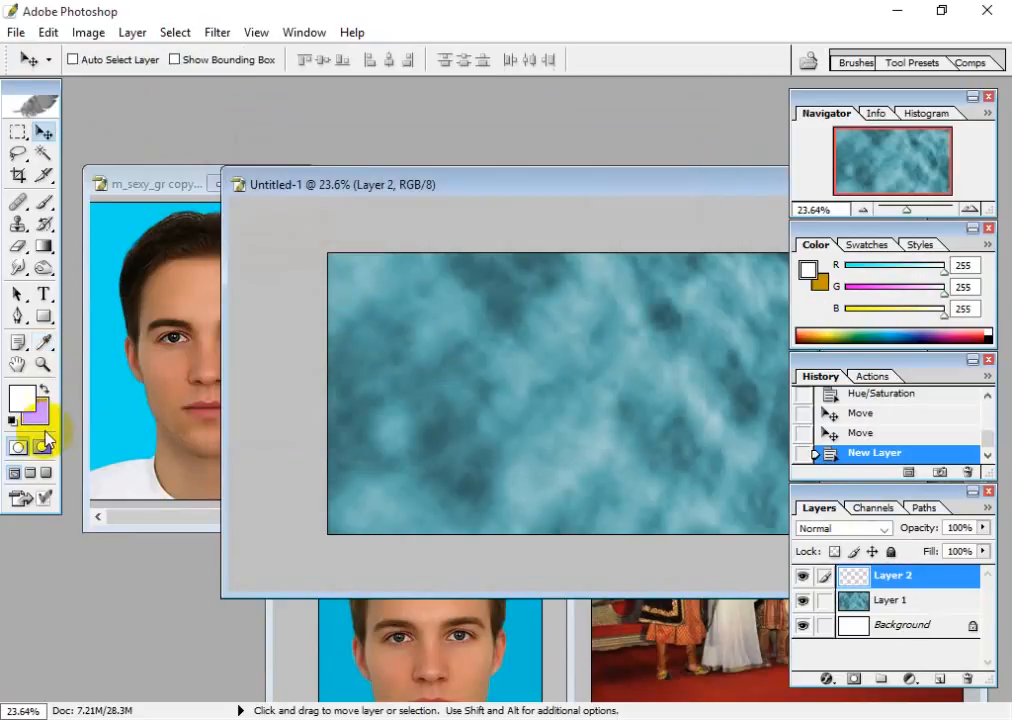
Step: Set the foreground color to golden yellow (R 255, G 186, B 0) and fill Layer 2 with the dark golden background color
{"action": "left_click", "coordinate": [22, 400]}
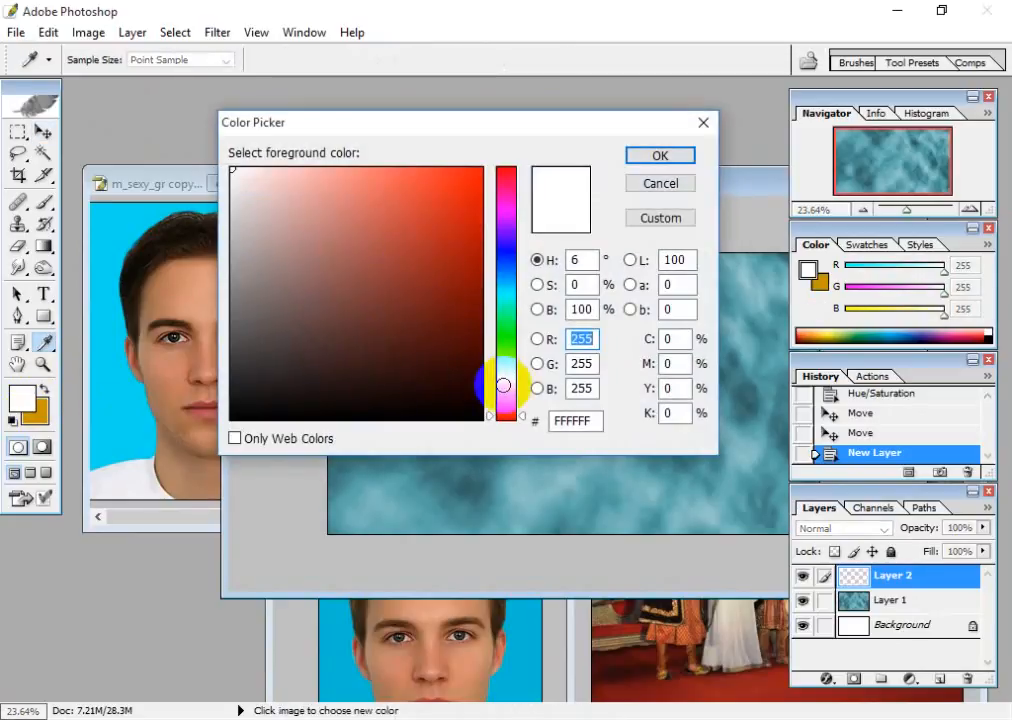
{"action": "left_click", "coordinate": [42, 414]}
{"action": "left_click", "coordinate": [473, 177]}
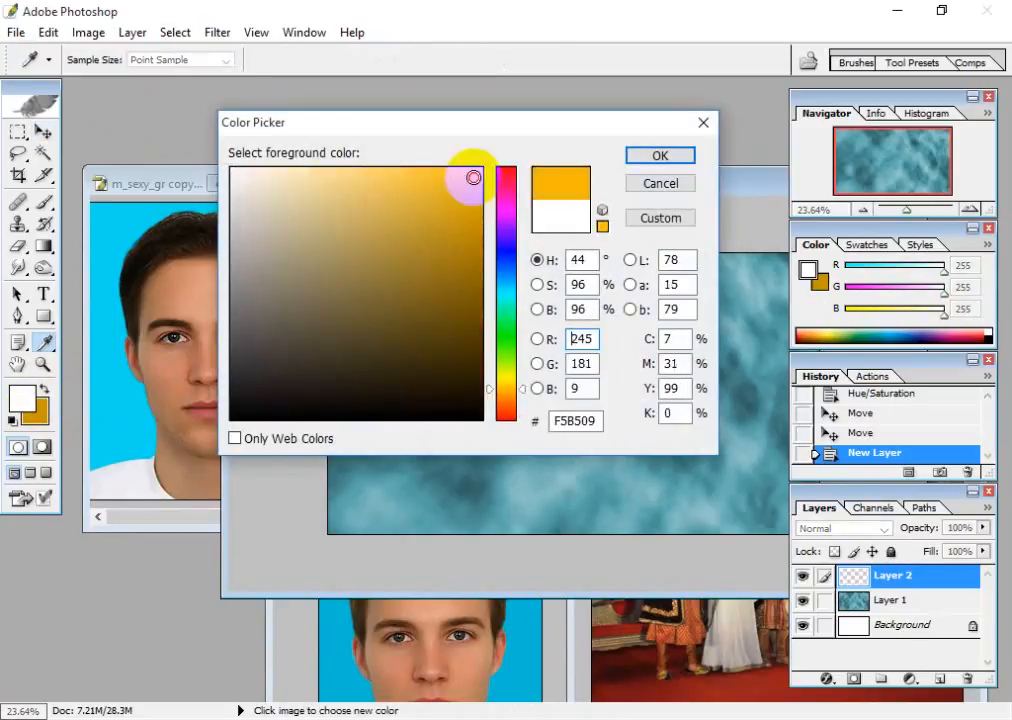
{"action": "left_click", "coordinate": [658, 157]}
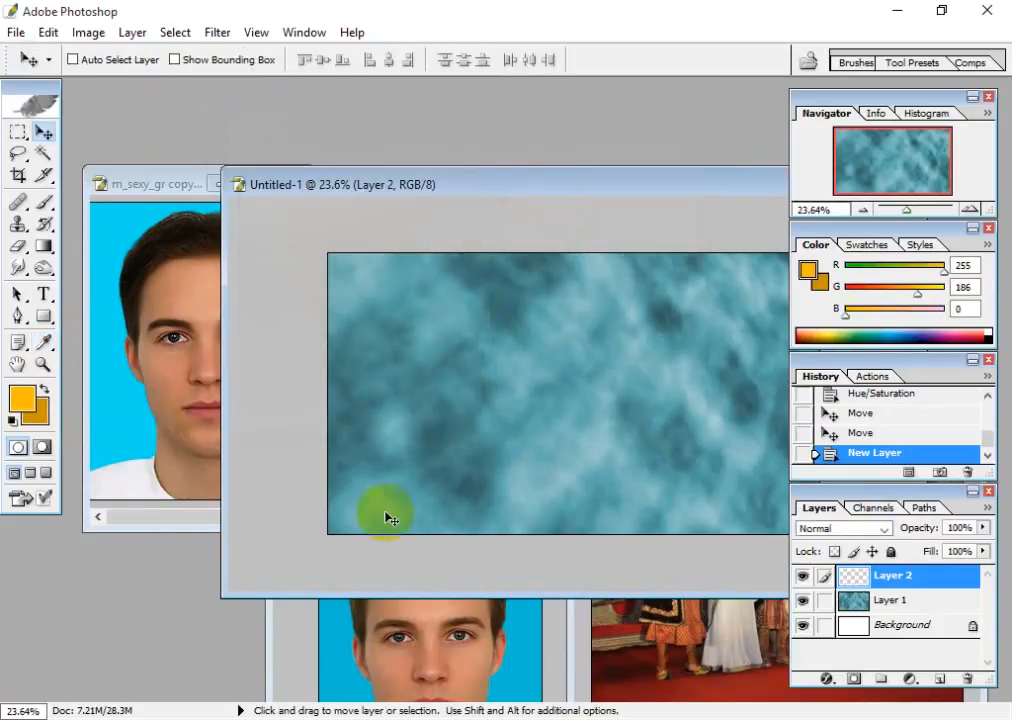
{"action": "key", "text": "alt+BackSpace"}
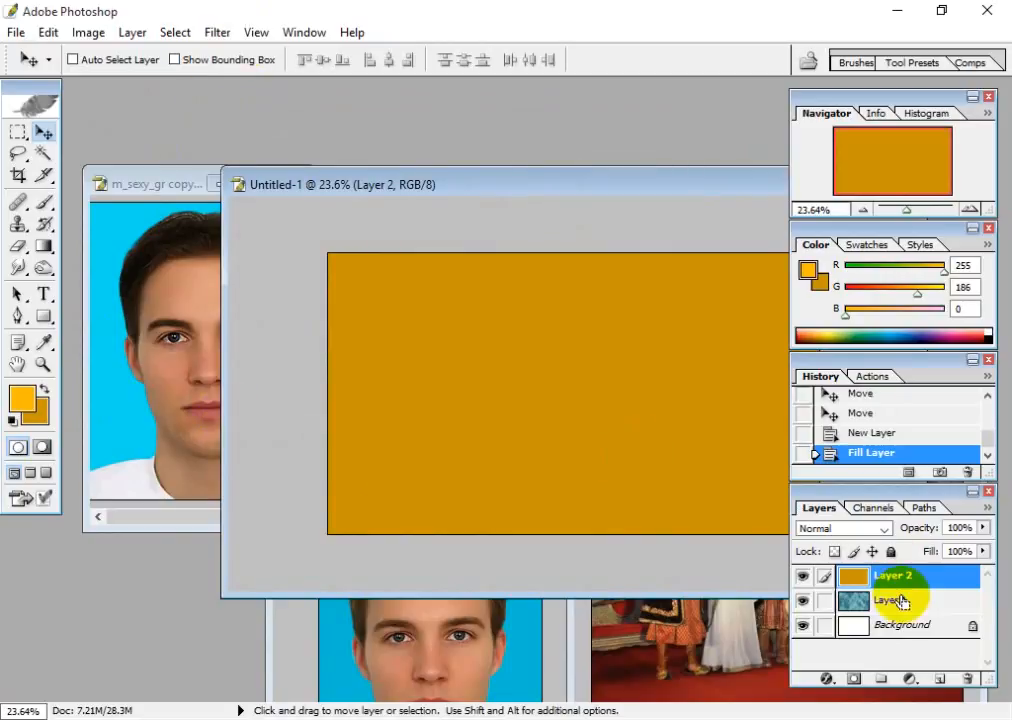
{"action": "key", "text": "ctrl+z"}
{"action": "key", "text": "ctrl+BackSpace"}
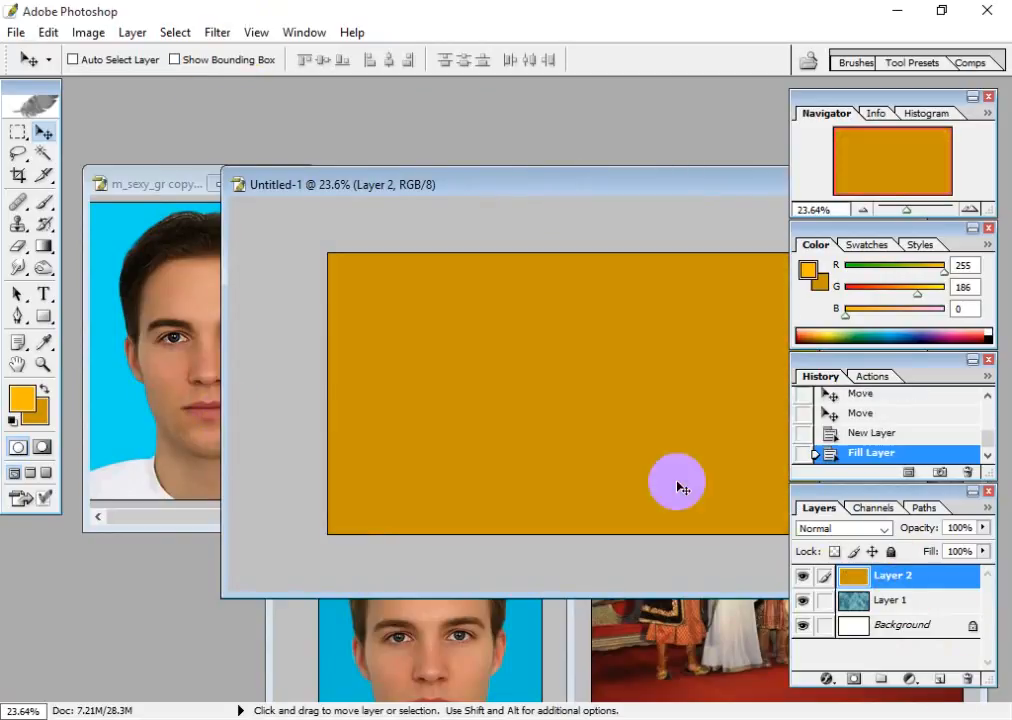
Step: Apply the Fibers render filter to Layer 2 with Variance 16.0 and Strength 4.0
{"action": "left_click", "coordinate": [217, 32]}
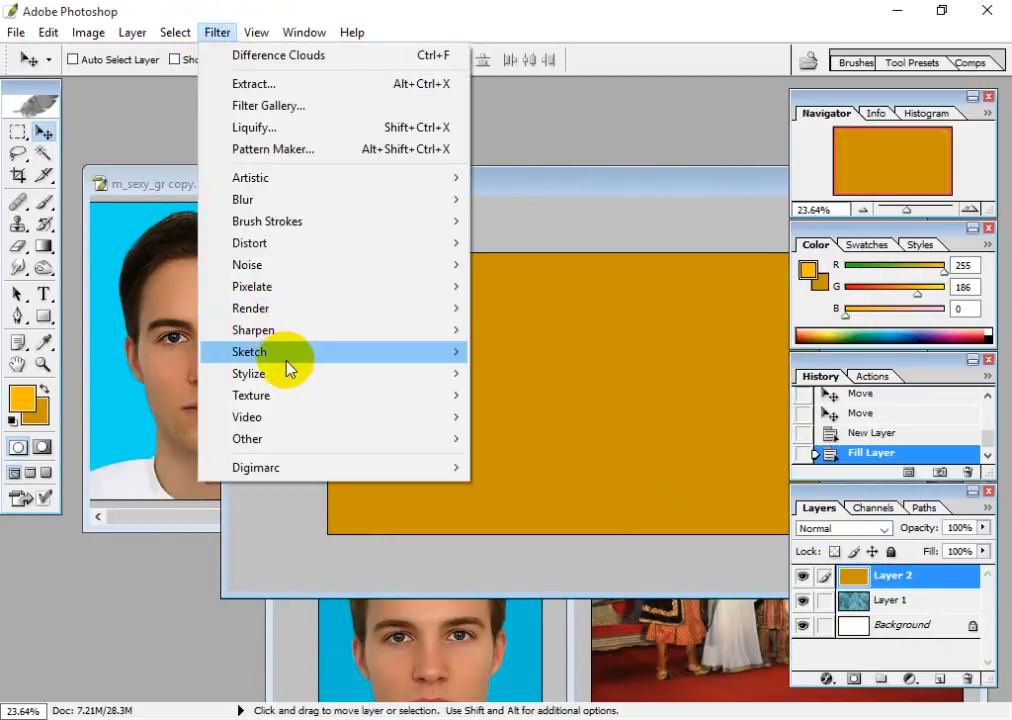
{"action": "mouse_move", "coordinate": [287, 310]}
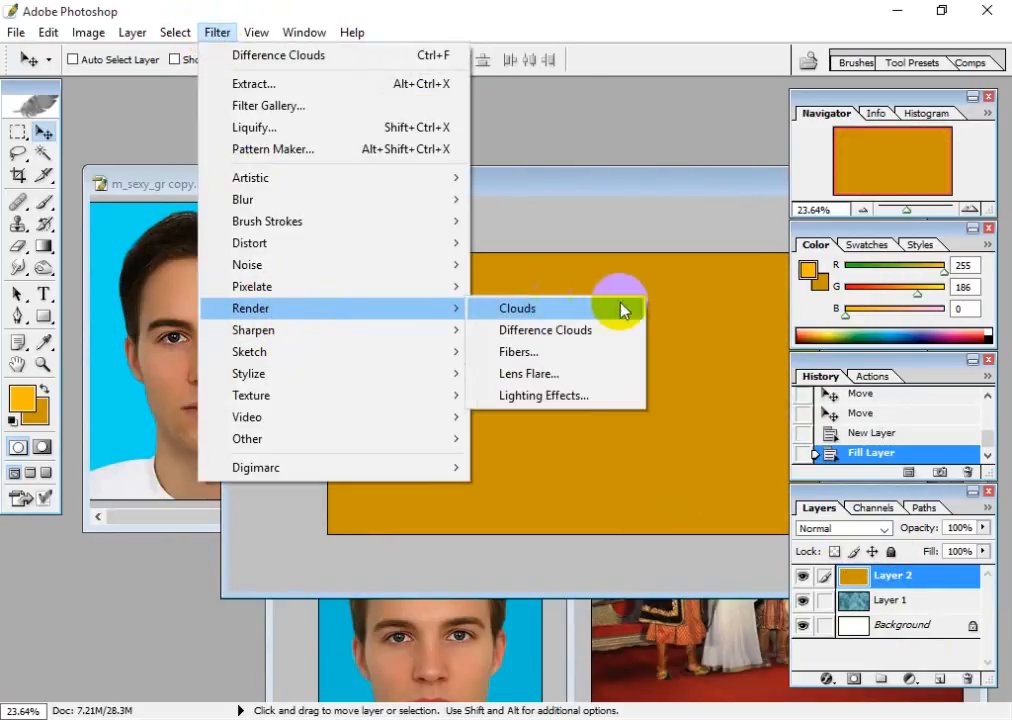
{"action": "left_click", "coordinate": [594, 351]}
{"action": "left_click_drag", "start_coordinate": [452, 235], "coordinate": [514, 261]}
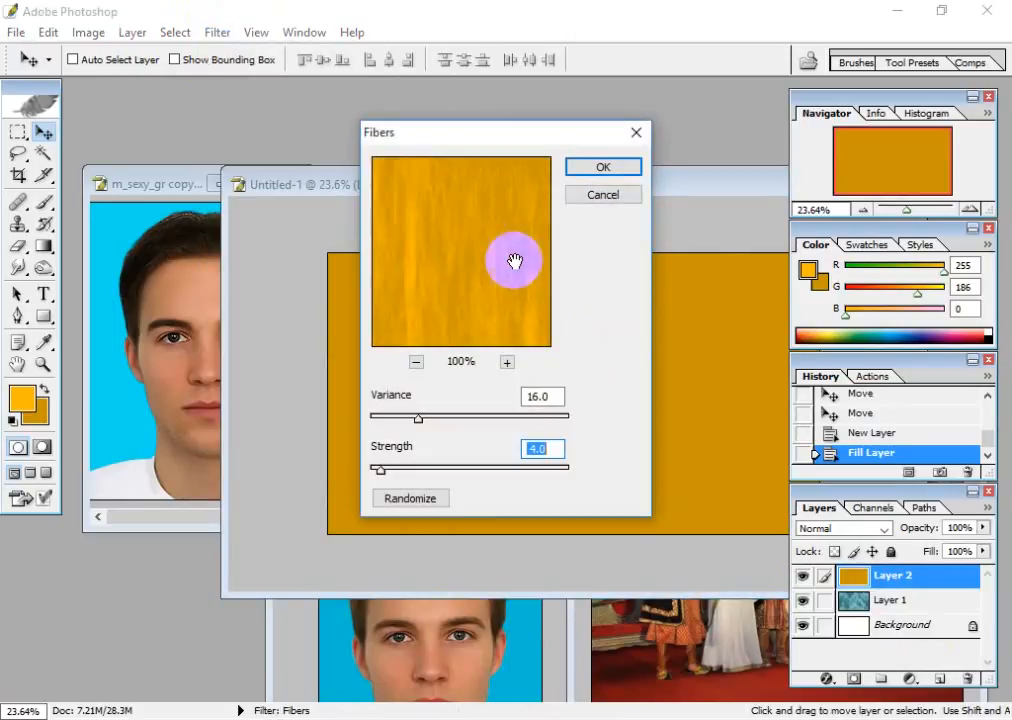
{"action": "left_click", "coordinate": [598, 172]}
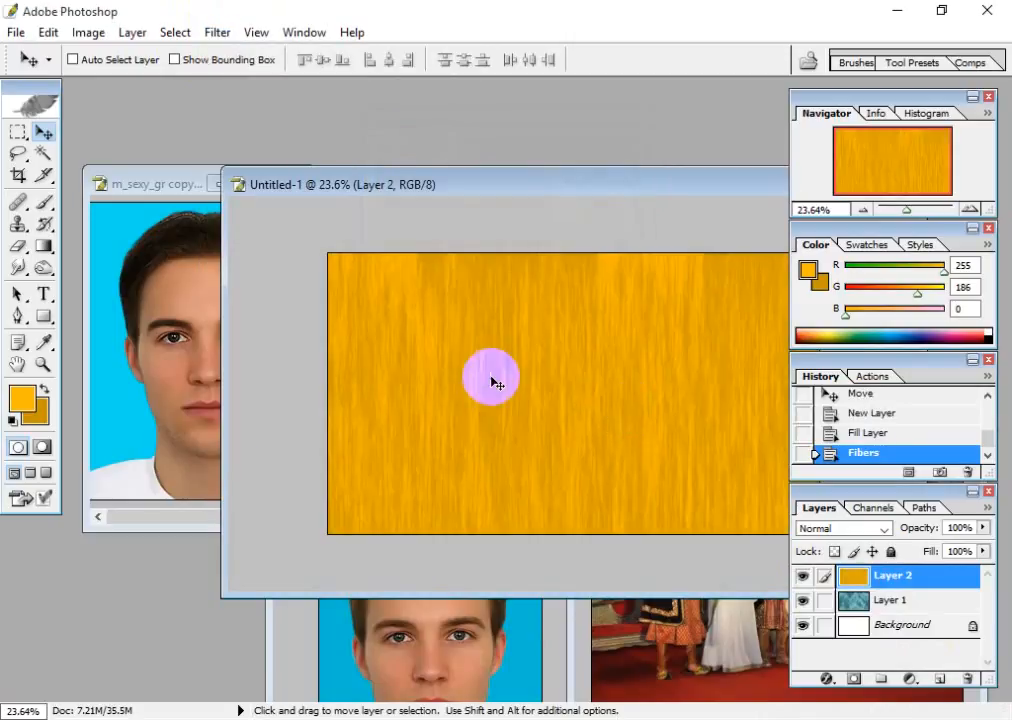
Step: Move Untitled-1 aside, maximize the portrait copy and merge its two upper layers down into Layer 2
{"action": "left_click", "coordinate": [215, 192]}
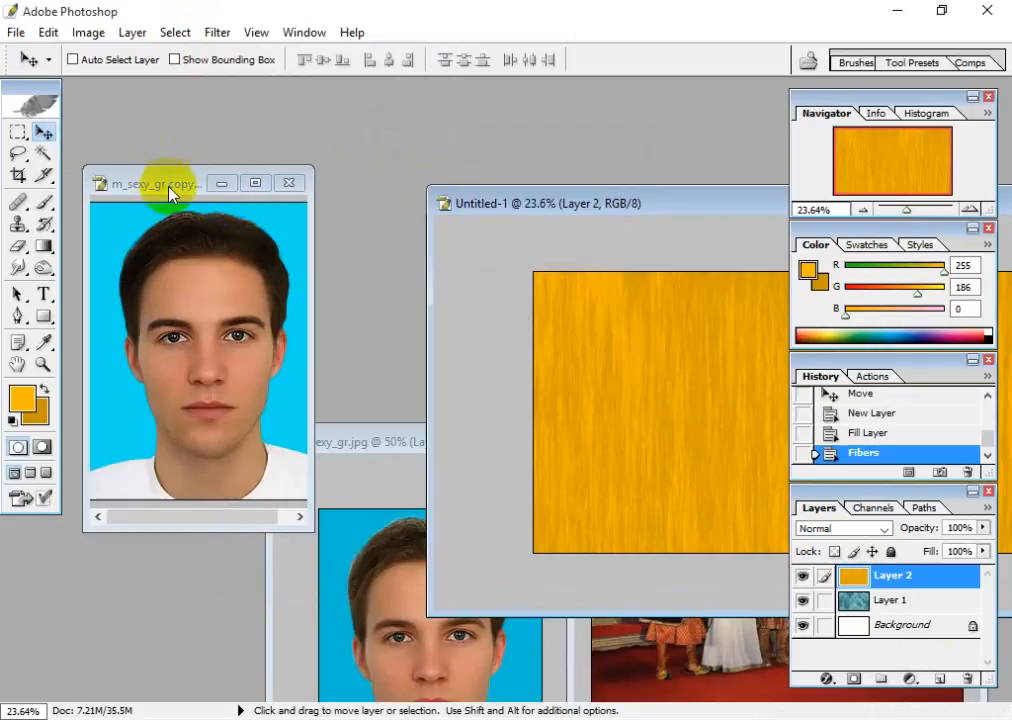
{"action": "left_click", "coordinate": [248, 185]}
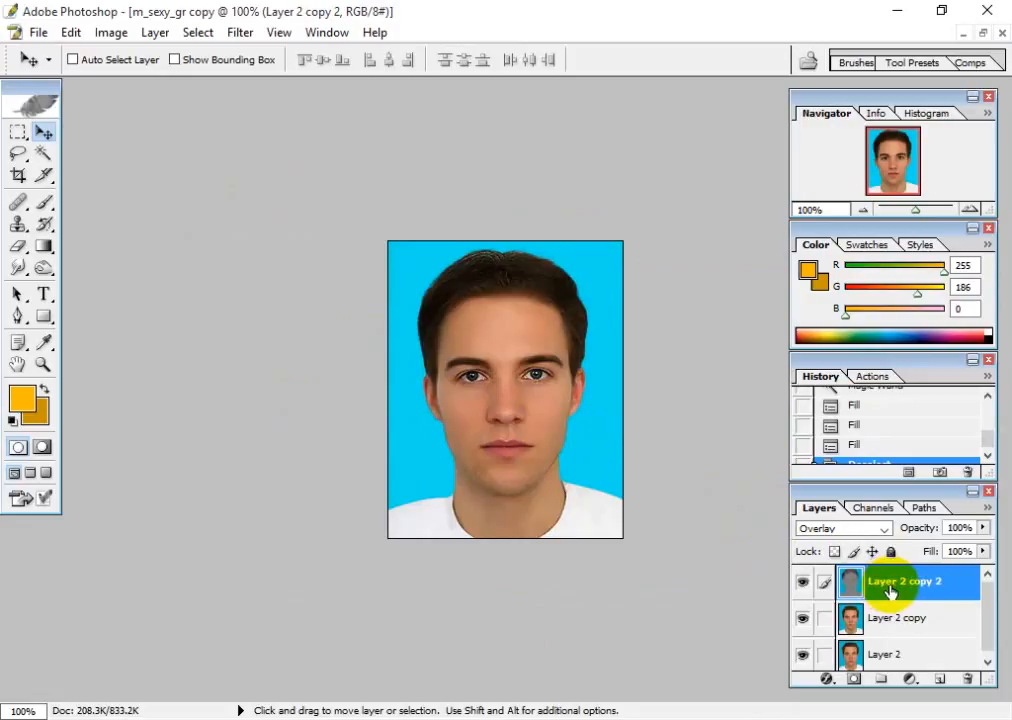
{"action": "key", "text": "ctrl+e"}
{"action": "key", "text": "ctrl+e"}
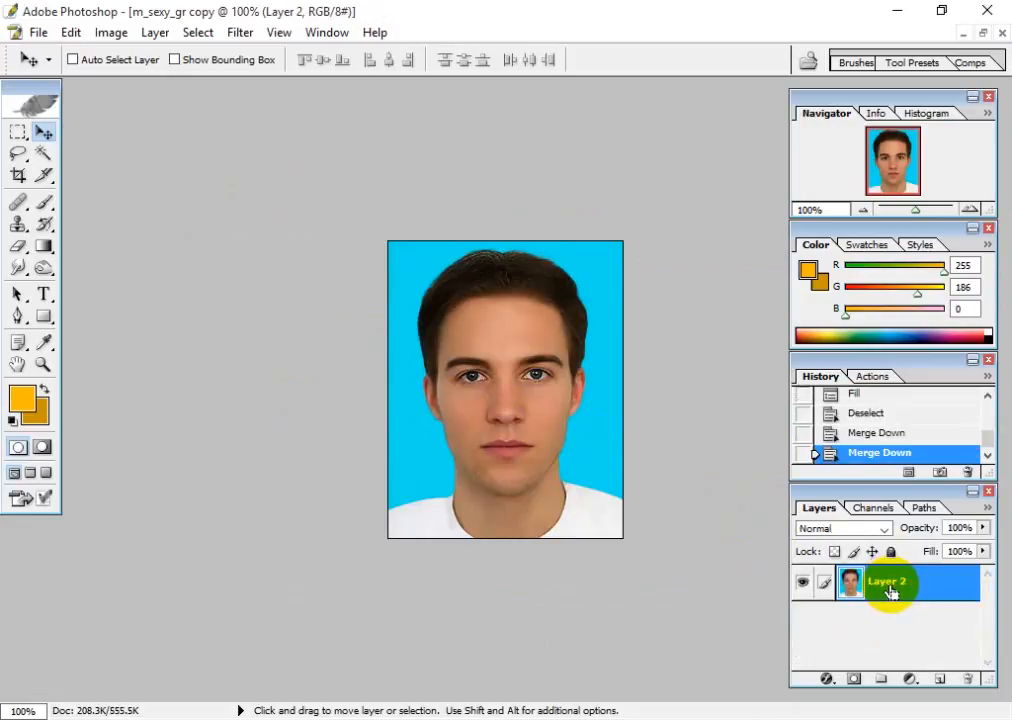
Step: Select the portrait's blue background with the Magic Wand at tolerance 32, delete it and deselect
{"action": "key", "text": "ctrl+plus"}
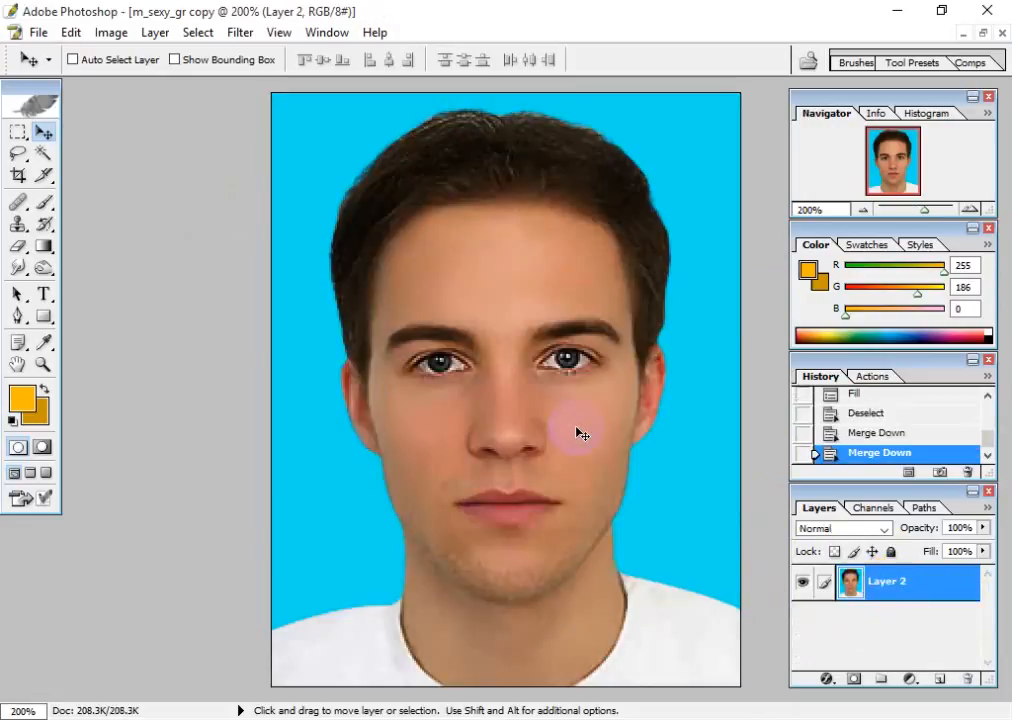
{"action": "left_click", "coordinate": [44, 154]}
{"action": "left_click", "coordinate": [321, 154]}
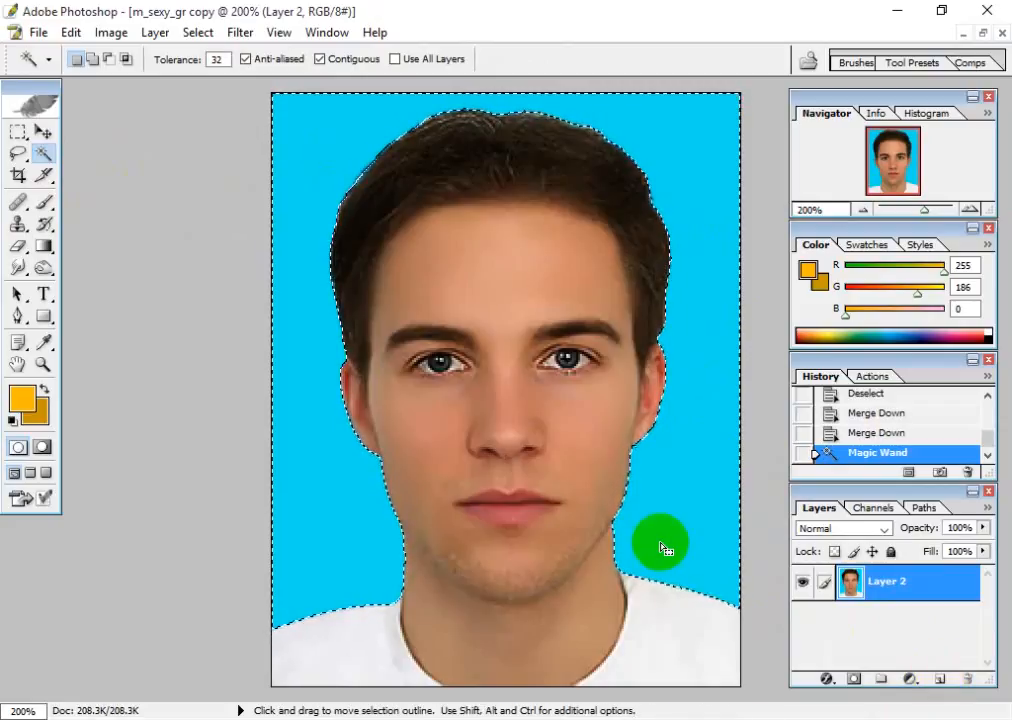
{"action": "key", "text": "Delete"}
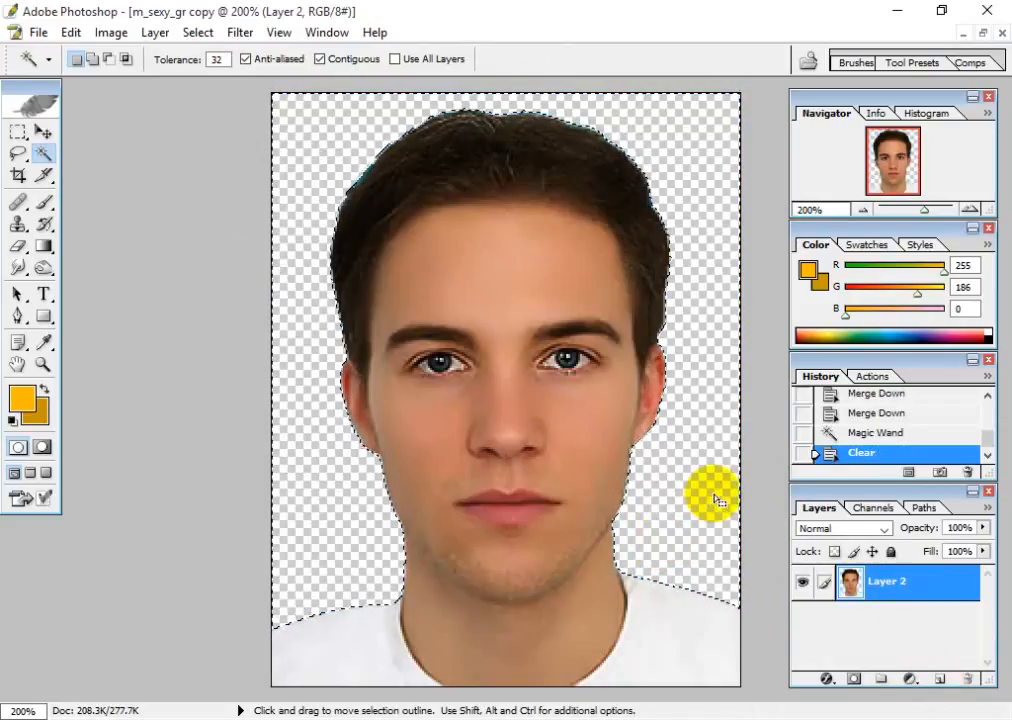
{"action": "key", "text": "ctrl+d"}
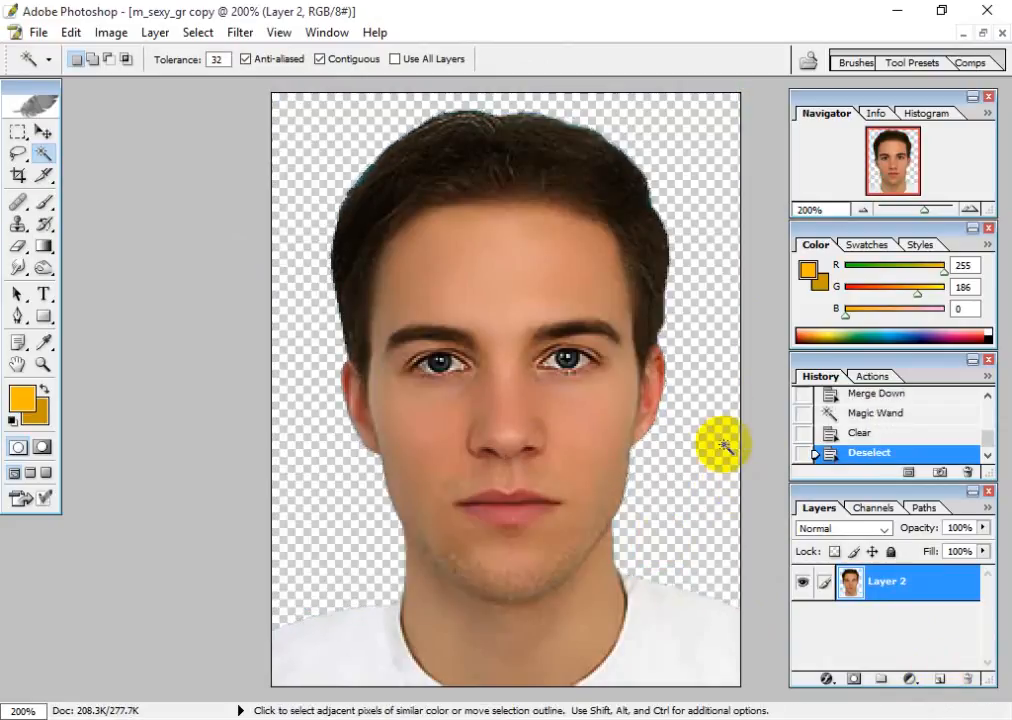
Step: Restore the portrait copy to an enlarged floating window and arrange it beside the Untitled-1 fibers document
{"action": "left_click", "coordinate": [982, 33]}
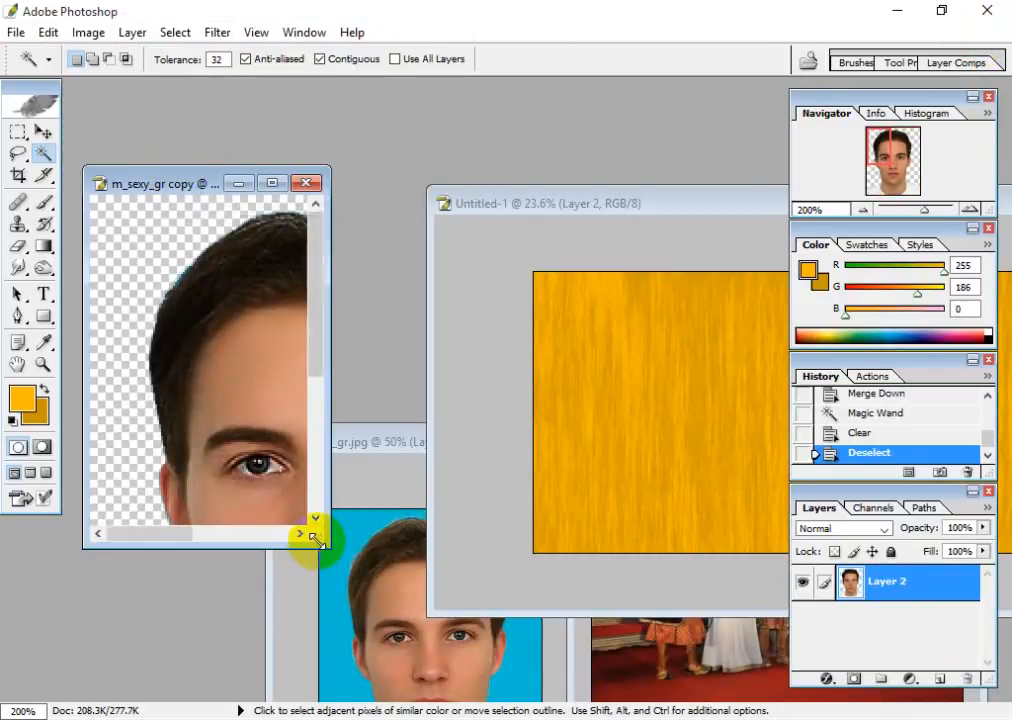
{"action": "left_click_drag", "start_coordinate": [326, 544], "coordinate": [463, 695]}
{"action": "left_click", "coordinate": [45, 132]}
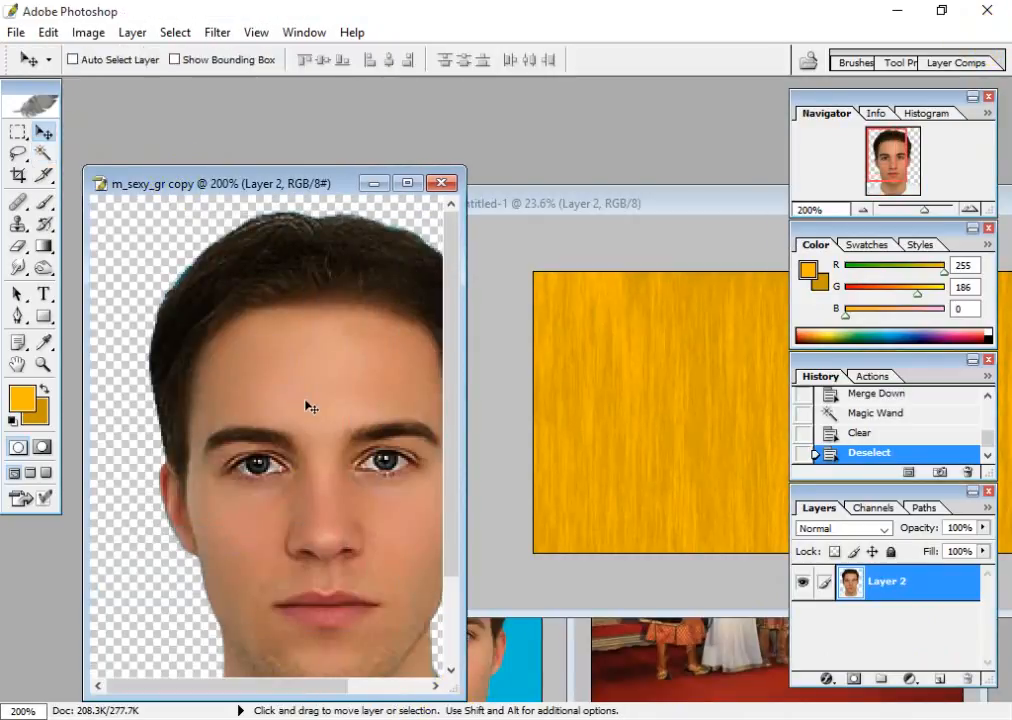
{"action": "left_click_drag", "start_coordinate": [336, 190], "coordinate": [323, 153]}
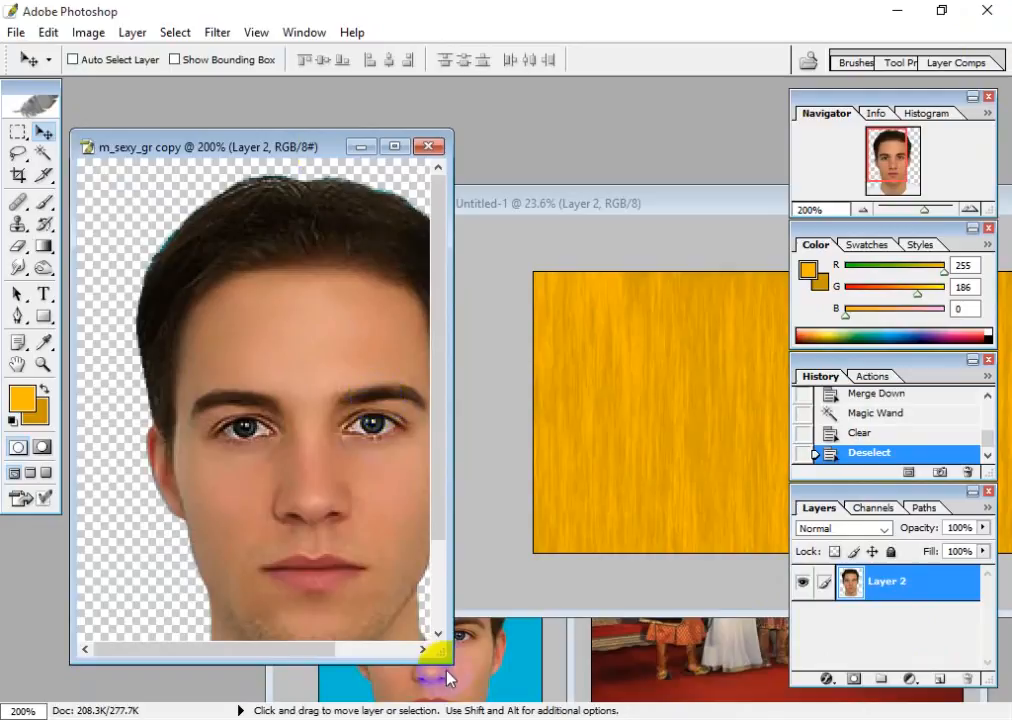
{"action": "left_click_drag", "start_coordinate": [438, 651], "coordinate": [549, 700]}
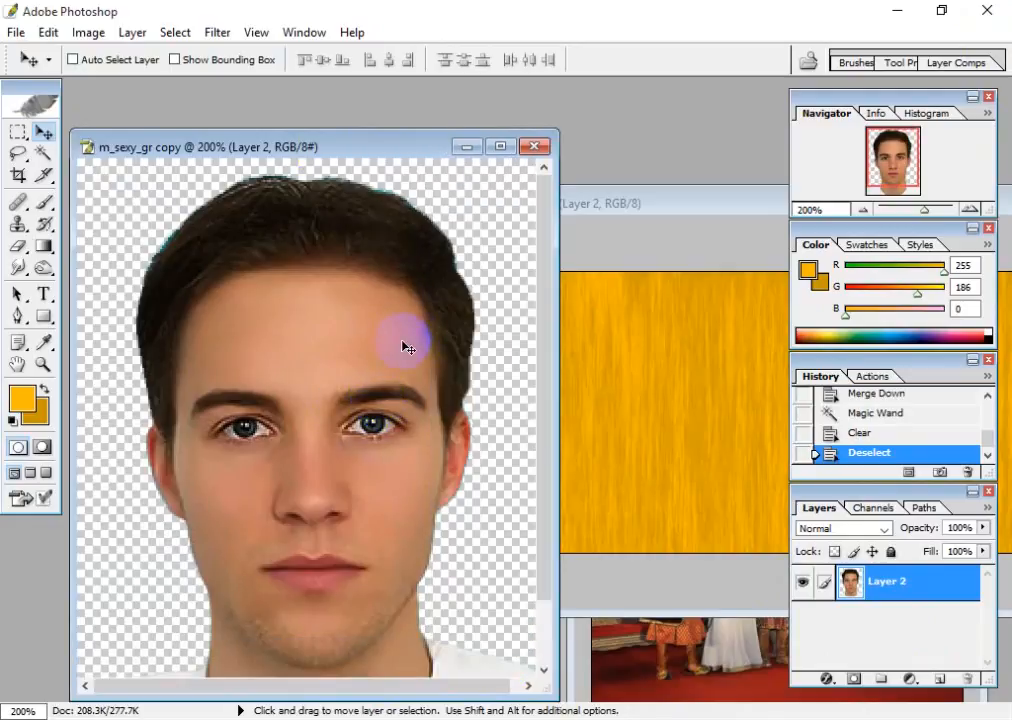
{"action": "left_click", "coordinate": [605, 358]}
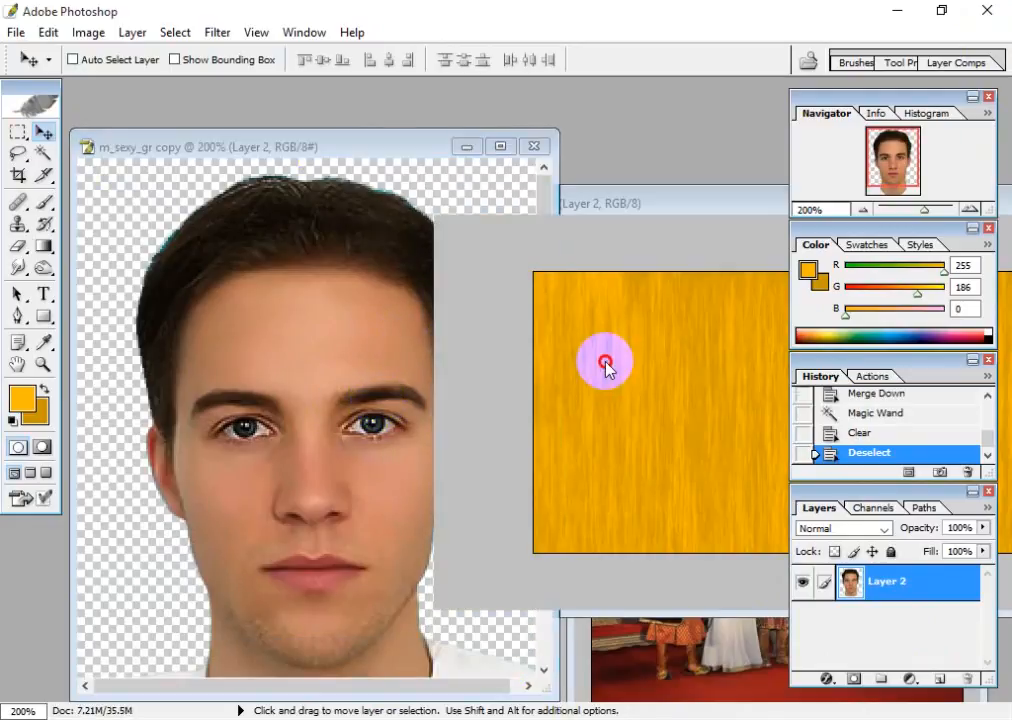
{"action": "left_click_drag", "start_coordinate": [633, 207], "coordinate": [714, 197]}
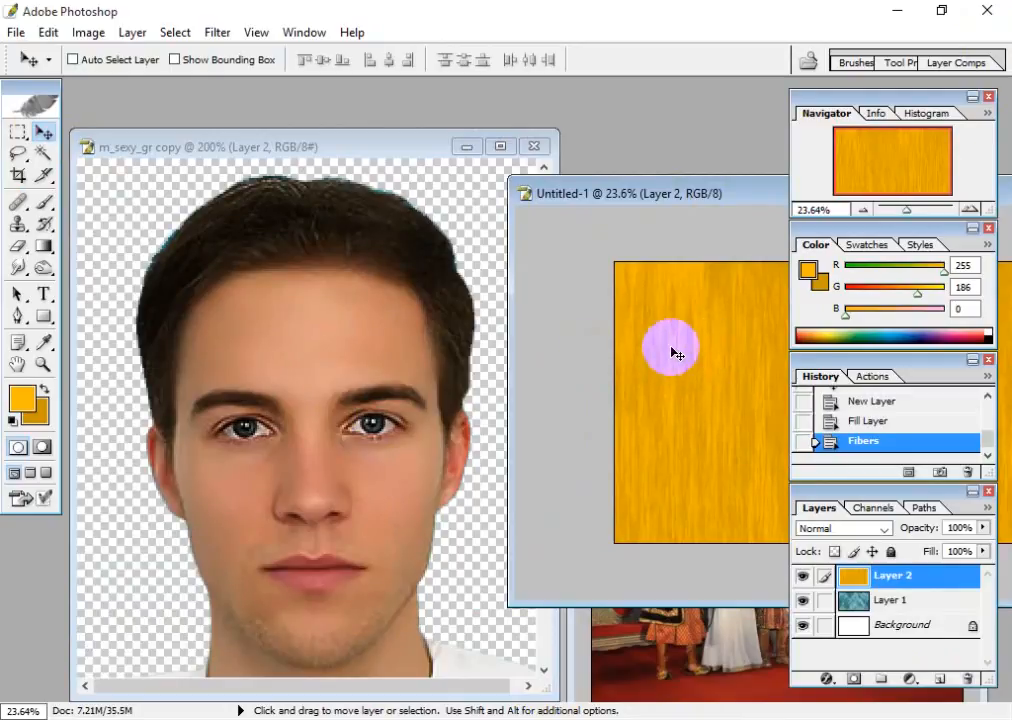
Step: Copy the golden fibers layer into the portrait document and place it beneath the cut-out portrait layer
{"action": "left_click_drag", "start_coordinate": [675, 353], "coordinate": [440, 215]}
{"action": "left_click", "coordinate": [500, 147]}
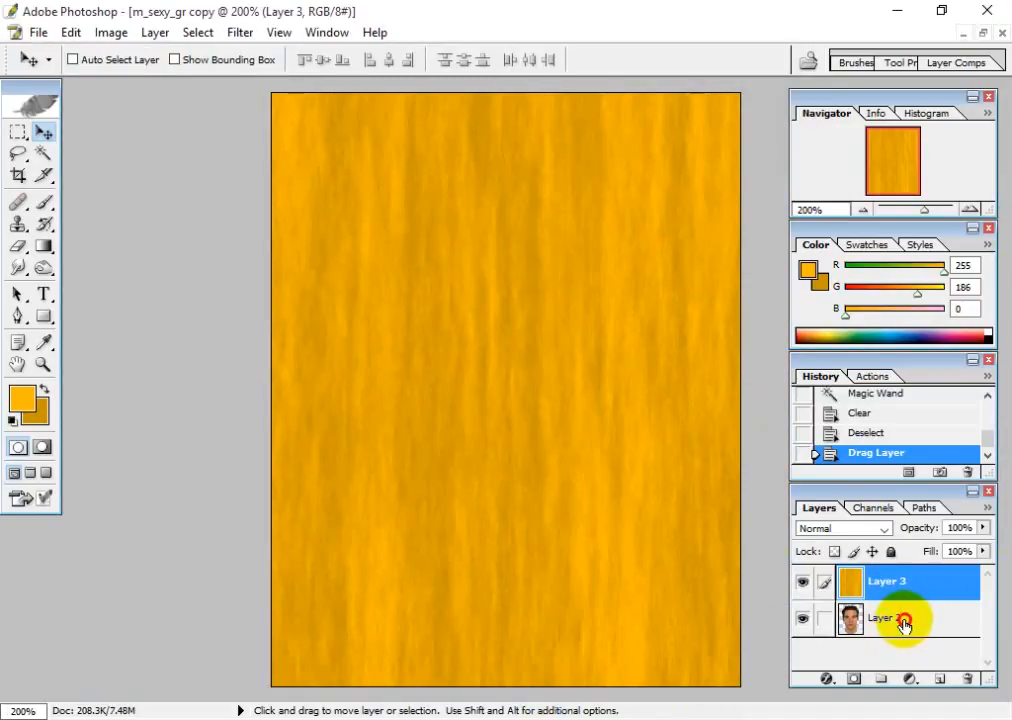
{"action": "left_click_drag", "start_coordinate": [903, 623], "coordinate": [874, 580]}
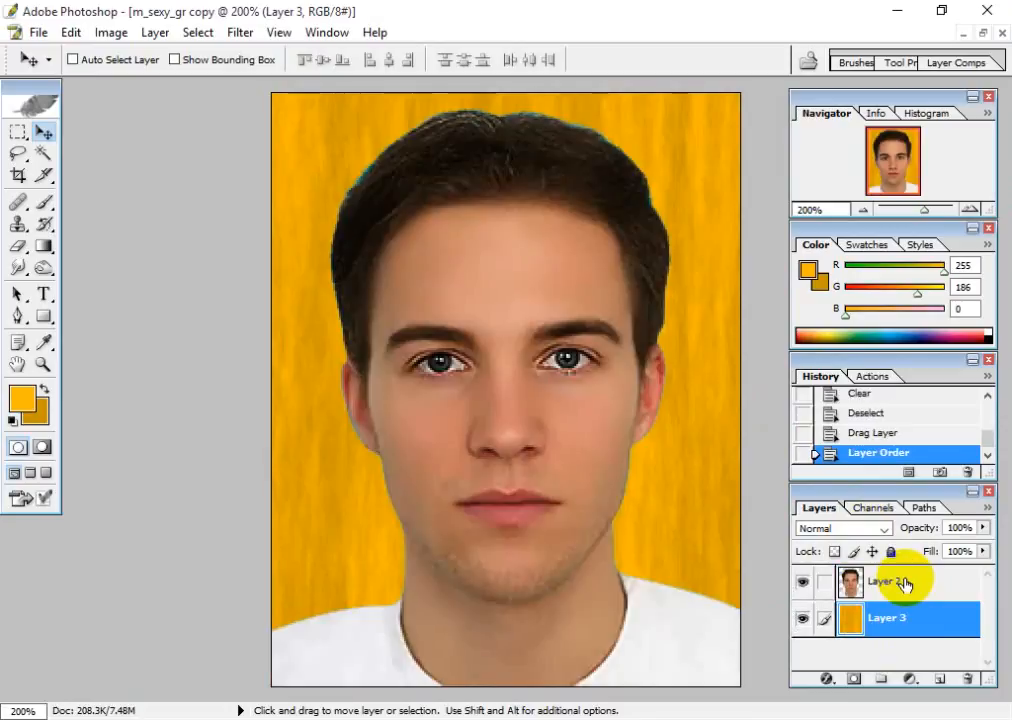
Step: Scale down the fibers layer proportionally with Free Transform and reposition it so it still covers the whole background behind the portrait
{"action": "key", "text": "ctrl+minus"}
{"action": "key", "text": "ctrl+minus"}
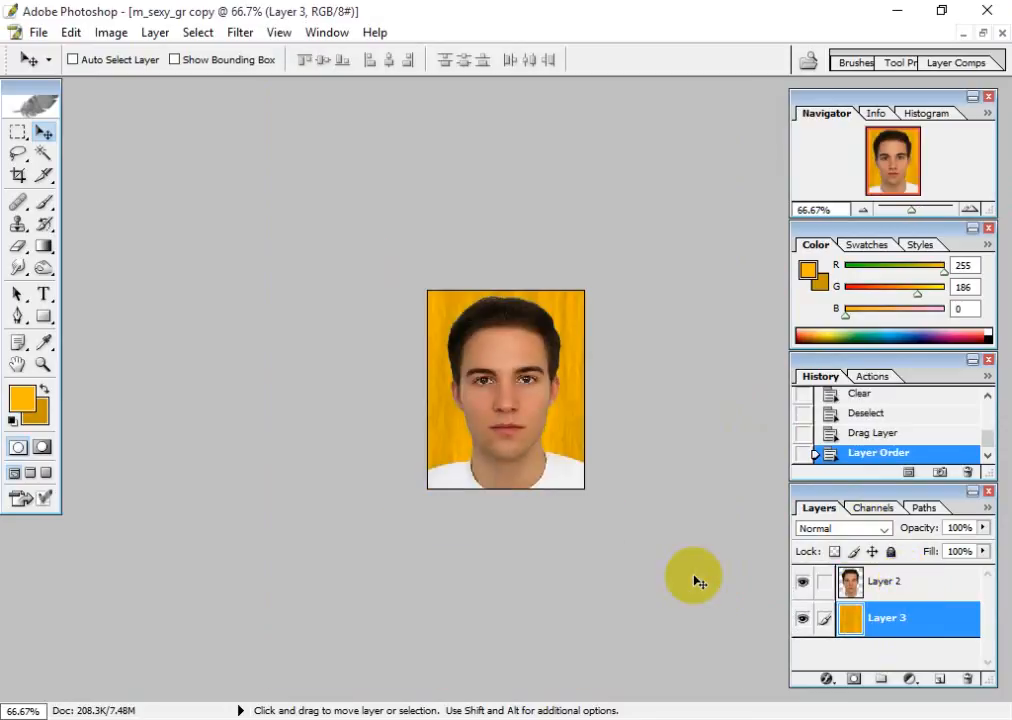
{"action": "key", "text": "ctrl+plus"}
{"action": "left_click", "coordinate": [596, 455]}
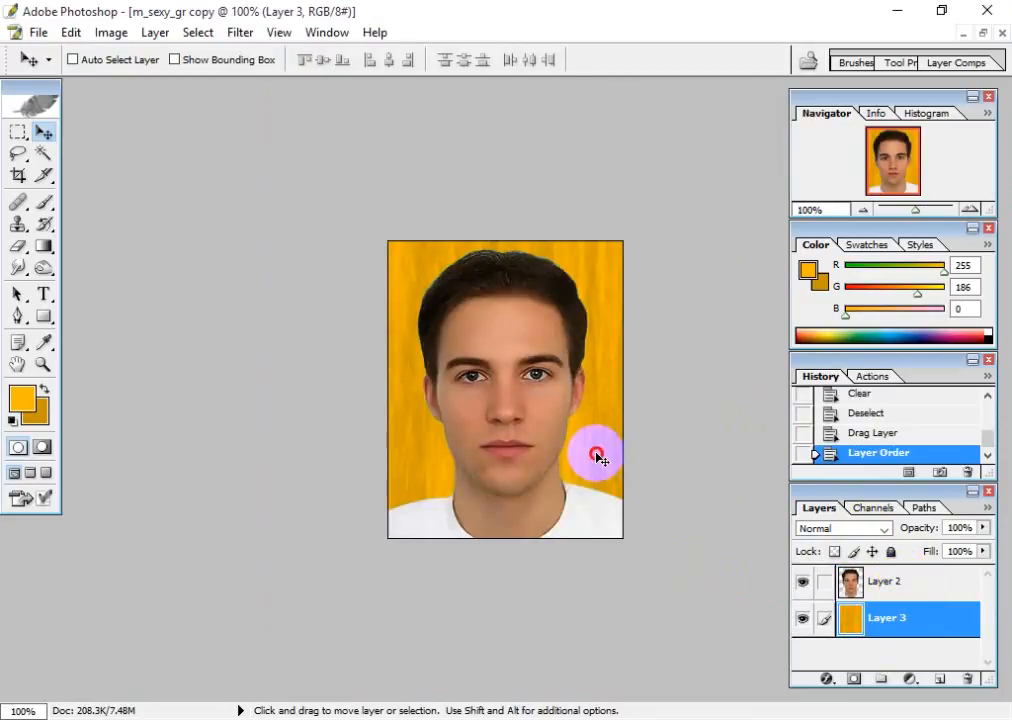
{"action": "key", "text": "ctrl+t"}
{"action": "left_click_drag", "start_coordinate": [694, 398], "coordinate": [752, 450]}
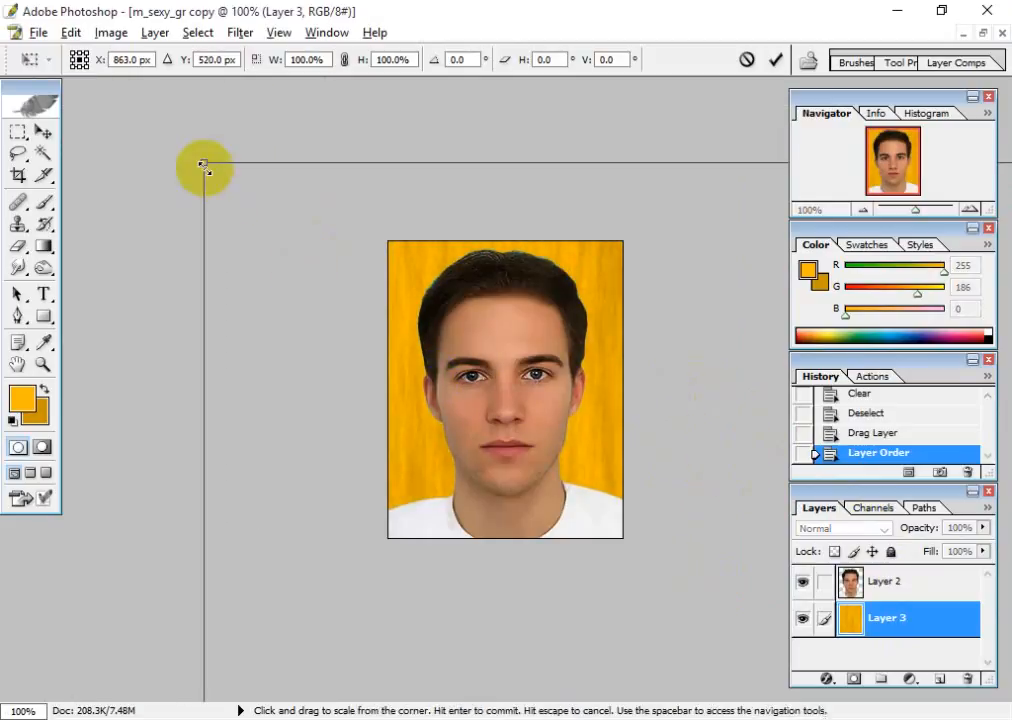
{"action": "left_click_drag", "start_coordinate": [204, 166], "coordinate": [370, 259]}
{"action": "left_click_drag", "start_coordinate": [682, 587], "coordinate": [594, 427]}
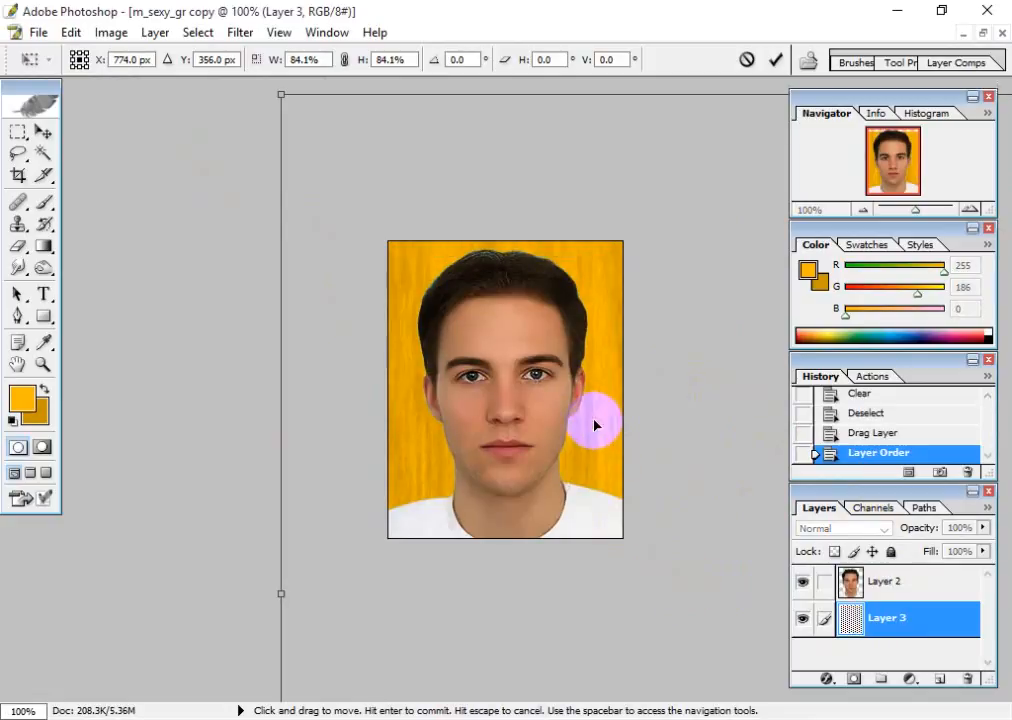
{"action": "left_click_drag", "start_coordinate": [285, 100], "coordinate": [366, 311]}
{"action": "left_click_drag", "start_coordinate": [666, 438], "coordinate": [445, 357]}
{"action": "left_click_drag", "start_coordinate": [237, 113], "coordinate": [346, 238]}
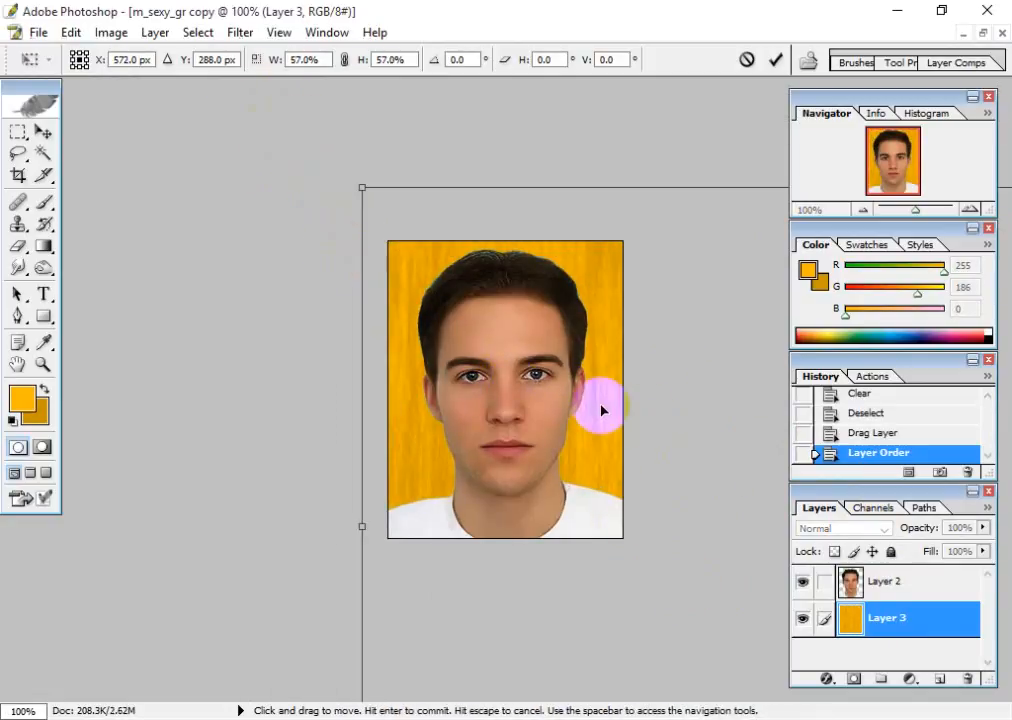
{"action": "left_click_drag", "start_coordinate": [602, 410], "coordinate": [420, 302]}
{"action": "left_click_drag", "start_coordinate": [185, 86], "coordinate": [341, 243]}
{"action": "left_click_drag", "start_coordinate": [699, 379], "coordinate": [623, 366]}
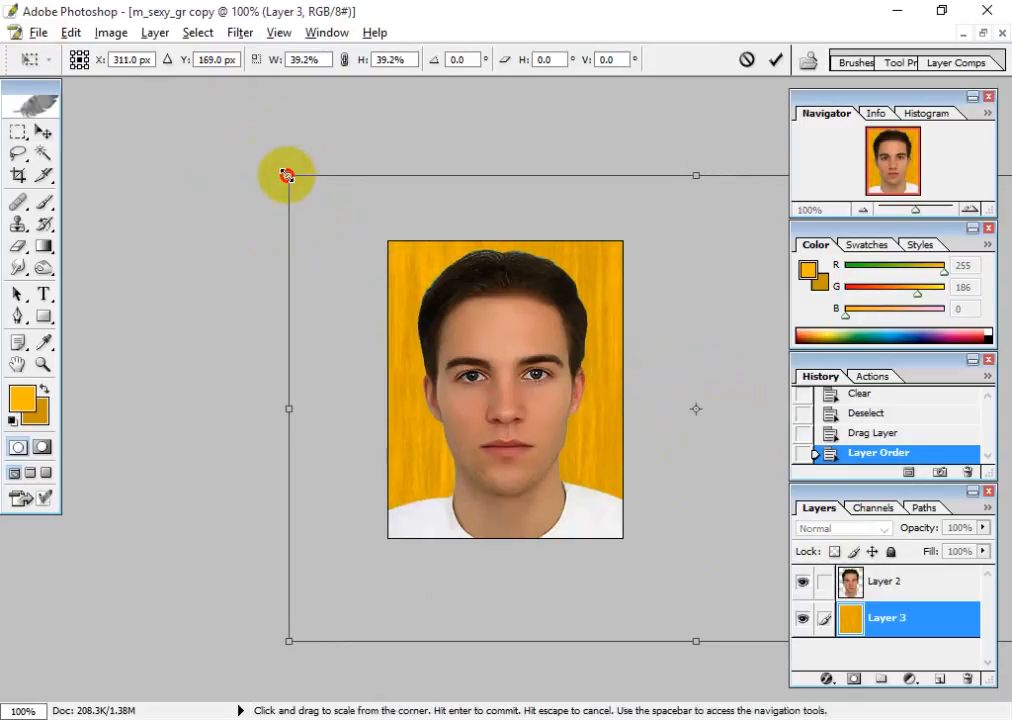
{"action": "left_click_drag", "start_coordinate": [286, 175], "coordinate": [355, 210]}
{"action": "left_click_drag", "start_coordinate": [633, 307], "coordinate": [635, 317]}
{"action": "key", "text": "Return"}
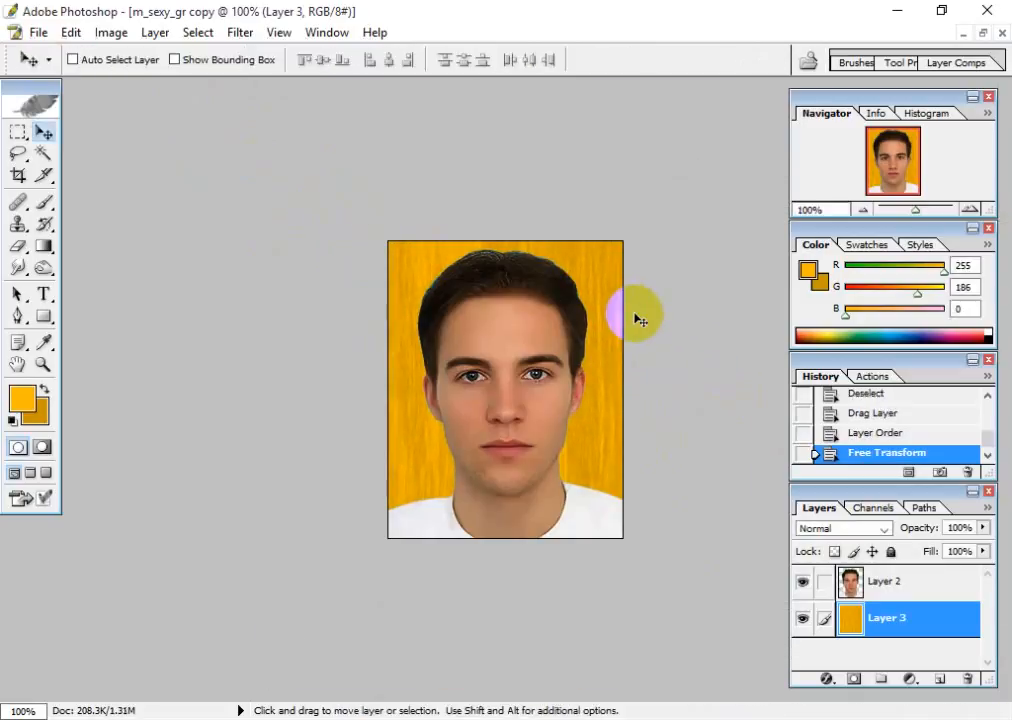
Step: Inspect the hair edge up close and add a layer mask to the portrait's Layer 2
{"action": "key", "text": "ctrl+plus"}
{"action": "key", "text": "ctrl+plus"}
{"action": "key", "text": "ctrl+plus"}
{"action": "left_click_drag", "start_coordinate": [222, 242], "coordinate": [240, 500]}
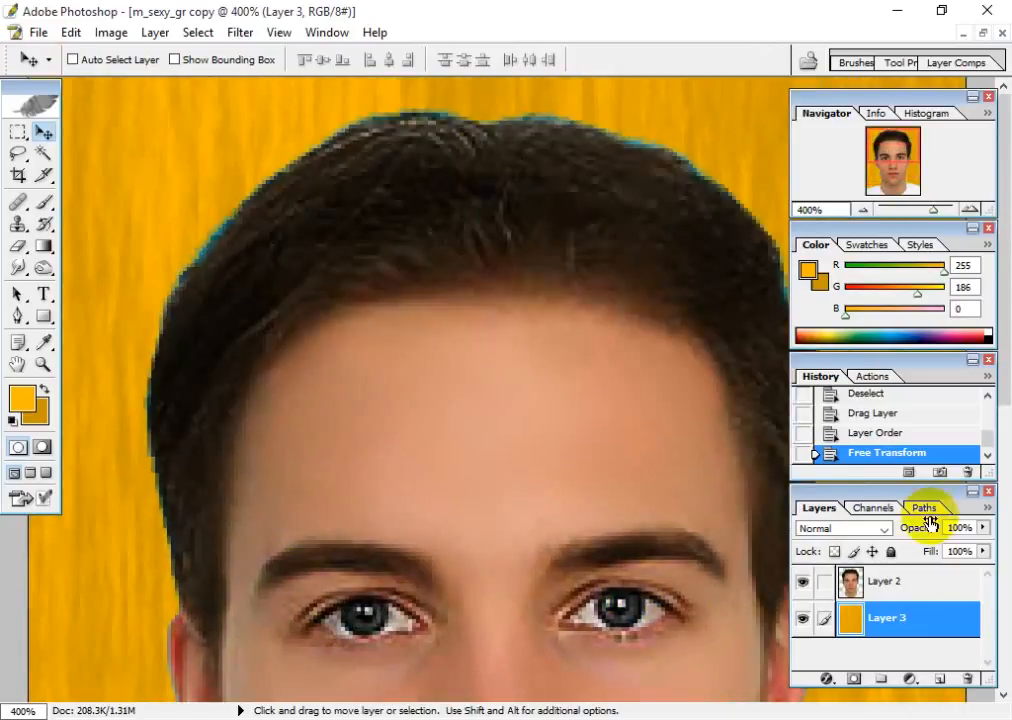
{"action": "left_click", "coordinate": [920, 583]}
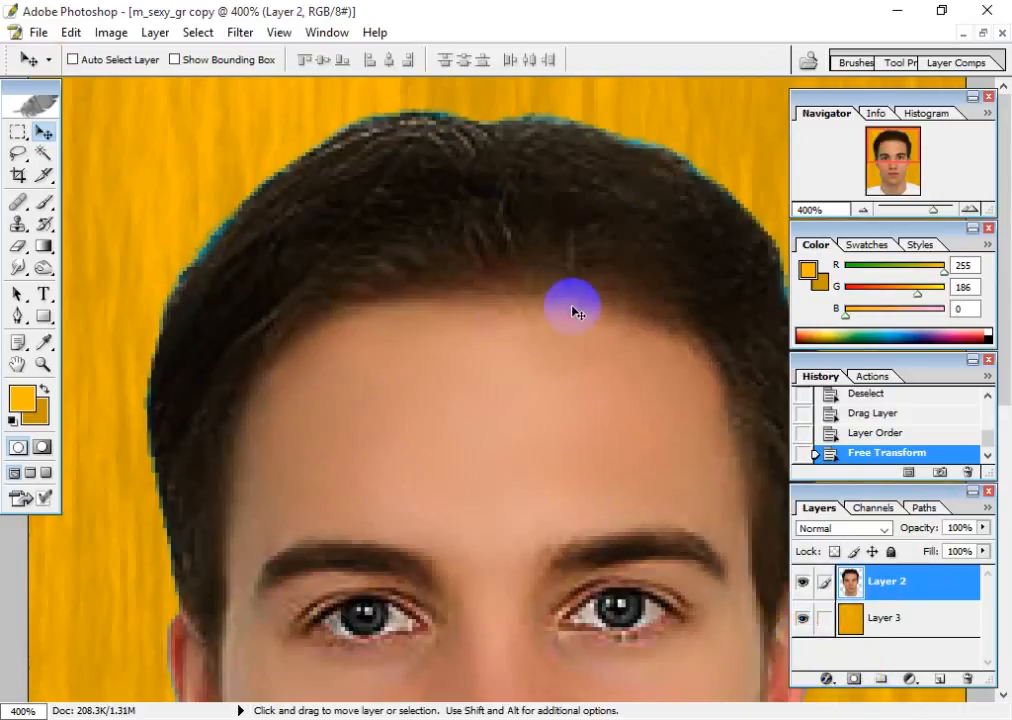
{"action": "left_click", "coordinate": [855, 681]}
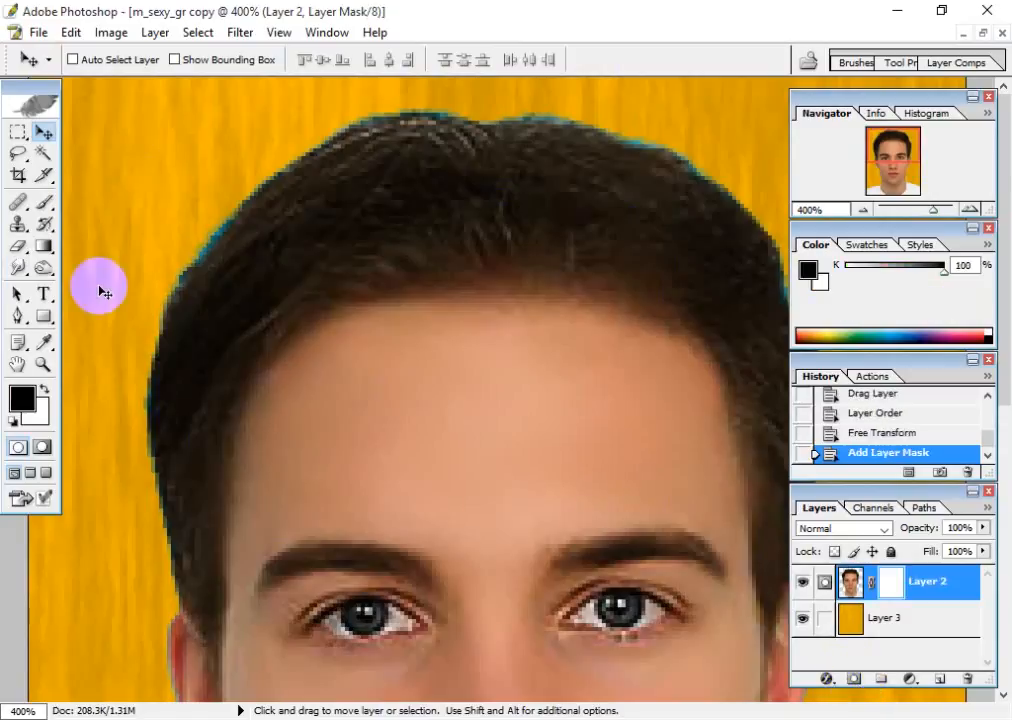
Step: Paint black on the mask with a size 10 brush at 50% opacity along the hair outline to hide the blue fringe
{"action": "left_click", "coordinate": [44, 201]}
{"action": "left_click_drag", "start_coordinate": [226, 193], "coordinate": [192, 236]}
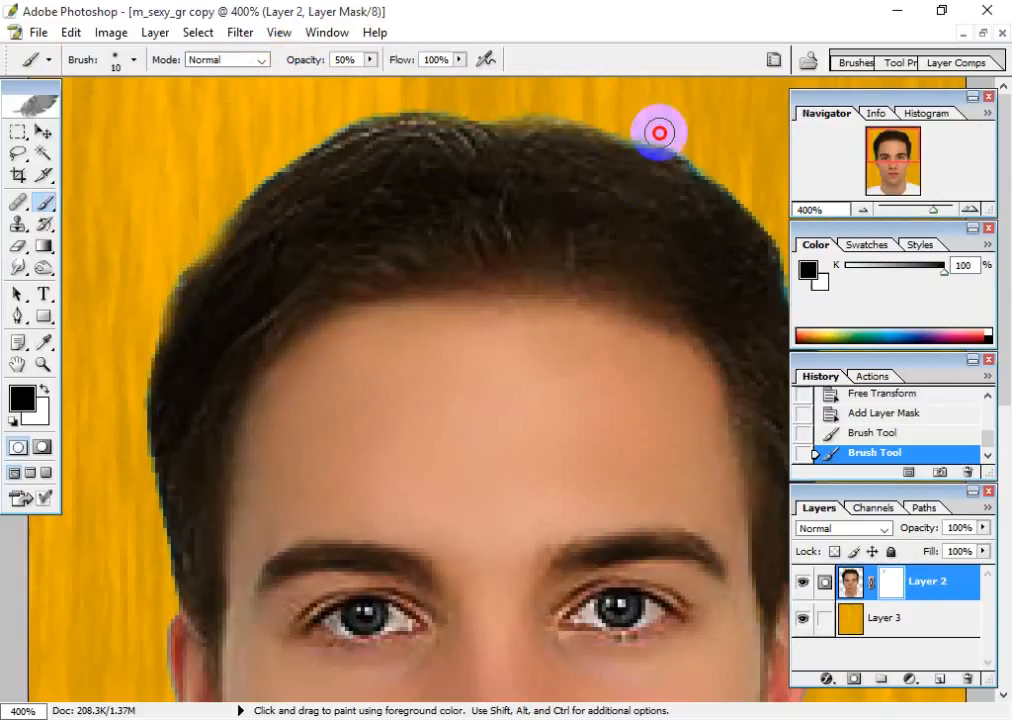
{"action": "left_click_drag", "start_coordinate": [659, 133], "coordinate": [745, 185]}
{"action": "key", "text": "ctrl+alt+0"}
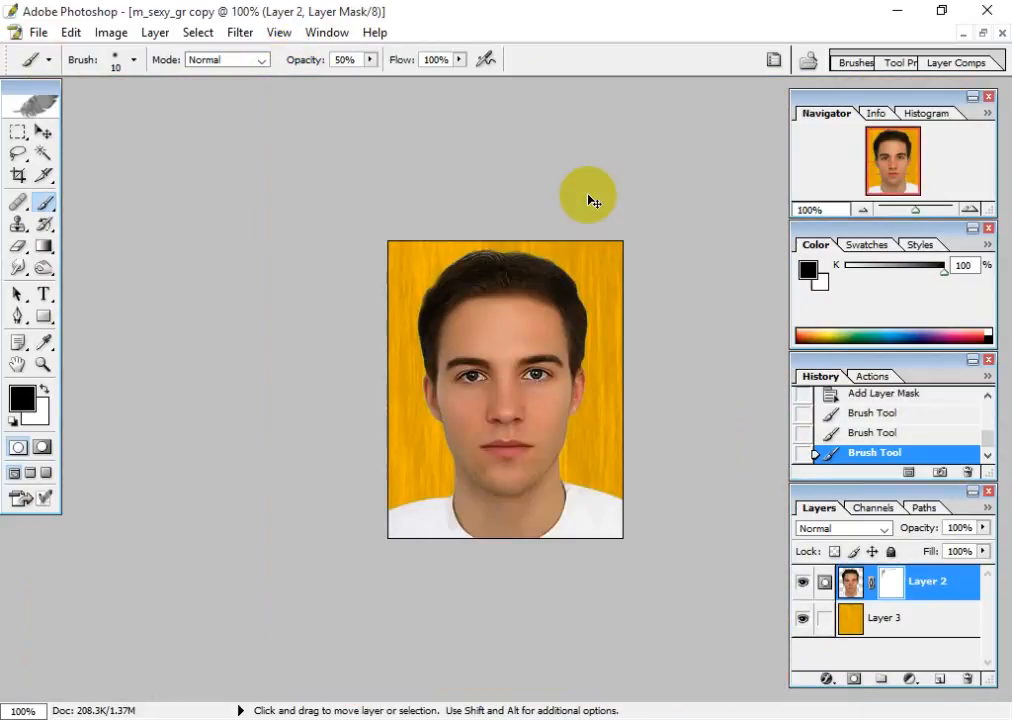